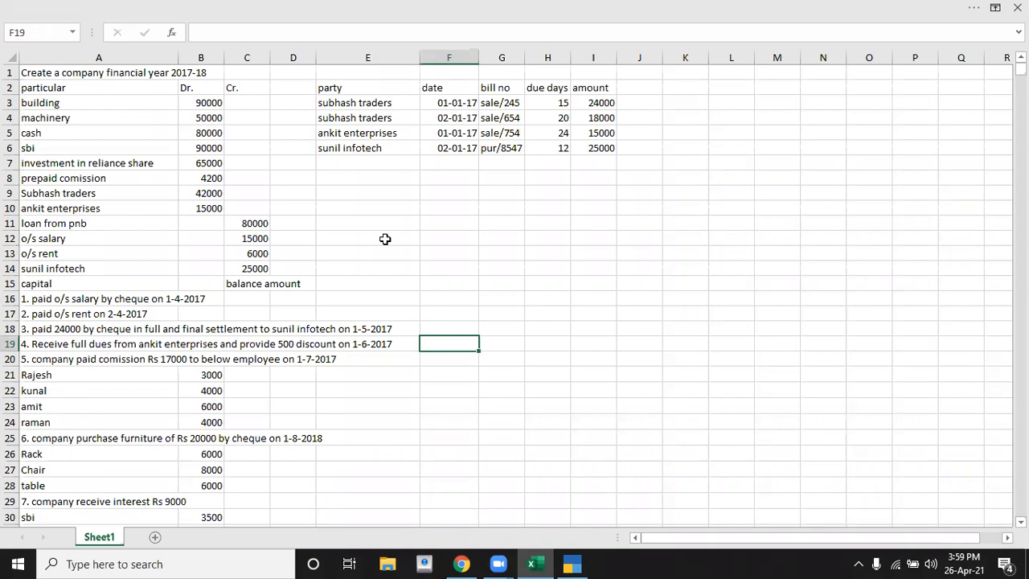
Step: Switch to TallyPrime and open the form for creating a new company
{"action": "left_click", "coordinate": [32, 390]}
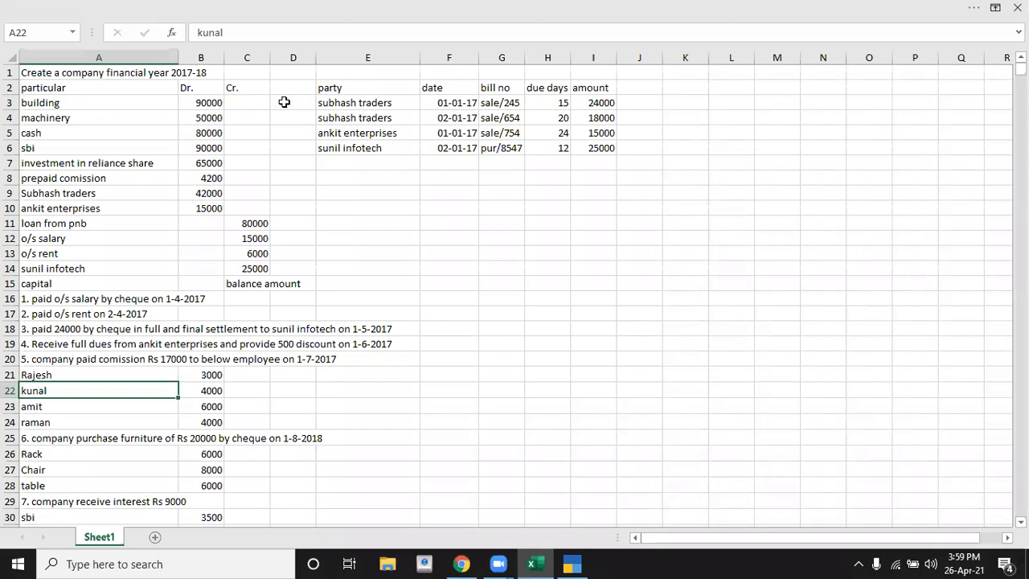
{"action": "left_click", "coordinate": [259, 103]}
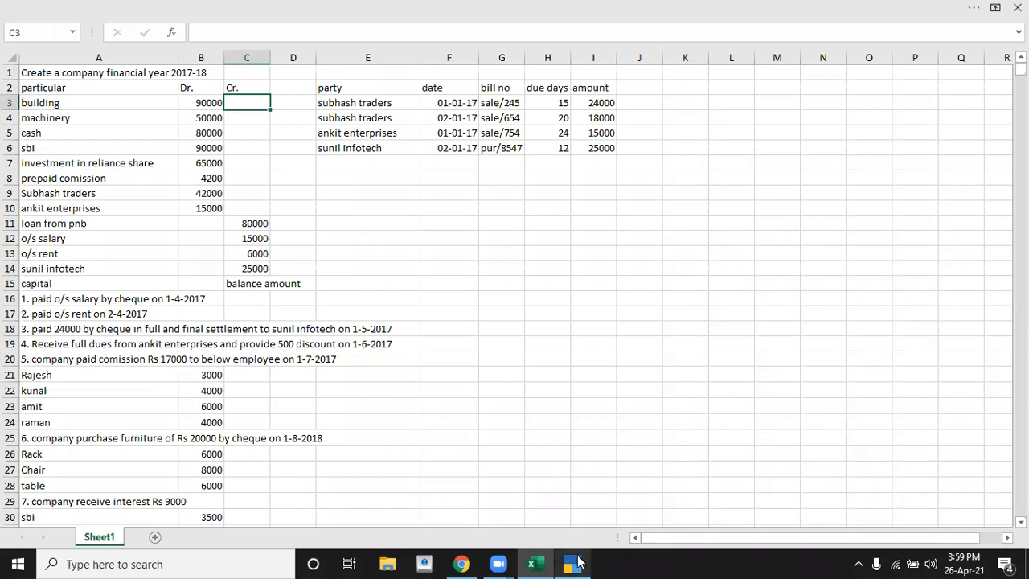
{"action": "left_click", "coordinate": [578, 563]}
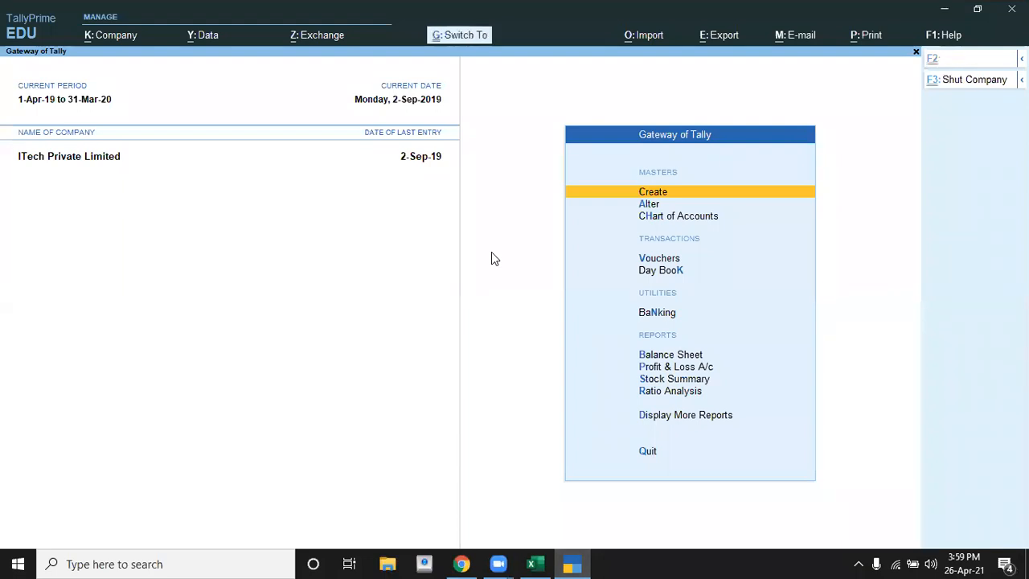
{"action": "key", "text": "ctrl+F3"}
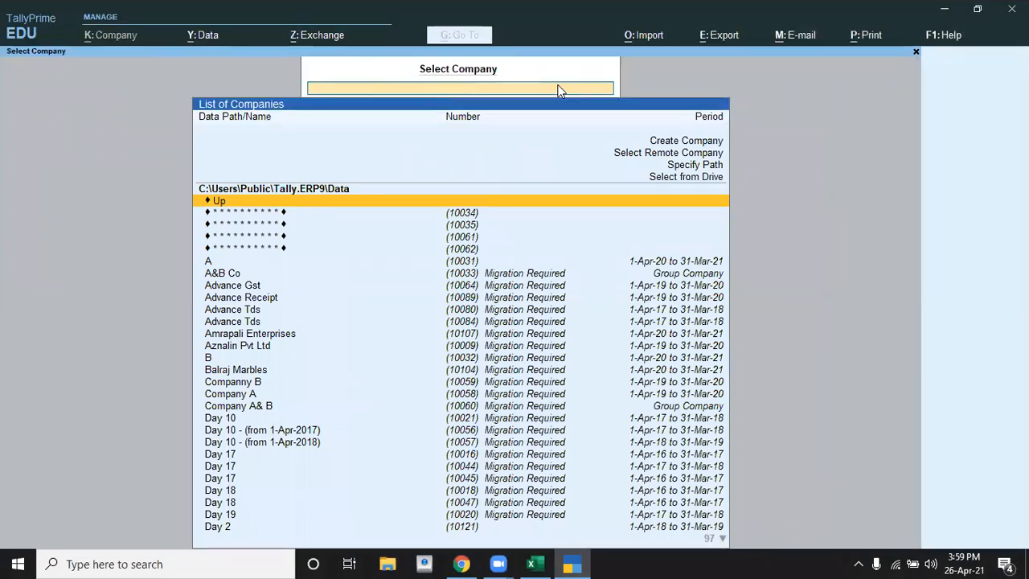
{"action": "key", "text": "Up"}
{"action": "key", "text": "Up"}
{"action": "key", "text": "Up"}
{"action": "key", "text": "Up"}
{"action": "key", "text": "Up"}
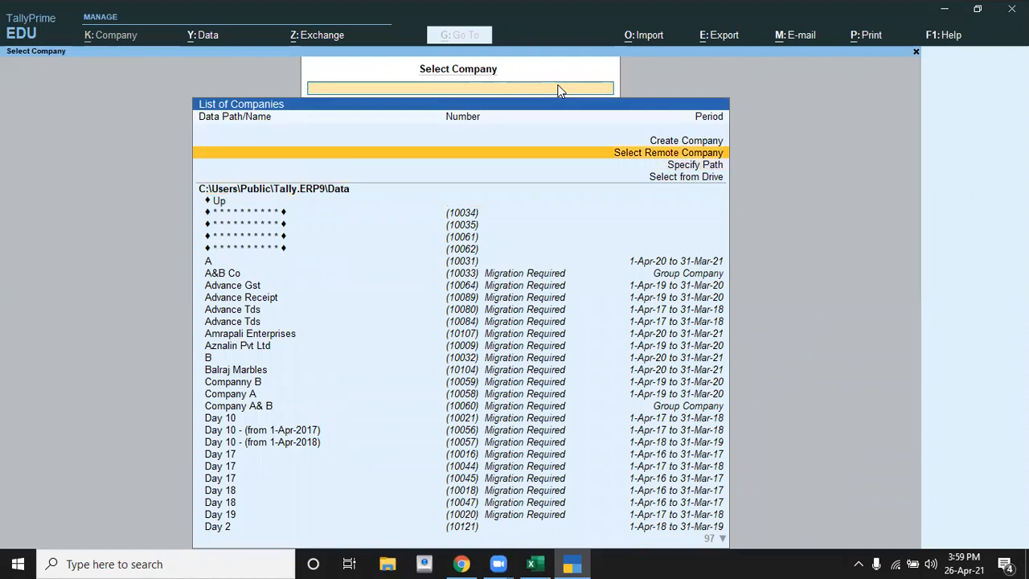
{"action": "key", "text": "Return"}
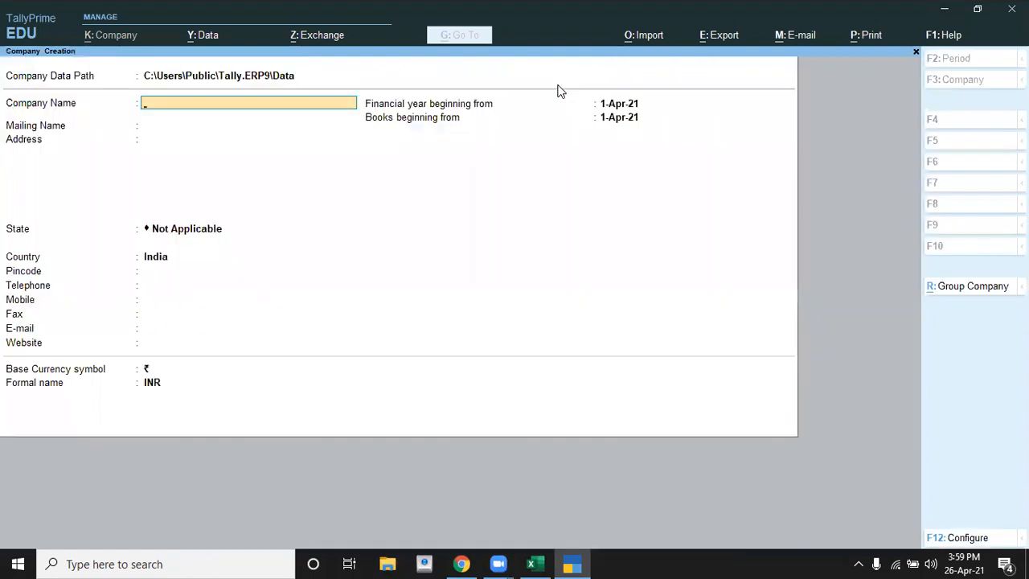
Step: Name the new company Tally Test 5, keeping the same mailing name and leaving the address empty
{"action": "type", "text": "Te"}
{"action": "key", "text": "BackSpace"}
{"action": "type", "text": "ally"}
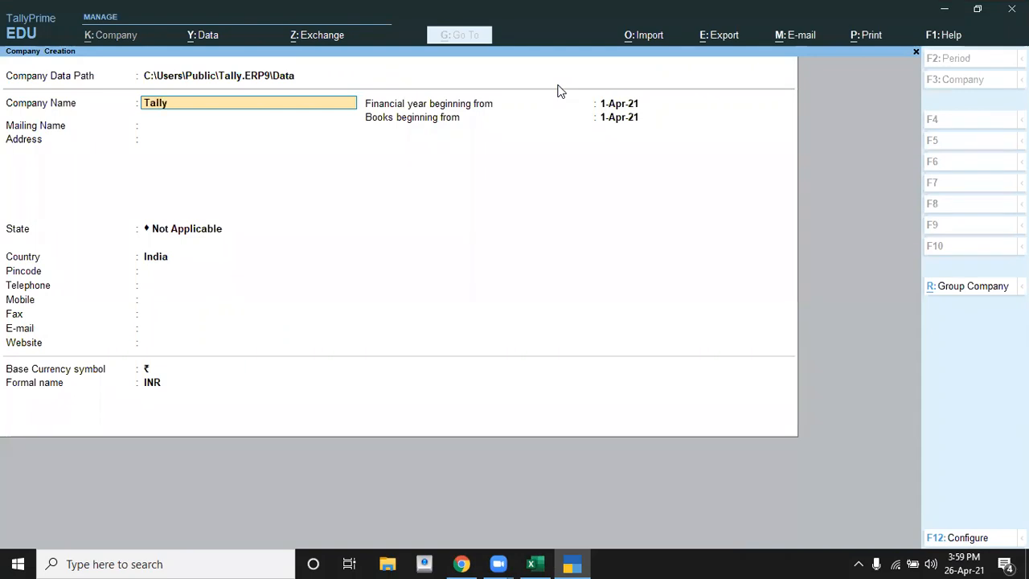
{"action": "type", "text": " Test 5"}
{"action": "key", "text": "Return"}
{"action": "key", "text": "Return"}
{"action": "key", "text": "Return"}
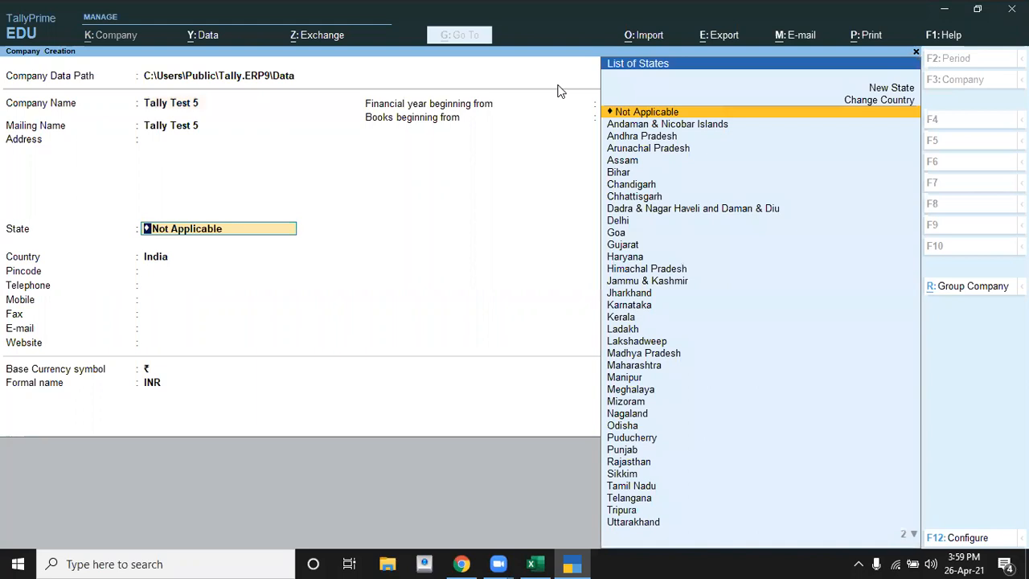
Step: Set the company's state to Uttar Pradesh, keeping India as country and leaving the pincode and telephone empty
{"action": "type", "text": "U"}
{"action": "key", "text": "Down"}
{"action": "key", "text": "Down"}
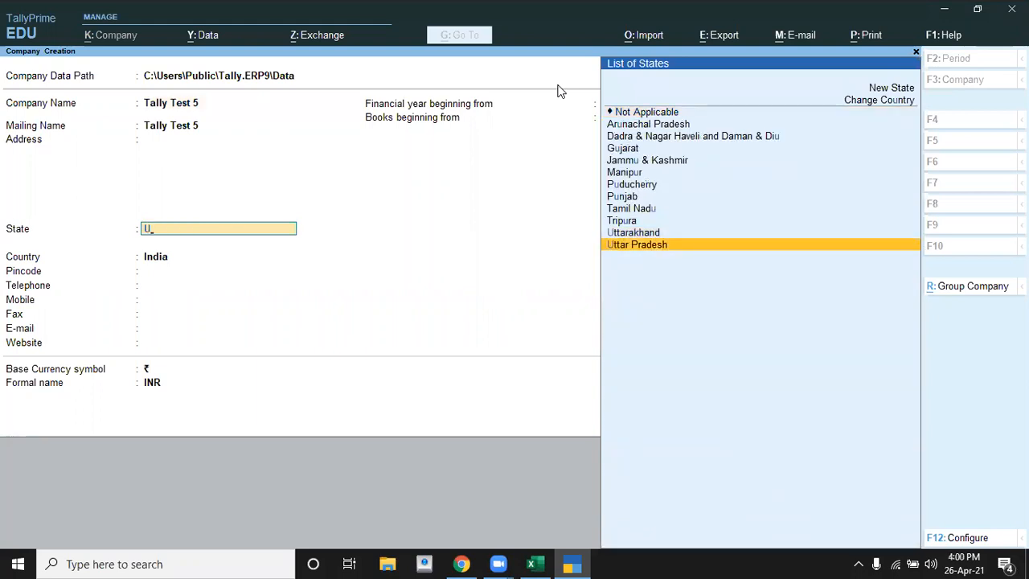
{"action": "key", "text": "Return"}
{"action": "key", "text": "Return"}
{"action": "key", "text": "Return"}
{"action": "key", "text": "Return"}
{"action": "key", "text": "Return"}
{"action": "key", "text": "Return"}
{"action": "key", "text": "Return"}
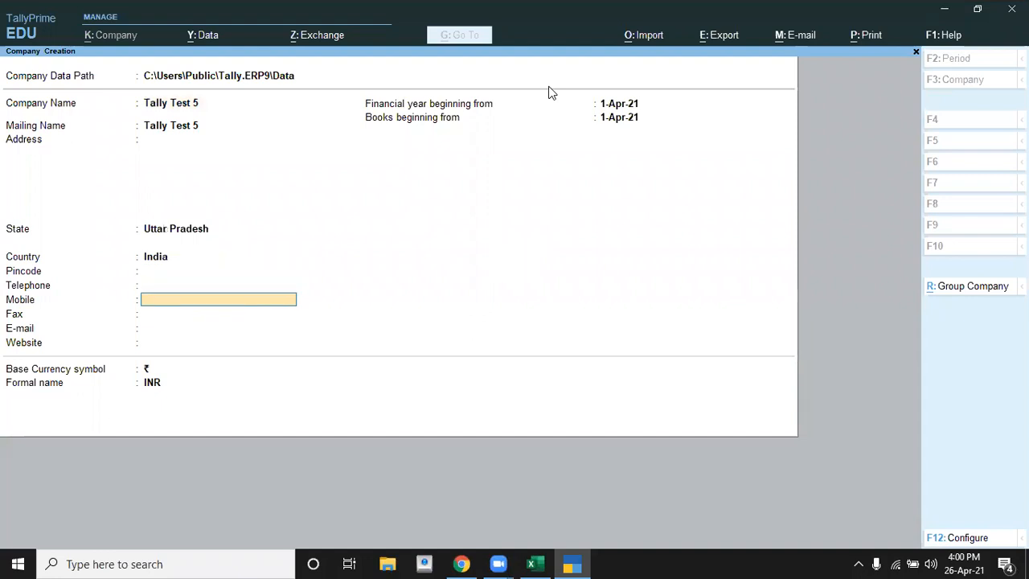
Step: Check the financial year in the Excel sheet, set TallyPrime's financial year beginning to 1-4-2017, and create the company with default features
{"action": "key", "text": "alt+Tab"}
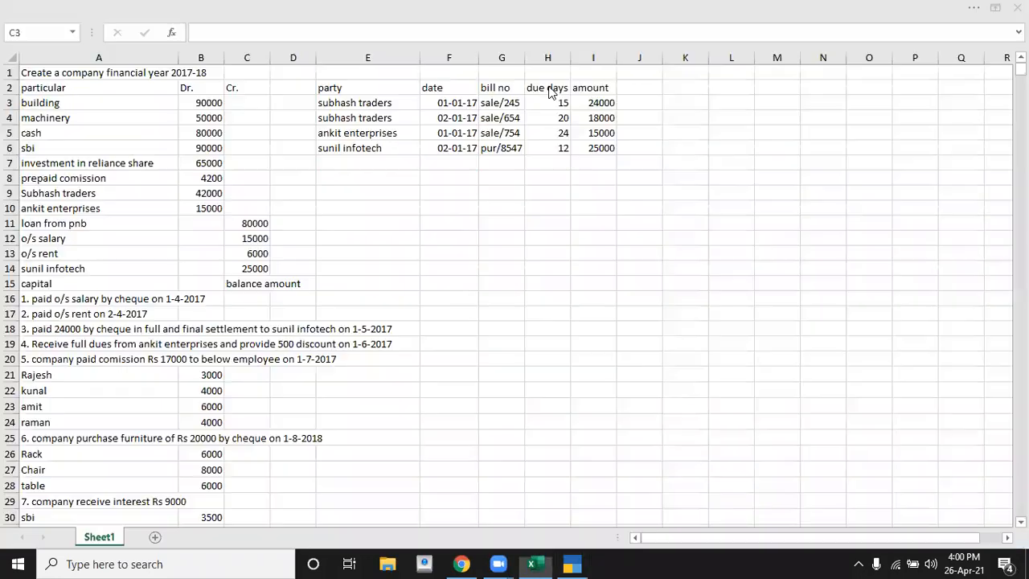
{"action": "key", "text": "alt+Tab"}
{"action": "type", "text": "1-4-201"}
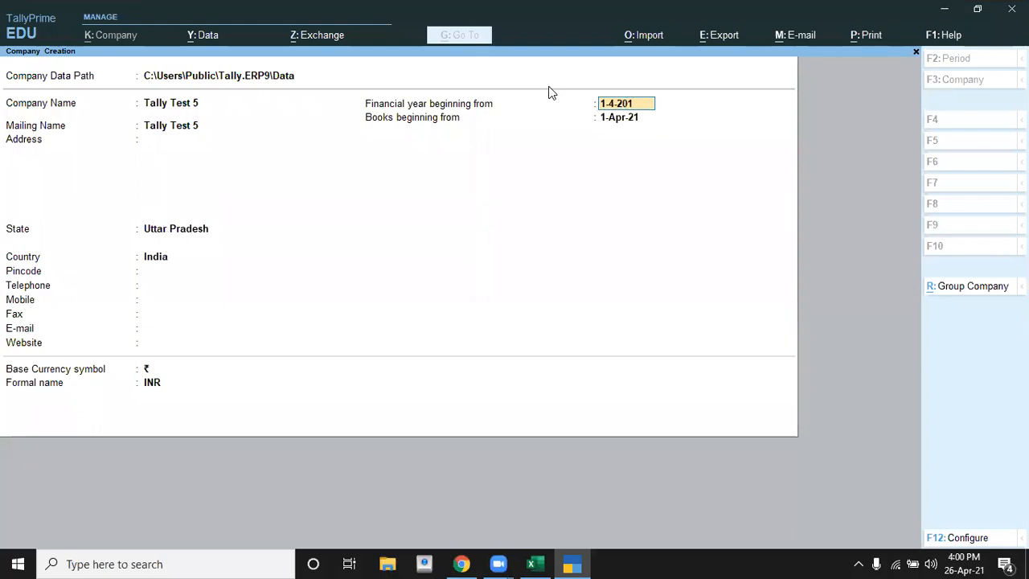
{"action": "type", "text": "7"}
{"action": "key", "text": "Return"}
{"action": "key", "text": "Return"}
{"action": "key", "text": "Return"}
{"action": "key", "text": "Return"}
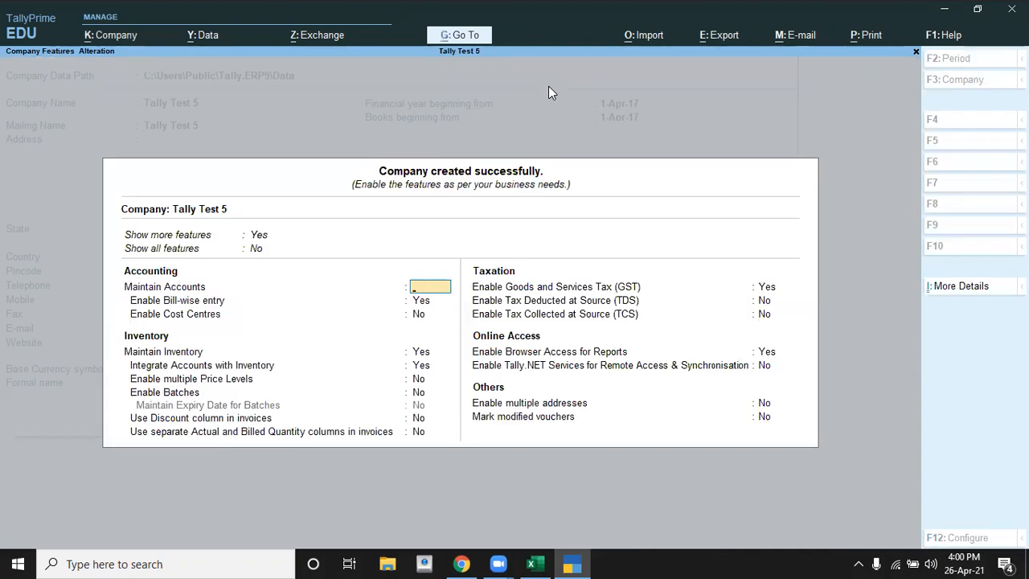
{"action": "key", "text": "Escape"}
{"action": "key", "text": "y"}
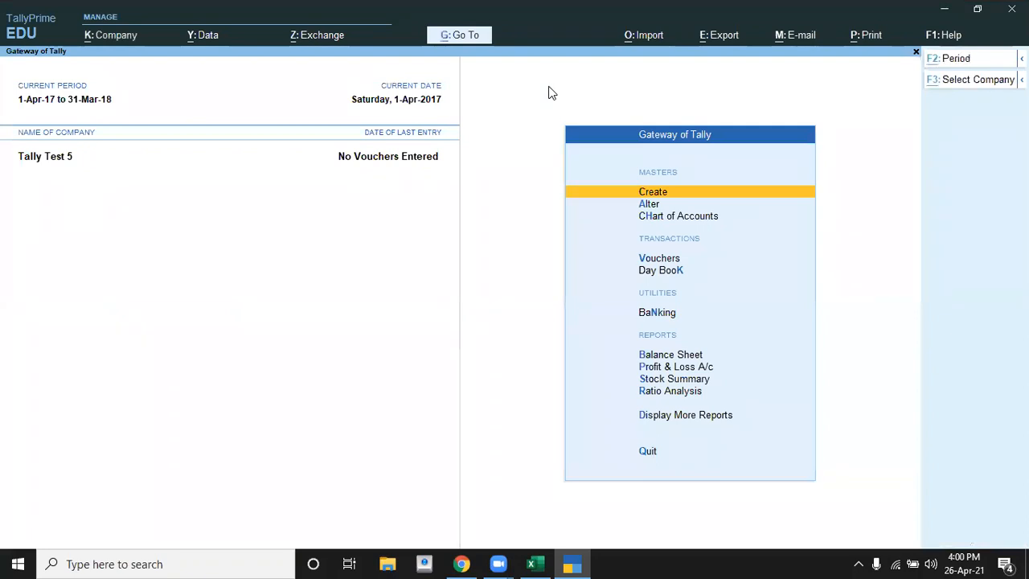
Step: Look up the first particular in the Excel sheet and open a new ledger form in TallyPrime
{"action": "key", "text": "alt+Tab"}
{"action": "key", "text": "Left"}
{"action": "key", "text": "Left"}
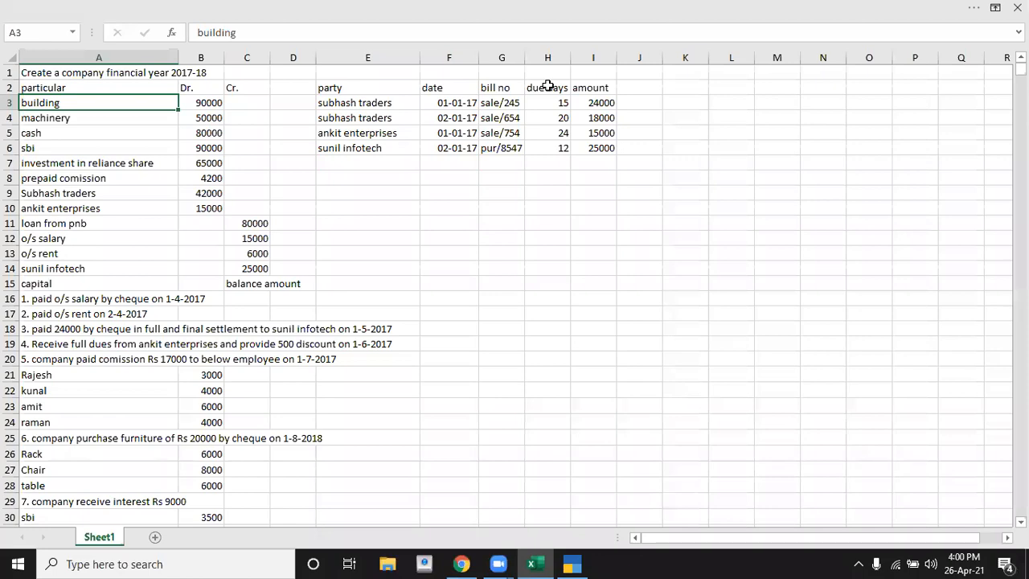
{"action": "key", "text": "alt+Tab"}
{"action": "key", "text": "Return"}
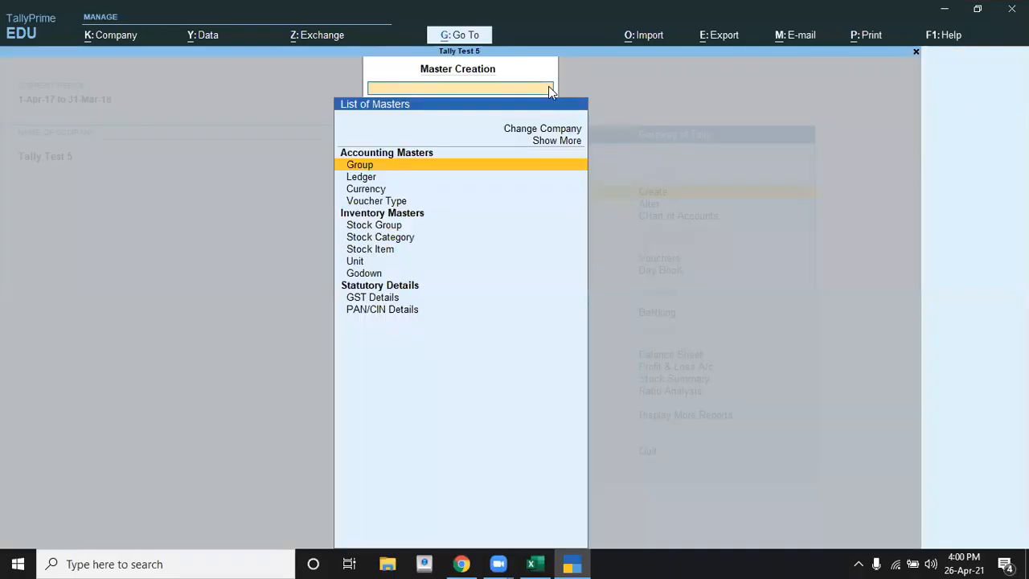
{"action": "key", "text": "Down"}
{"action": "key", "text": "Return"}
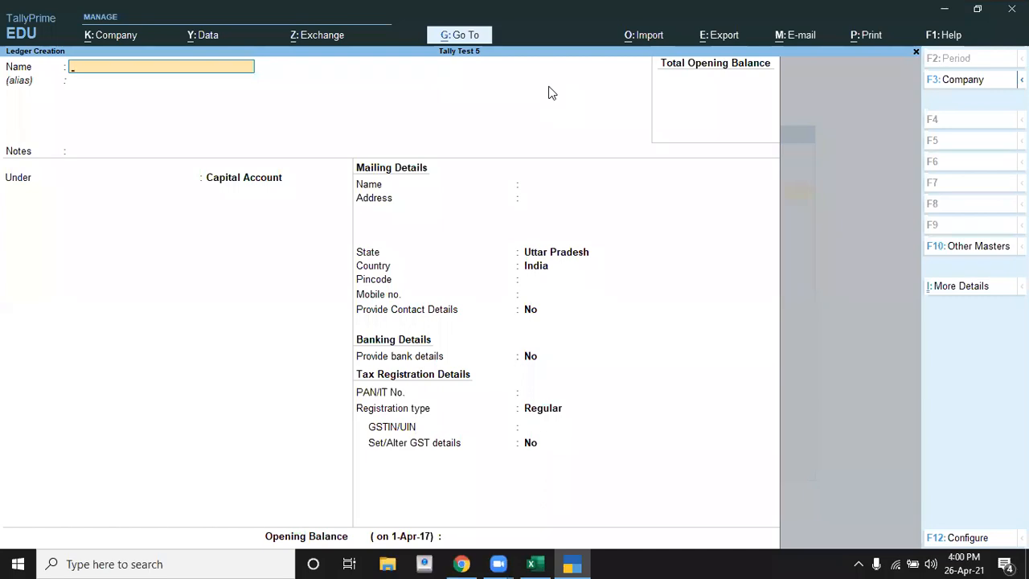
Step: Name the ledger Building, as listed in the Excel sheet, and place it under Fixed Assets
{"action": "key", "text": "alt+Tab"}
{"action": "key", "text": "alt+Tab"}
{"action": "type", "text": "Building"}
{"action": "key", "text": "Return"}
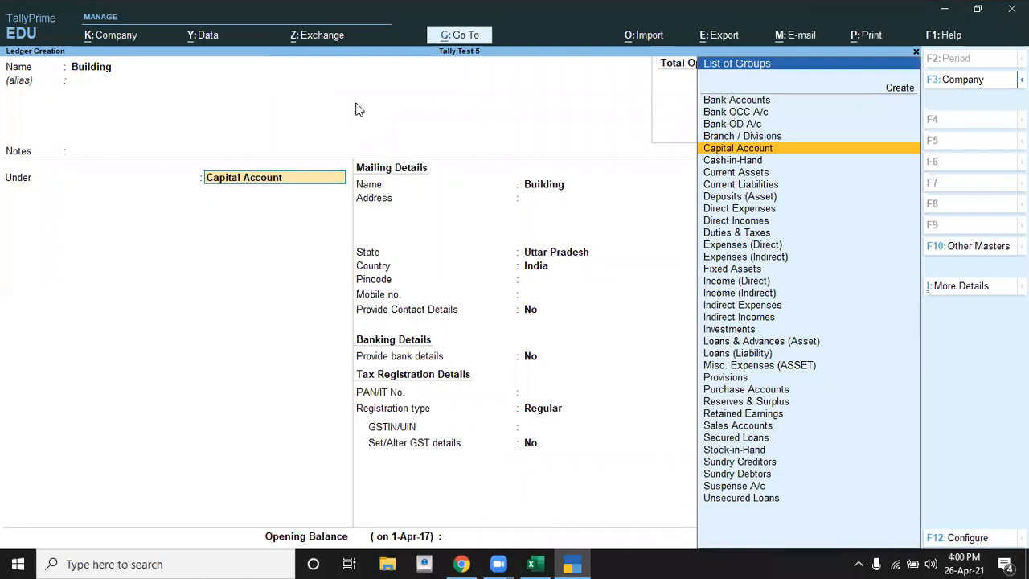
{"action": "type", "text": "F"}
{"action": "key", "text": "Return"}
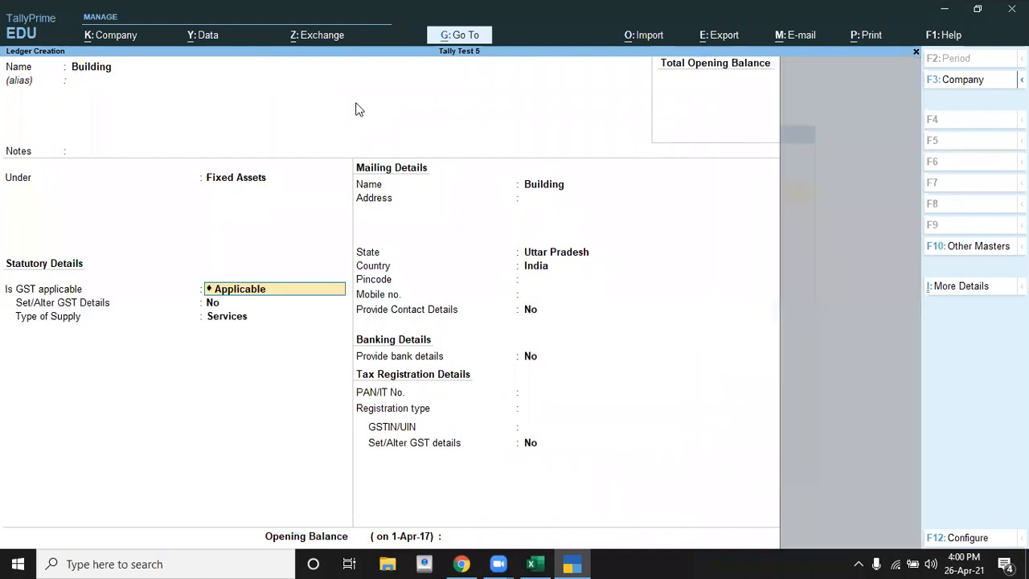
Step: Keep GST applicable with supply type Services for the Building ledger and leave its mailing details at their defaults
{"action": "key", "text": "Return"}
{"action": "key", "text": "Return"}
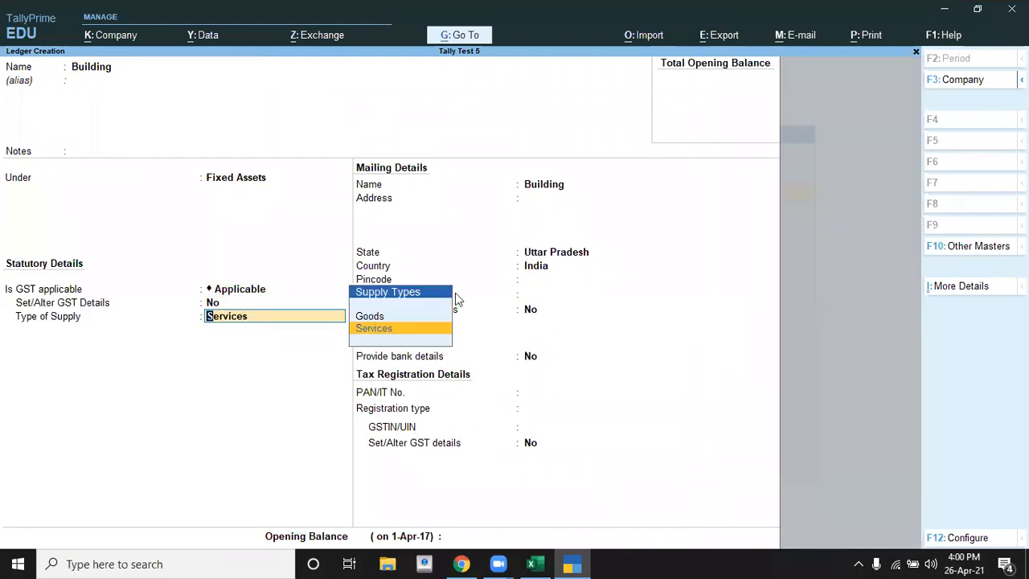
{"action": "key", "text": "ctrl+a"}
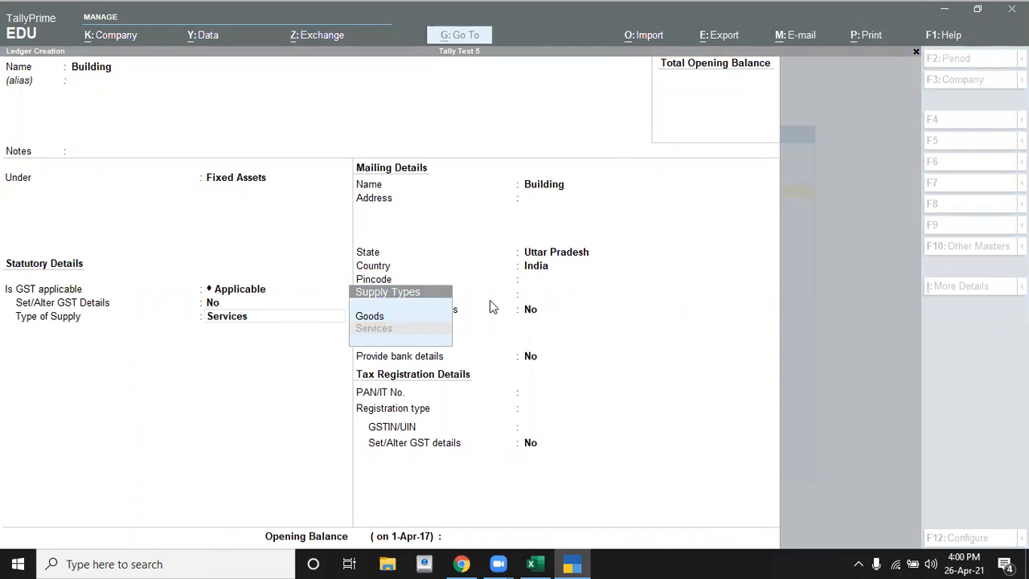
{"action": "left_click", "coordinate": [178, 403]}
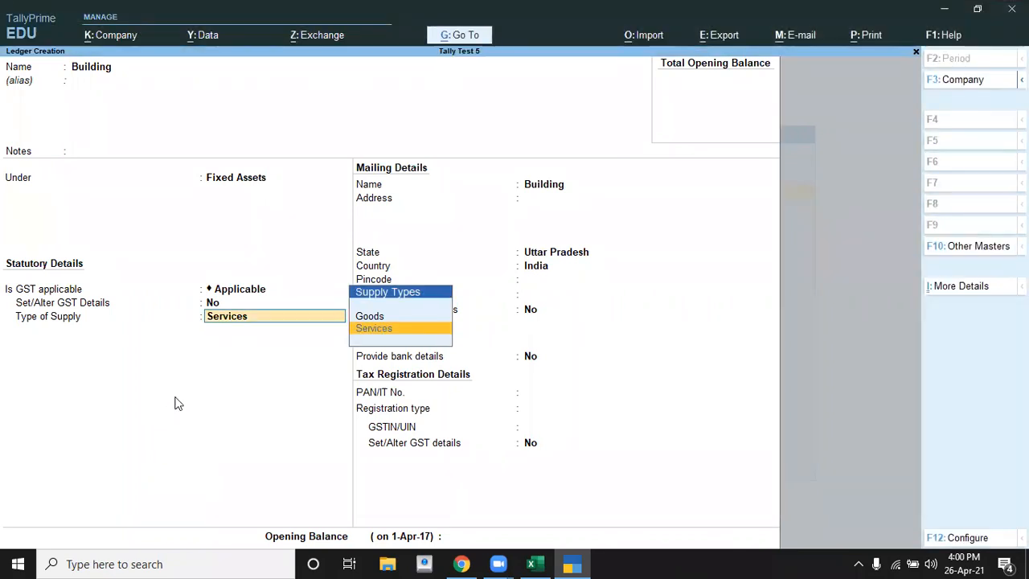
{"action": "key", "text": "Return"}
{"action": "key", "text": "Return"}
{"action": "key", "text": "Return"}
{"action": "key", "text": "Return"}
{"action": "key", "text": "Return"}
{"action": "key", "text": "Return"}
{"action": "key", "text": "Return"}
{"action": "key", "text": "Return"}
{"action": "key", "text": "Return"}
{"action": "key", "text": "Escape"}
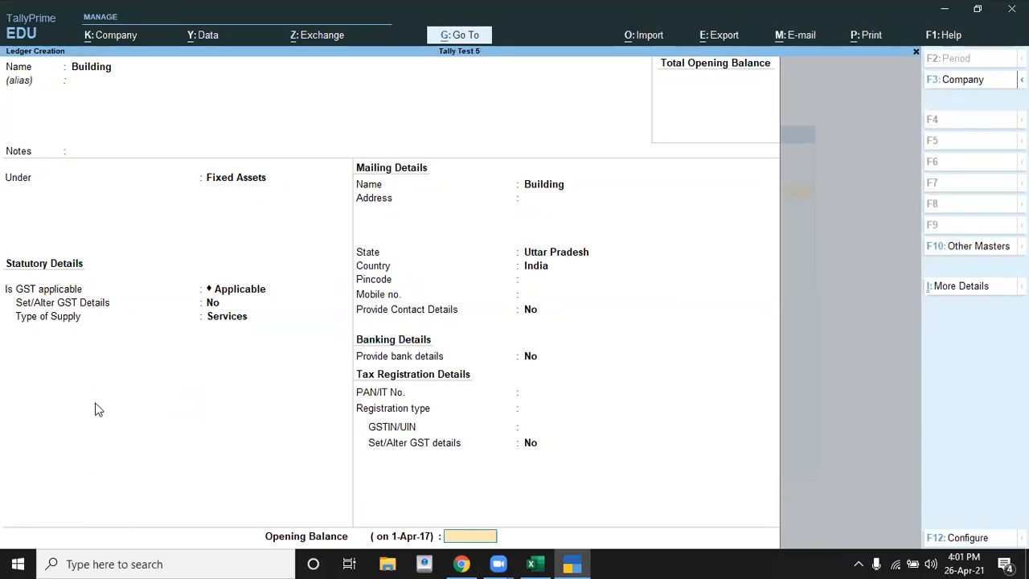
Step: Set the Building ledger's opening balance to 90000 as given in the Excel sheet, and save the ledger
{"action": "key", "text": "alt+Tab"}
{"action": "key", "text": "alt+Tab"}
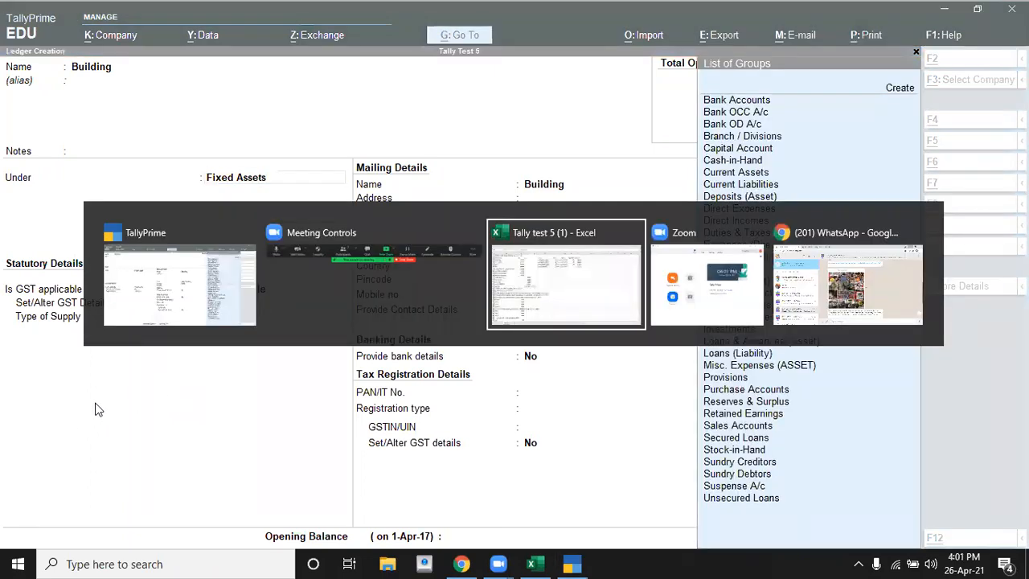
{"action": "key", "text": "alt+Tab"}
{"action": "key", "text": "Return"}
{"action": "key", "text": "Return"}
{"action": "key", "text": "Return"}
{"action": "key", "text": "Return"}
{"action": "key", "text": "Return"}
{"action": "key", "text": "Return"}
{"action": "key", "text": "Return"}
{"action": "key", "text": "Return"}
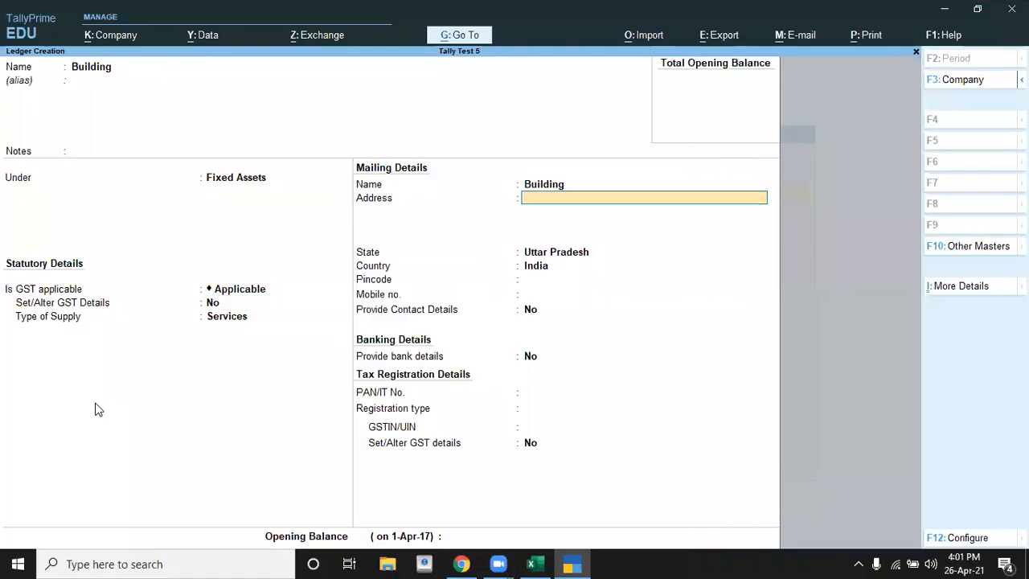
{"action": "key", "text": "Return"}
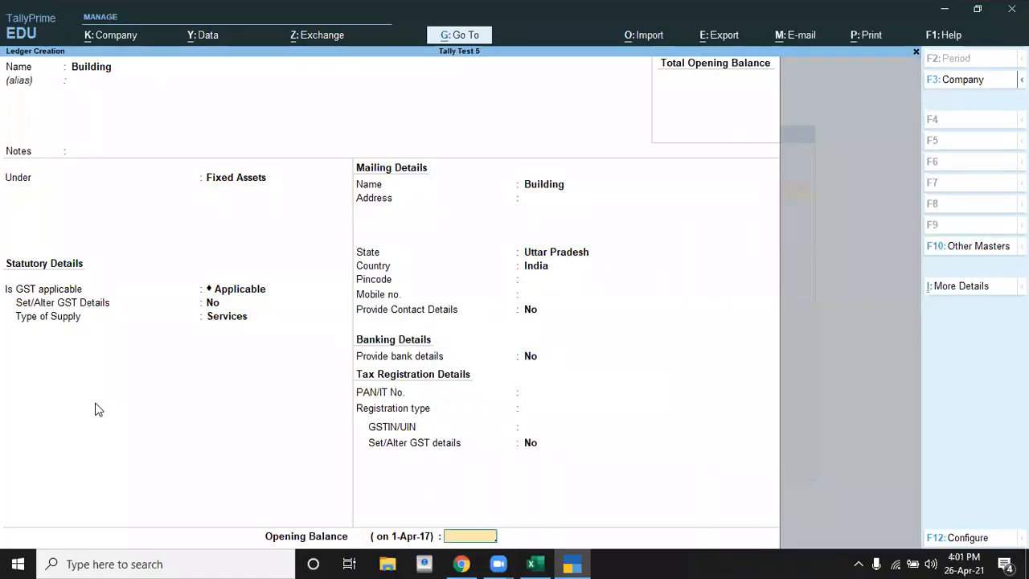
{"action": "type", "text": "90000"}
{"action": "key", "text": "Return"}
{"action": "key", "text": "Return"}
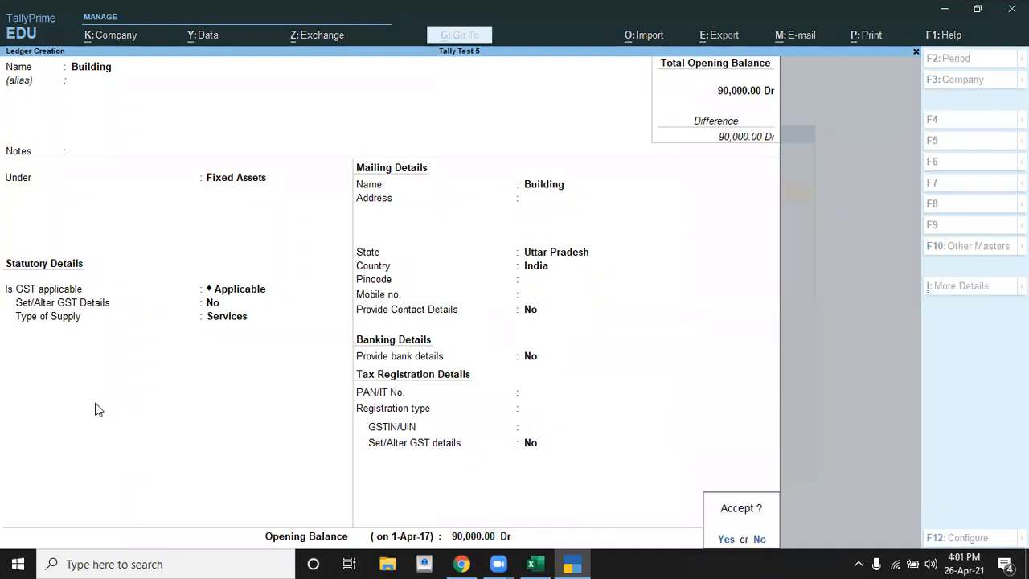
{"action": "key", "text": "Return"}
Step: Look up the next particular in Excel and name the new TallyPrime ledger Machinery, keeping Fixed Assets and the default tax and mailing details
{"action": "key", "text": "alt+Tab"}
{"action": "key", "text": "Down"}
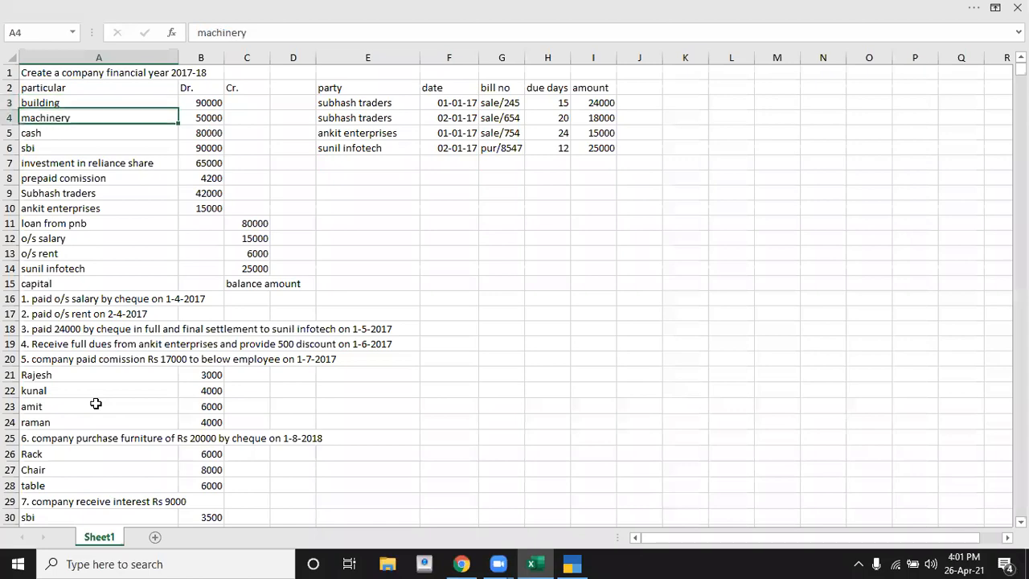
{"action": "key", "text": "alt+Tab"}
{"action": "type", "text": "Ma"}
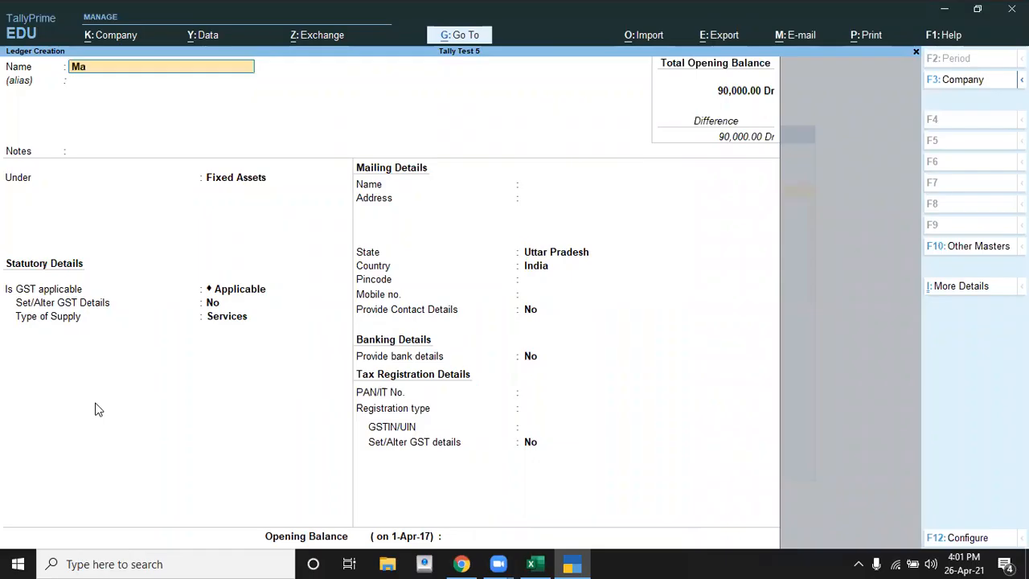
{"action": "type", "text": "chinery"}
{"action": "key", "text": "Return"}
{"action": "key", "text": "Return"}
{"action": "key", "text": "Return"}
{"action": "key", "text": "Return"}
{"action": "key", "text": "Return"}
{"action": "key", "text": "Return"}
{"action": "key", "text": "Return"}
{"action": "key", "text": "Return"}
{"action": "key", "text": "Return"}
{"action": "key", "text": "Return"}
{"action": "key", "text": "Return"}
{"action": "key", "text": "Return"}
{"action": "key", "text": "Return"}
{"action": "key", "text": "Return"}
{"action": "key", "text": "Return"}
{"action": "key", "text": "Return"}
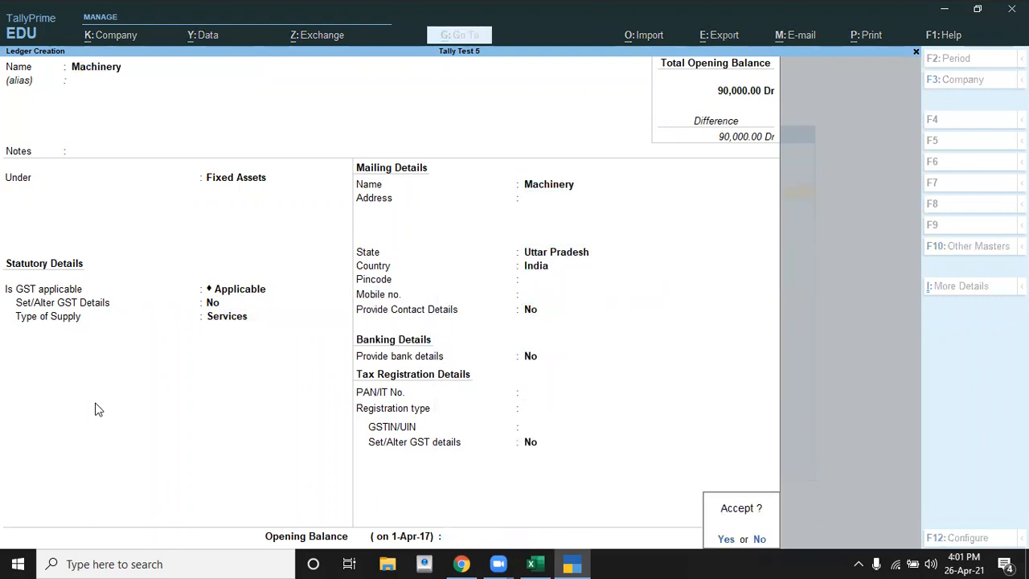
Step: Check the machinery amount in Excel, set the Machinery ledger's opening balance to 50000, and save the ledger
{"action": "key", "text": "alt+Tab"}
{"action": "key", "text": "alt+Tab"}
{"action": "type", "text": "50,0"}
{"action": "type", "text": "00"}
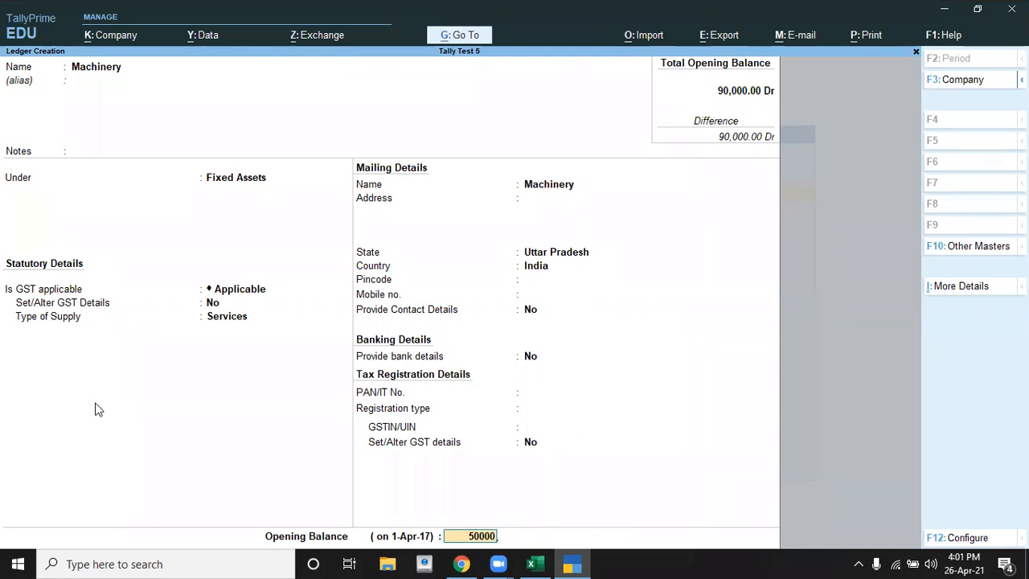
{"action": "key", "text": "Return"}
{"action": "key", "text": "Return"}
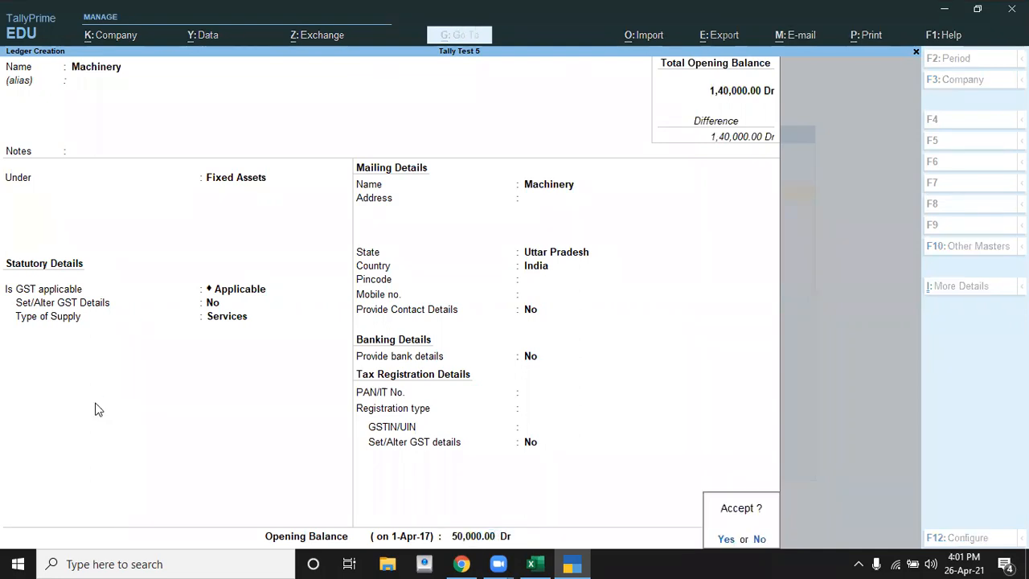
{"action": "key", "text": "Return"}
Step: Look up the particular after cash in Excel and name the new TallyPrime ledger Sbi
{"action": "key", "text": "alt+Tab"}
{"action": "key", "text": "Down"}
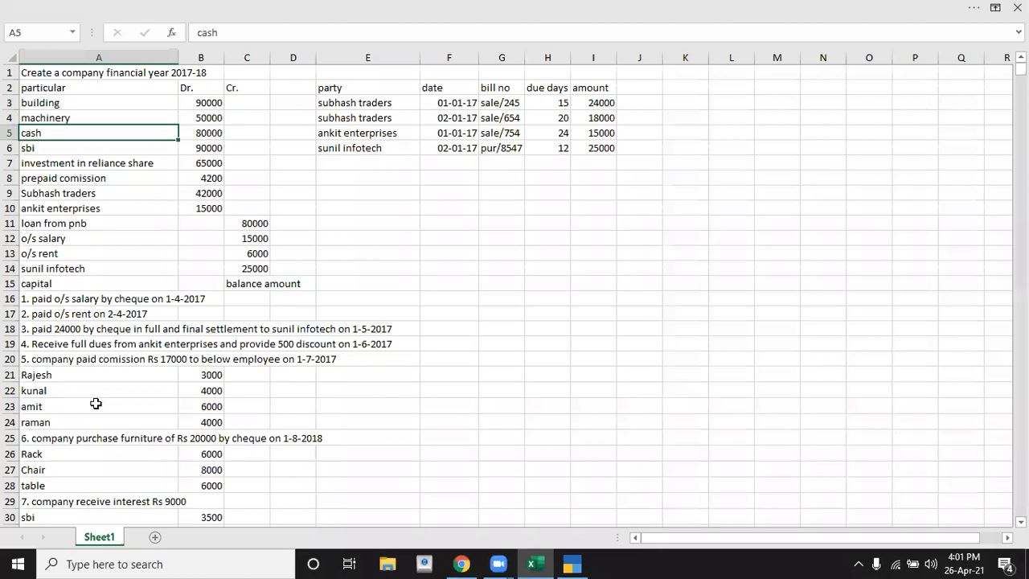
{"action": "key", "text": "Down"}
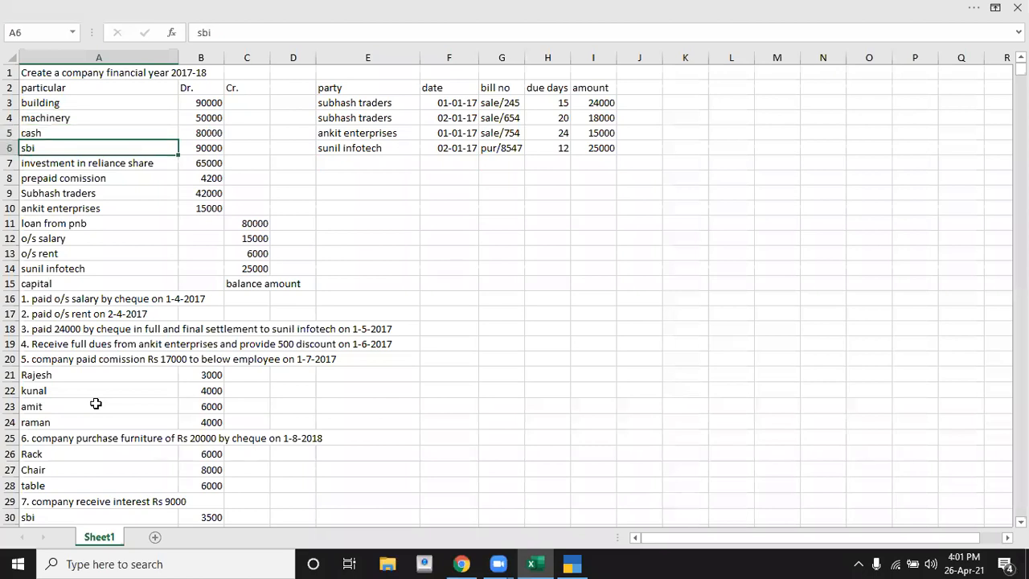
{"action": "key", "text": "alt+Tab"}
{"action": "type", "text": "Sbi"}
{"action": "key", "text": "Return"}
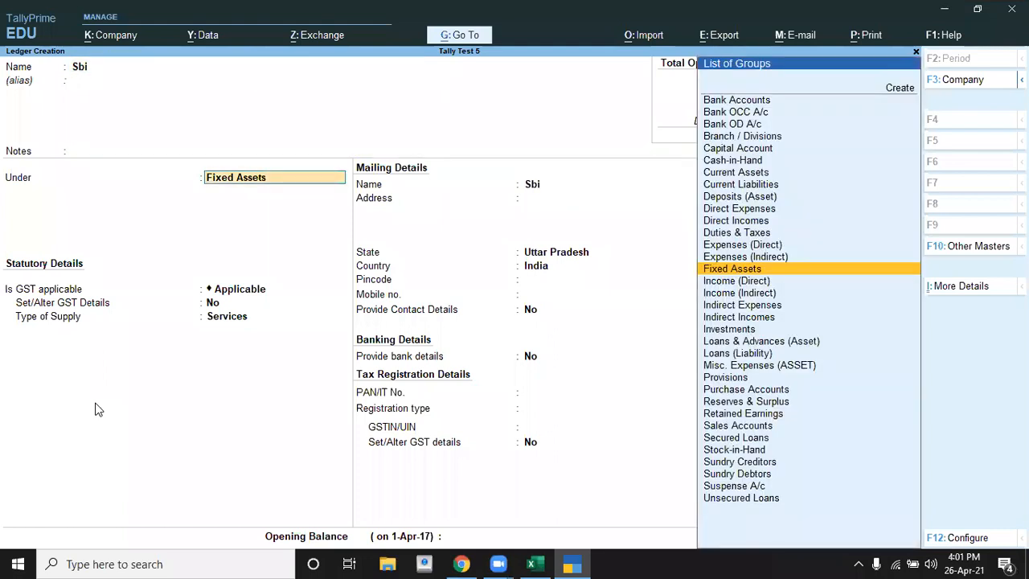
Step: Place the Sbi ledger under Bank Accounts and leave its bank configuration, mailing and GSTIN details at their defaults
{"action": "type", "text": "B"}
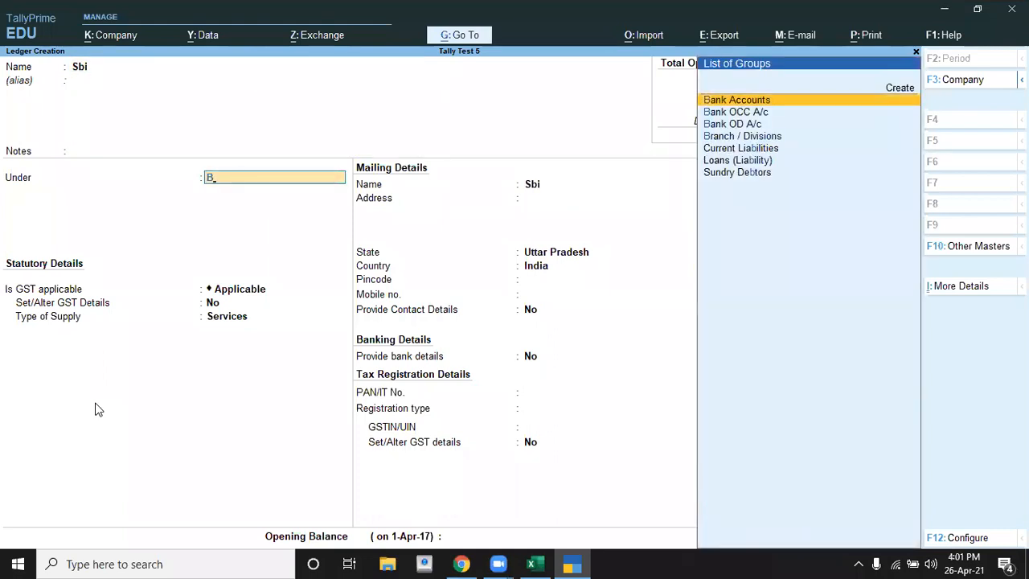
{"action": "key", "text": "Return"}
{"action": "key", "text": "Return"}
{"action": "key", "text": "Return"}
{"action": "key", "text": "Return"}
{"action": "key", "text": "Return"}
{"action": "key", "text": "Return"}
{"action": "key", "text": "Return"}
{"action": "key", "text": "Return"}
{"action": "key", "text": "Return"}
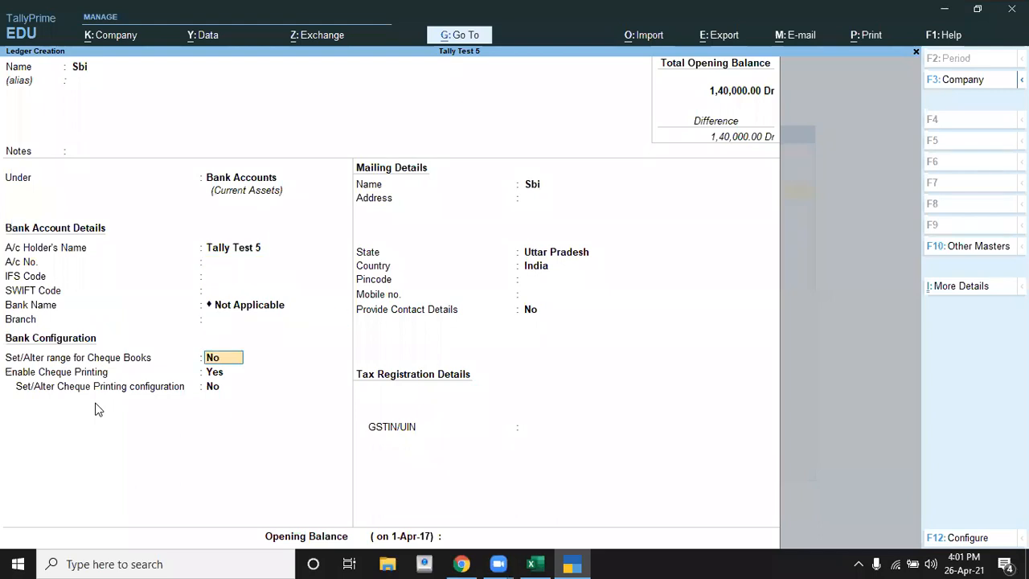
{"action": "key", "text": "Return"}
{"action": "key", "text": "Return"}
{"action": "key", "text": "Return"}
{"action": "key", "text": "Return"}
{"action": "key", "text": "Return"}
{"action": "key", "text": "Return"}
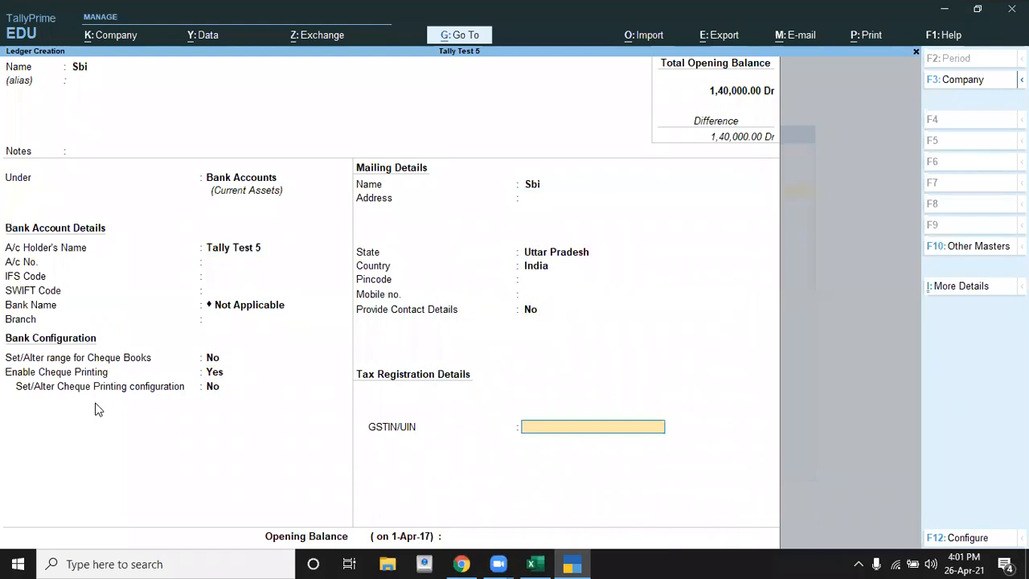
{"action": "key", "text": "Return"}
{"action": "key", "text": "Return"}
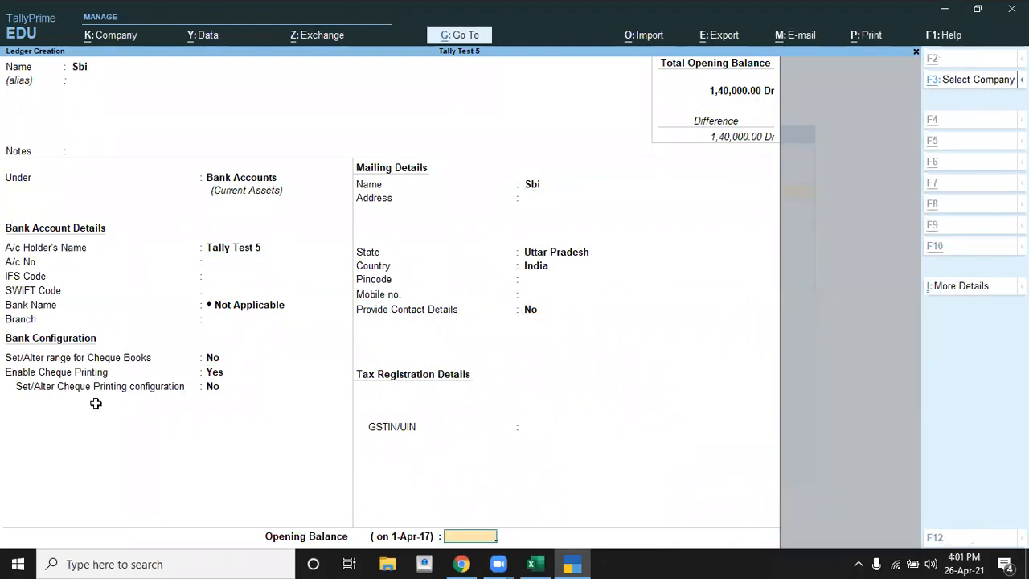
Step: Check the sbi amount in Excel, set the Sbi ledger's opening balance to 90000 Dr, and save the ledger
{"action": "key", "text": "alt+Tab"}
{"action": "key", "text": "alt+Tab"}
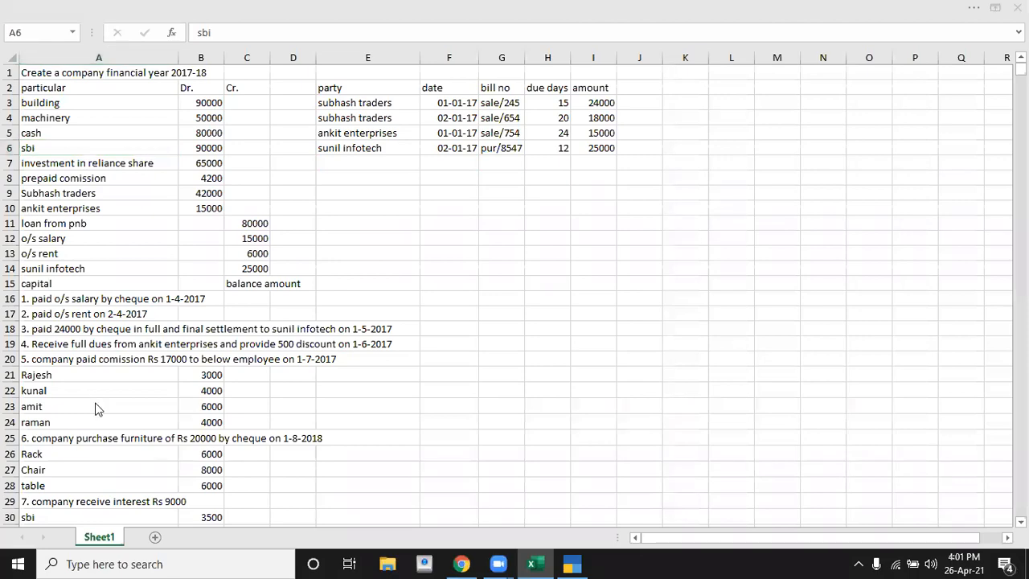
{"action": "type", "text": "90,000"}
{"action": "key", "text": "Return"}
{"action": "key", "text": "Return"}
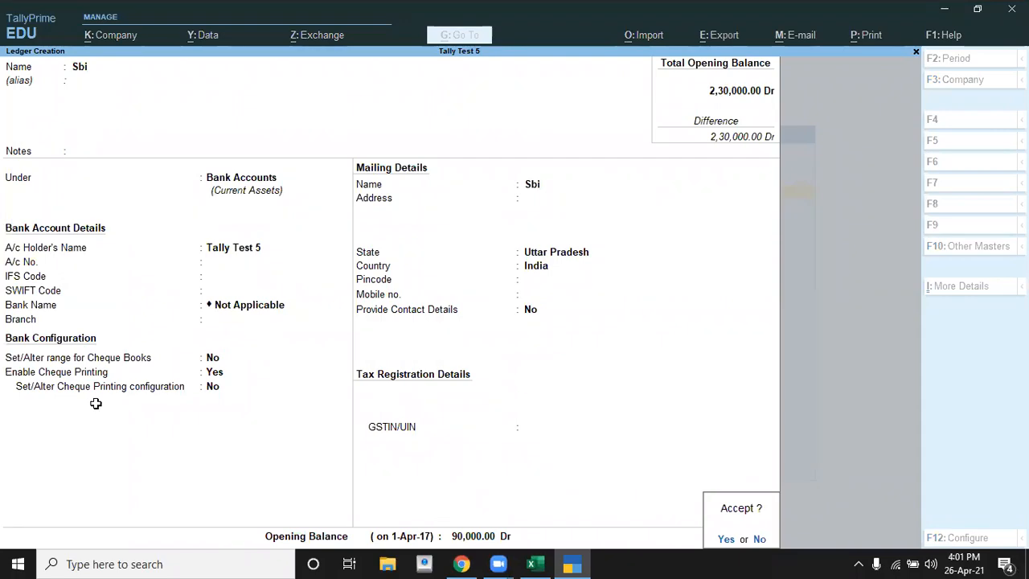
Step: Look up the next particular in Excel and name the new TallyPrime ledger Investment in Reliance Share
{"action": "key", "text": "alt+Tab"}
{"action": "key", "text": "Down"}
{"action": "key", "text": "alt+Tab"}
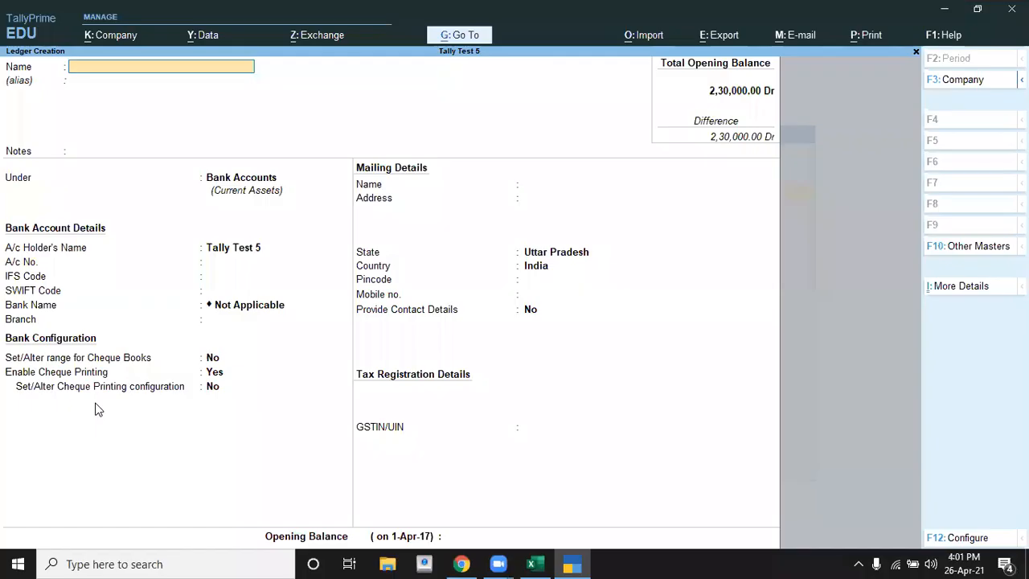
{"action": "type", "text": "Investment in Reliance Share"}
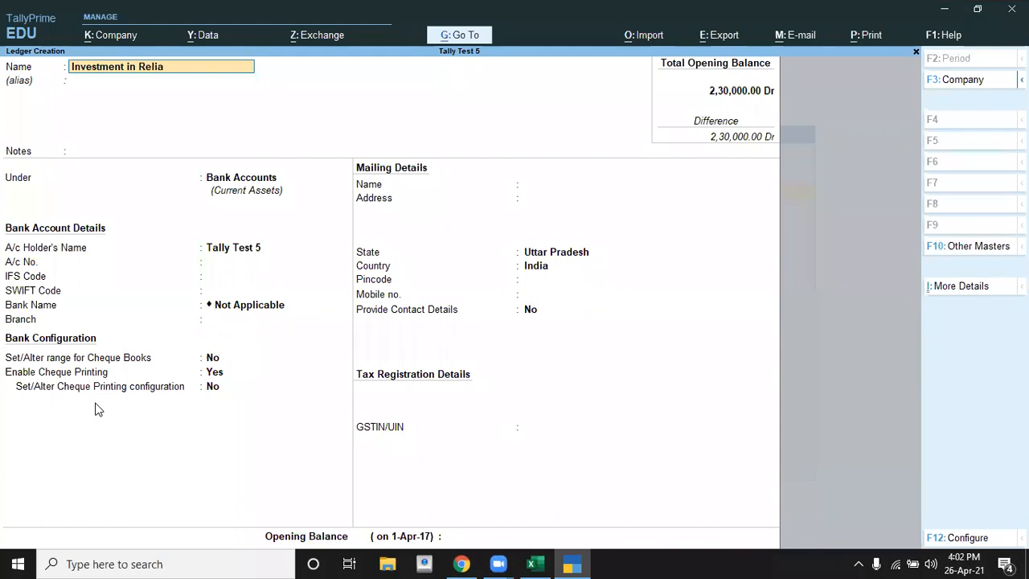
{"action": "key", "text": "Return"}
{"action": "key", "text": "Return"}
{"action": "key", "text": "Return"}
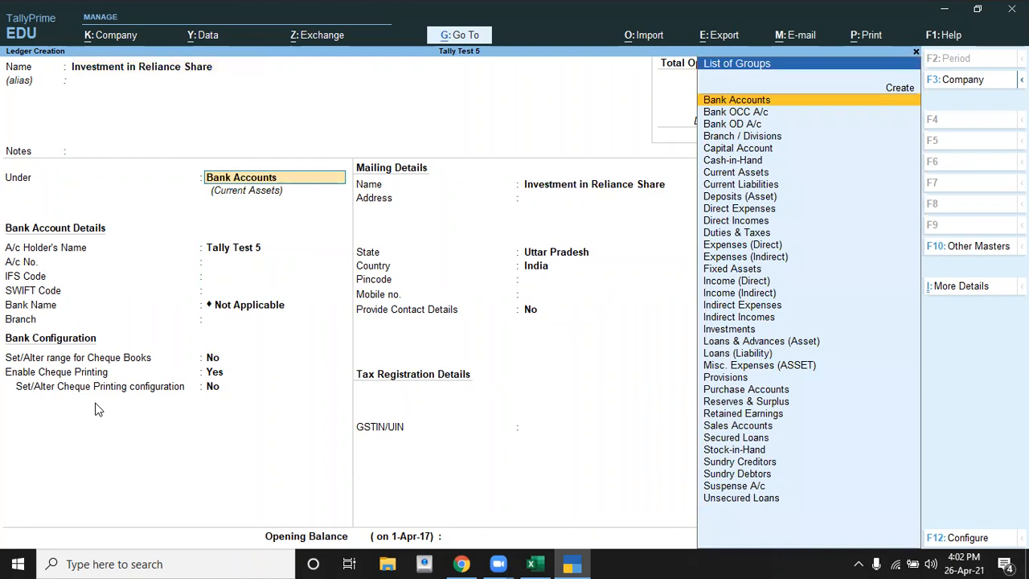
Step: Place the Investment in Reliance Share ledger under Investments and keep its default mailing and bank details
{"action": "type", "text": "I"}
{"action": "key", "text": "Down"}
{"action": "key", "text": "Down"}
{"action": "key", "text": "Down"}
{"action": "key", "text": "Down"}
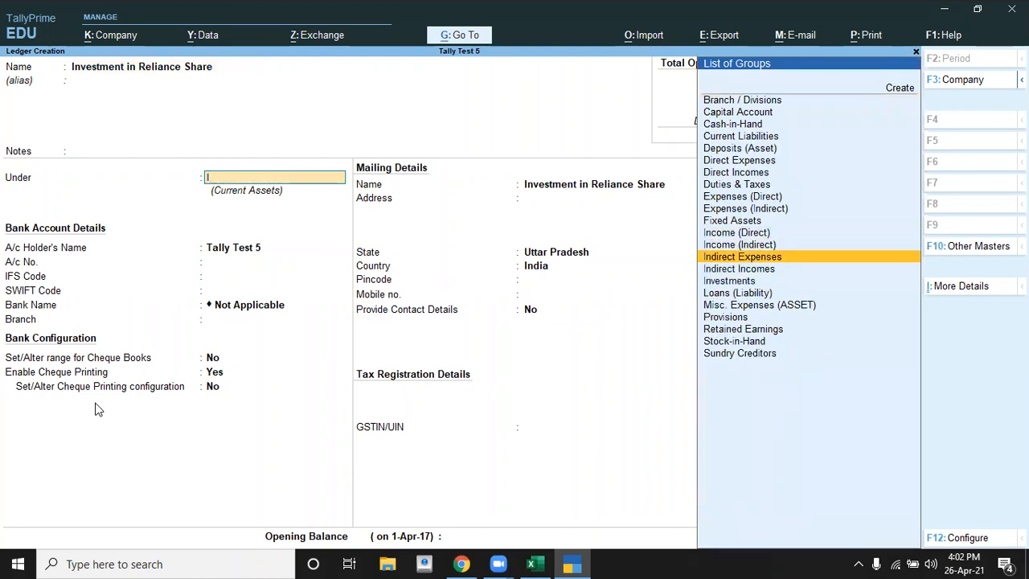
{"action": "key", "text": "Return"}
{"action": "key", "text": "Return"}
{"action": "key", "text": "Return"}
{"action": "key", "text": "Return"}
{"action": "key", "text": "Return"}
{"action": "key", "text": "Return"}
{"action": "key", "text": "Return"}
{"action": "key", "text": "Return"}
{"action": "key", "text": "Return"}
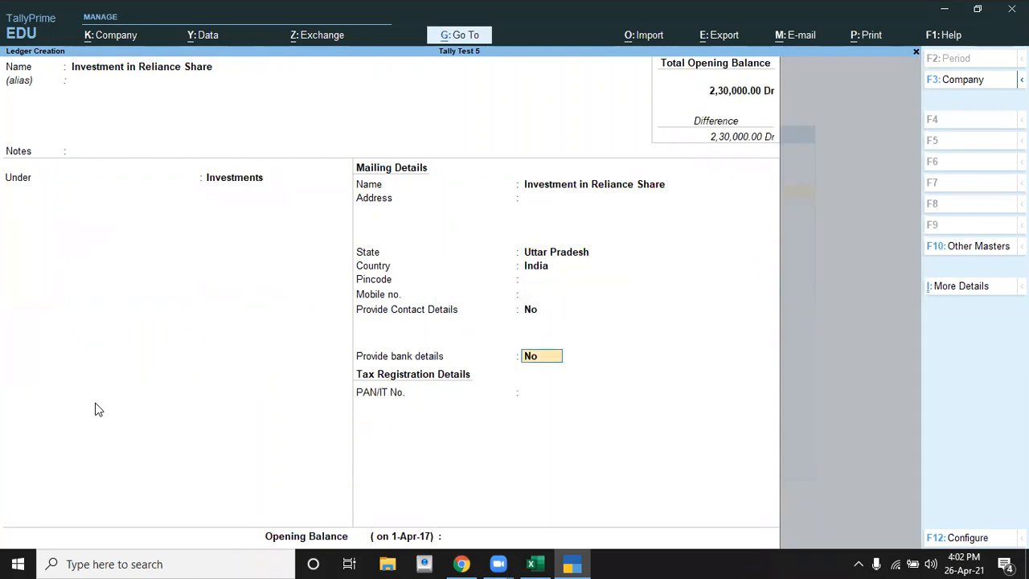
Step: Check the Reliance share amount in Excel, set that ledger's opening balance to 65000 Dr, and save the ledger
{"action": "key", "text": "alt+Tab"}
{"action": "key", "text": "Right"}
{"action": "key", "text": "alt+Tab"}
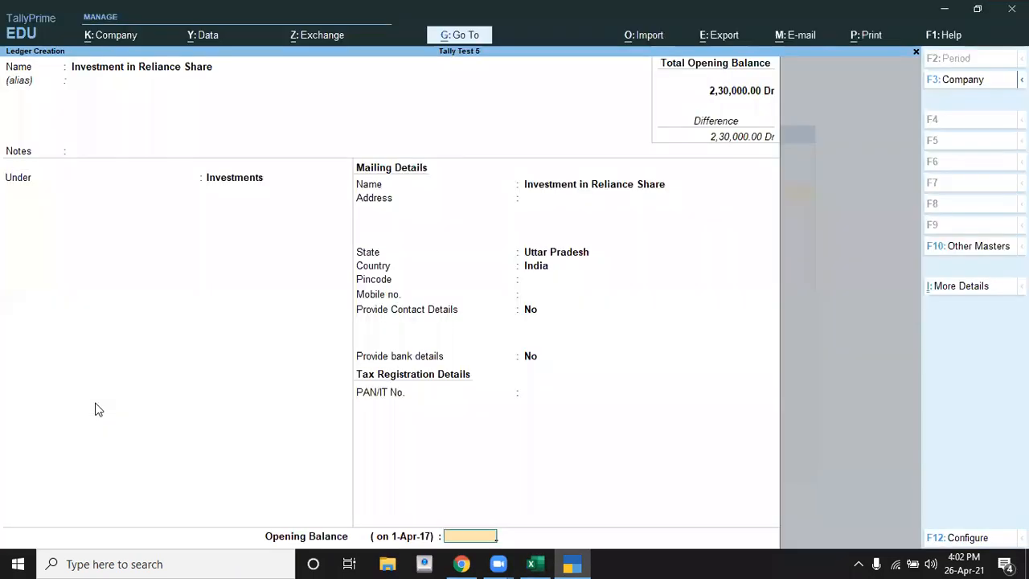
{"action": "type", "text": "65000"}
{"action": "key", "text": "Return"}
{"action": "key", "text": "Return"}
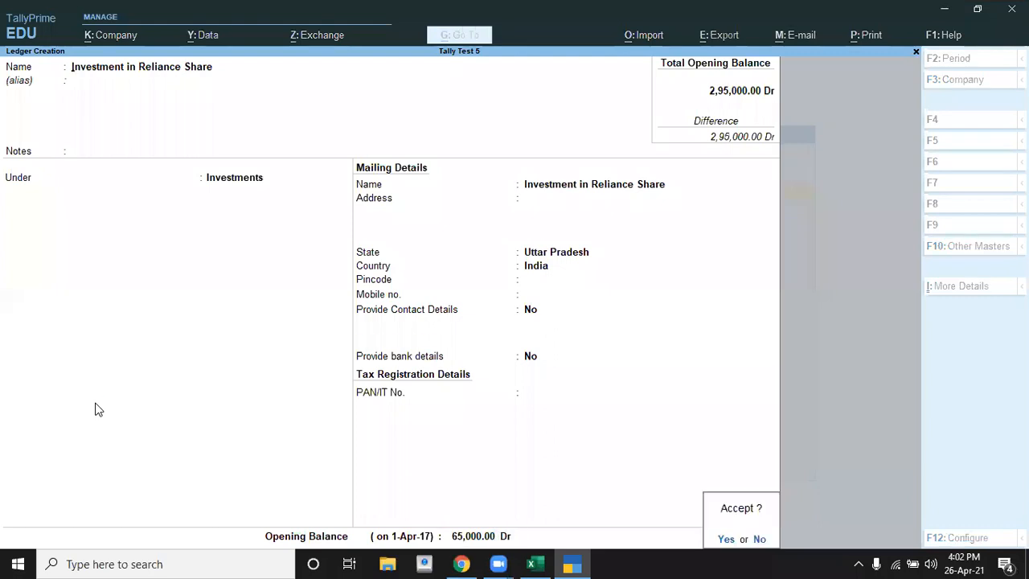
{"action": "key", "text": "Return"}
Step: Look up the next particular in Excel and name the new TallyPrime ledger Prepaid Comission
{"action": "key", "text": "alt+Tab"}
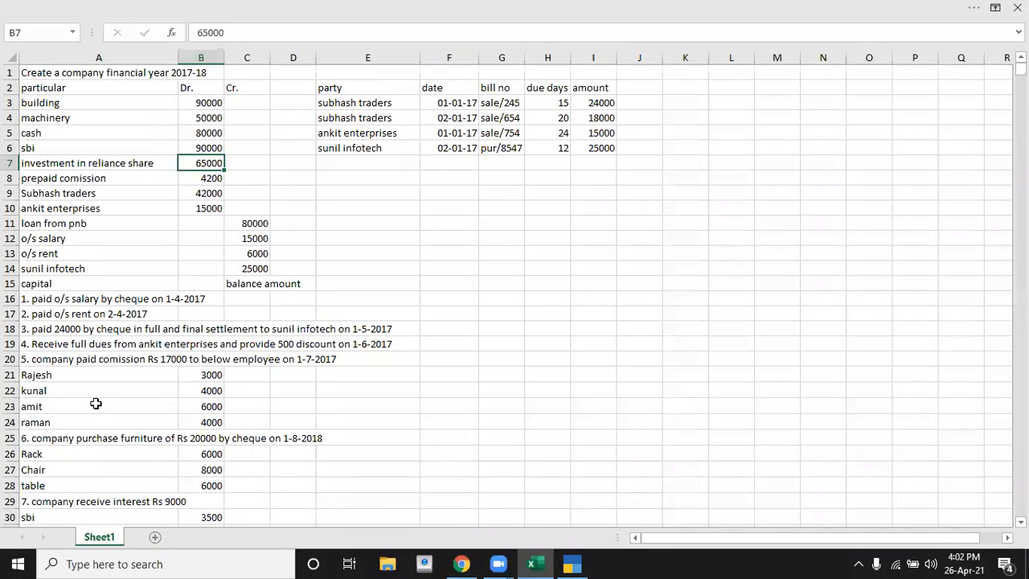
{"action": "key", "text": "Left"}
{"action": "key", "text": "Down"}
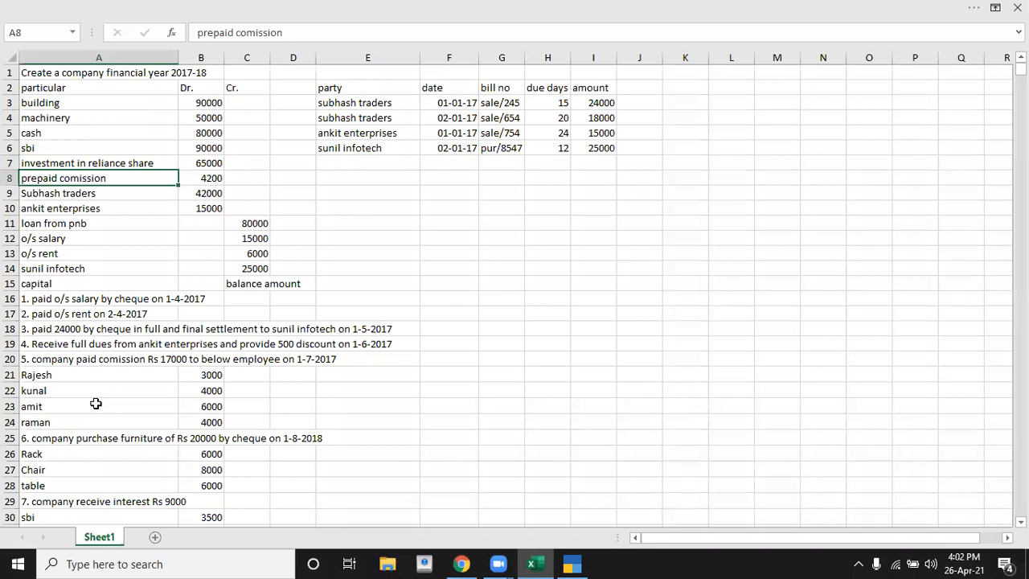
{"action": "key", "text": "alt+Tab"}
{"action": "type", "text": "Prep"}
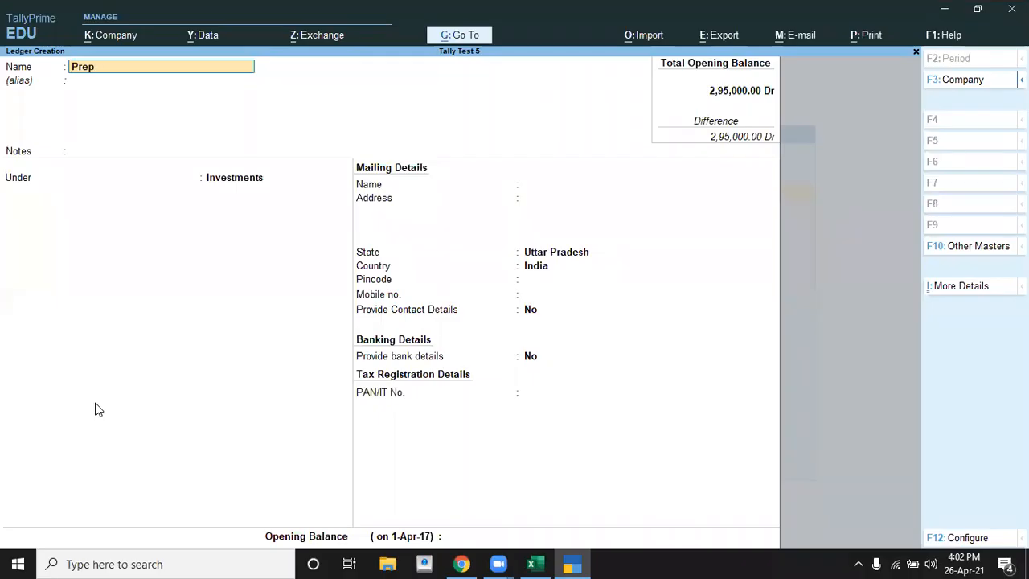
{"action": "type", "text": "aid Comission"}
{"action": "key", "text": "Return"}
{"action": "key", "text": "Return"}
{"action": "key", "text": "Return"}
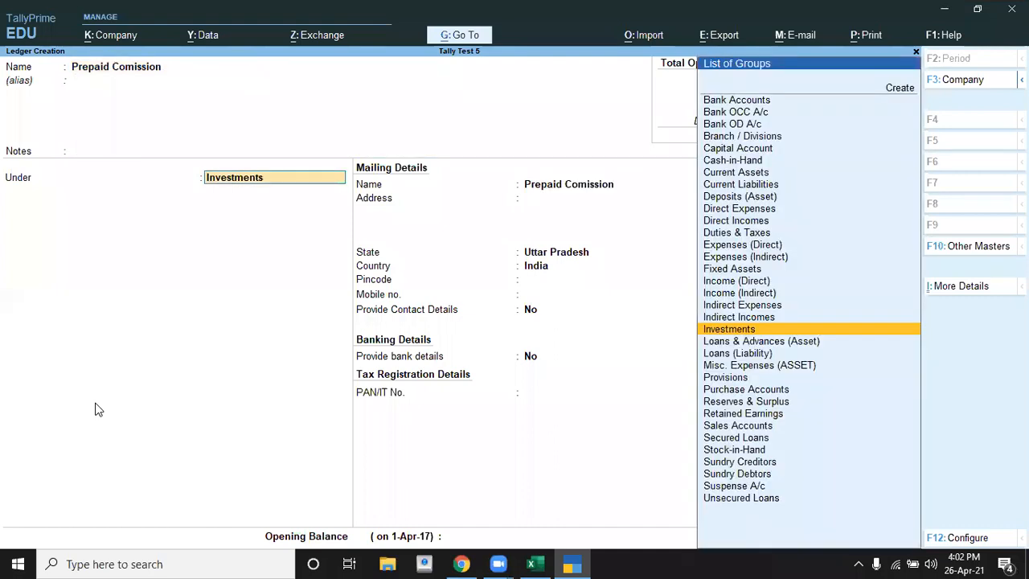
Step: Place the Prepaid Comission ledger under Current Assets, keeping registration type Regular and the other statutory and mailing details at their defaults
{"action": "type", "text": "C"}
{"action": "key", "text": "Down"}
{"action": "key", "text": "Down"}
{"action": "key", "text": "Down"}
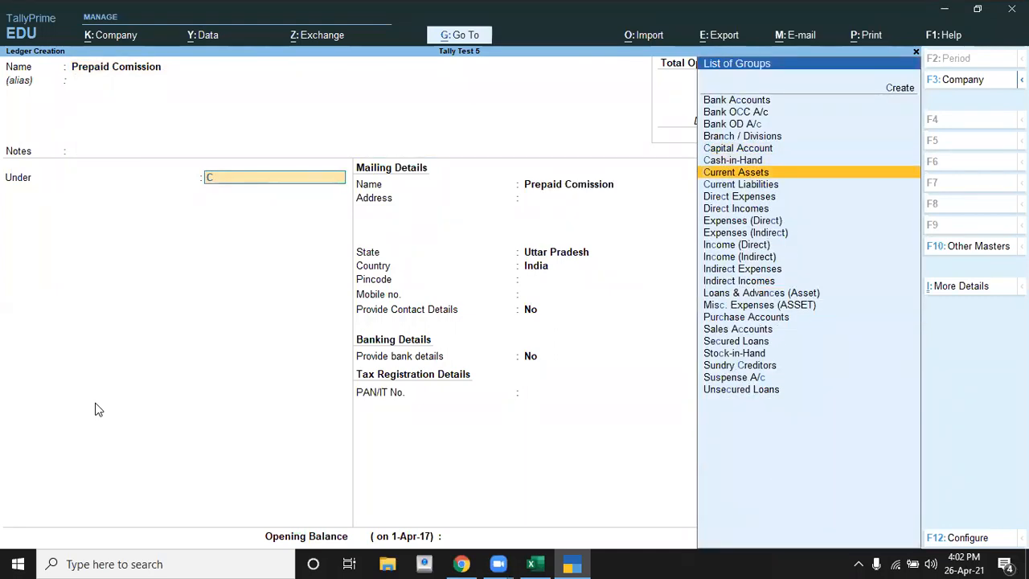
{"action": "key", "text": "Return"}
{"action": "key", "text": "Return"}
{"action": "key", "text": "Return"}
{"action": "key", "text": "Return"}
{"action": "key", "text": "Return"}
{"action": "key", "text": "Return"}
{"action": "key", "text": "Return"}
{"action": "key", "text": "Return"}
{"action": "key", "text": "Return"}
{"action": "key", "text": "Return"}
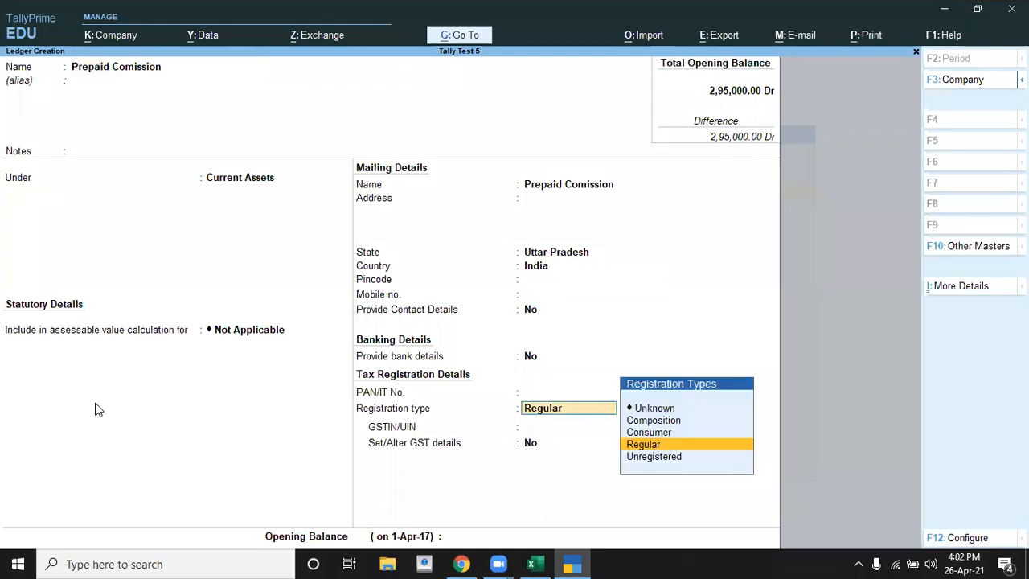
{"action": "key", "text": "Return"}
{"action": "key", "text": "Return"}
{"action": "key", "text": "Return"}
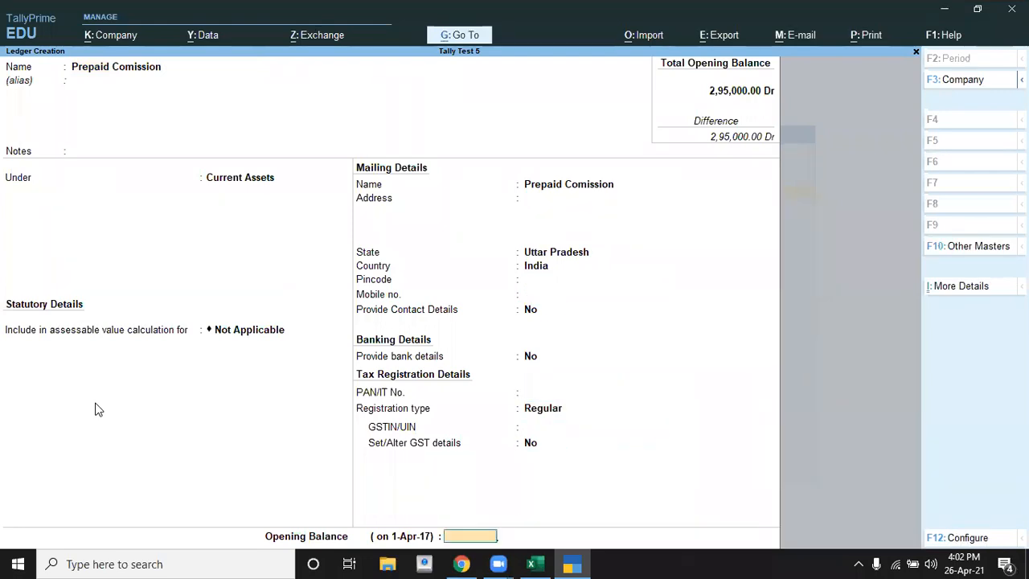
Step: Check the prepaid commission amount in Excel, set the ledger's opening balance to 4200 Dr, and save the ledger
{"action": "key", "text": "alt+Tab"}
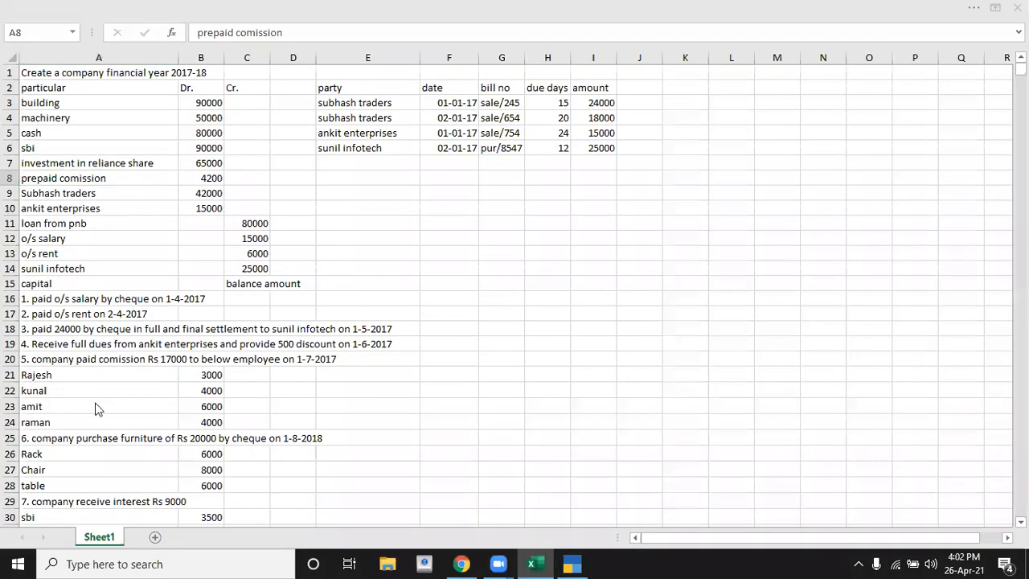
{"action": "key", "text": "alt+Tab"}
{"action": "type", "text": "4200"}
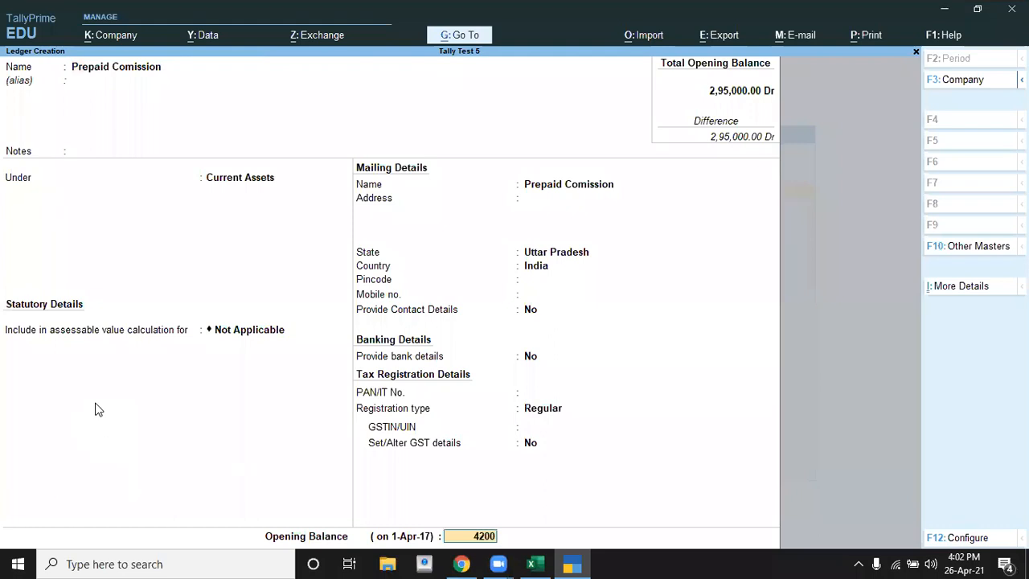
{"action": "key", "text": "Return"}
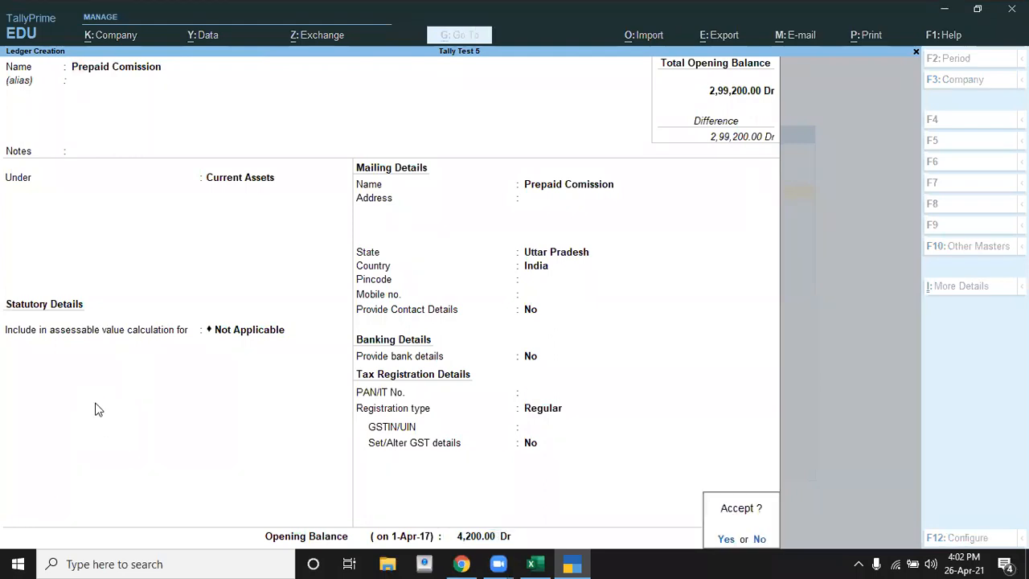
Step: Look up the next particular in Excel and name the new TallyPrime ledger Subhash Traders
{"action": "key", "text": "alt+Tab"}
{"action": "key", "text": "Down"}
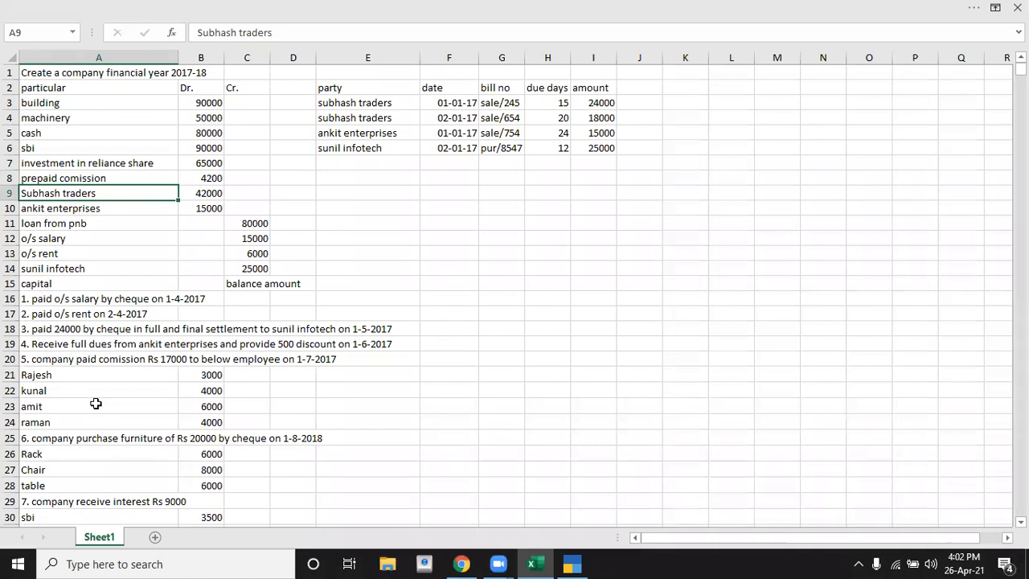
{"action": "key", "text": "alt+Tab"}
{"action": "type", "text": "Subhash Trad"}
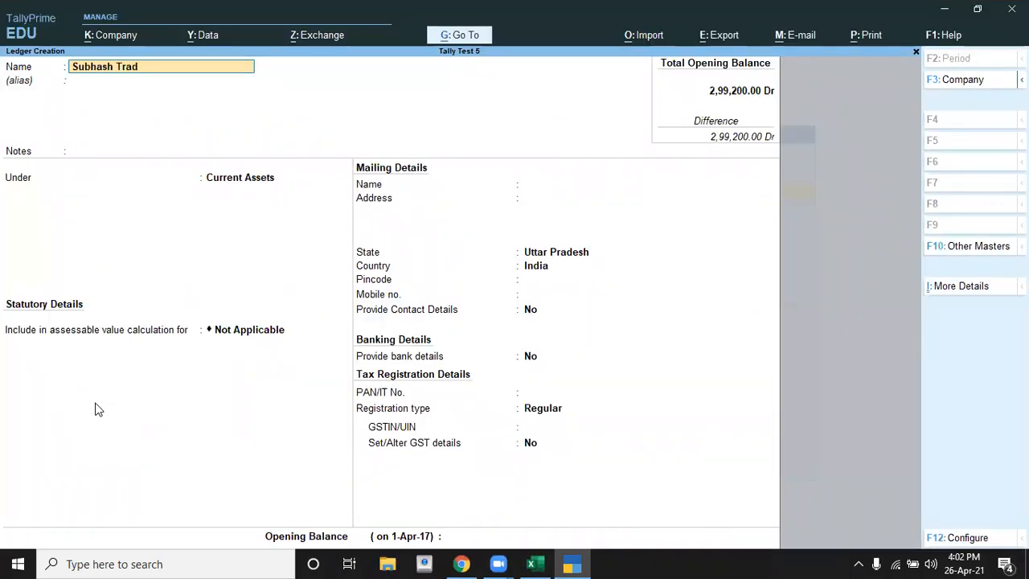
{"action": "type", "text": "ers"}
{"action": "key", "text": "Return"}
{"action": "key", "text": "Return"}
{"action": "key", "text": "Return"}
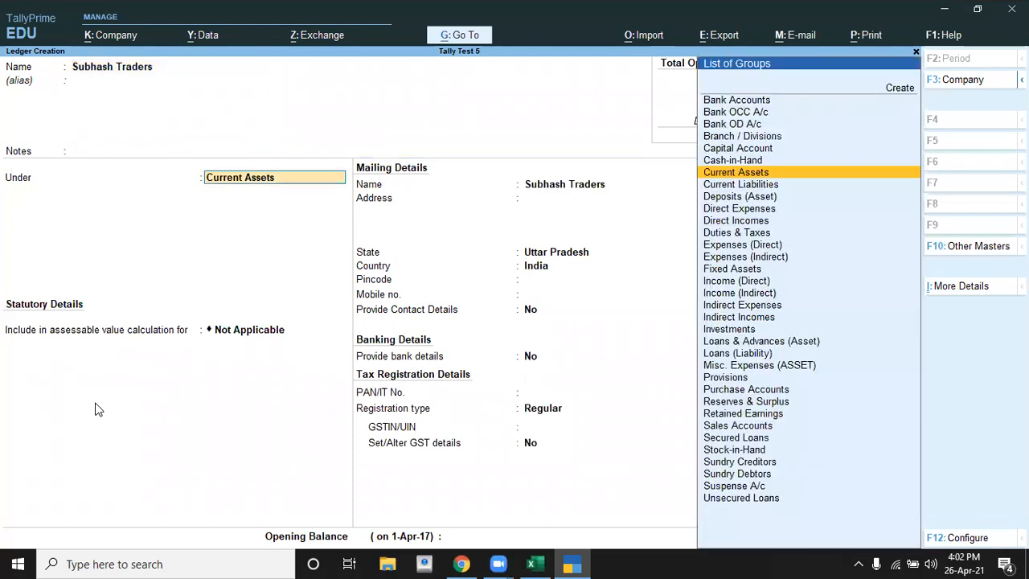
Step: Check the Subhash traders entry in Excel and place the Subhash Traders ledger under Sundry Debtors in TallyPrime
{"action": "key", "text": "alt+Tab"}
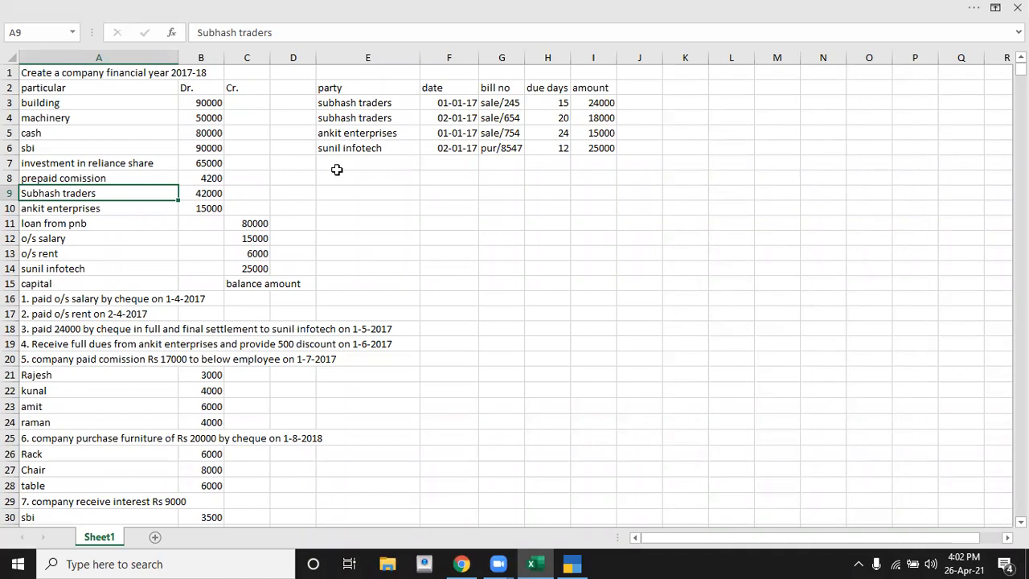
{"action": "left_click", "coordinate": [217, 194]}
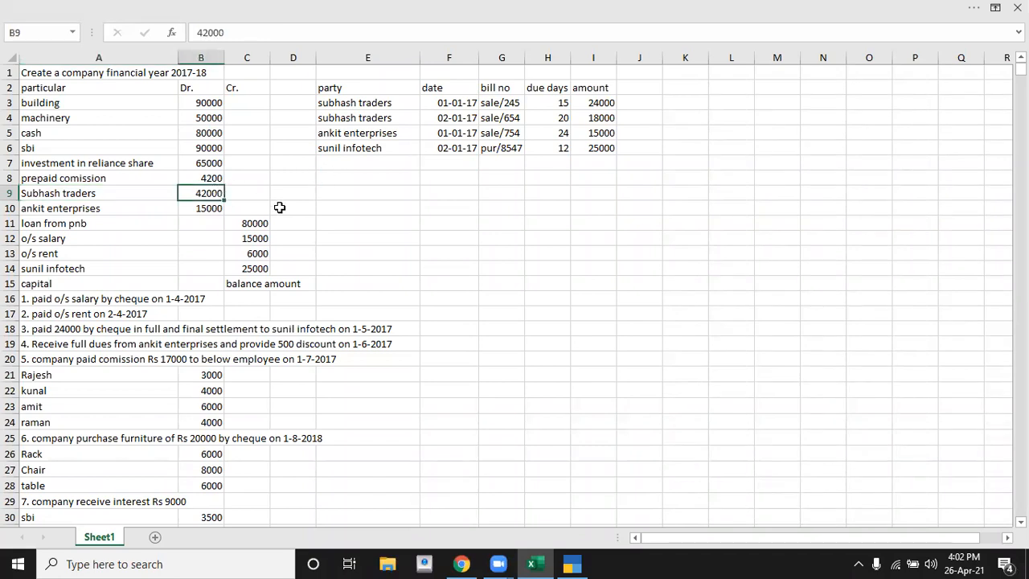
{"action": "left_click", "coordinate": [86, 198]}
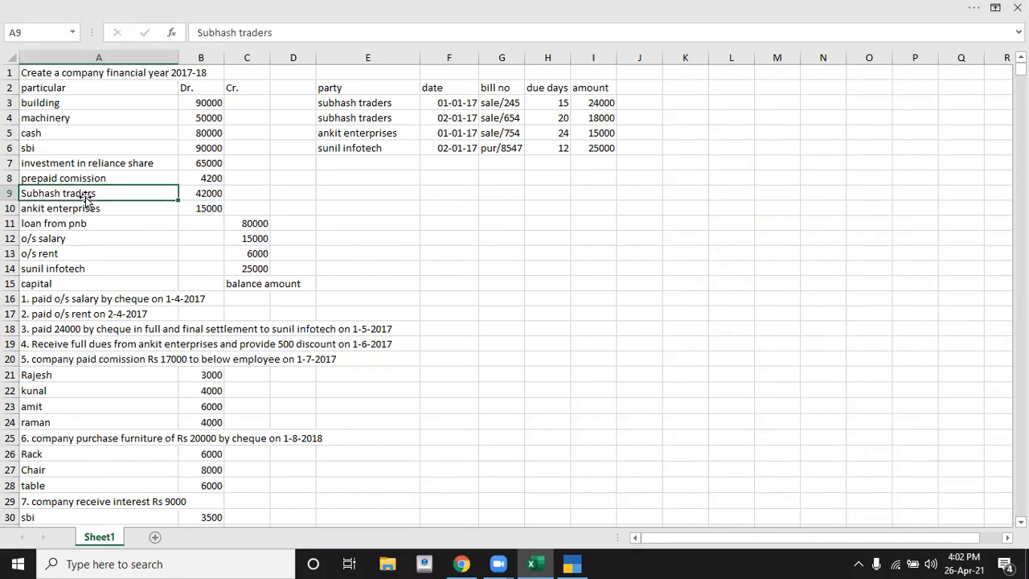
{"action": "key", "text": "alt+Tab"}
{"action": "type", "text": "S"}
{"action": "key", "text": "Down"}
{"action": "key", "text": "Down"}
{"action": "key", "text": "Down"}
{"action": "key", "text": "Down"}
{"action": "key", "text": "Return"}
{"action": "key", "text": "Return"}
{"action": "key", "text": "Return"}
{"action": "key", "text": "Return"}
{"action": "key", "text": "Return"}
{"action": "key", "text": "Return"}
{"action": "key", "text": "Return"}
{"action": "key", "text": "Return"}
{"action": "key", "text": "Return"}
{"action": "key", "text": "Return"}
{"action": "key", "text": "Return"}
{"action": "key", "text": "Return"}
{"action": "key", "text": "Return"}
Step: Check the Subhash traders amount in Excel, set the ledger's opening balance to 42000 Dr, and open its bill-wise breakup
{"action": "key", "text": "Return"}
{"action": "key", "text": "Return"}
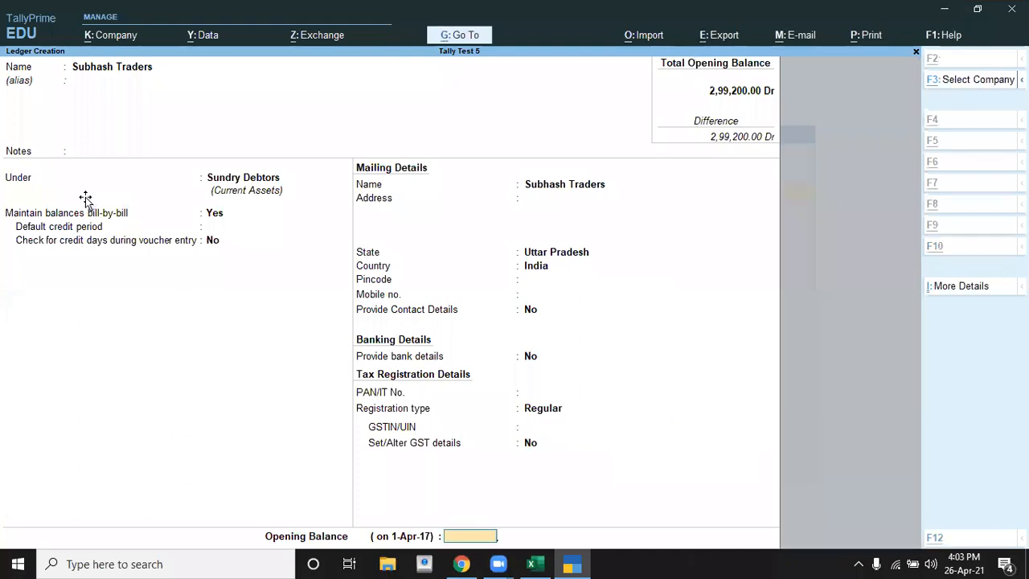
{"action": "key", "text": "alt+Tab"}
{"action": "key", "text": "alt+Tab"}
{"action": "type", "text": "42000"}
{"action": "key", "text": "Return"}
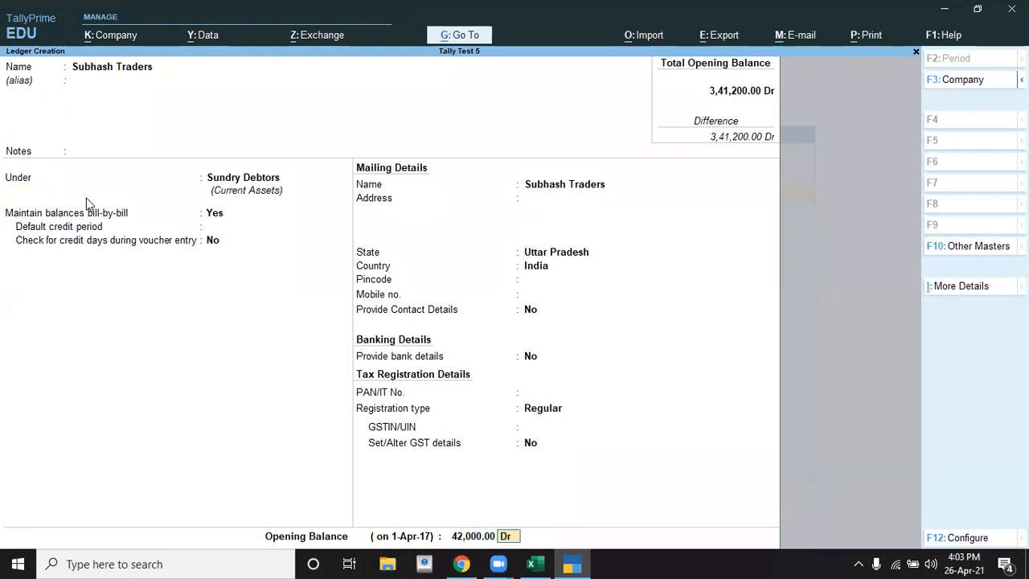
{"action": "key", "text": "Return"}
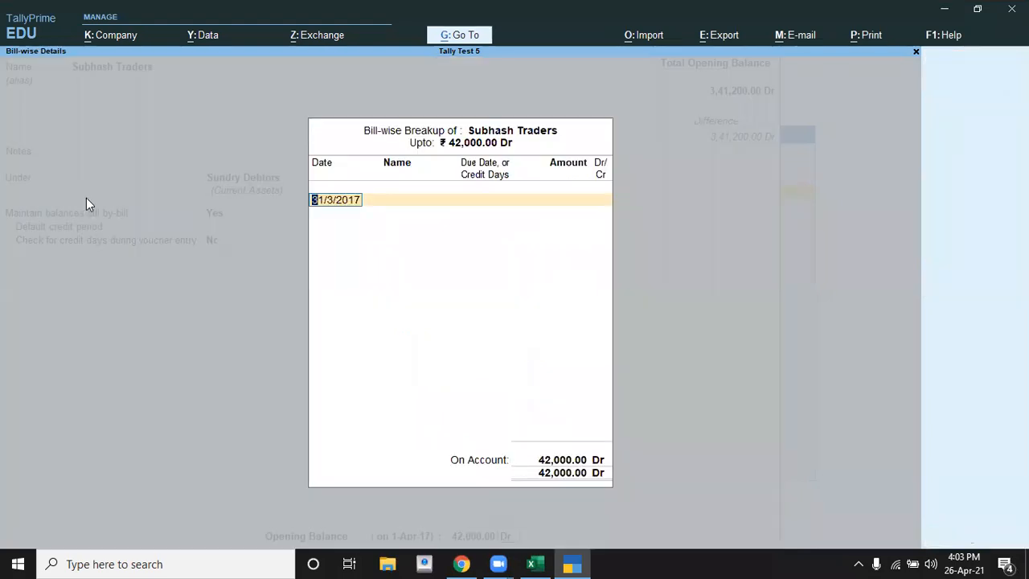
Step: Find Subhash Traders' first bill in the Excel party table and date the first bill-wise entry in TallyPrime 1-1-2017
{"action": "key", "text": "alt+Tab"}
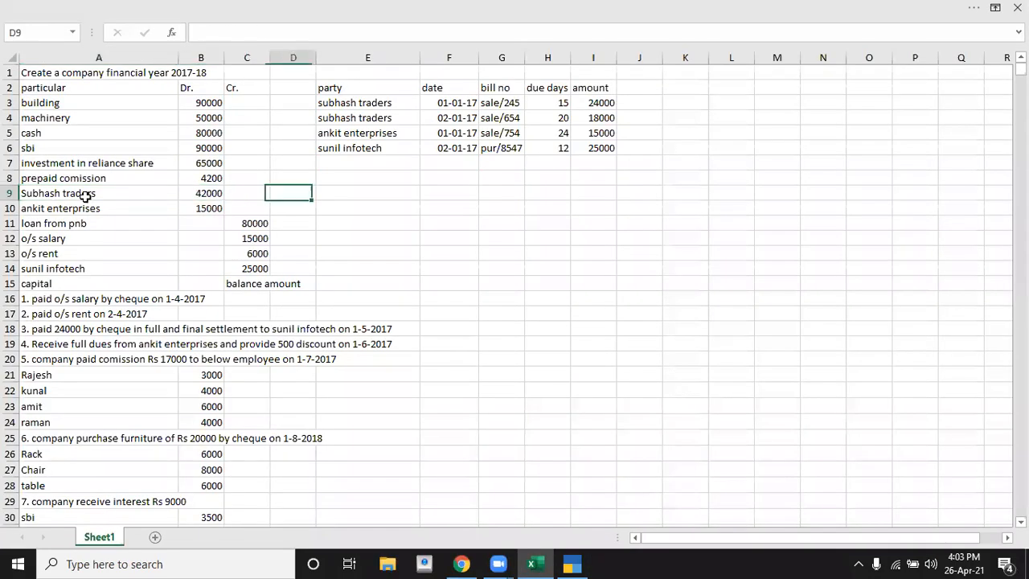
{"action": "key", "text": "Right"}
{"action": "key", "text": "Right"}
{"action": "key", "text": "Up"}
{"action": "key", "text": "Up"}
{"action": "key", "text": "Up"}
{"action": "key", "text": "Up"}
{"action": "key", "text": "Up"}
{"action": "key", "text": "Up"}
{"action": "key", "text": "Up"}
{"action": "key", "text": "Down"}
{"action": "key", "text": "Left"}
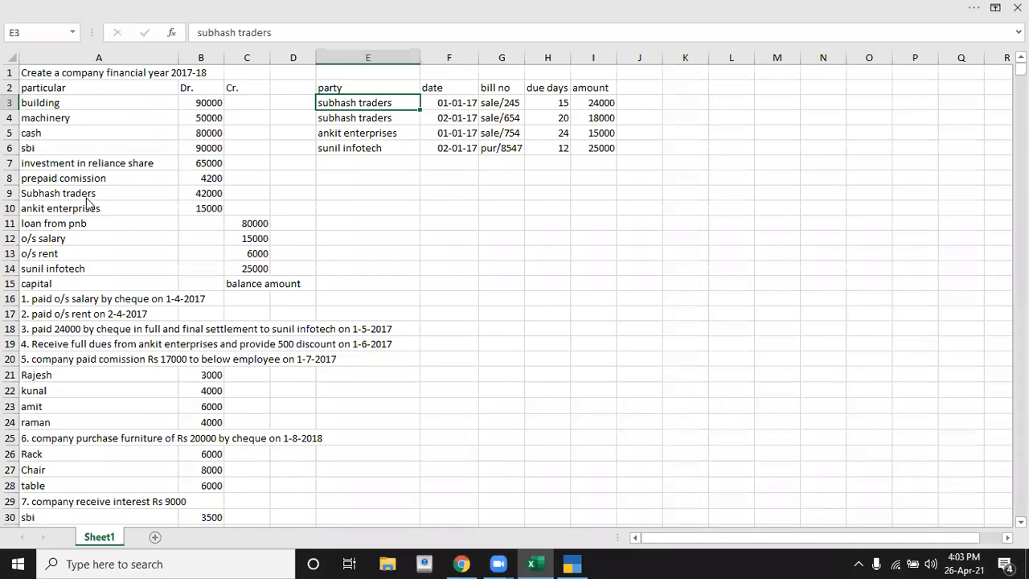
{"action": "key", "text": "alt+Tab"}
{"action": "type", "text": "1-1-201"}
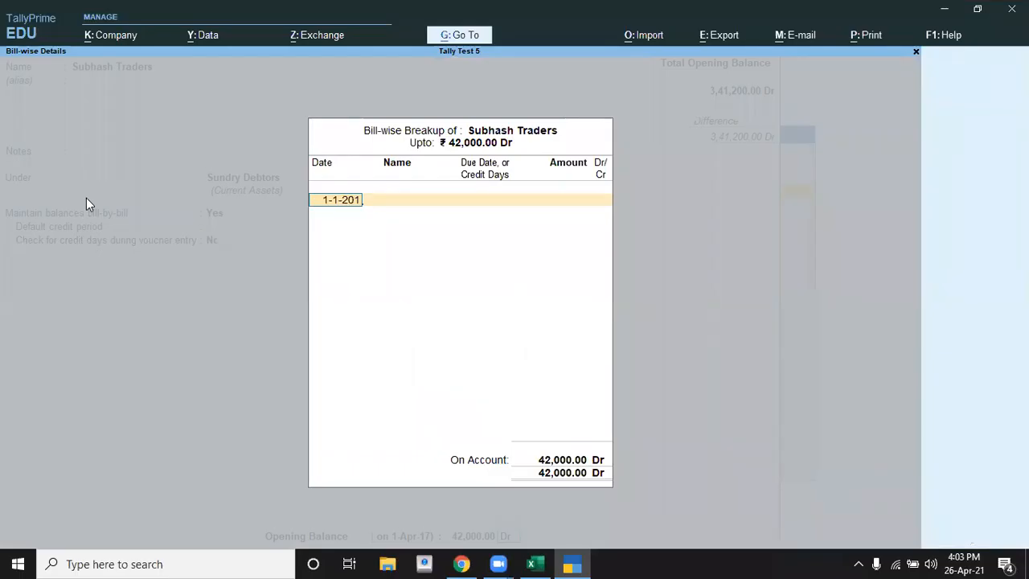
{"action": "type", "text": "7"}
{"action": "key", "text": "Return"}
Step: Check the first bill's number in Excel and name the bill-wise entry Sale/245 in TallyPrime
{"action": "key", "text": "alt+Tab"}
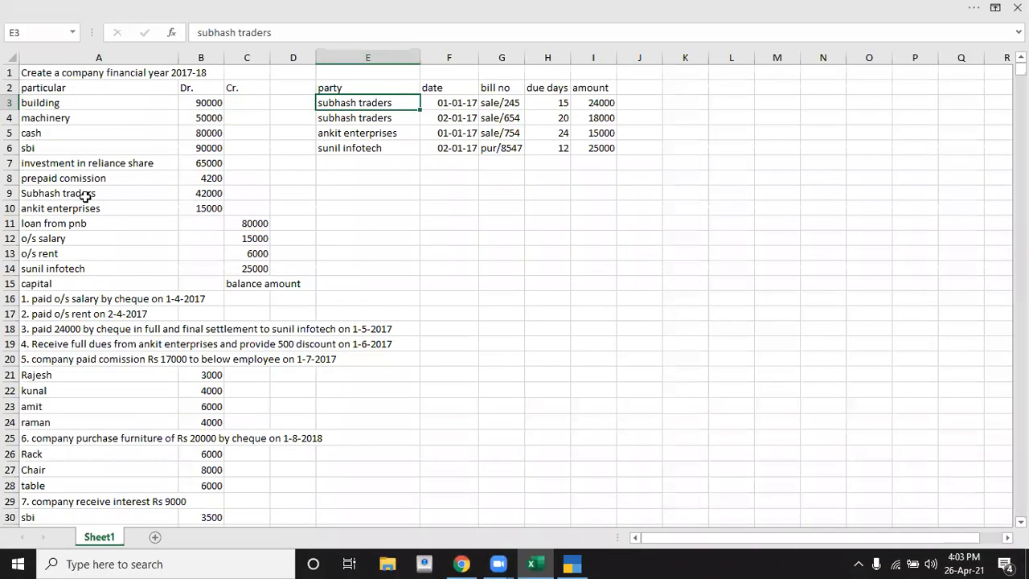
{"action": "key", "text": "alt+Tab"}
{"action": "type", "text": "Sale/245"}
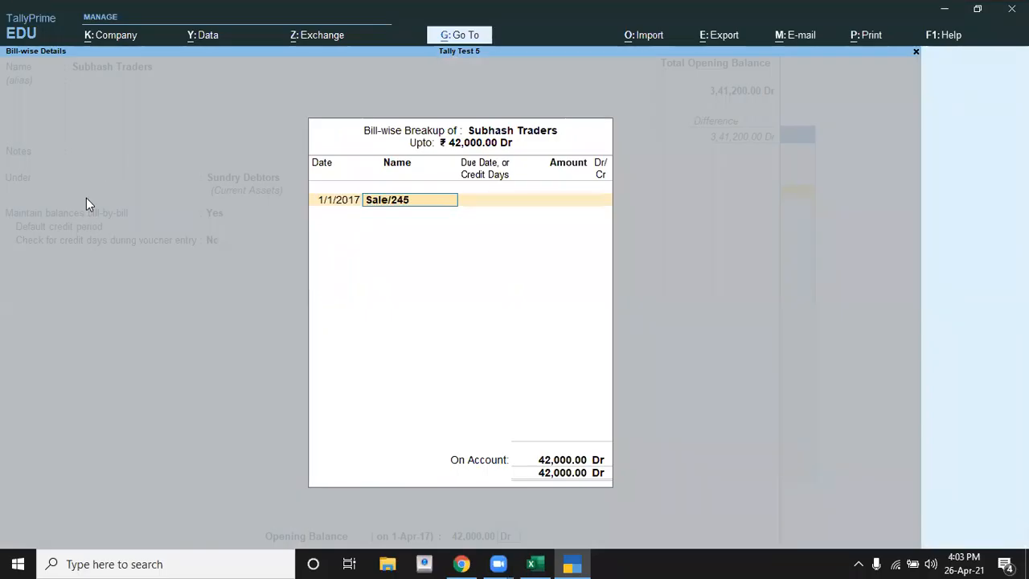
{"action": "key", "text": "Return"}
Step: Check the due days and amount in Excel, and give bill Sale/245 15 credit days and 24000 Dr
{"action": "key", "text": "alt+Tab"}
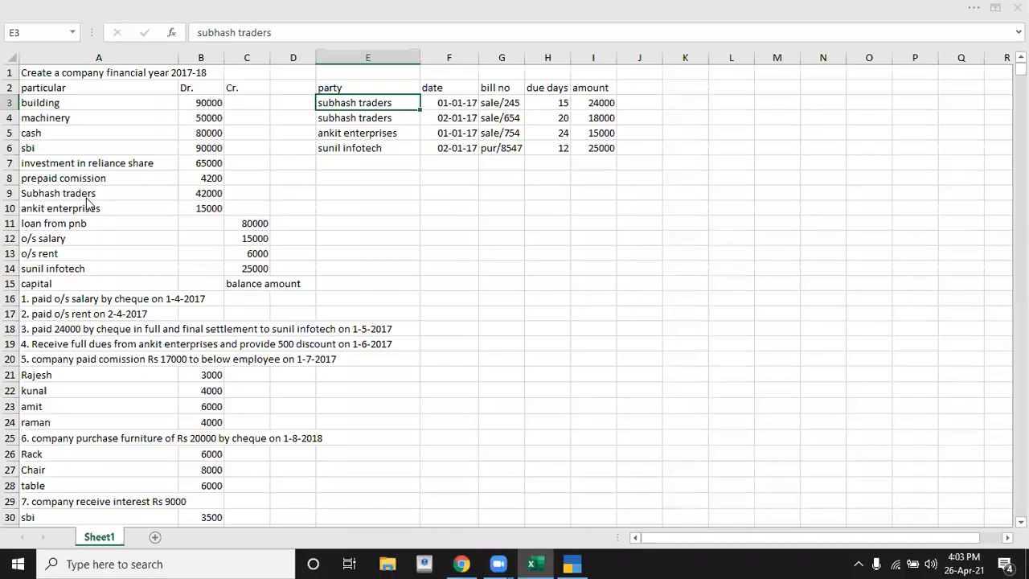
{"action": "key", "text": "alt+Tab"}
{"action": "type", "text": "15"}
{"action": "key", "text": "Return"}
{"action": "key", "text": "alt+Tab"}
Step: Look up Subhash Traders' second bill in Excel and date the second bill-wise entry in TallyPrime 2-1-2017
{"action": "key", "text": "alt+Tab"}
{"action": "key", "text": "BackSpace"}
{"action": "type", "text": "24000"}
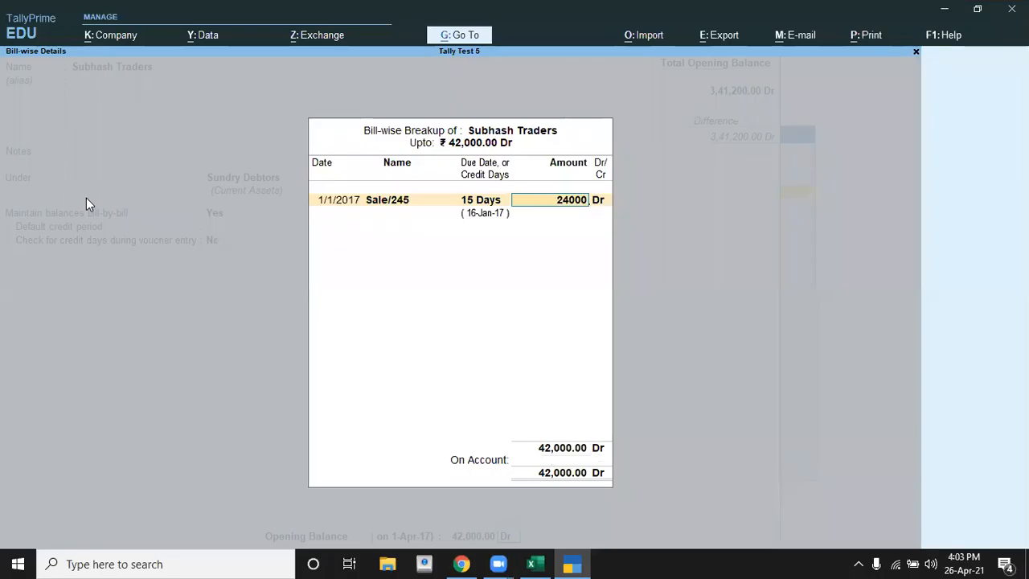
{"action": "key", "text": "Return"}
{"action": "key", "text": "Return"}
{"action": "key", "text": "alt+Tab"}
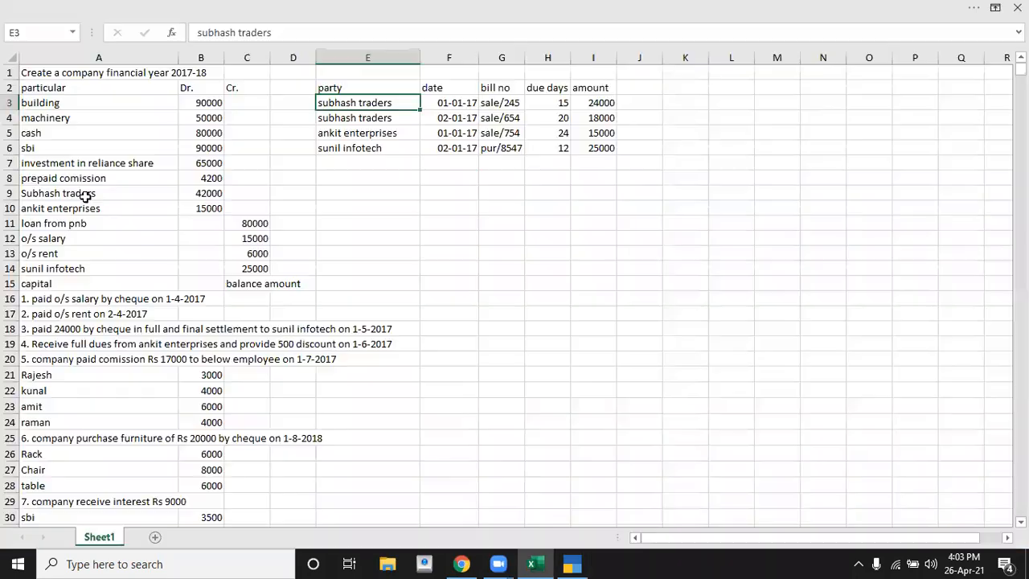
{"action": "key", "text": "Down"}
{"action": "key", "text": "alt+Tab"}
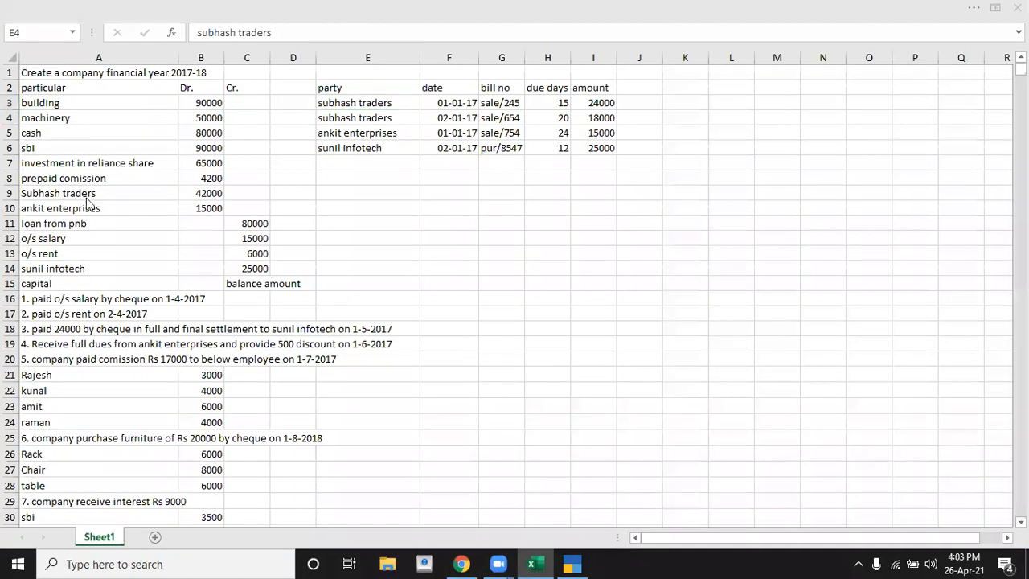
{"action": "type", "text": "2-1-201"}
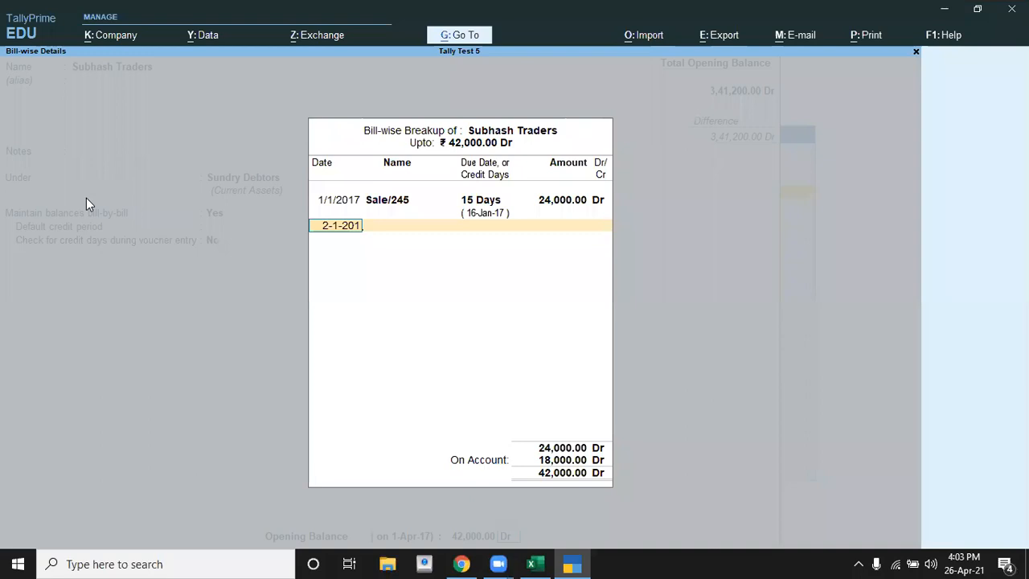
{"action": "type", "text": "7"}
{"action": "key", "text": "Return"}
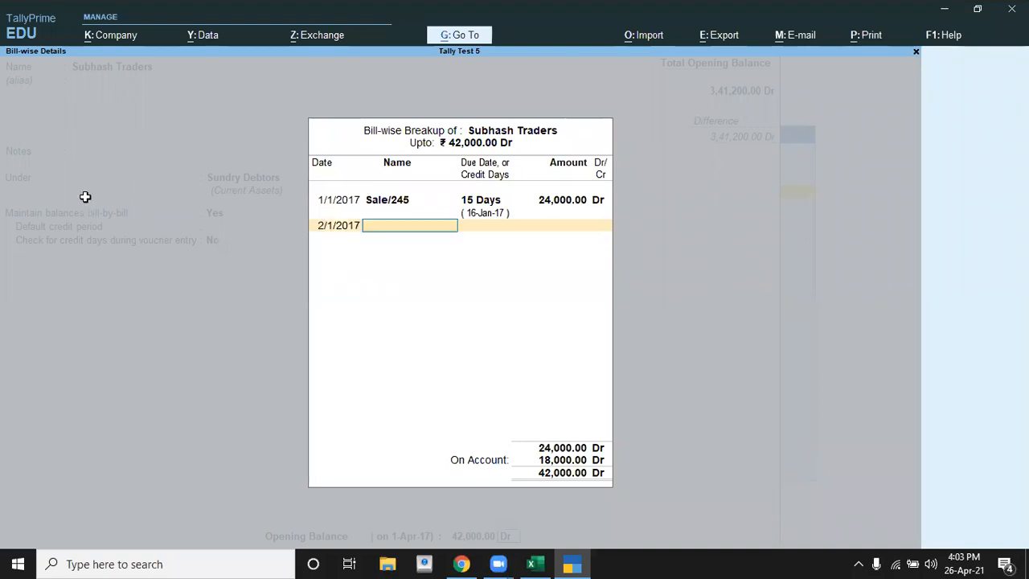
Step: Check the second bill's number in Excel and name the second bill-wise entry Sale/654 in TallyPrime
{"action": "key", "text": "alt+Tab"}
Step: Give bill Sale/654 20 credit days per the Excel table, accept 18,000 Dr, and save the Subhash Traders ledger
{"action": "key", "text": "alt+Tab"}
{"action": "type", "text": "Sale/654"}
{"action": "key", "text": "Return"}
{"action": "key", "text": "alt+Tab"}
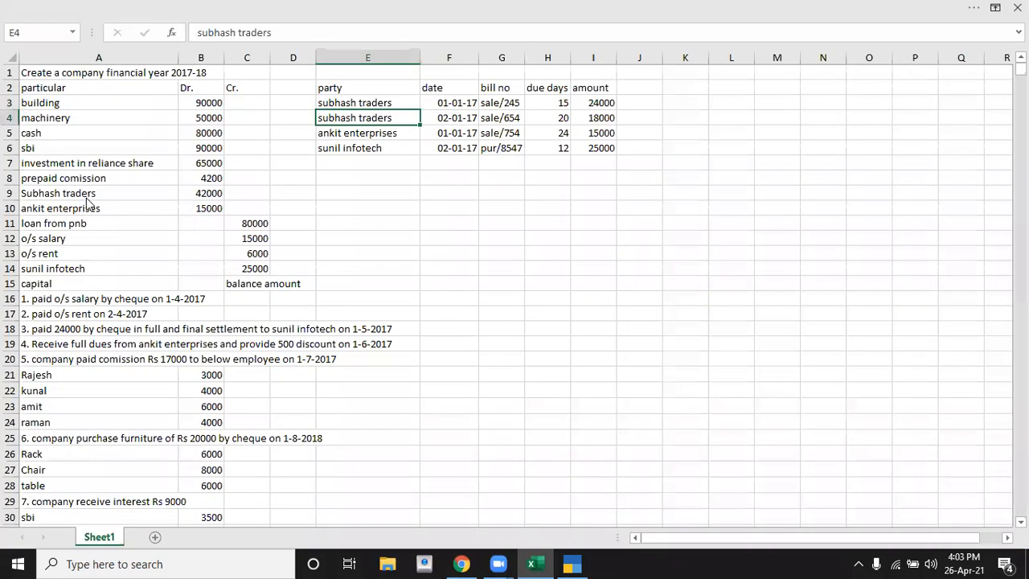
{"action": "key", "text": "alt+Tab"}
{"action": "type", "text": "20"}
{"action": "key", "text": "Return"}
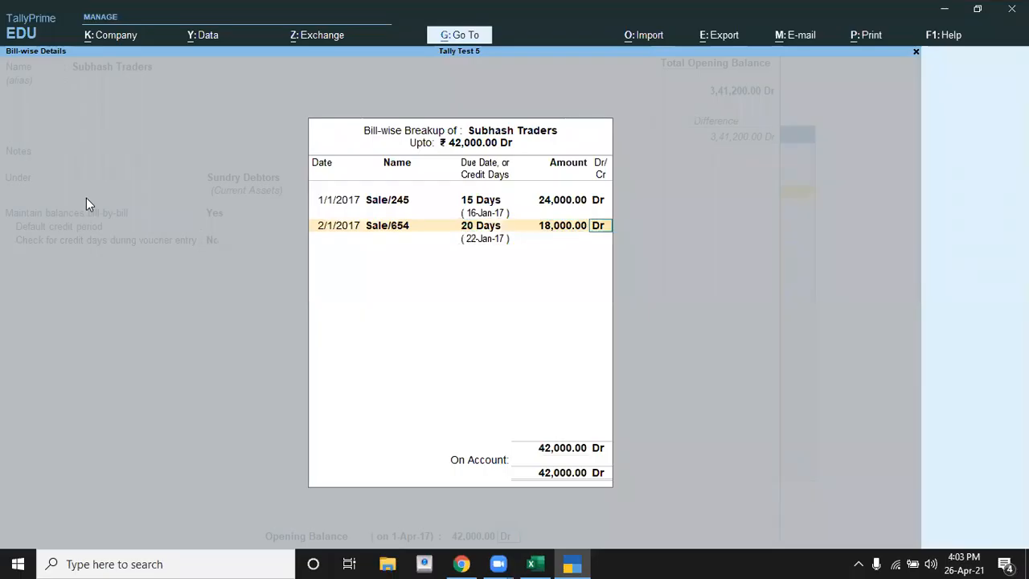
{"action": "key", "text": "Return"}
{"action": "key", "text": "Return"}
{"action": "key", "text": "Return"}
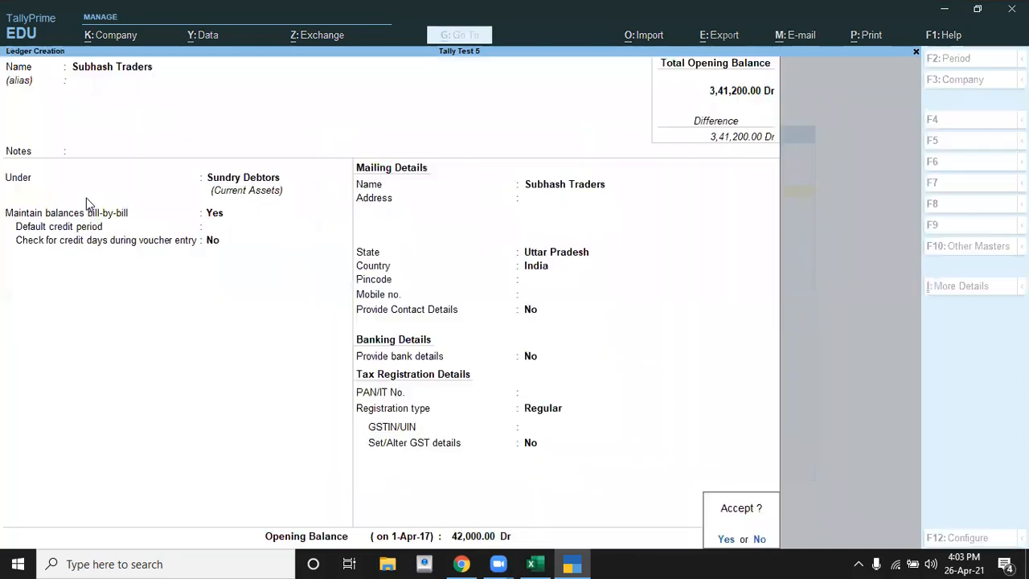
{"action": "key", "text": "Return"}
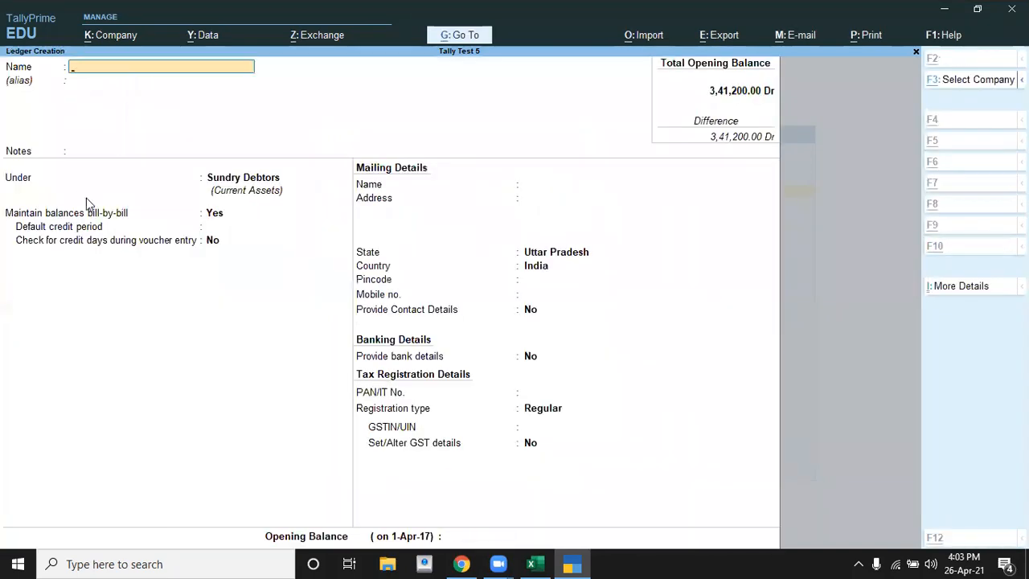
Step: Look up the particular after Subhash traders in Excel and name the new TallyPrime ledger Ankit Traders
{"action": "key", "text": "alt+Tab"}
{"action": "key", "text": "Home"}
{"action": "key", "text": "Down"}
{"action": "key", "text": "Down"}
{"action": "key", "text": "Down"}
{"action": "key", "text": "Down"}
{"action": "key", "text": "Down"}
{"action": "key", "text": "Down"}
{"action": "key", "text": "alt+Tab"}
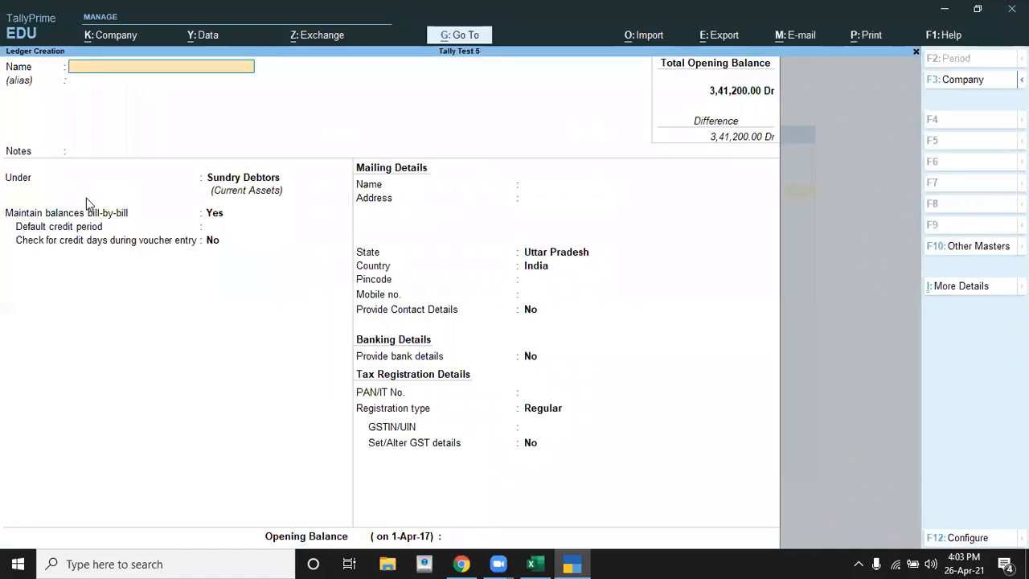
{"action": "type", "text": "Ankit Tr"}
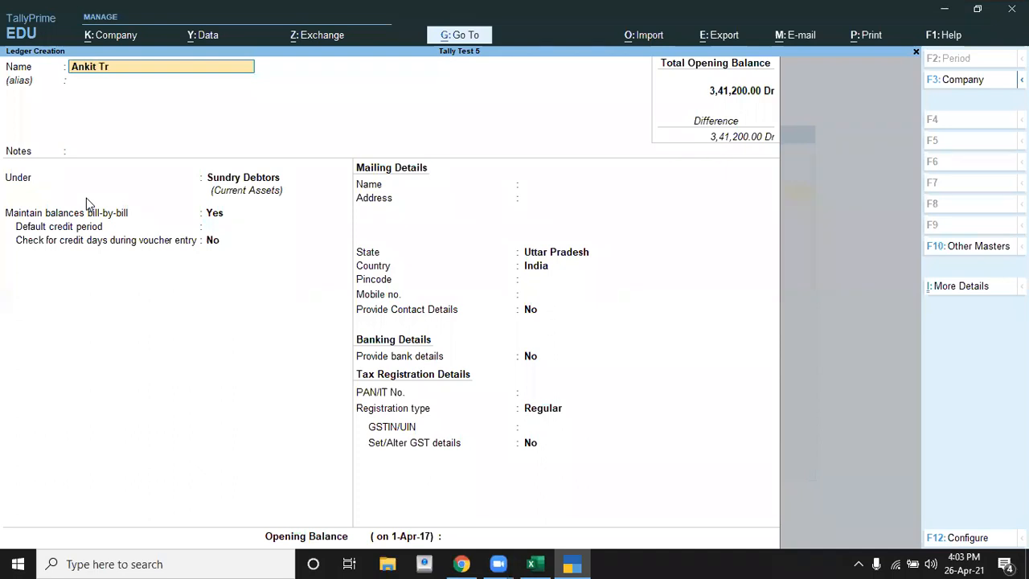
{"action": "type", "text": "aders"}
{"action": "key", "text": "Return"}
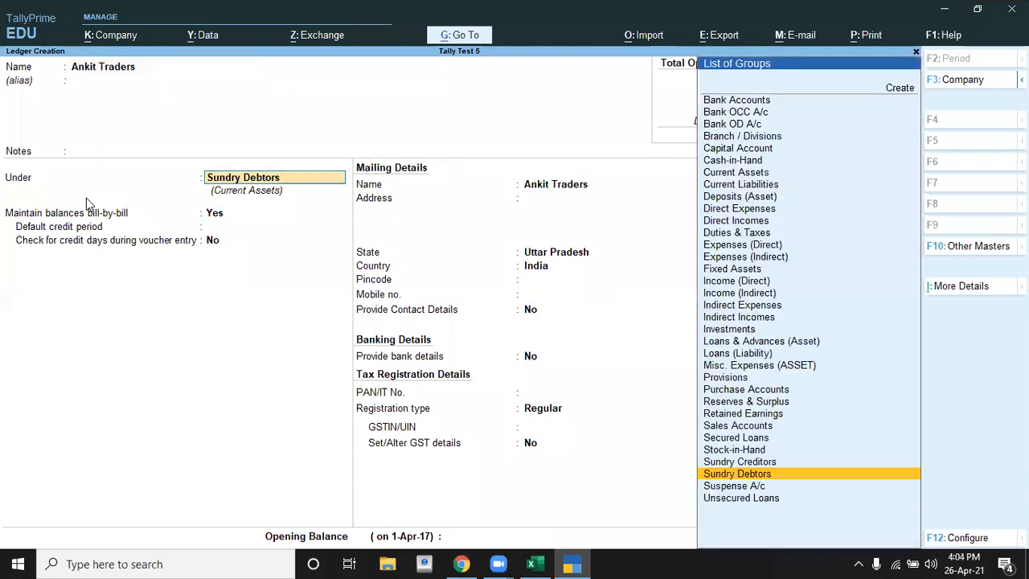
Step: Recheck the ankit enterprises entry in Excel, and keep the ledger under Sundry Debtors with the remaining details at their defaults
{"action": "key", "text": "alt+Tab"}
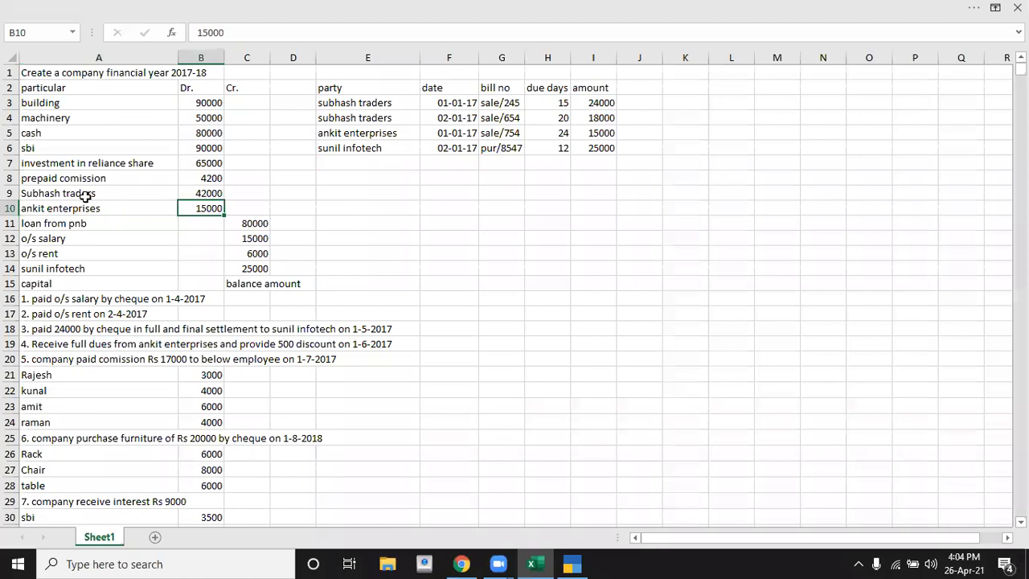
{"action": "key", "text": "Left"}
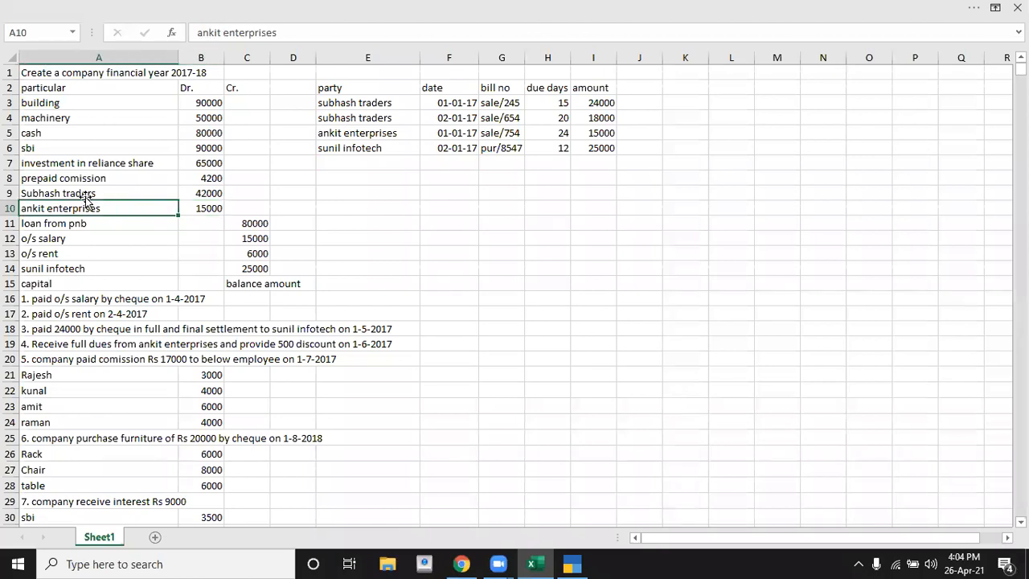
{"action": "key", "text": "alt+Tab"}
{"action": "key", "text": "Return"}
{"action": "key", "text": "Return"}
{"action": "key", "text": "Return"}
{"action": "key", "text": "Return"}
{"action": "key", "text": "Return"}
{"action": "key", "text": "Return"}
{"action": "key", "text": "Return"}
{"action": "key", "text": "Return"}
{"action": "key", "text": "Return"}
{"action": "key", "text": "Return"}
{"action": "key", "text": "Return"}
{"action": "key", "text": "Return"}
{"action": "key", "text": "Return"}
{"action": "key", "text": "Return"}
{"action": "key", "text": "Return"}
{"action": "key", "text": "Return"}
Step: Check the ankit enterprises amount in Excel, set the ledger's opening balance to 15,000 Dr, and open its bill-wise breakup
{"action": "key", "text": "alt+Tab"}
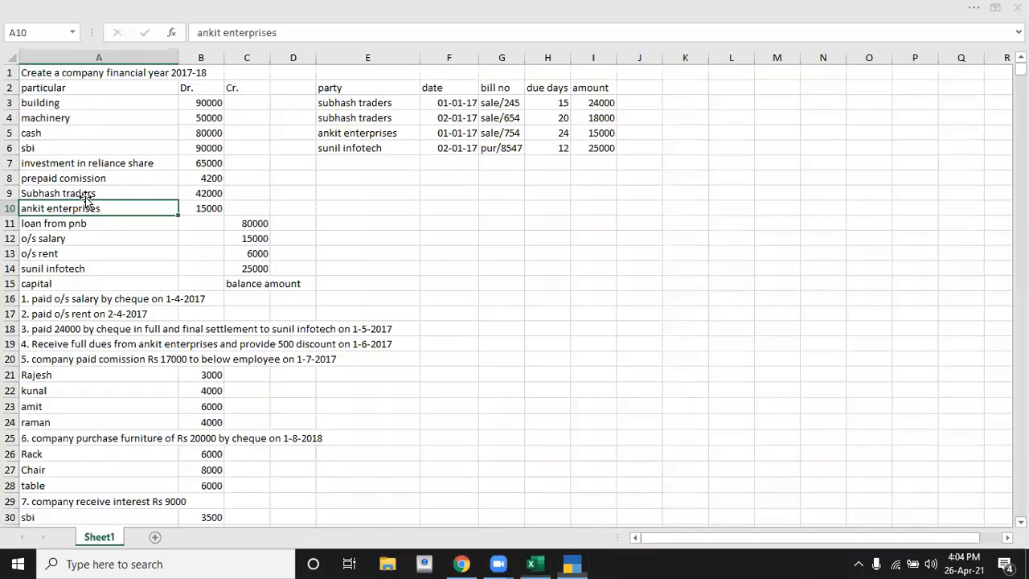
{"action": "key", "text": "Right"}
{"action": "key", "text": "Right"}
{"action": "key", "text": "Right"}
{"action": "key", "text": "Right"}
{"action": "key", "text": "Right"}
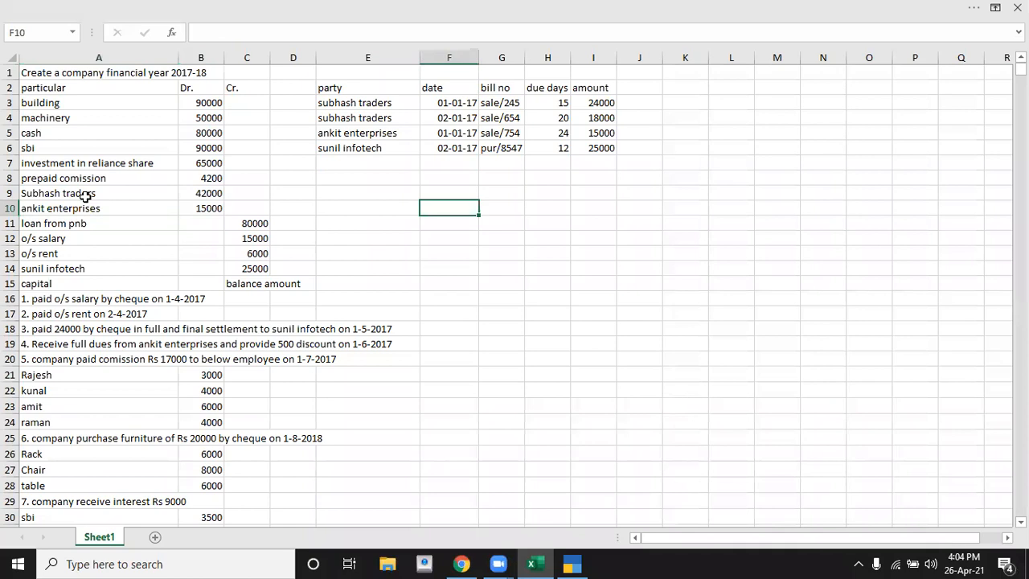
{"action": "key", "text": "Left"}
{"action": "key", "text": "Left"}
{"action": "key", "text": "Left"}
{"action": "key", "text": "Left"}
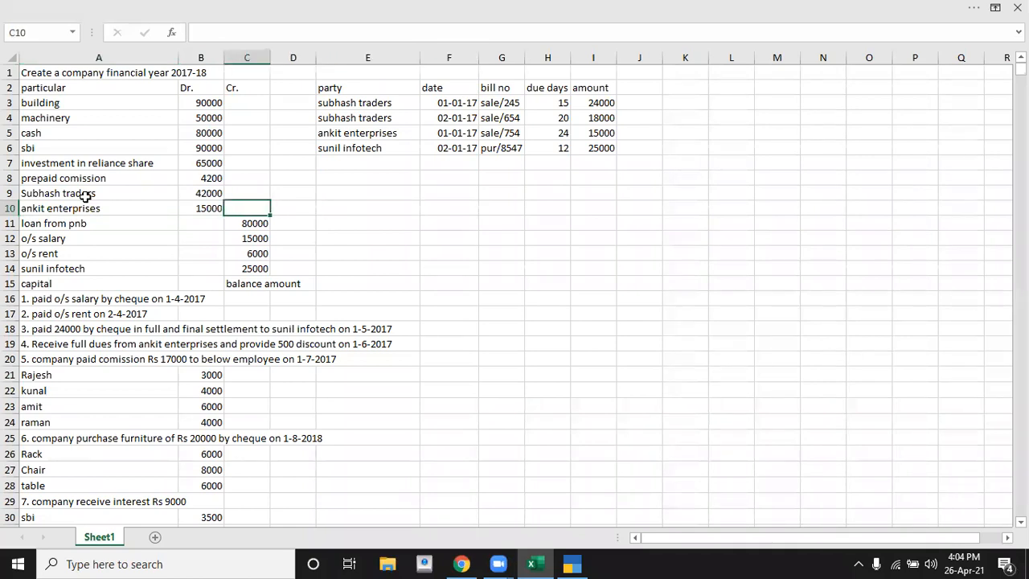
{"action": "key", "text": "alt+Tab"}
{"action": "type", "text": "15,000"}
{"action": "key", "text": "Return"}
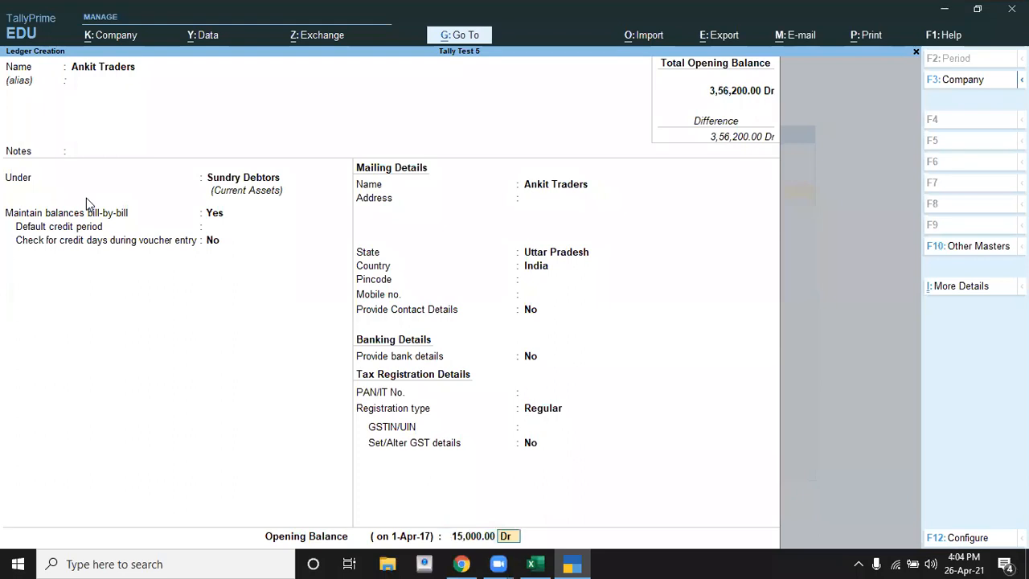
{"action": "key", "text": "Return"}
Step: Find the ankit enterprises bill in the Excel party table and date the ledger's bill-wise entry in TallyPrime 1-1-2017
{"action": "key", "text": "alt+Tab"}
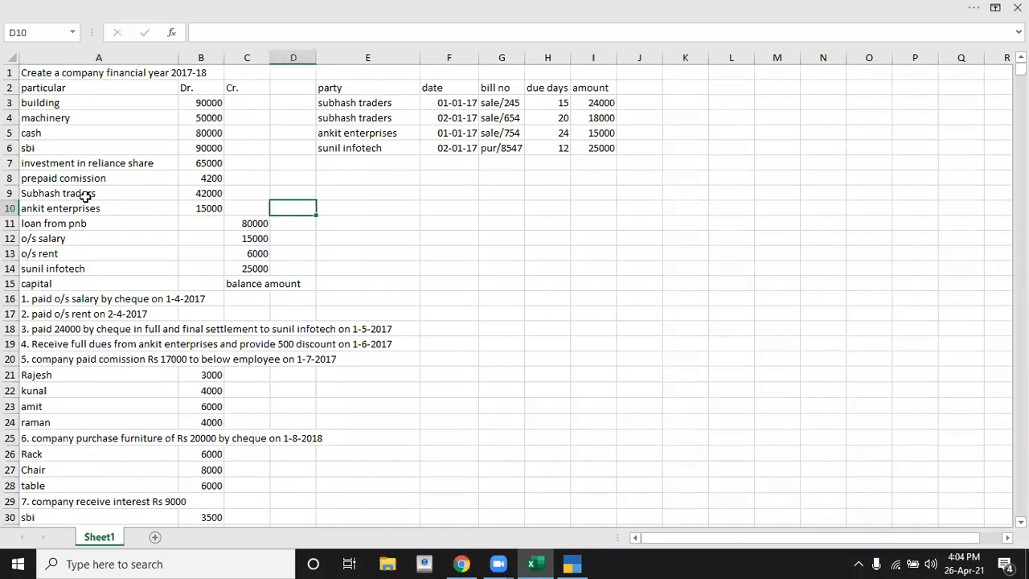
{"action": "key", "text": "Right"}
{"action": "key", "text": "Up"}
{"action": "key", "text": "Up"}
{"action": "key", "text": "Up"}
{"action": "key", "text": "Up"}
{"action": "key", "text": "Up"}
{"action": "key", "text": "Up"}
{"action": "key", "text": "Down"}
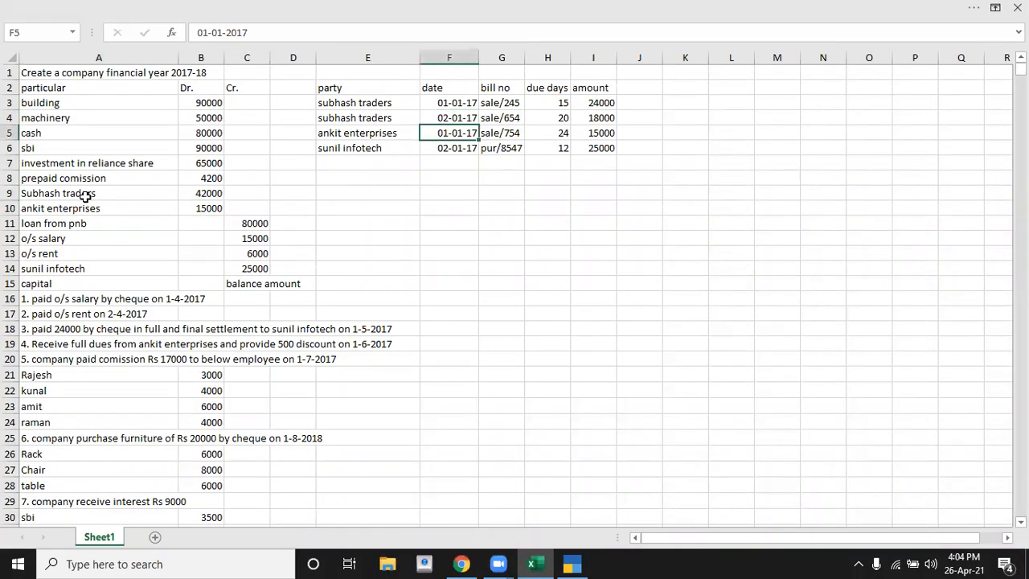
{"action": "key", "text": "alt+Tab"}
{"action": "type", "text": "1-1-2017"}
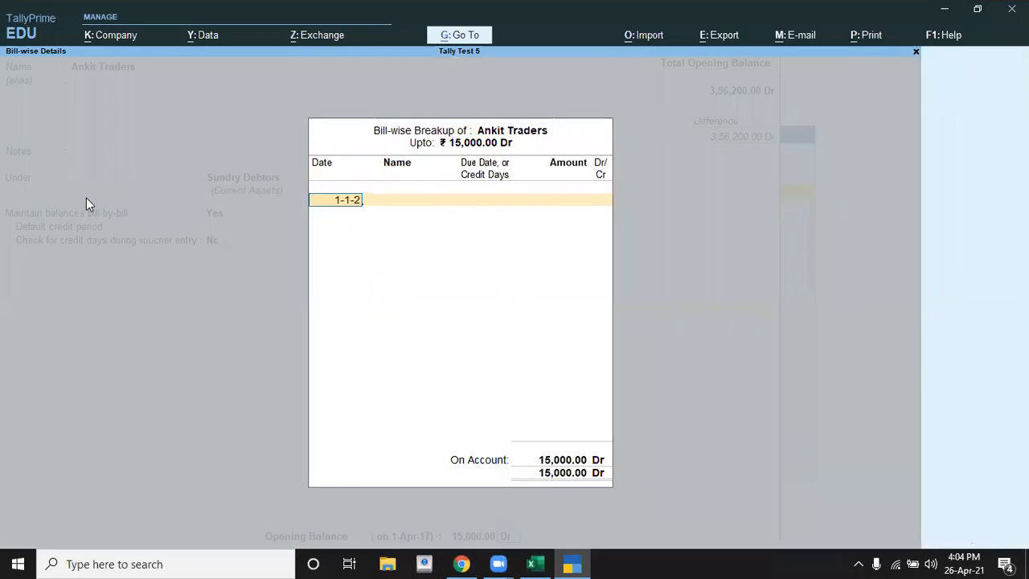
{"action": "key", "text": "Return"}
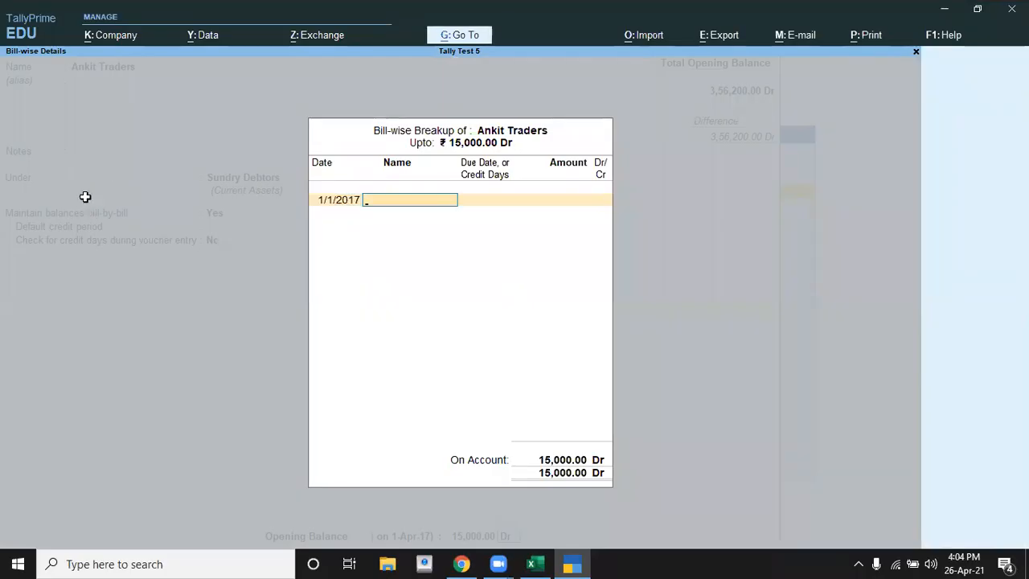
Step: Check the ankit enterprises bill number in Excel and name the bill-wise entry Sale/754 in TallyPrime
{"action": "key", "text": "alt+Tab"}
{"action": "key", "text": "alt+Tab"}
{"action": "type", "text": "Sale/754"}
{"action": "key", "text": "Return"}
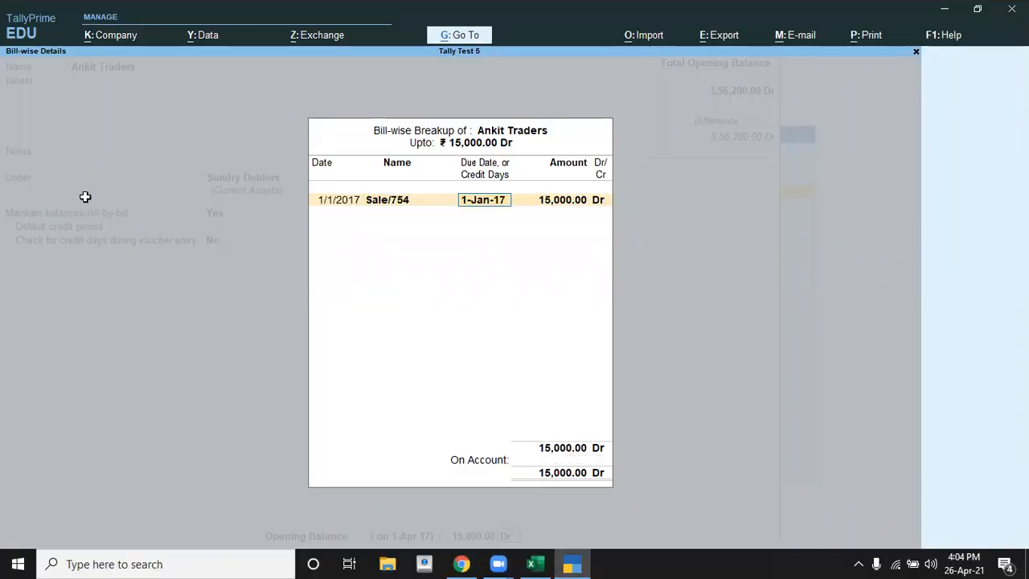
Step: Give bill Sale/754 24 credit days per the Excel table, accept 15,000 Dr, and save the Ankit Traders ledger
{"action": "key", "text": "alt+Tab"}
{"action": "key", "text": "alt+Tab"}
{"action": "type", "text": "24"}
{"action": "key", "text": "Return"}
{"action": "key", "text": "Return"}
{"action": "key", "text": "Return"}
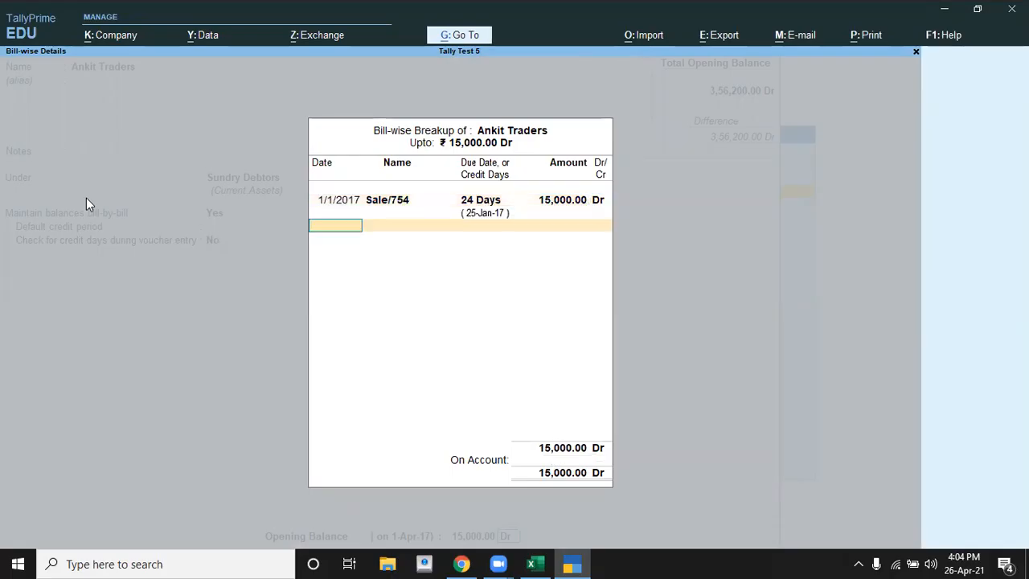
{"action": "key", "text": "Return"}
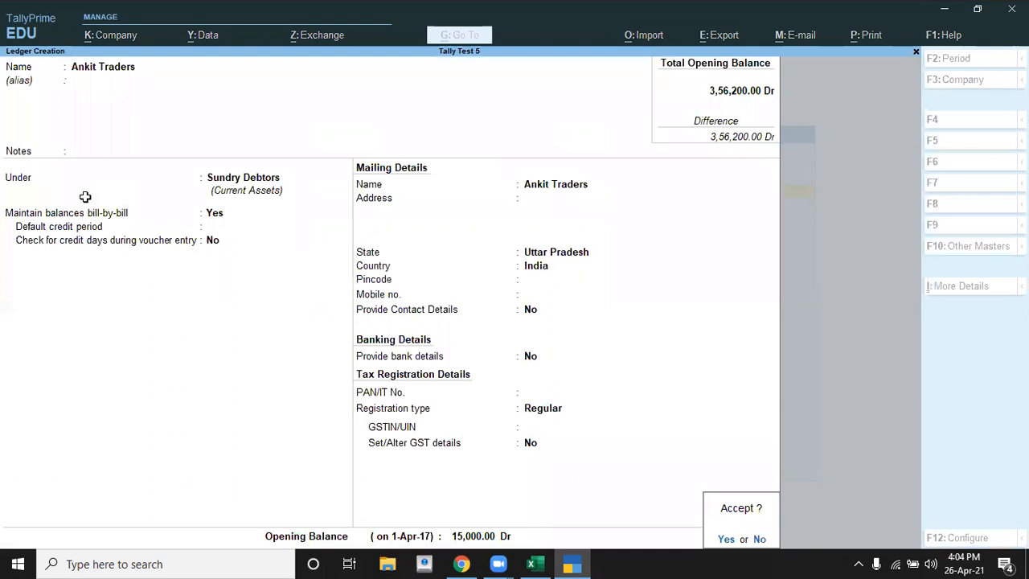
Step: Look up the particular after ankit enterprises in Excel and name the new TallyPrime ledger Loan From Pnb
{"action": "key", "text": "alt+Tab"}
{"action": "key", "text": "Left"}
{"action": "key", "text": "Home"}
{"action": "key", "text": "Down"}
{"action": "key", "text": "Down"}
{"action": "key", "text": "Down"}
{"action": "key", "text": "Down"}
{"action": "key", "text": "Down"}
{"action": "key", "text": "Down"}
{"action": "key", "text": "Down"}
{"action": "key", "text": "Up"}
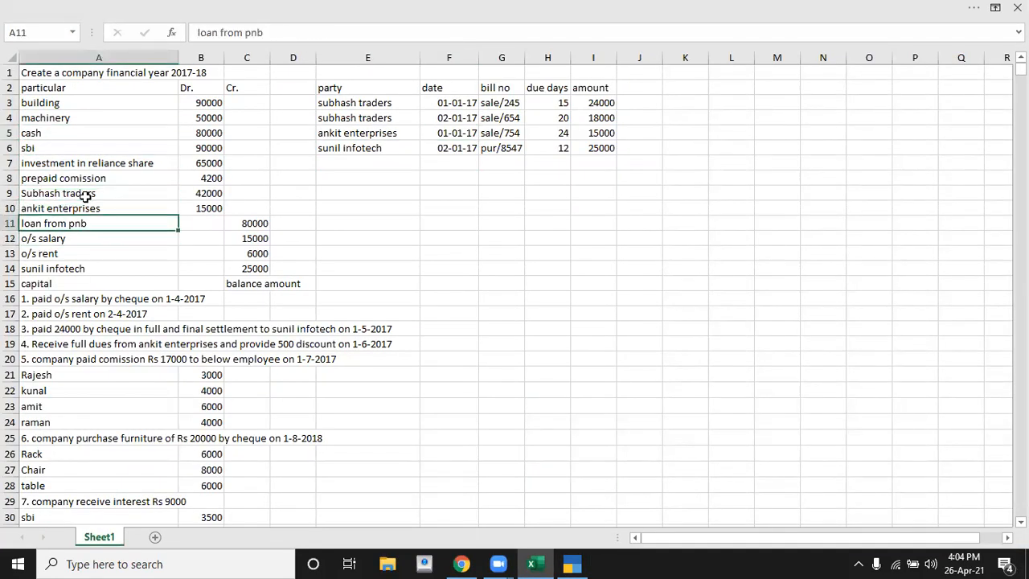
{"action": "key", "text": "alt+Tab"}
{"action": "type", "text": "Loan From Pnb"}
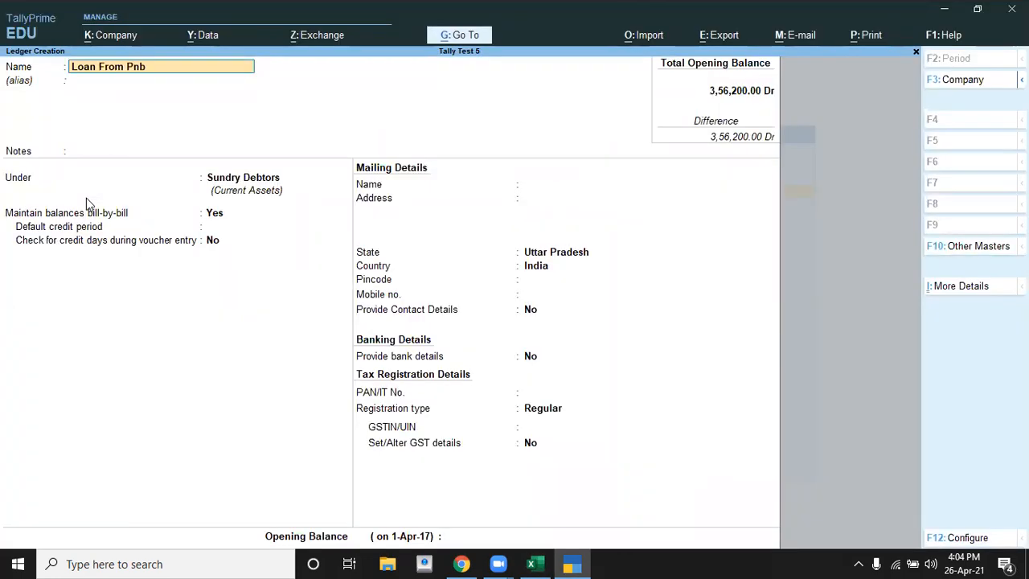
{"action": "key", "text": "Return"}
{"action": "key", "text": "Return"}
Step: Place the Loan From Pnb ledger under Secured Loans and keep its statutory, mailing, banking and tax details at their defaults
{"action": "type", "text": "S"}
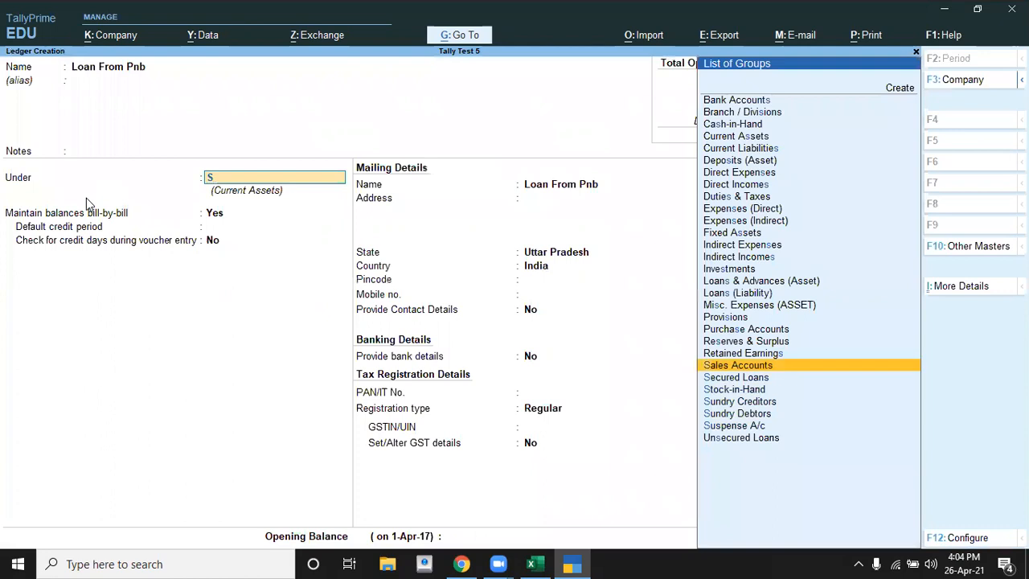
{"action": "type", "text": "e"}
{"action": "key", "text": "Return"}
{"action": "key", "text": "Return"}
{"action": "key", "text": "Return"}
{"action": "key", "text": "Return"}
{"action": "key", "text": "Return"}
{"action": "key", "text": "Return"}
{"action": "key", "text": "Return"}
{"action": "key", "text": "Return"}
{"action": "key", "text": "Return"}
{"action": "key", "text": "Return"}
{"action": "key", "text": "Return"}
{"action": "key", "text": "Return"}
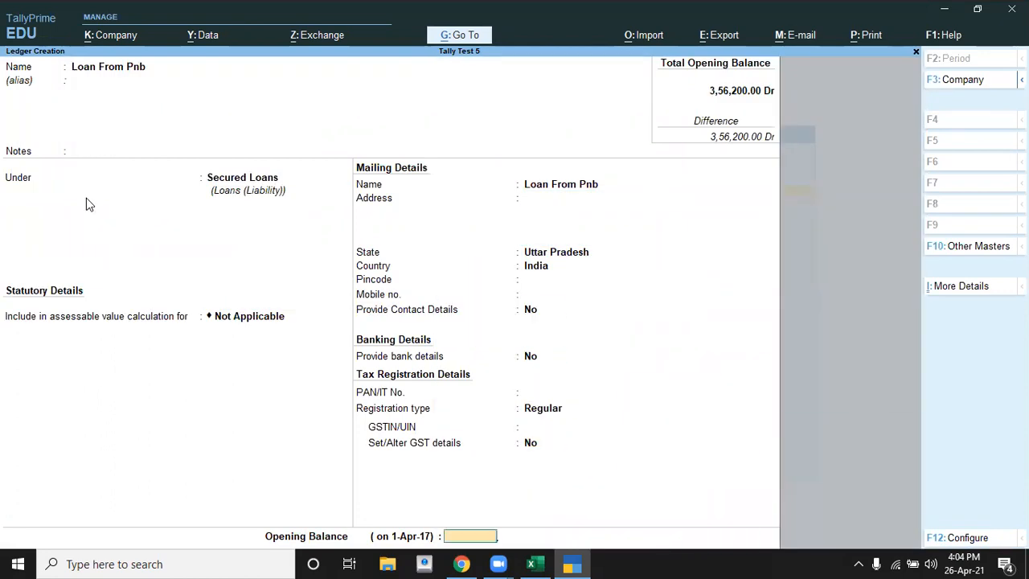
Step: Check the loan from pnb amount in Excel, set its TallyPrime opening balance to 80,000 Cr, and save the ledger
{"action": "key", "text": "alt+Tab"}
{"action": "key", "text": "alt+Tab"}
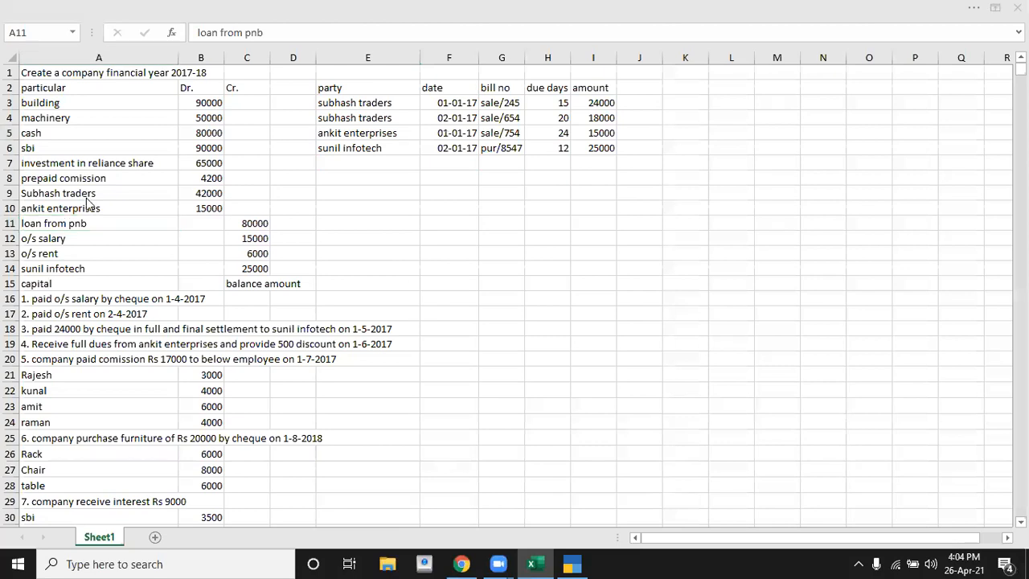
{"action": "type", "text": "80000"}
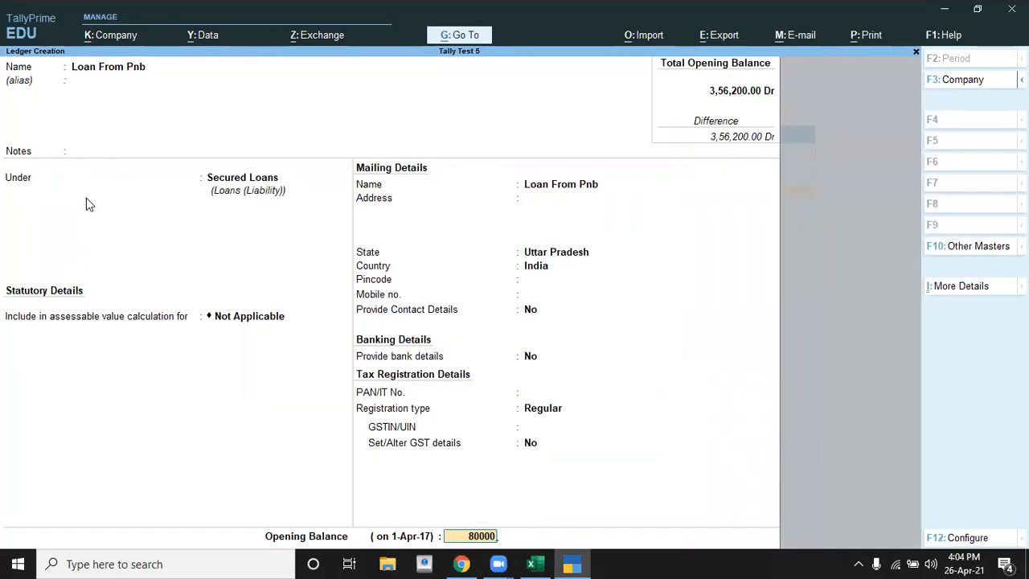
{"action": "key", "text": "Return"}
{"action": "key", "text": "Return"}
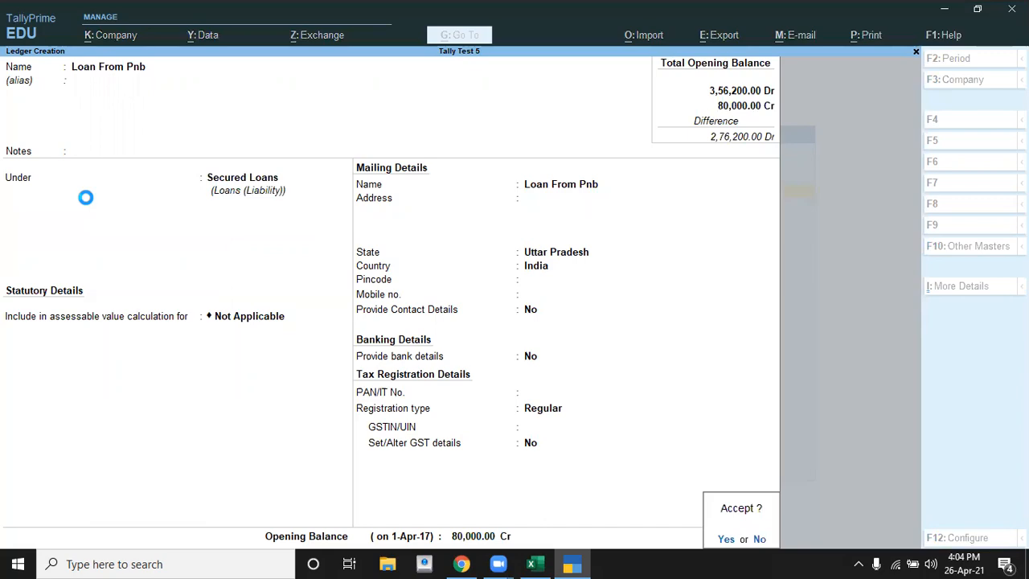
Step: Look up the particular after loan from pnb in Excel and name the new TallyPrime ledger O/s Salary, without an alias
{"action": "key", "text": "alt+Tab"}
{"action": "key", "text": "Down"}
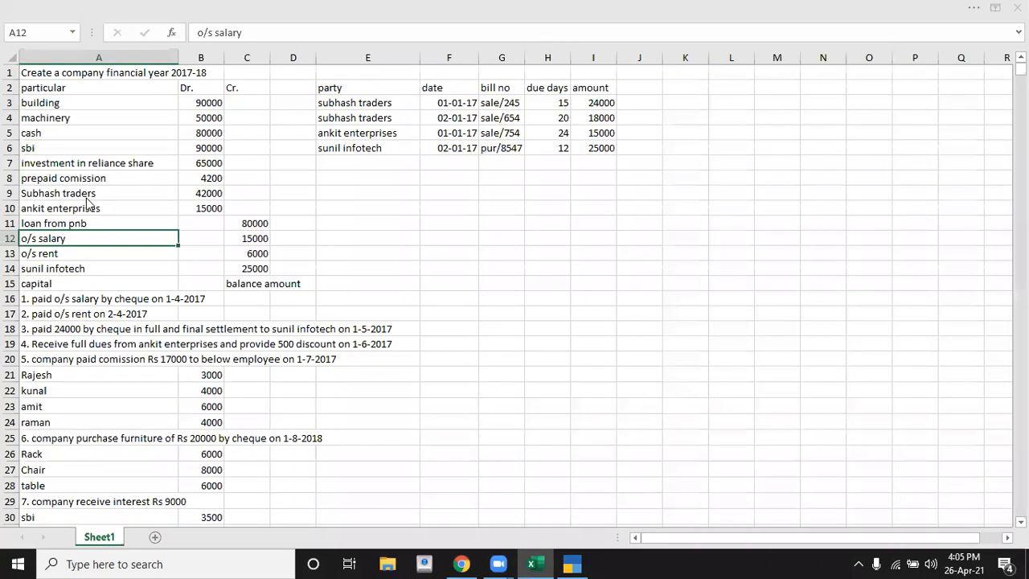
{"action": "key", "text": "alt+Tab"}
{"action": "type", "text": "O/s Sal"}
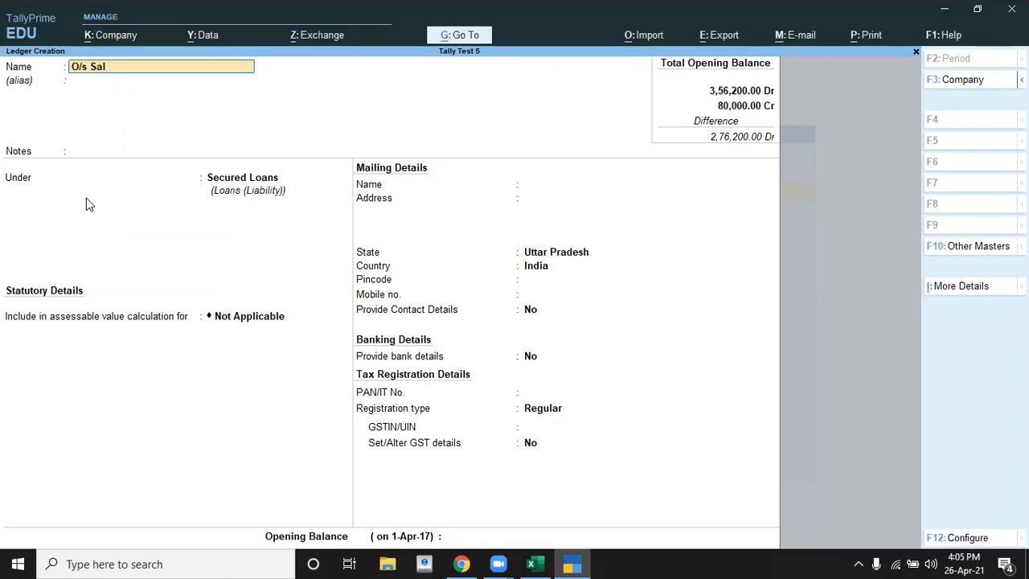
{"action": "type", "text": "ary"}
{"action": "key", "text": "Return"}
{"action": "key", "text": "Return"}
{"action": "key", "text": "Return"}
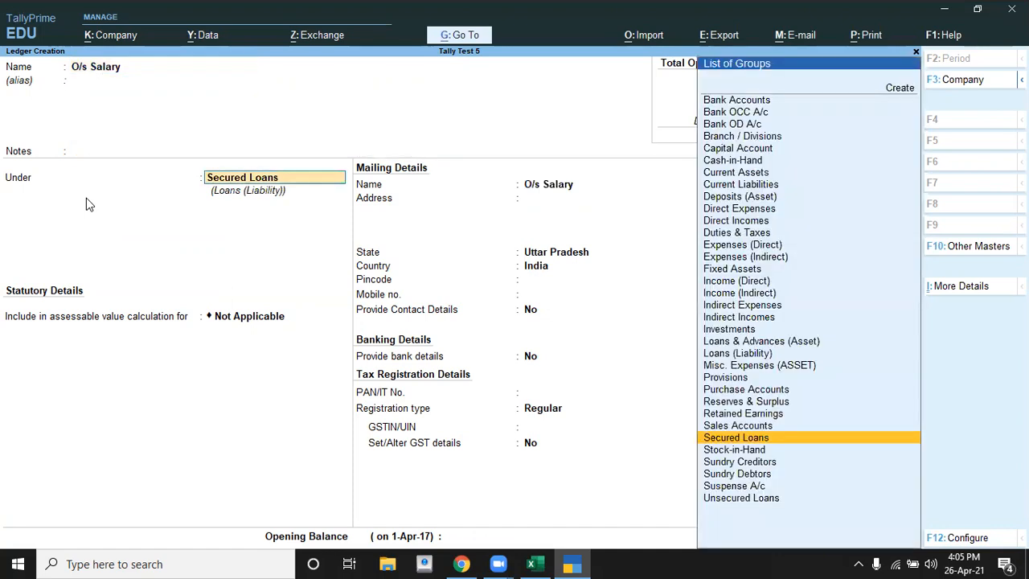
Step: Create a group named O/s Expense under Current Liabilities for the O/s Salary ledger, keeping the other group settings at their defaults
{"action": "key", "text": "alt+c"}
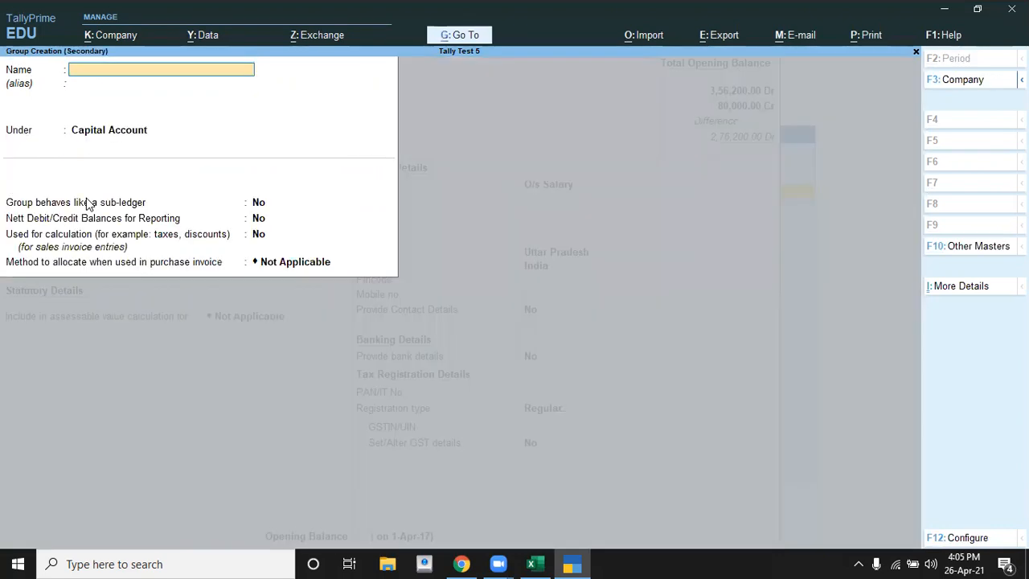
{"action": "type", "text": "O/s expense"}
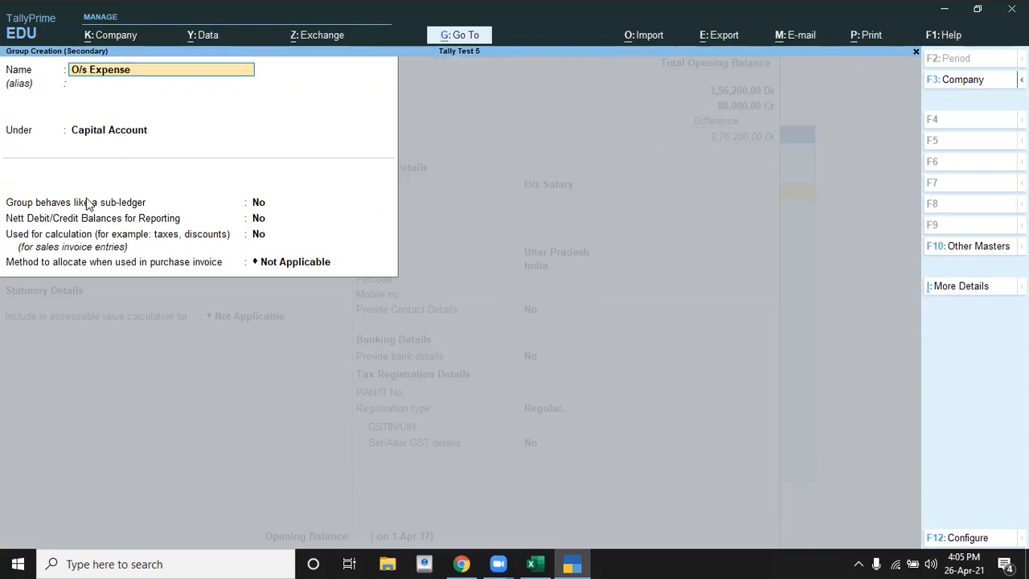
{"action": "key", "text": "Return"}
{"action": "key", "text": "Return"}
{"action": "type", "text": "C"}
{"action": "key", "text": "Down"}
{"action": "key", "text": "Down"}
{"action": "key", "text": "Return"}
{"action": "key", "text": "Return"}
{"action": "key", "text": "Return"}
{"action": "key", "text": "Return"}
{"action": "key", "text": "Return"}
{"action": "key", "text": "Return"}
{"action": "key", "text": "Return"}
{"action": "key", "text": "Return"}
{"action": "key", "text": "Return"}
{"action": "key", "text": "Return"}
{"action": "key", "text": "Return"}
{"action": "key", "text": "Return"}
{"action": "key", "text": "Return"}
{"action": "key", "text": "Return"}
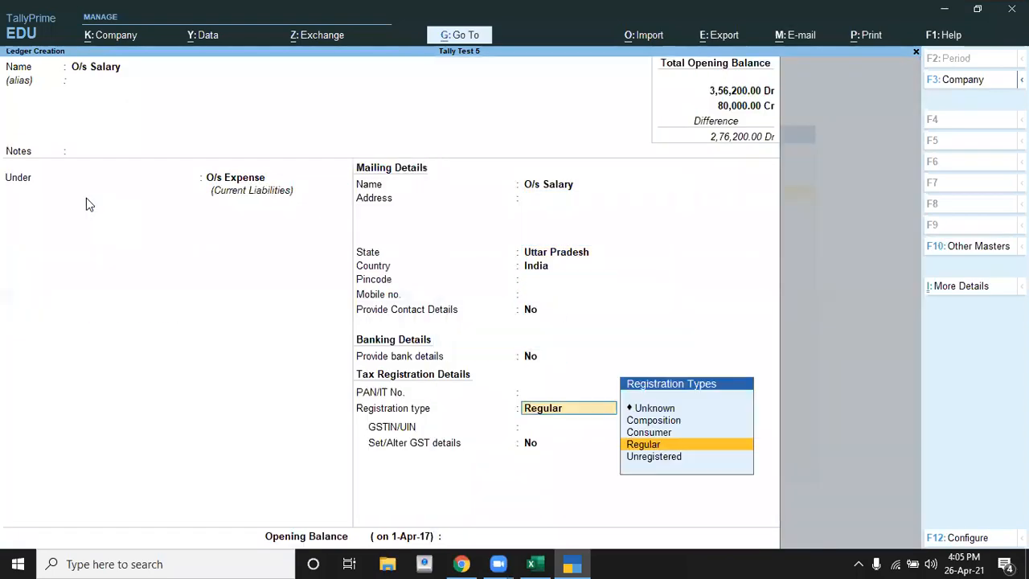
Step: Keep the O/s Salary ledger's mailing, banking and tax registration details at their defaults
{"action": "key", "text": "Return"}
{"action": "key", "text": "Return"}
{"action": "key", "text": "Return"}
{"action": "key", "text": "Return"}
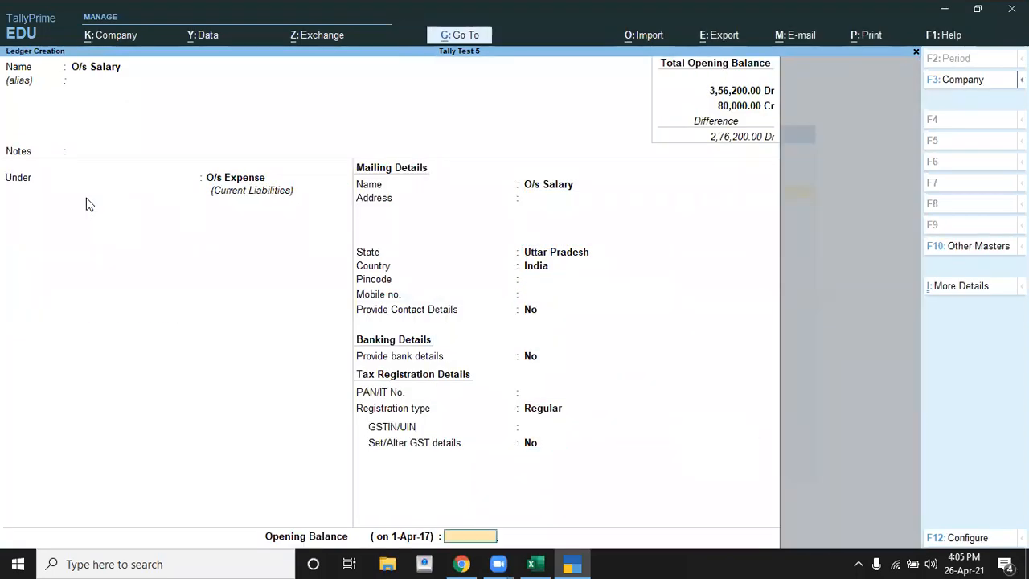
Step: Check the o/s salary amount in Excel, set the ledger's opening balance to 15,000 Cr in TallyPrime, and save it
{"action": "key", "text": "alt+Tab"}
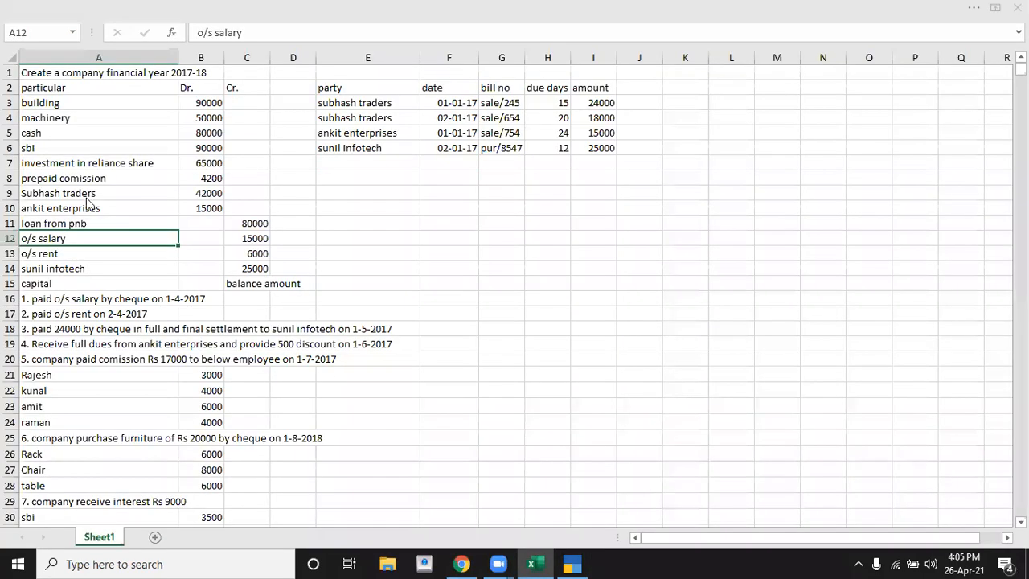
{"action": "key", "text": "alt+Tab"}
{"action": "type", "text": "15,000"}
{"action": "key", "text": "Return"}
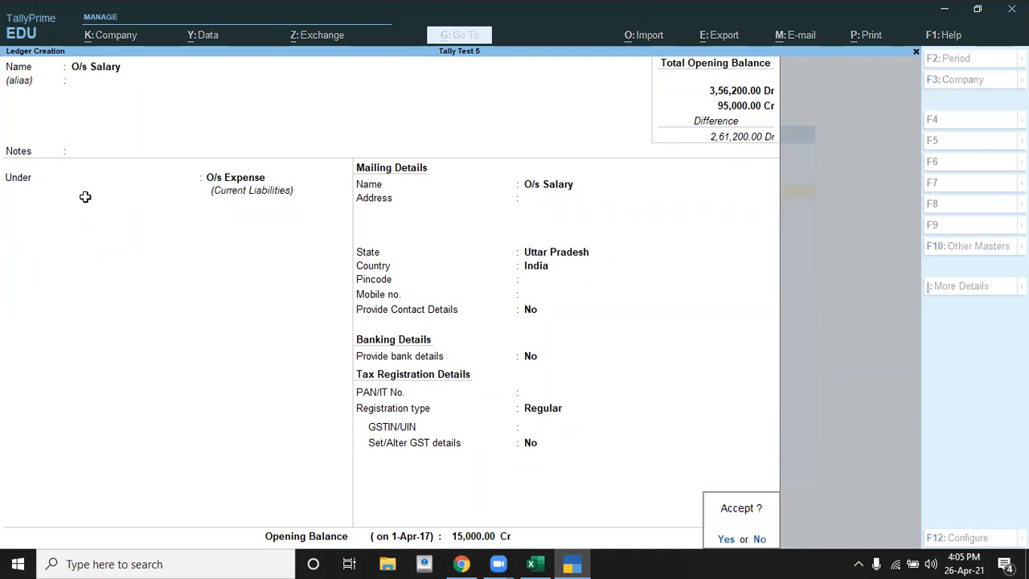
{"action": "key", "text": "alt+Tab"}
{"action": "key", "text": "alt+Tab"}
{"action": "key", "text": "Return"}
Step: Name the new ledger O/s Rent, place it under O/s Expense, and keep its mailing, banking and tax details at their defaults
{"action": "type", "text": "O/s Rent"}
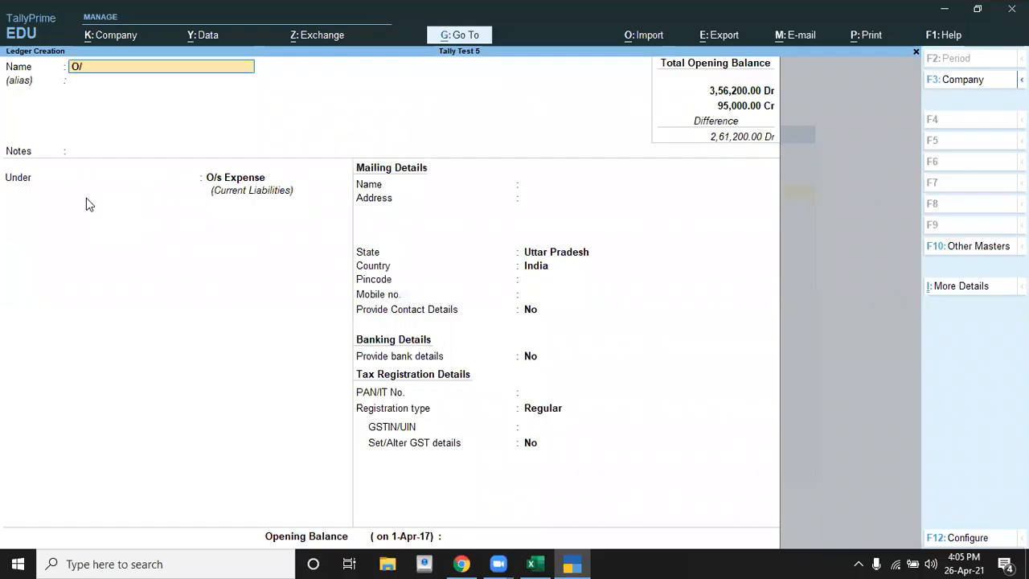
{"action": "key", "text": "Return"}
{"action": "key", "text": "Return"}
{"action": "key", "text": "Return"}
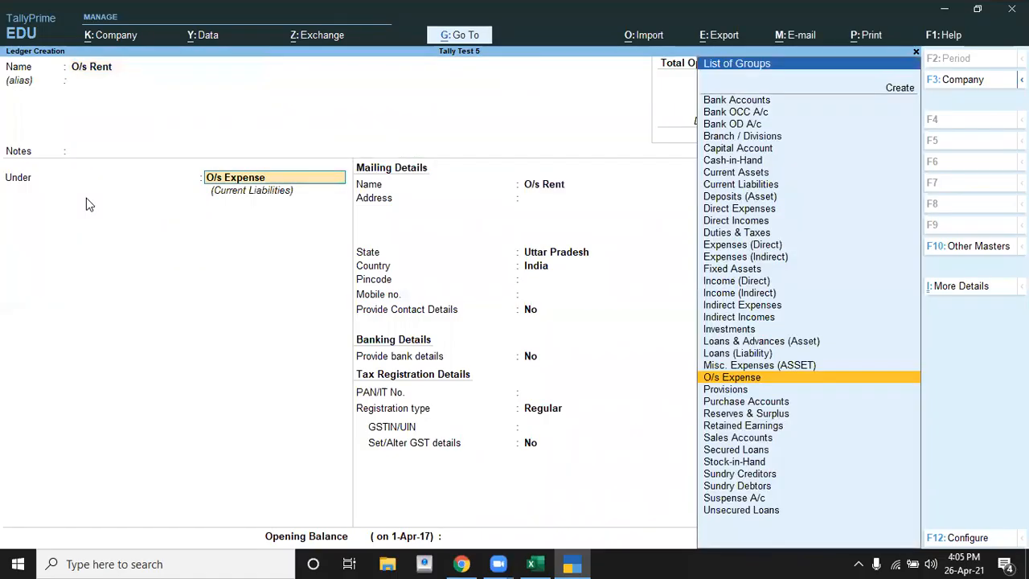
{"action": "key", "text": "Return"}
{"action": "key", "text": "Return"}
{"action": "key", "text": "Return"}
{"action": "key", "text": "Return"}
{"action": "key", "text": "Return"}
{"action": "key", "text": "Return"}
{"action": "key", "text": "Return"}
{"action": "key", "text": "Return"}
{"action": "key", "text": "Return"}
{"action": "key", "text": "Return"}
{"action": "key", "text": "Return"}
{"action": "key", "text": "Return"}
{"action": "key", "text": "Return"}
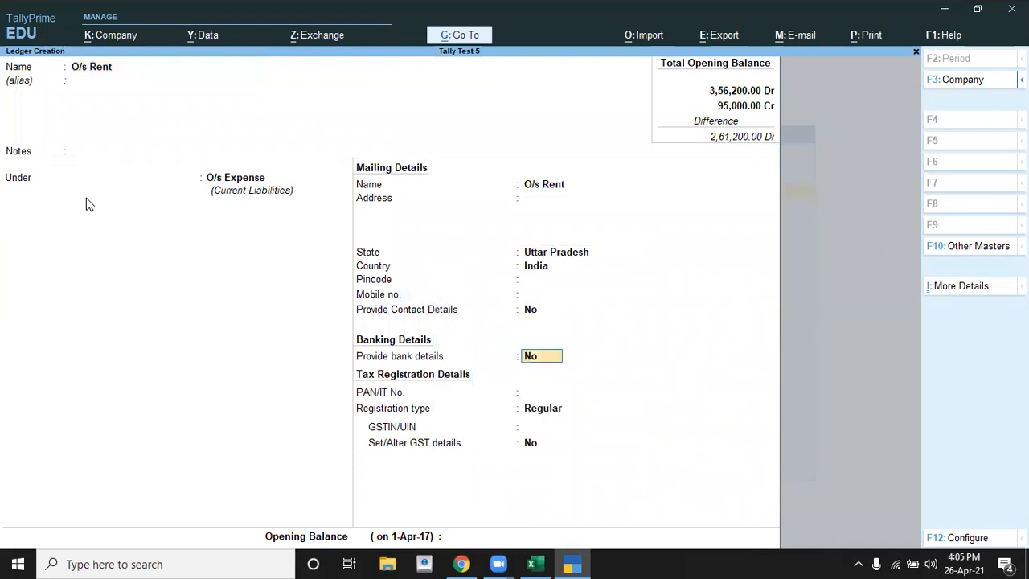
{"action": "key", "text": "Return"}
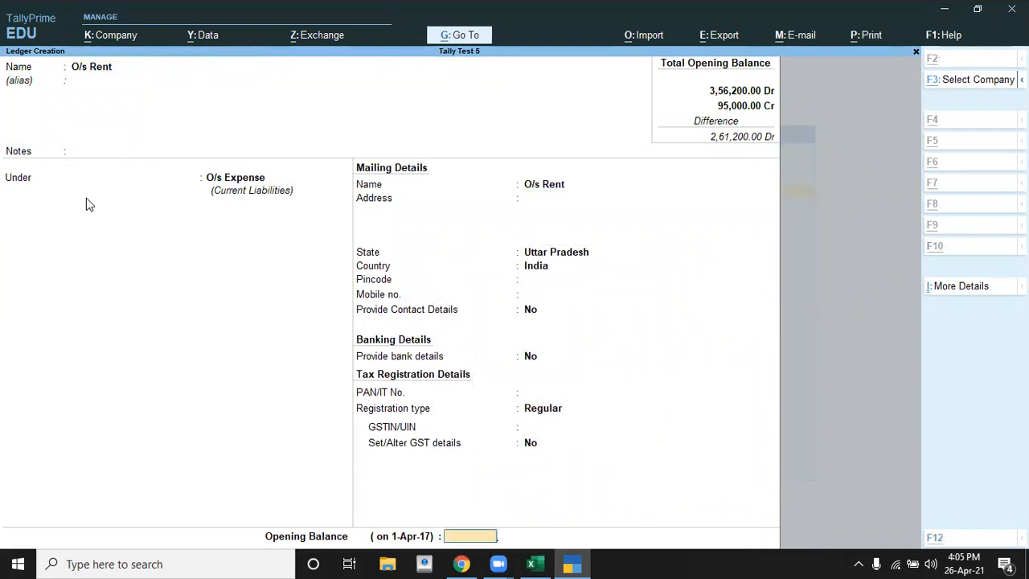
Step: Check the o/s rent amount in Excel, set the ledger's opening balance to 6,000 Cr in TallyPrime, and save it
{"action": "key", "text": "alt+Tab"}
{"action": "key", "text": "alt+Tab"}
{"action": "type", "text": "6000"}
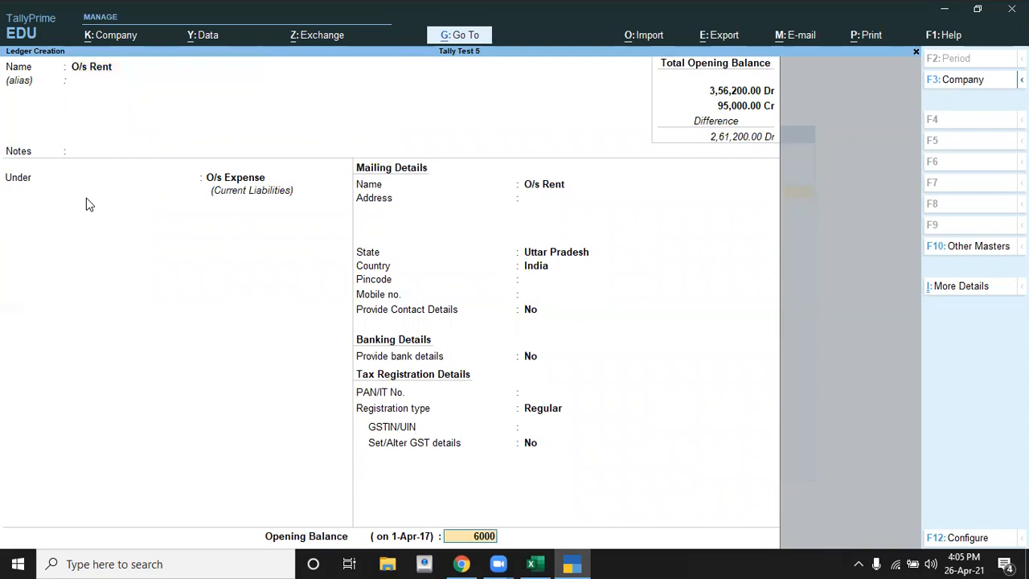
{"action": "key", "text": "Return"}
{"action": "key", "text": "Return"}
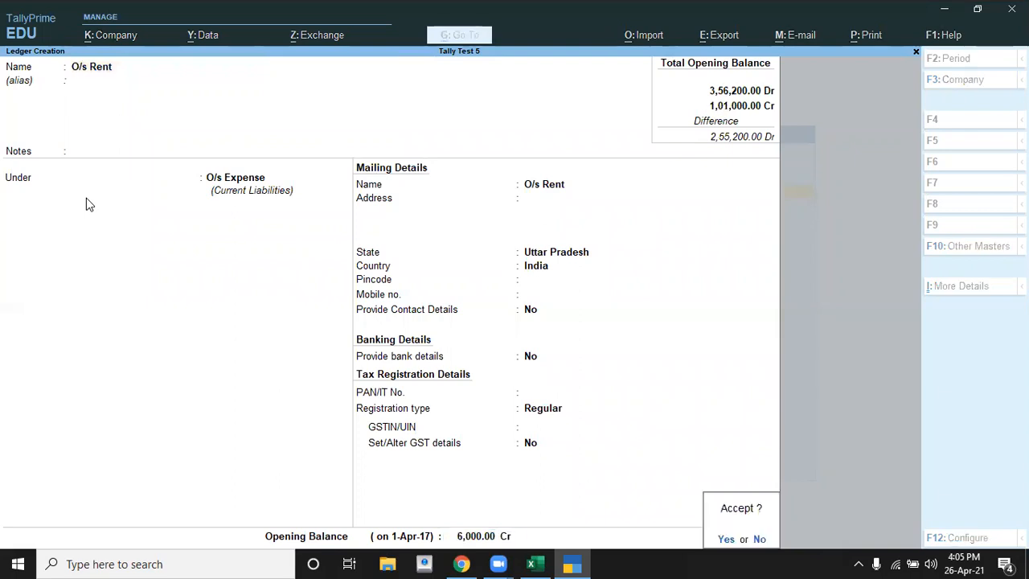
Step: Look up the particular after o/s rent in Excel and name the new TallyPrime ledger Sunil Infotecch
{"action": "key", "text": "alt+Tab"}
{"action": "key", "text": "Down"}
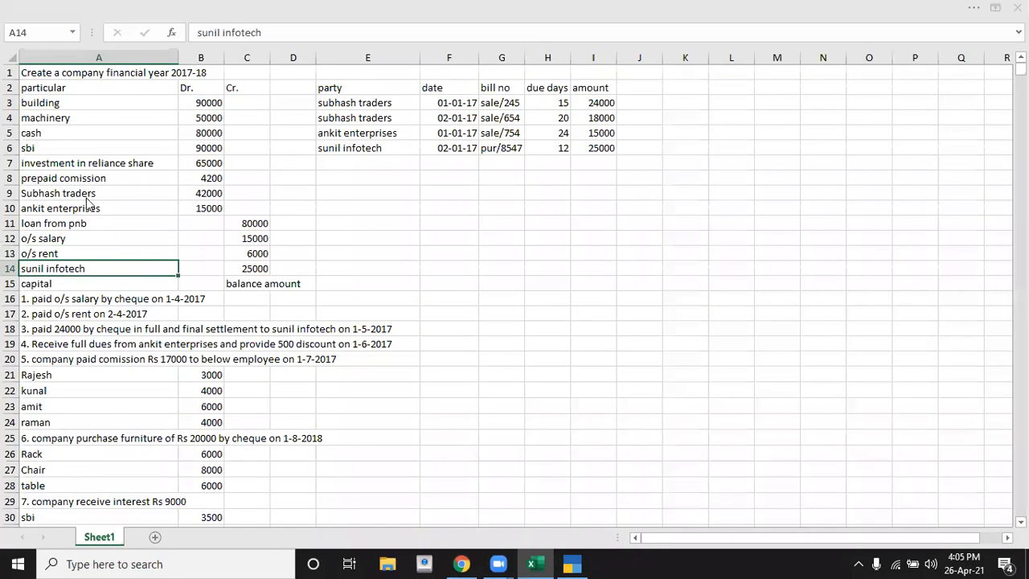
{"action": "key", "text": "alt+Tab"}
{"action": "type", "text": "il"}
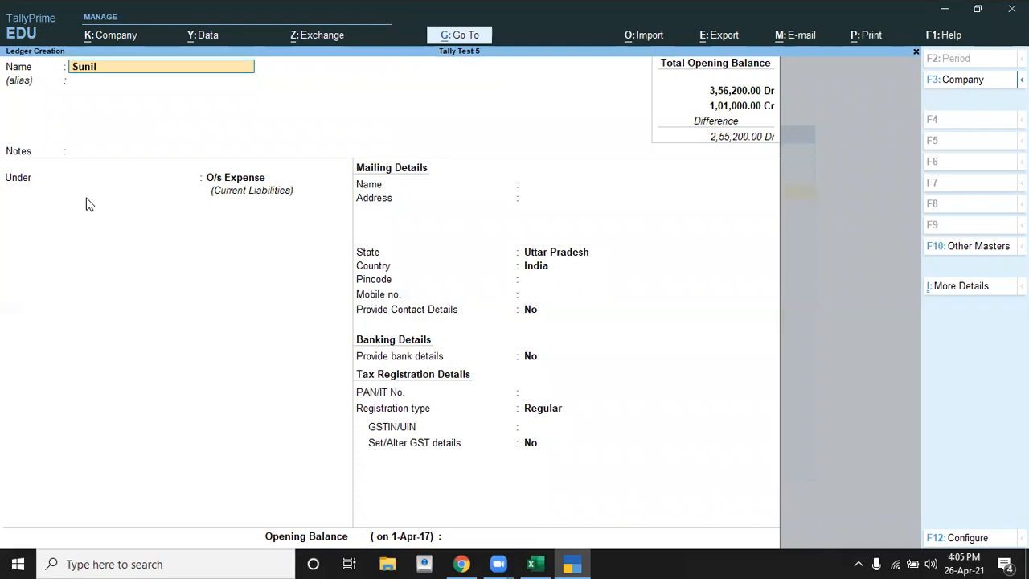
{"action": "type", "text": " Infotecch"}
{"action": "key", "text": "Return"}
{"action": "key", "text": "Return"}
Step: Check in Excel whether sunil infotech has a debit or credit balance and place its TallyPrime ledger under Sundry Creditors
{"action": "key", "text": "alt+Tab"}
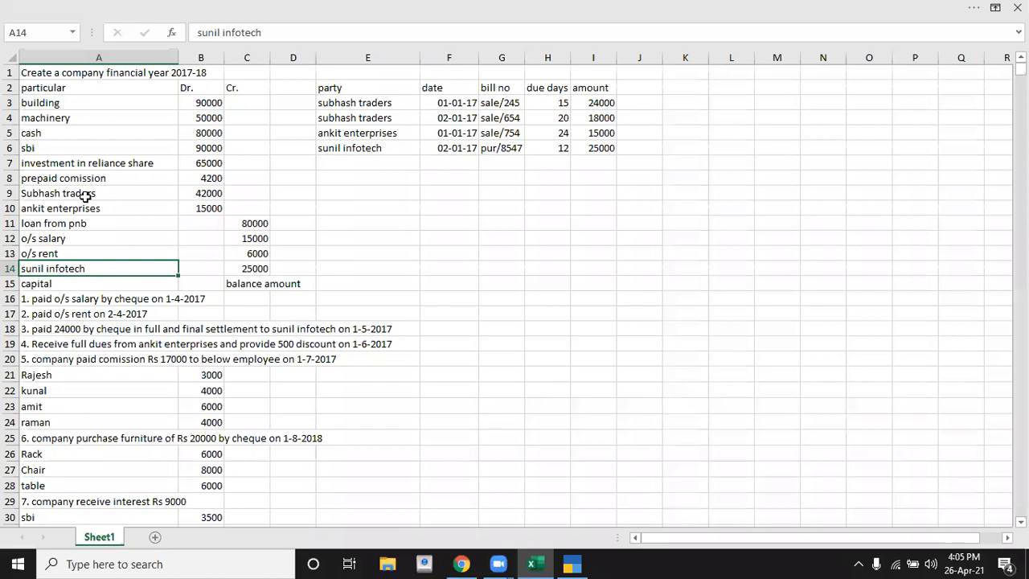
{"action": "key", "text": "Right"}
{"action": "key", "text": "Right"}
{"action": "key", "text": "Left"}
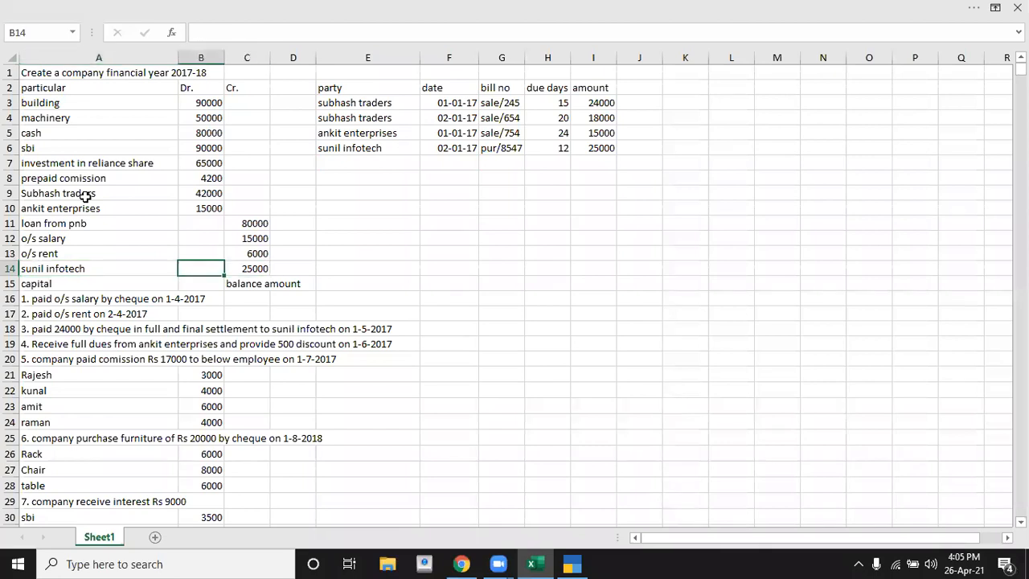
{"action": "key", "text": "Left"}
{"action": "key", "text": "alt+Tab"}
{"action": "type", "text": "S"}
{"action": "key", "text": "Down"}
{"action": "key", "text": "Down"}
{"action": "key", "text": "Down"}
{"action": "key", "text": "Return"}
{"action": "key", "text": "Return"}
{"action": "key", "text": "Return"}
{"action": "key", "text": "Return"}
{"action": "key", "text": "Return"}
{"action": "key", "text": "Return"}
{"action": "key", "text": "Return"}
{"action": "key", "text": "Return"}
{"action": "key", "text": "Return"}
{"action": "key", "text": "Return"}
{"action": "key", "text": "Return"}
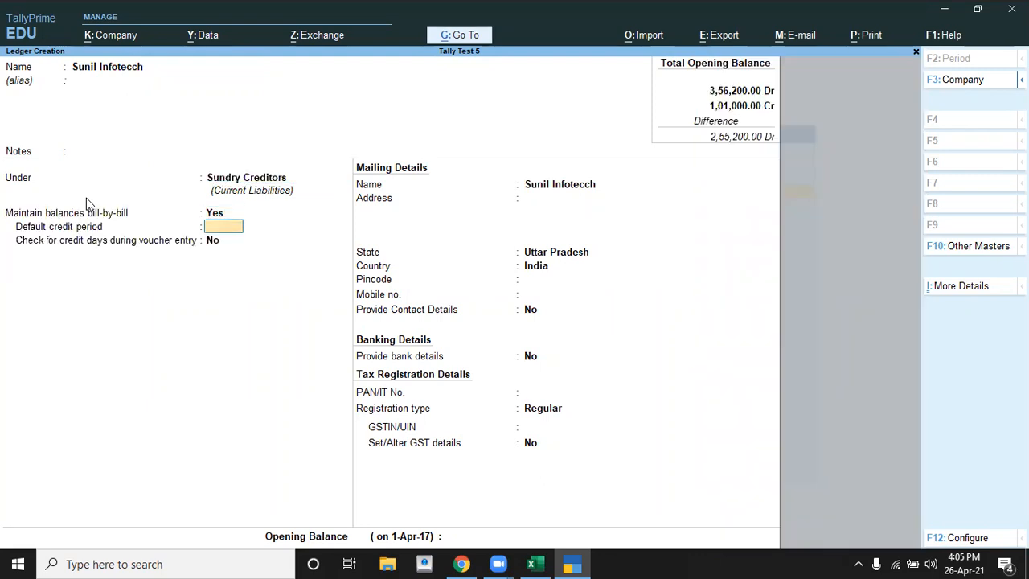
Step: Keep bill-by-bill balances on for Sunil Infotecch, leave the default credit period empty, and keep the remaining ledger details at their defaults
{"action": "key", "text": "Return"}
{"action": "key", "text": "Return"}
{"action": "key", "text": "Return"}
{"action": "key", "text": "Return"}
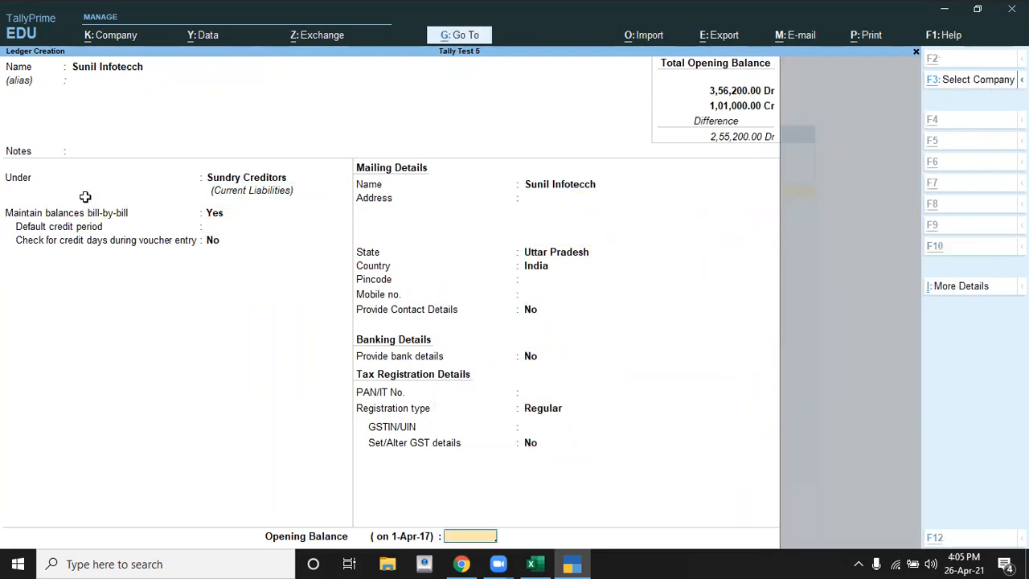
Step: Check the sunil infotech amount in Excel and set the ledger's opening balance to 25,000 Cr in TallyPrime
{"action": "key", "text": "alt+Tab"}
{"action": "key", "text": "alt+Tab"}
{"action": "type", "text": "25000"}
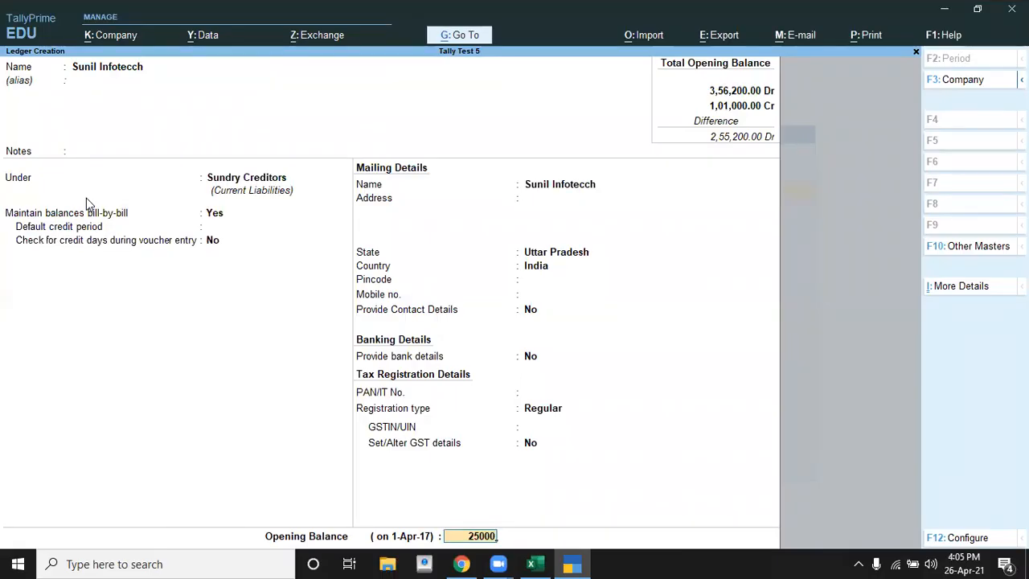
{"action": "key", "text": "Return"}
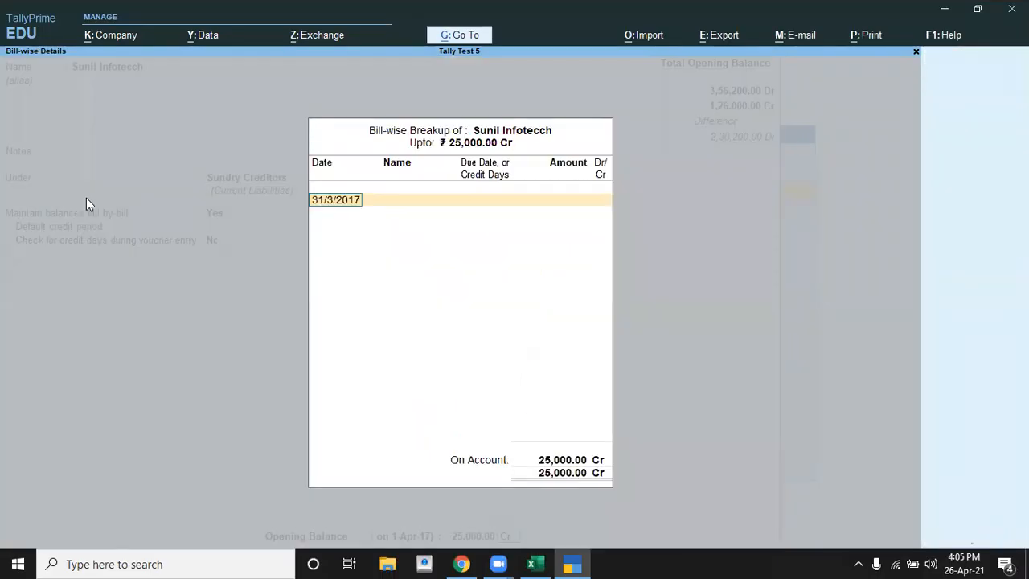
Step: Check the sunil infotech bill date in Excel and date the bill-wise entry 2-1-2017 in TallyPrime
{"action": "key", "text": "alt+Tab"}
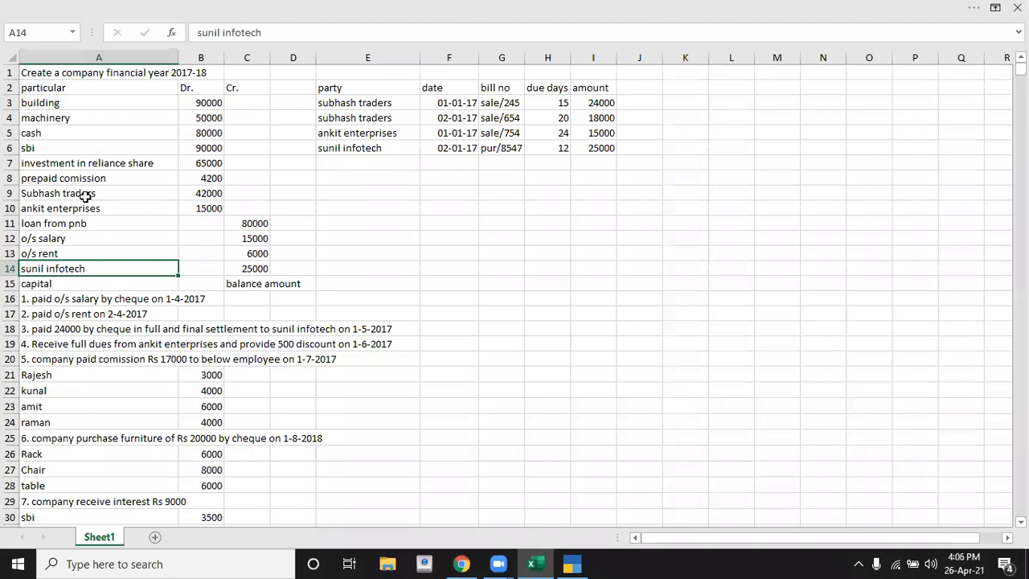
{"action": "key", "text": "alt+Tab"}
{"action": "type", "text": "2-1-201"}
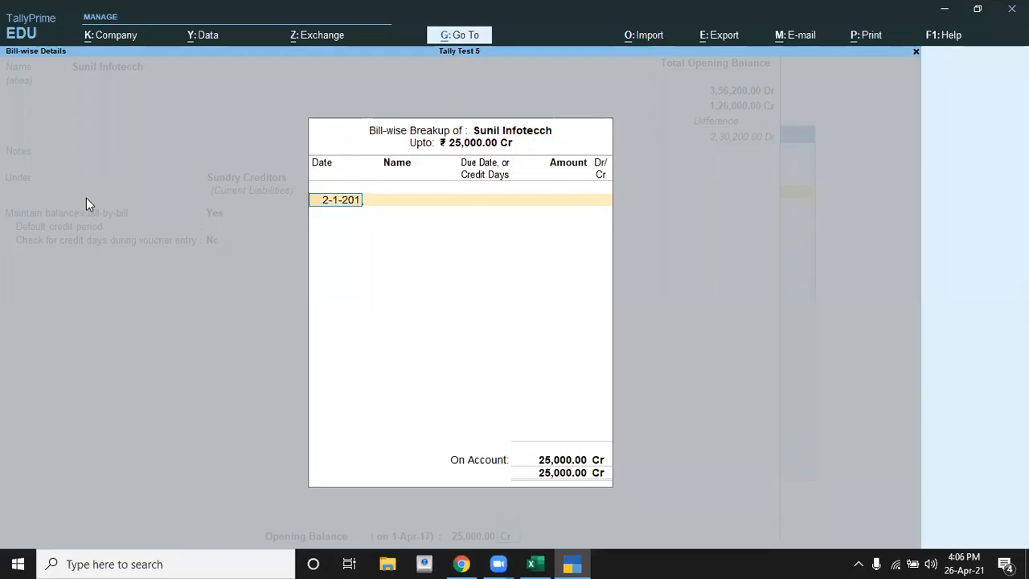
{"action": "type", "text": "7"}
{"action": "key", "text": "Return"}
Step: Check the sunil infotech bill number in Excel and name the bill-wise entry Pur/8574 in TallyPrime
{"action": "key", "text": "alt+Tab"}
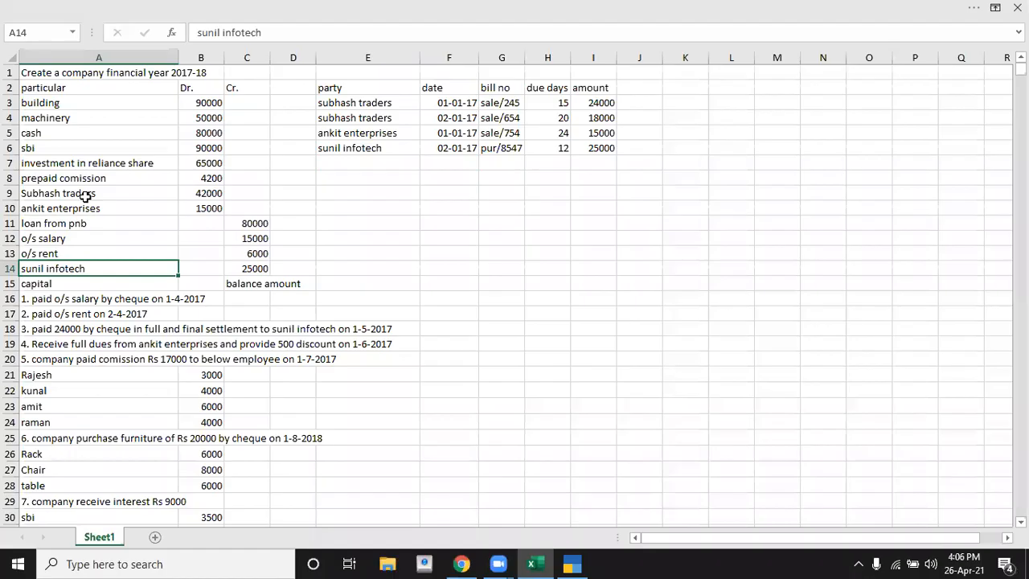
{"action": "key", "text": "alt+Tab"}
{"action": "type", "text": "P"}
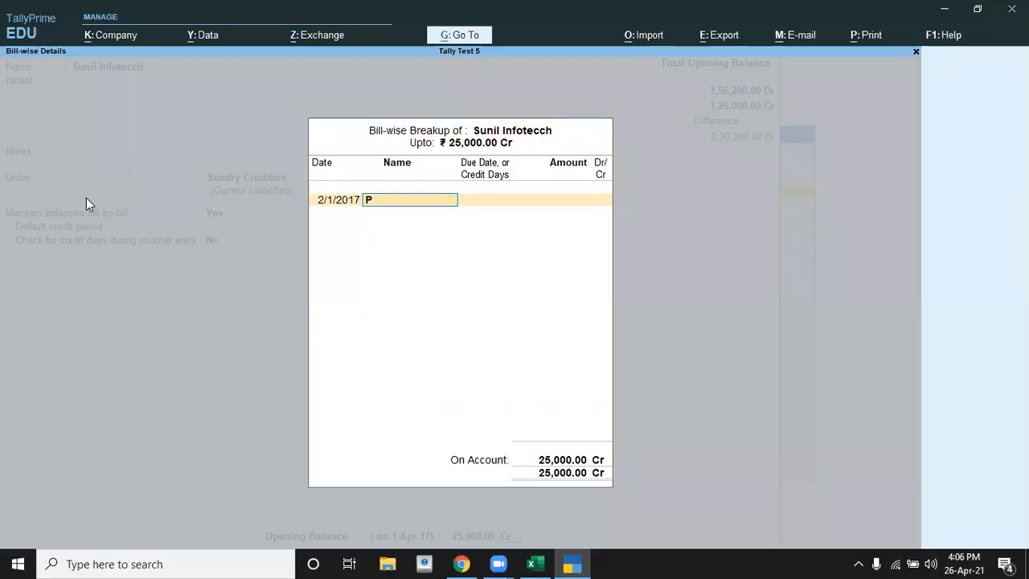
{"action": "type", "text": "ur/86"}
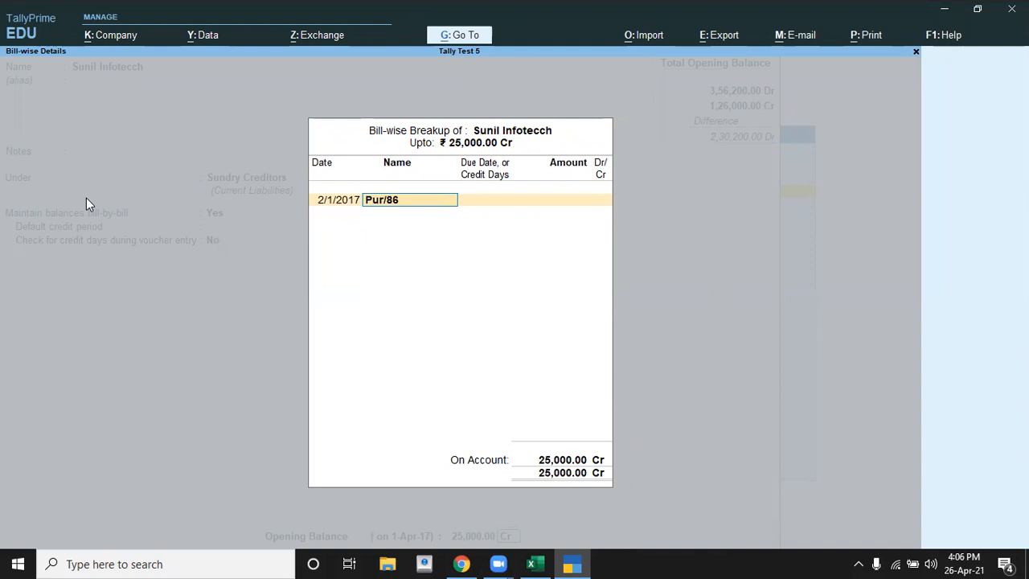
{"action": "key", "text": "BackSpace"}
{"action": "type", "text": "574"}
{"action": "key", "text": "Return"}
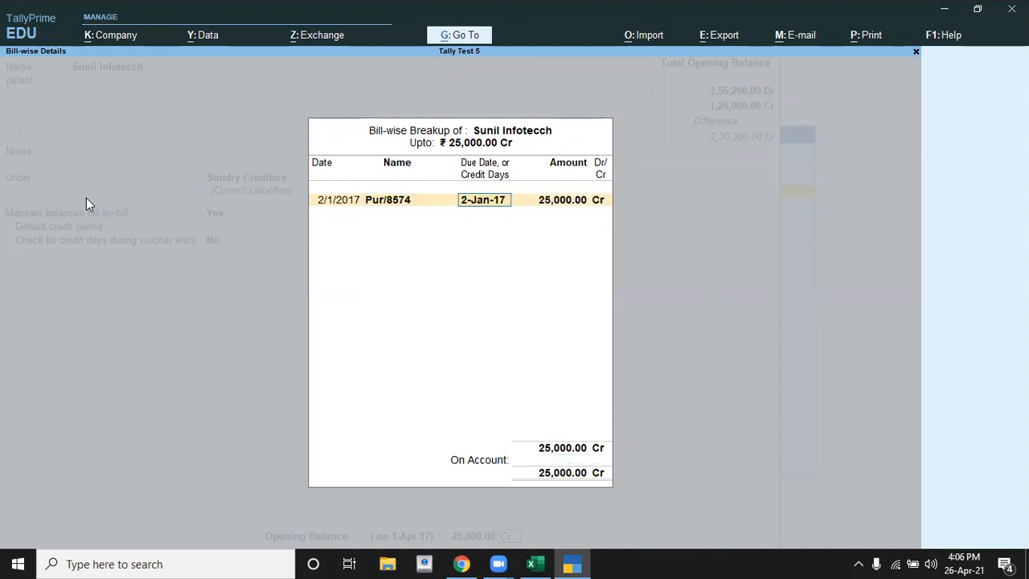
Step: Give bill Pur/8574 12 credit days per the Excel table, accept 25,000 Cr, and save the Sunil Infotecch ledger
{"action": "key", "text": "alt+Tab"}
{"action": "key", "text": "alt+Tab"}
{"action": "type", "text": "12"}
{"action": "key", "text": "Return"}
{"action": "key", "text": "Return"}
{"action": "key", "text": "Return"}
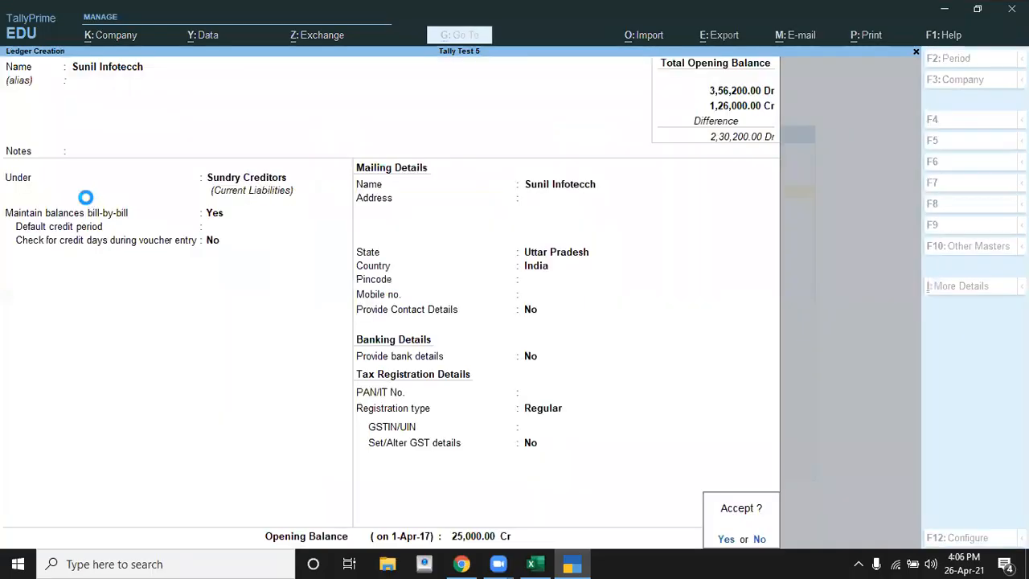
{"action": "key", "text": "Return"}
Step: Check the particulars list in Excel for ledgers not yet entered, from capital back up to sbi and cash
{"action": "key", "text": "alt+Tab"}
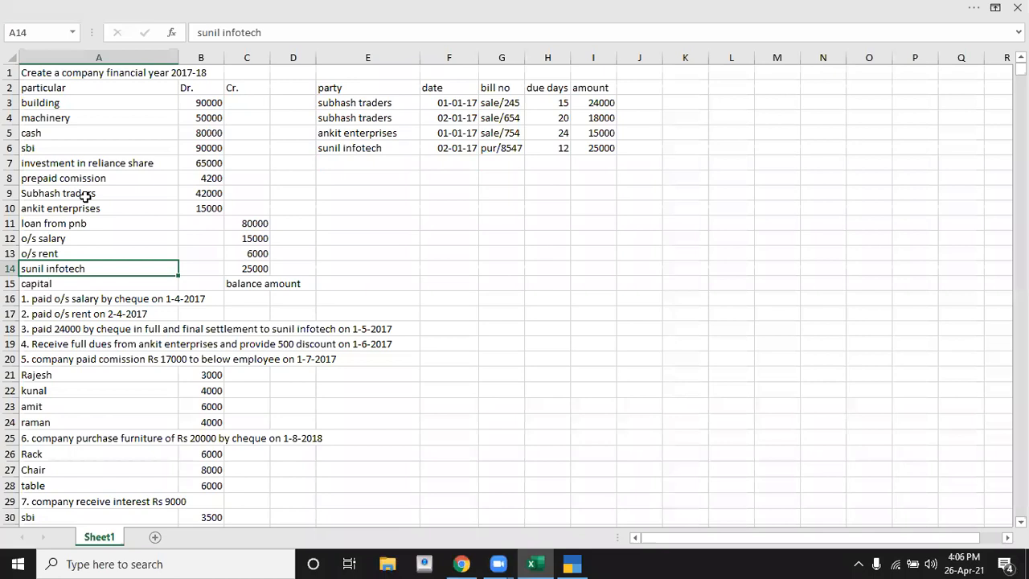
{"action": "key", "text": "Down"}
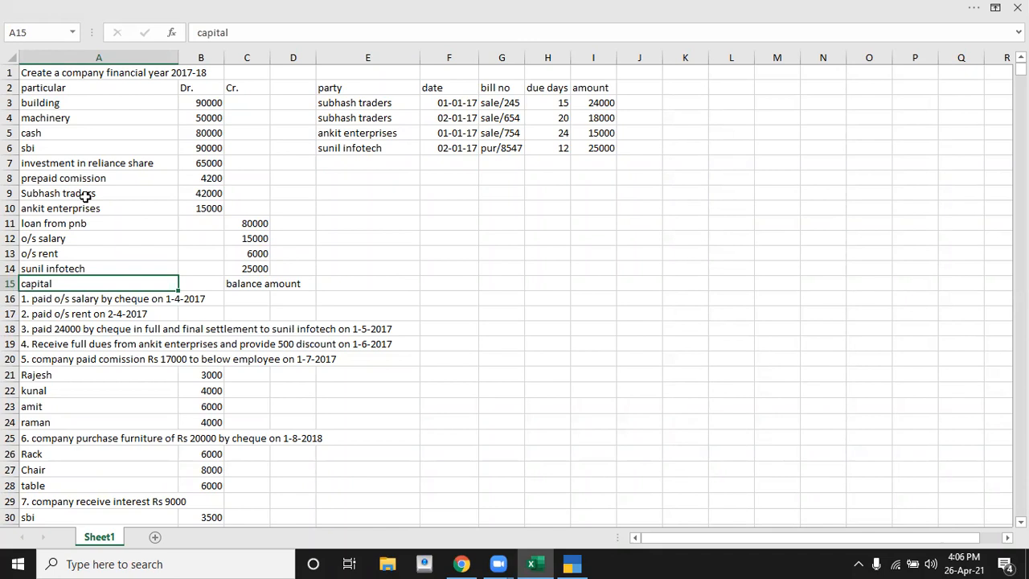
{"action": "key", "text": "Up"}
{"action": "key", "text": "Up"}
{"action": "key", "text": "Up"}
{"action": "key", "text": "Up"}
{"action": "key", "text": "Up"}
{"action": "key", "text": "Up"}
{"action": "key", "text": "Up"}
{"action": "key", "text": "Up"}
{"action": "key", "text": "Up"}
{"action": "key", "text": "Up"}
{"action": "key", "text": "Up"}
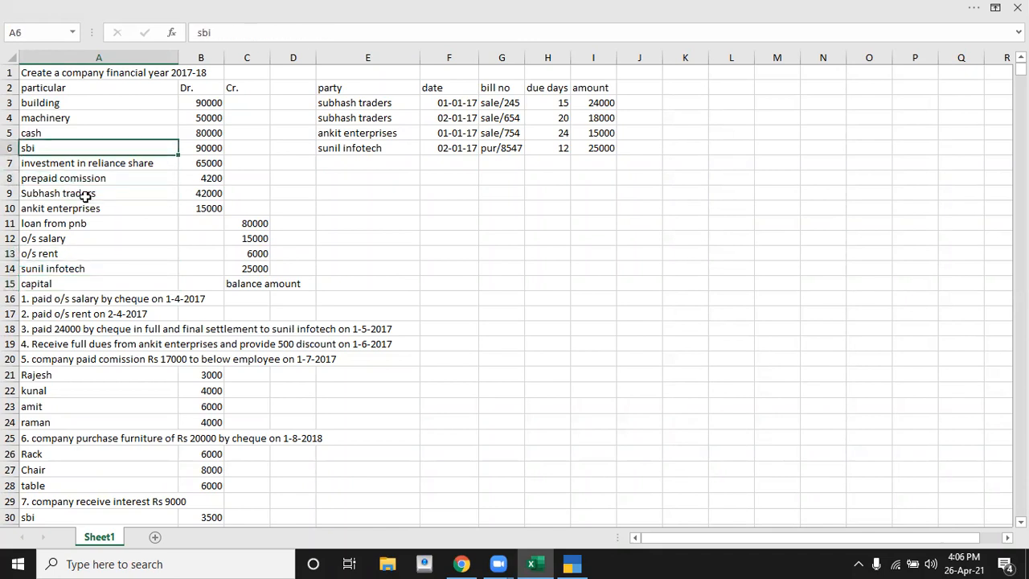
{"action": "key", "text": "Down"}
{"action": "key", "text": "alt+Tab"}
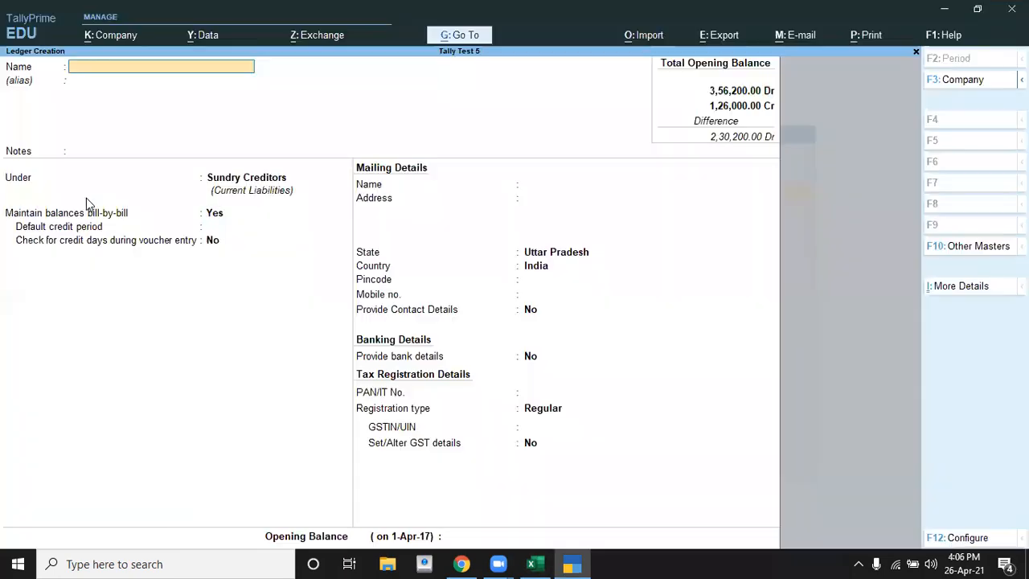
Step: Leave ledger creation in TallyPrime and start altering an existing ledger, choosing Cash
{"action": "key", "text": "Escape"}
{"action": "key", "text": "Escape"}
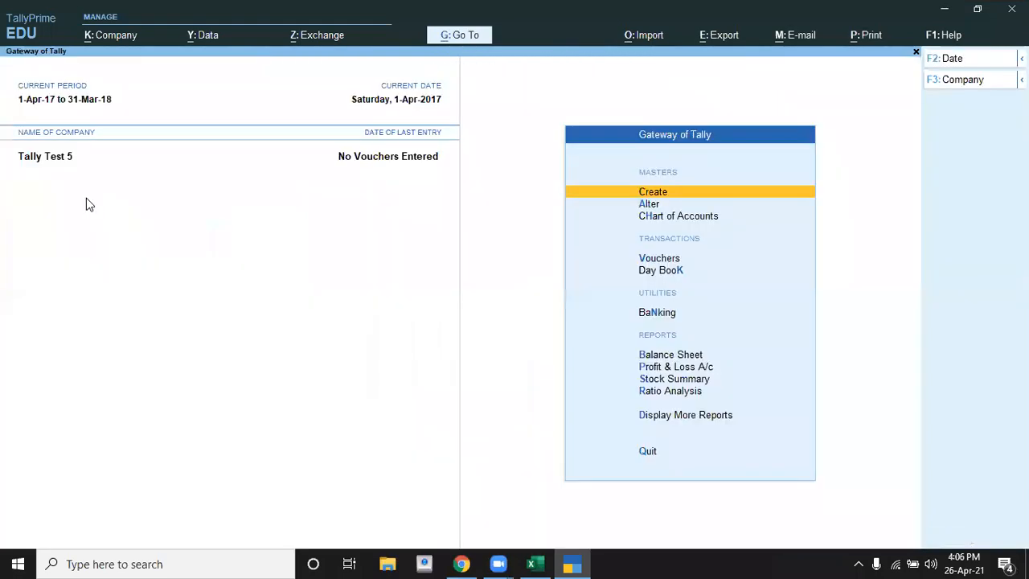
{"action": "key", "text": "Down"}
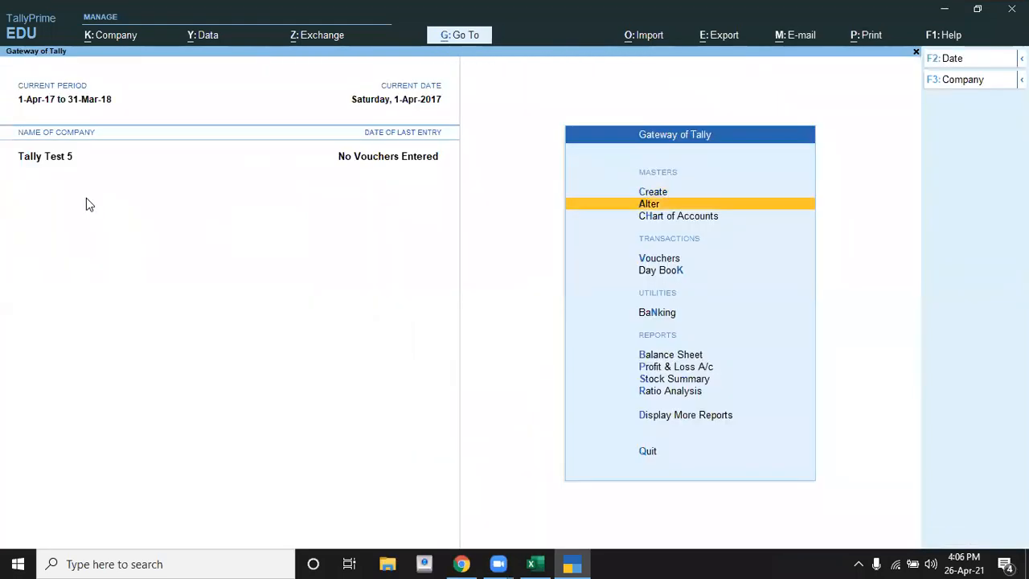
{"action": "key", "text": "Return"}
{"action": "key", "text": "Down"}
{"action": "key", "text": "Return"}
{"action": "key", "text": "Down"}
{"action": "key", "text": "Down"}
{"action": "key", "text": "Return"}
Step: Check the cash amount in Excel and go to the Cash ledger's opening balance in TallyPrime
{"action": "key", "text": "alt+Tab"}
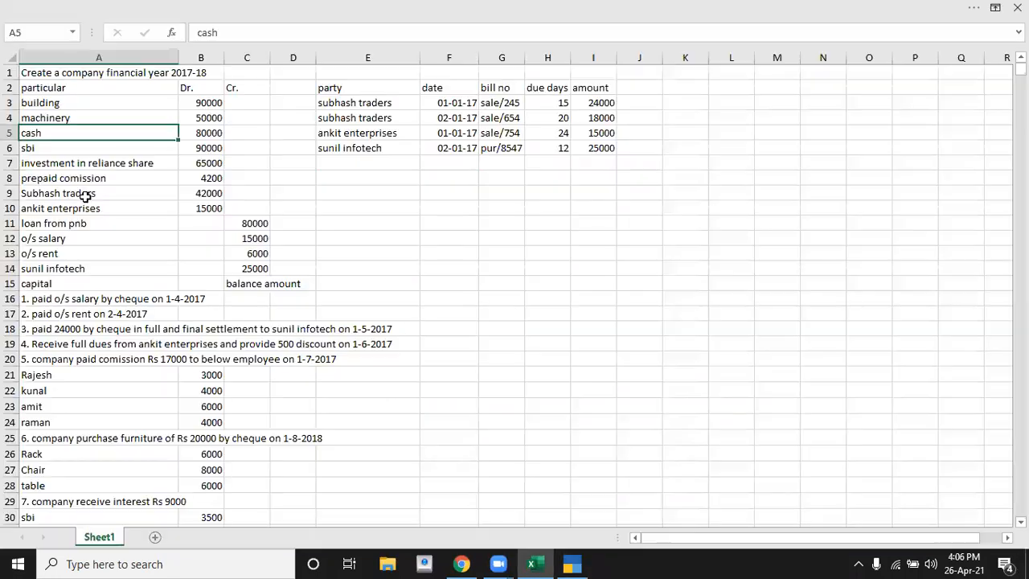
{"action": "key", "text": "Down"}
{"action": "key", "text": "Up"}
{"action": "key", "text": "alt+Tab"}
{"action": "key", "text": "Return"}
{"action": "key", "text": "Return"}
{"action": "key", "text": "Return"}
{"action": "key", "text": "Return"}
{"action": "key", "text": "Return"}
{"action": "key", "text": "Escape"}
{"action": "key", "text": "Return"}
{"action": "key", "text": "Down"}
{"action": "key", "text": "Down"}
{"action": "key", "text": "Return"}
{"action": "key", "text": "Return"}
{"action": "key", "text": "Return"}
{"action": "key", "text": "Return"}
{"action": "key", "text": "Return"}
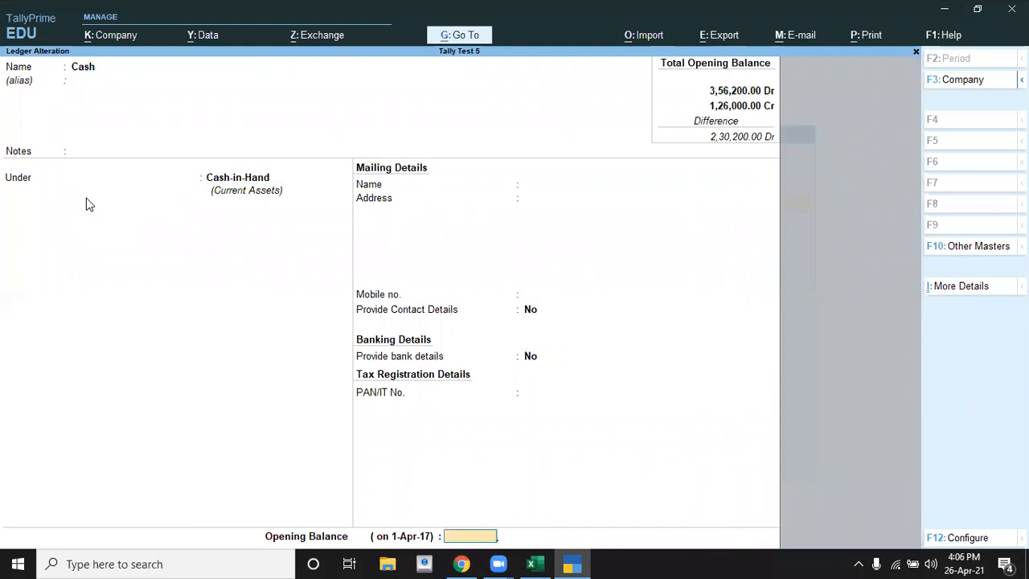
Step: Set the Cash ledger's opening balance to 80,000 and save the ledger
{"action": "key", "text": "Return"}
{"action": "key", "text": "Escape"}
{"action": "type", "text": "80000"}
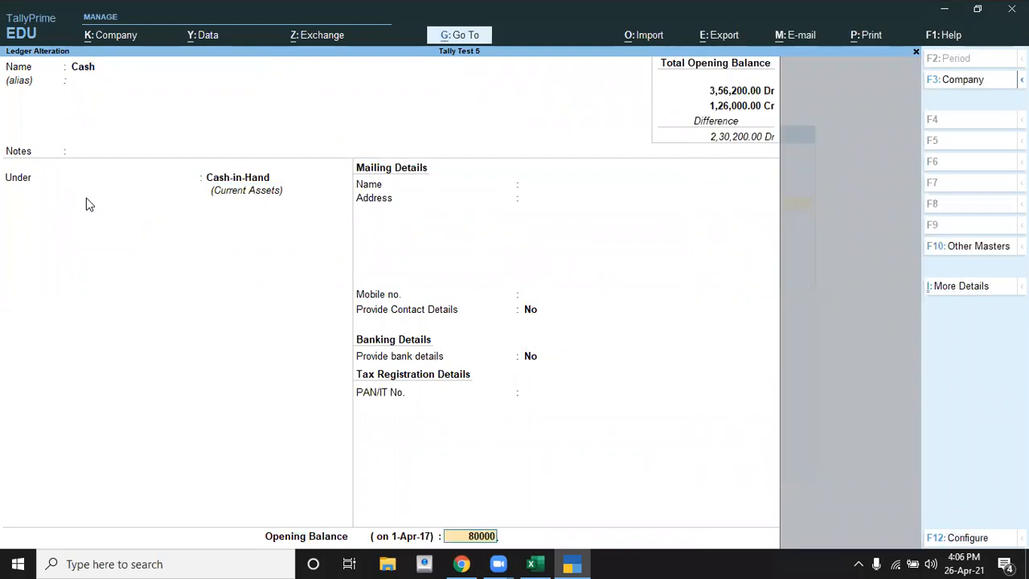
{"action": "key", "text": "Return"}
{"action": "key", "text": "Return"}
{"action": "key", "text": "Return"}
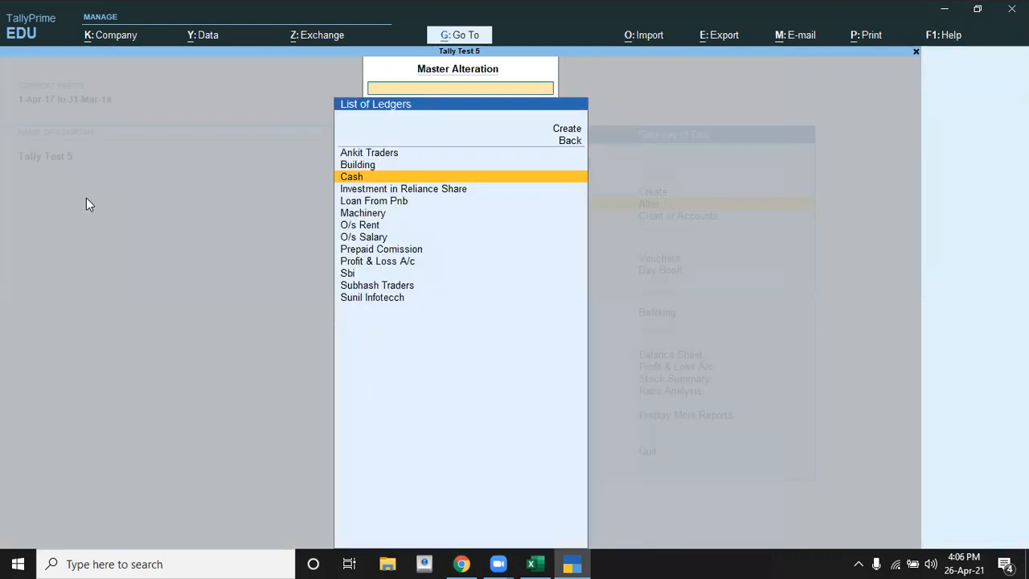
Step: Leave ledger alteration, start a new ledger, and check the remaining capital entry in Excel
{"action": "key", "text": "Escape"}
{"action": "key", "text": "Escape"}
{"action": "key", "text": "Escape"}
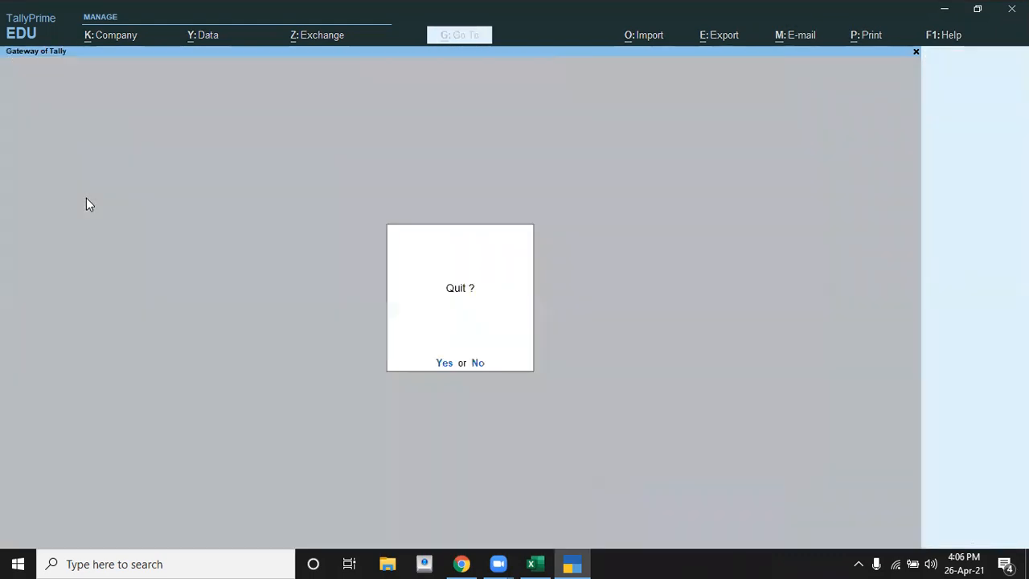
{"action": "key", "text": "Escape"}
{"action": "key", "text": "Return"}
{"action": "key", "text": "Down"}
{"action": "key", "text": "Return"}
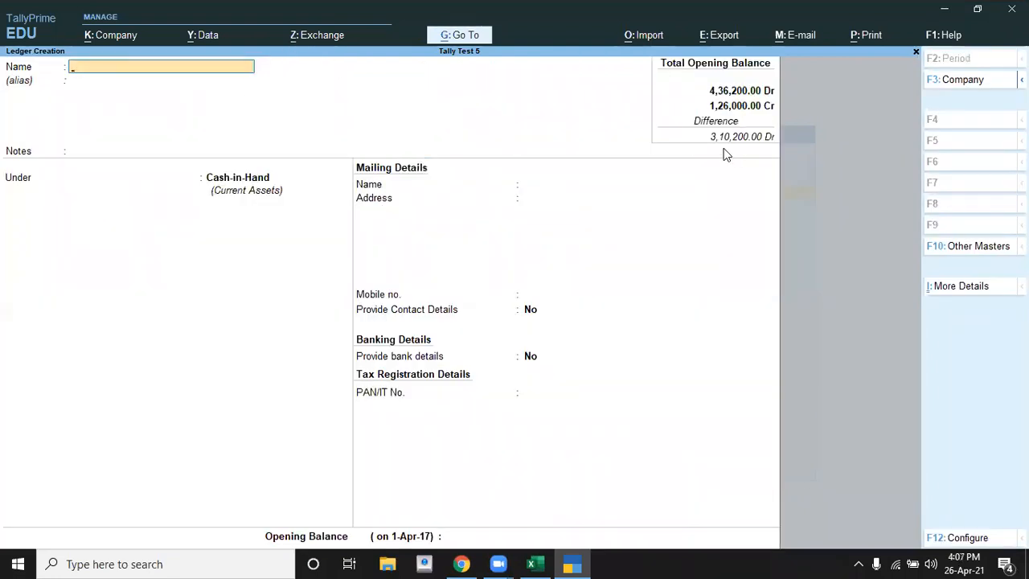
{"action": "key", "text": "alt+Tab"}
{"action": "key", "text": "Down"}
{"action": "key", "text": "Down"}
{"action": "key", "text": "Down"}
{"action": "key", "text": "Down"}
{"action": "key", "text": "Down"}
{"action": "key", "text": "Down"}
{"action": "key", "text": "Down"}
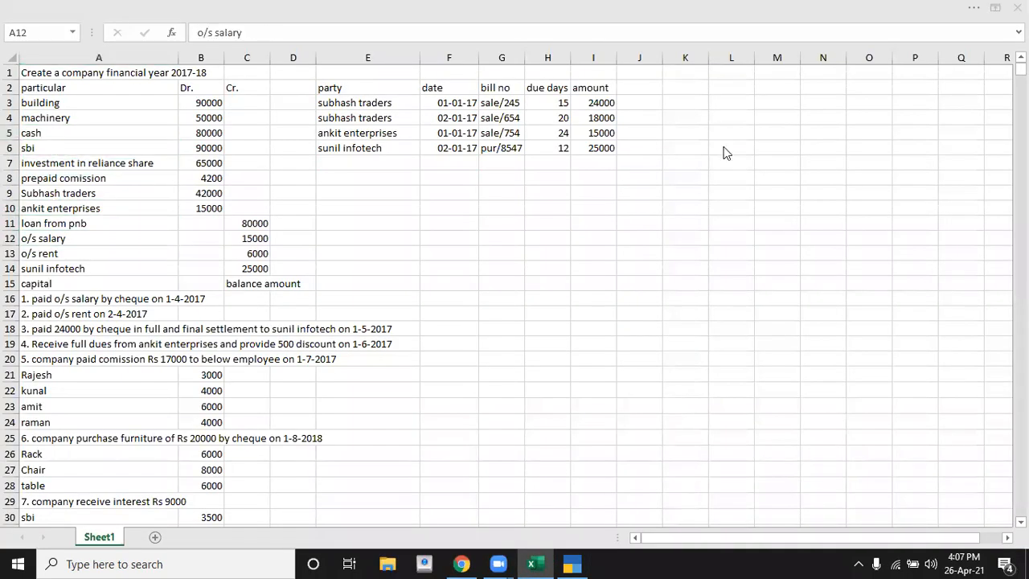
{"action": "key", "text": "alt+Tab"}
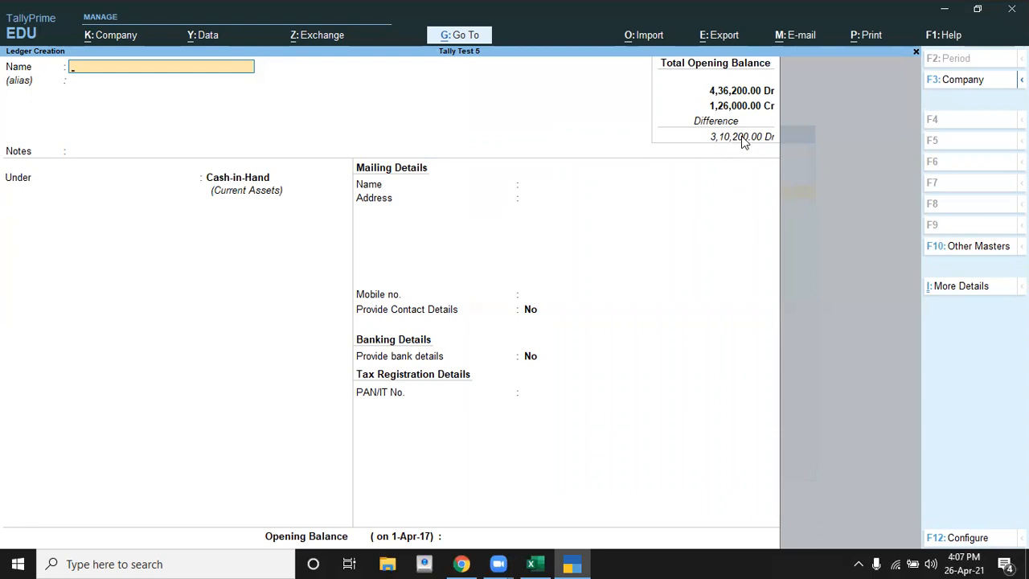
Step: Name the new ledger Capital and place it under the Capital Account group
{"action": "type", "text": "Capital"}
{"action": "key", "text": "Return"}
{"action": "key", "text": "Return"}
{"action": "key", "text": "Return"}
{"action": "type", "text": "C"}
{"action": "key", "text": "Down"}
{"action": "key", "text": "Down"}
{"action": "key", "text": "Down"}
{"action": "key", "text": "Up"}
{"action": "key", "text": "Up"}
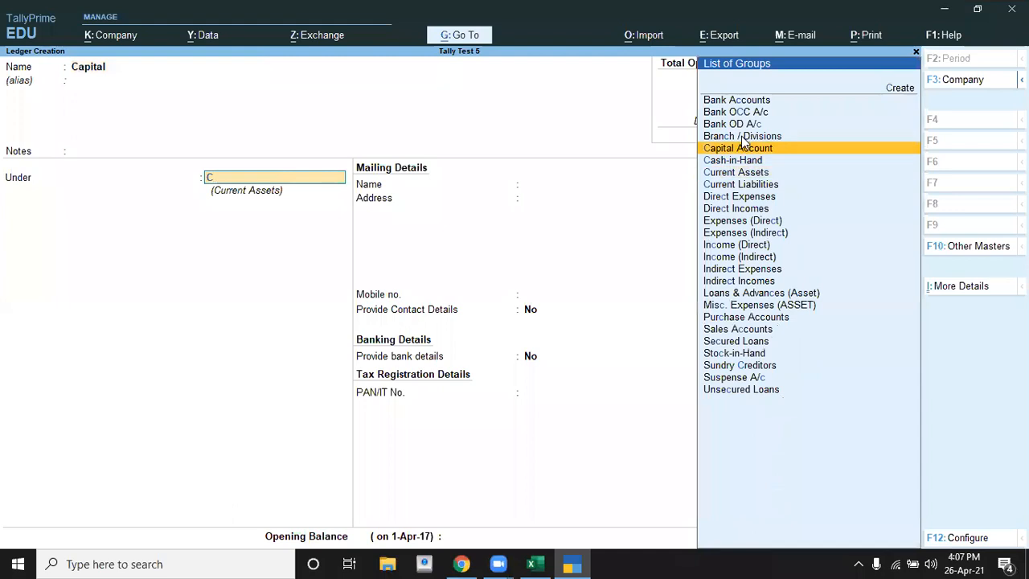
{"action": "key", "text": "Return"}
{"action": "key", "text": "Return"}
{"action": "key", "text": "Return"}
{"action": "key", "text": "Return"}
{"action": "key", "text": "Return"}
{"action": "key", "text": "Return"}
{"action": "key", "text": "Return"}
{"action": "key", "text": "Return"}
{"action": "key", "text": "Return"}
{"action": "key", "text": "Return"}
{"action": "key", "text": "Return"}
{"action": "key", "text": "Return"}
{"action": "key", "text": "Return"}
{"action": "key", "text": "Return"}
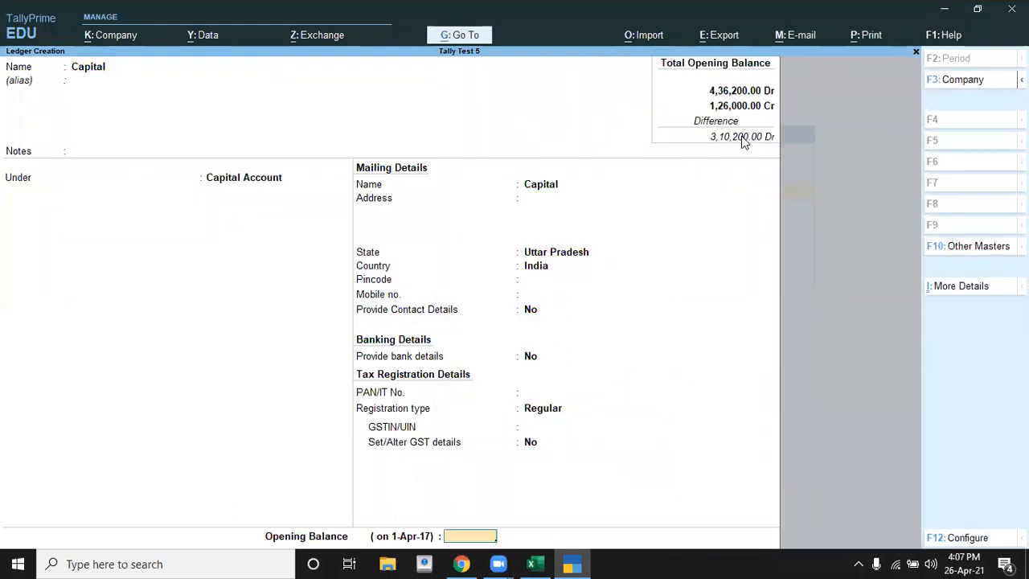
Step: Give the Capital ledger an opening balance of 3,10,200 Cr, save it, and leave ledger creation
{"action": "type", "text": "310200"}
{"action": "key", "text": "Return"}
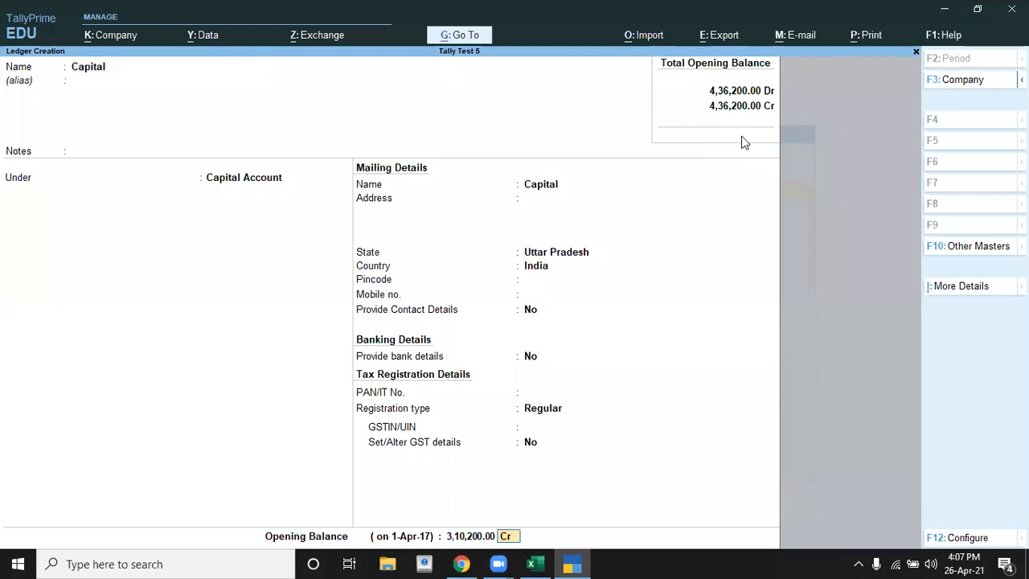
{"action": "key", "text": "Return"}
{"action": "key", "text": "Return"}
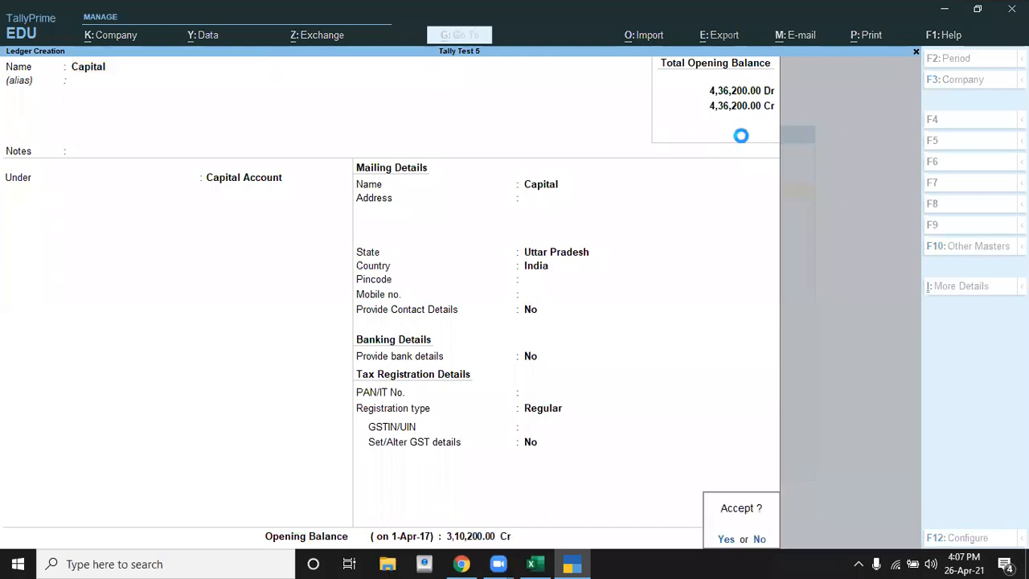
{"action": "key", "text": "Escape"}
{"action": "key", "text": "Escape"}
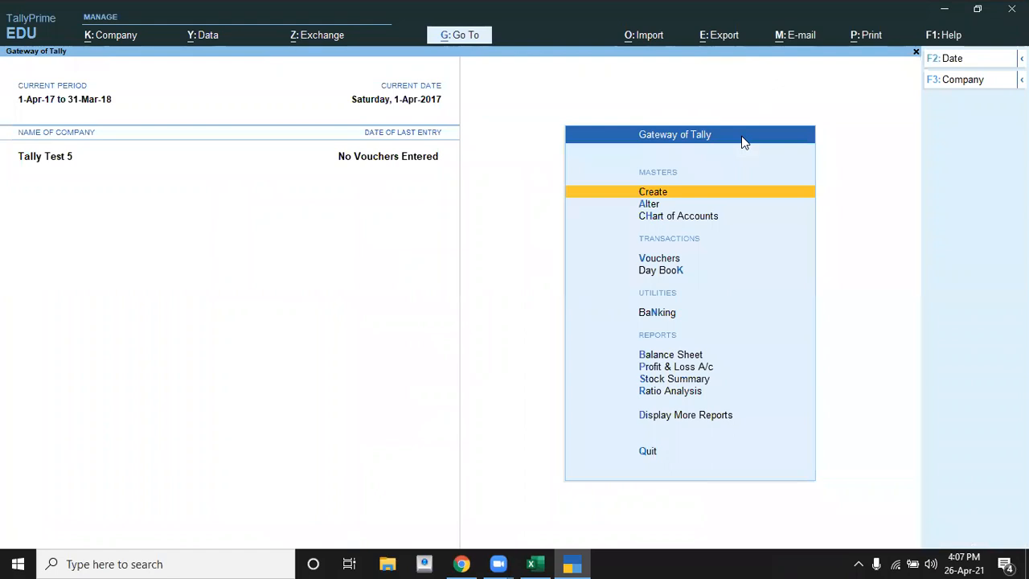
Step: Review the company's balance sheet in detailed view to check the opening balances, and close it
{"action": "key", "text": "b"}
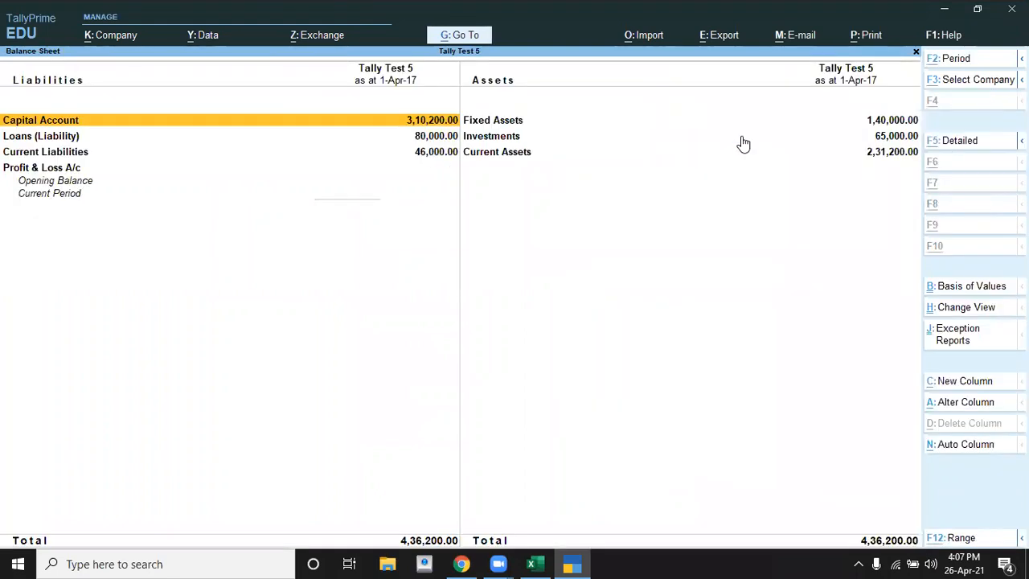
{"action": "key", "text": "alt+F5"}
{"action": "key", "text": "Down"}
{"action": "key", "text": "Down"}
{"action": "key", "text": "Down"}
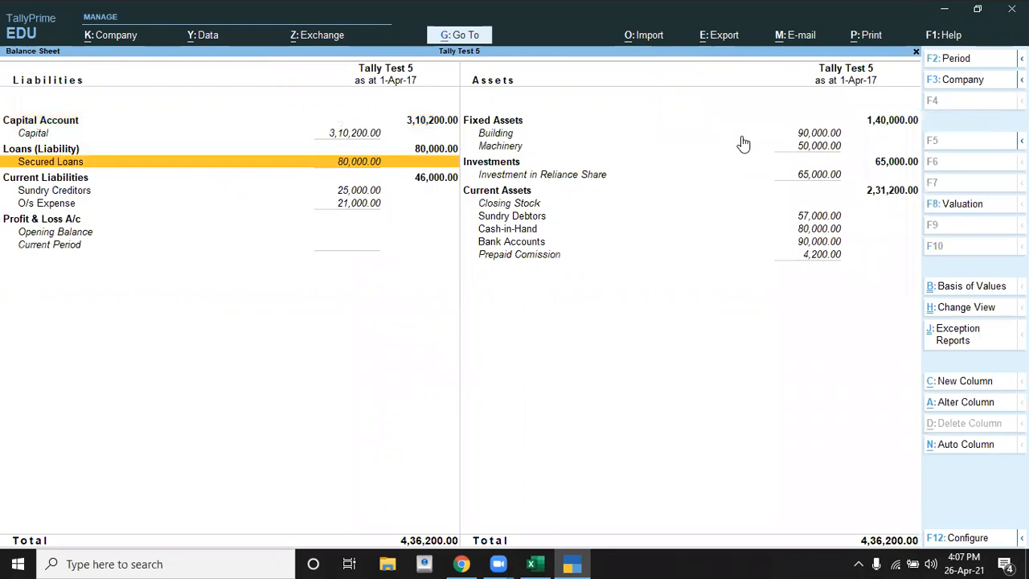
{"action": "key", "text": "Escape"}
{"action": "key", "text": "Home"}
Step: Read the first transaction in Excel, the o/s salary payment by cheque, and look up the o/s salary amount
{"action": "key", "text": "alt+Tab"}
{"action": "key", "text": "Down"}
{"action": "key", "text": "Down"}
{"action": "key", "text": "Down"}
{"action": "key", "text": "Down"}
{"action": "key", "text": "Down"}
{"action": "key", "text": "Down"}
{"action": "key", "text": "Up"}
{"action": "key", "text": "Up"}
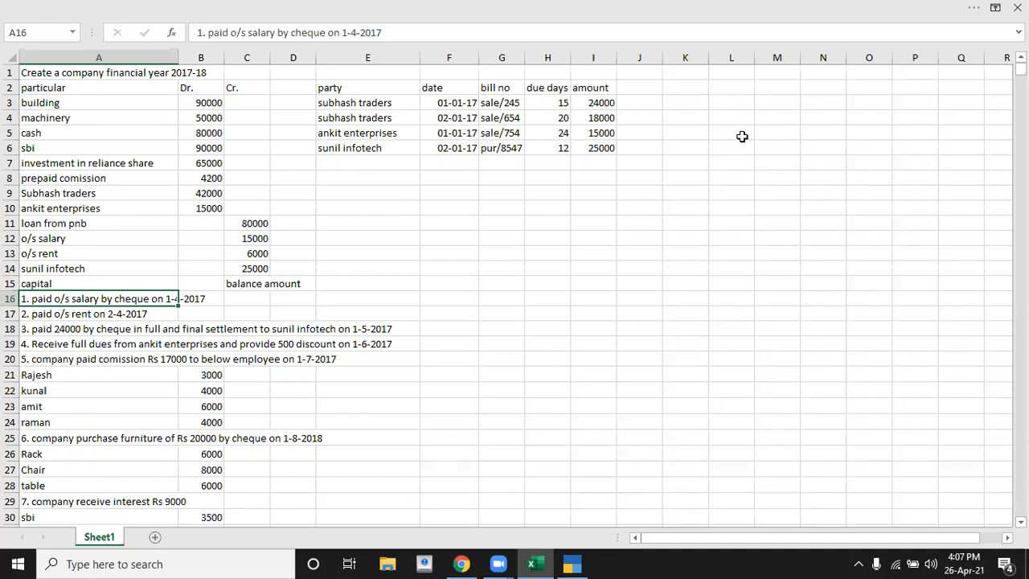
{"action": "key", "text": "Up"}
{"action": "key", "text": "Up"}
{"action": "key", "text": "Up"}
{"action": "key", "text": "Up"}
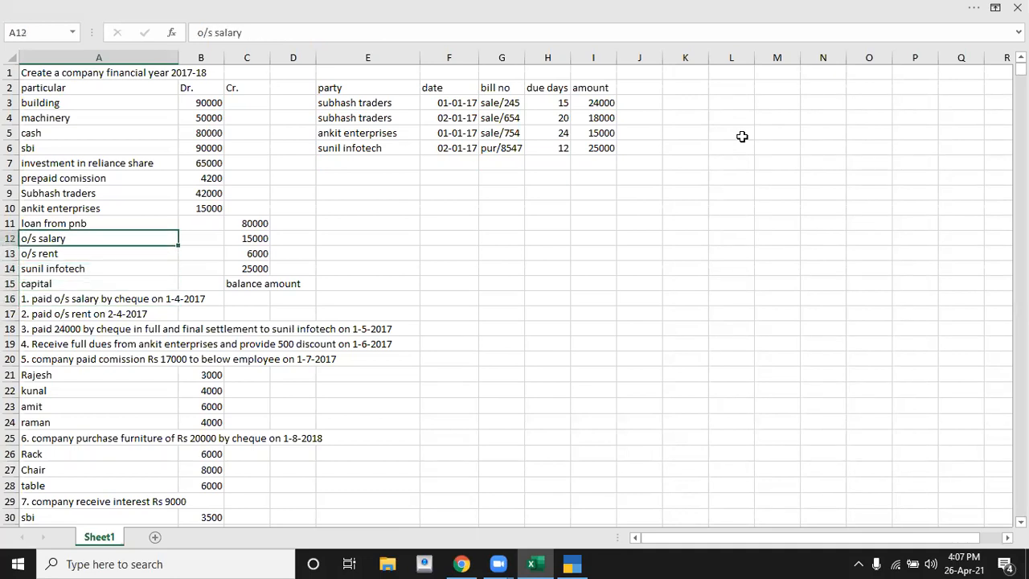
{"action": "key", "text": "Right"}
{"action": "key", "text": "Right"}
{"action": "key", "text": "Left"}
{"action": "key", "text": "Left"}
{"action": "key", "text": "Down"}
{"action": "key", "text": "Down"}
{"action": "key", "text": "Down"}
{"action": "key", "text": "Down"}
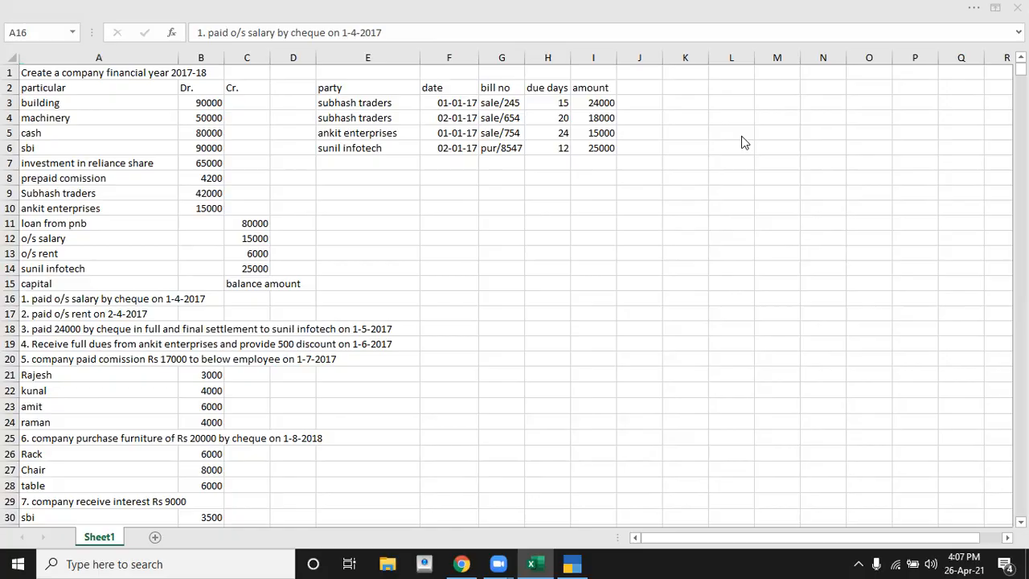
Step: Open a new payment voucher in TallyPrime and set its date to 1-4
{"action": "key", "text": "alt+Tab"}
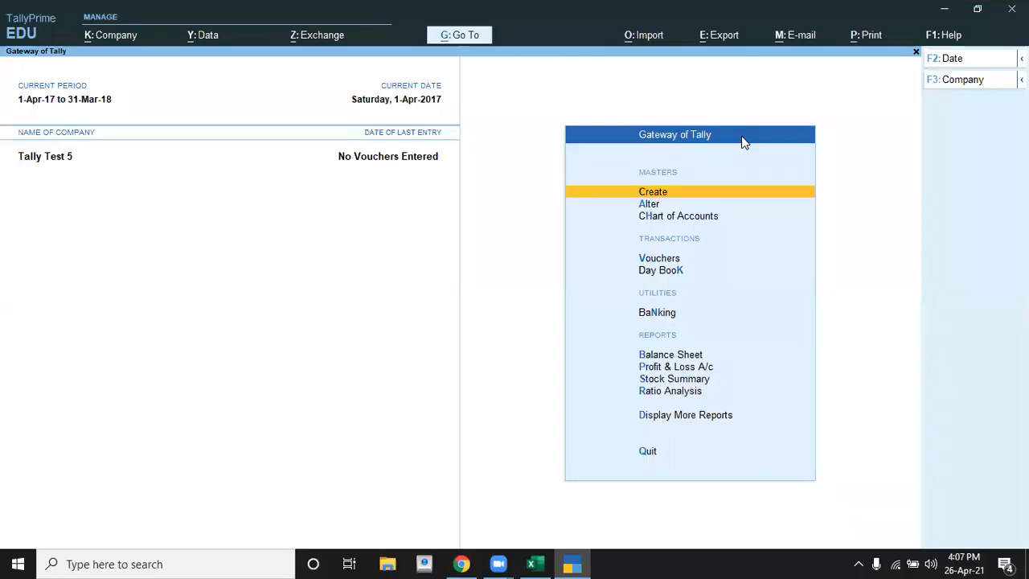
{"action": "key", "text": "Down"}
{"action": "key", "text": "Down"}
{"action": "key", "text": "Down"}
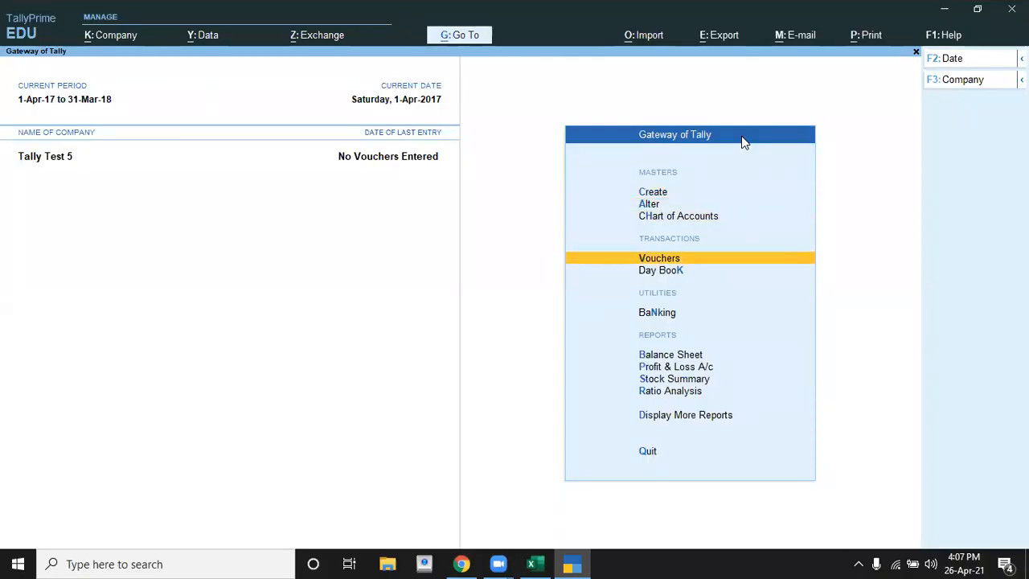
{"action": "key", "text": "Return"}
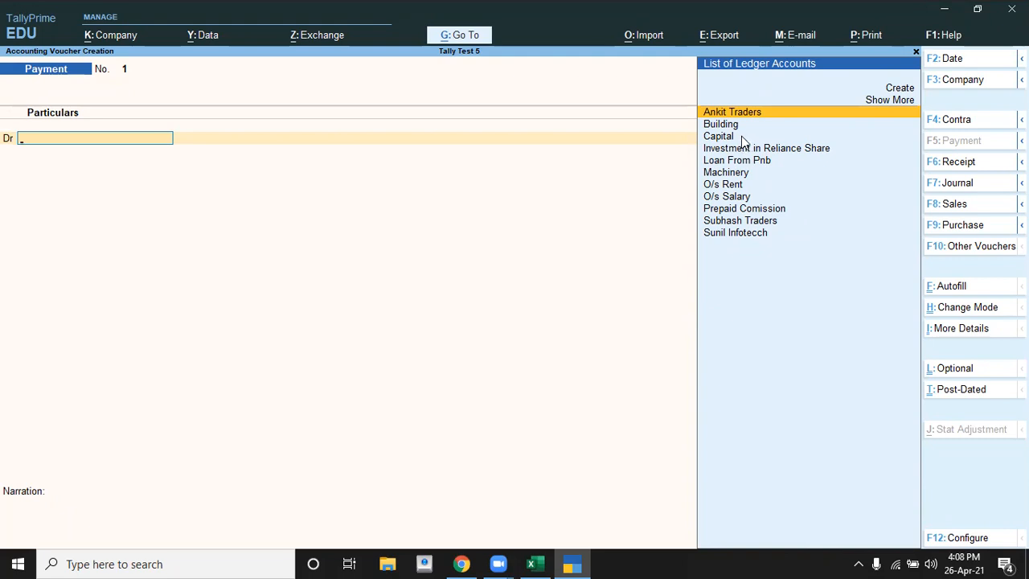
{"action": "key", "text": "F2"}
{"action": "type", "text": "1-"}
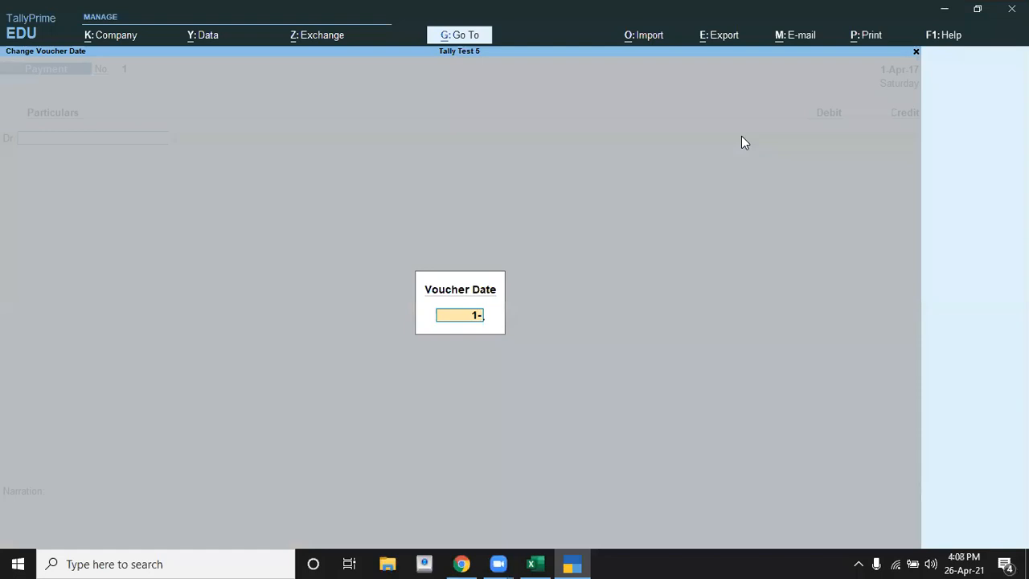
{"action": "type", "text": "4"}
{"action": "key", "text": "Return"}
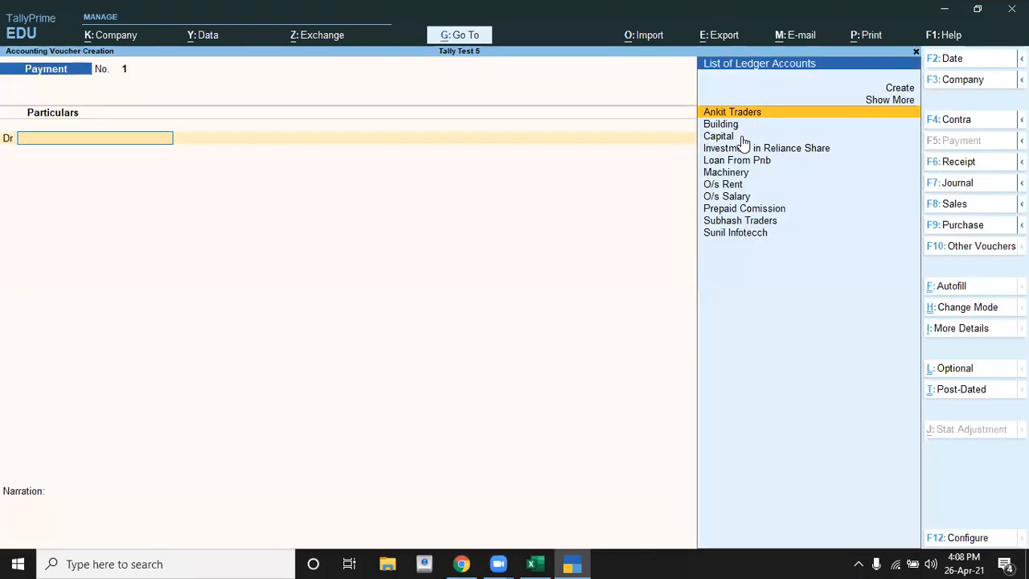
Step: Debit the O/s Salary ledger with 15,000 in the payment voucher
{"action": "type", "text": "O"}
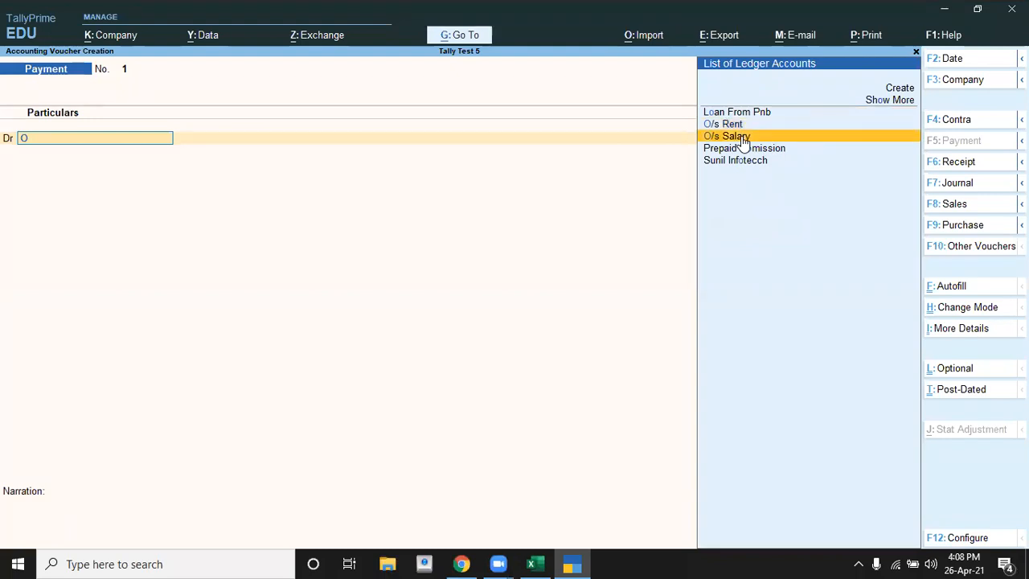
{"action": "left_click", "coordinate": [743, 138]}
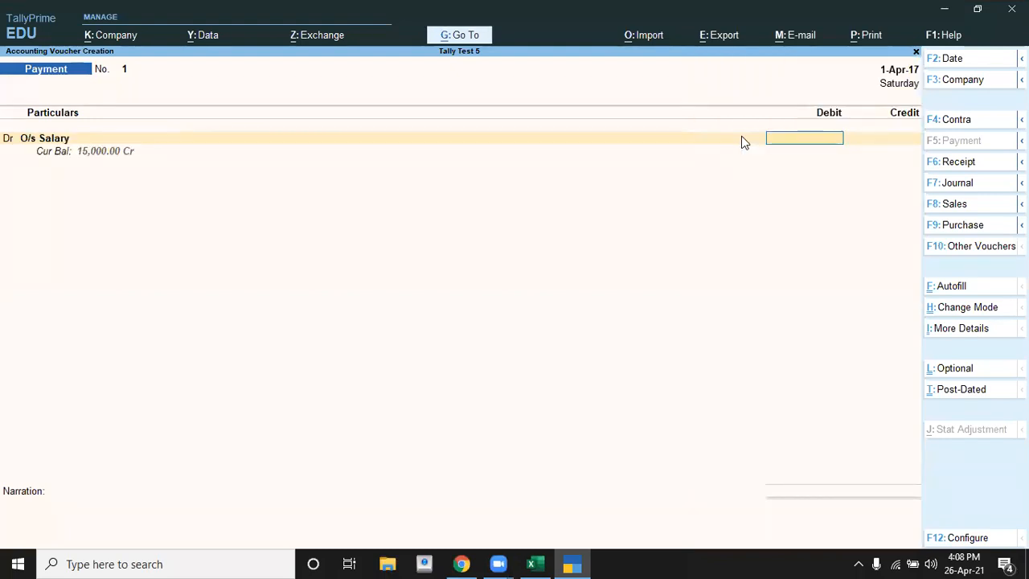
{"action": "type", "text": "15000"}
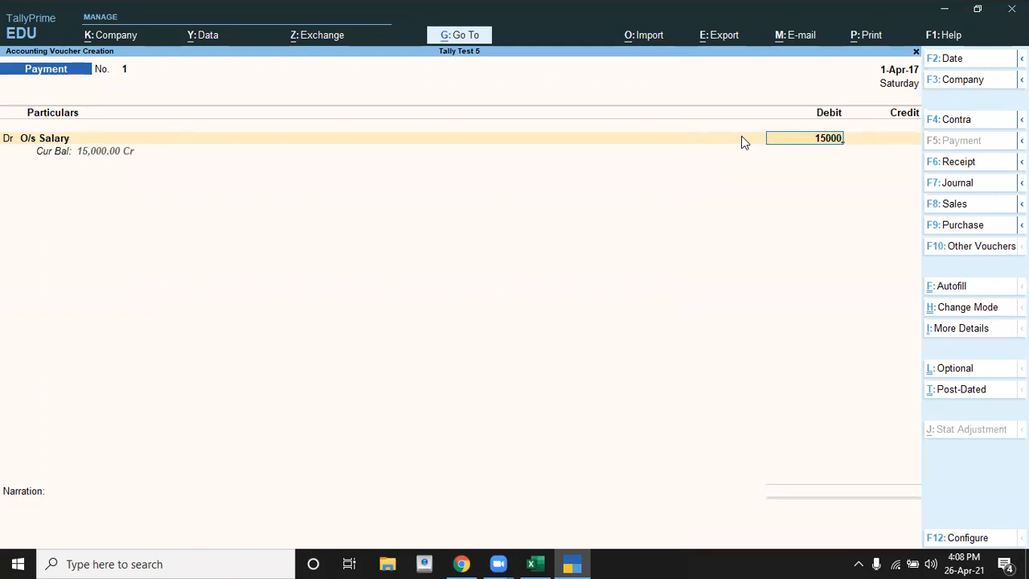
{"action": "key", "text": "Return"}
Step: Credit the Sbi ledger with 15,000 in the payment voucher and proceed to the narration
{"action": "key", "text": "Down"}
{"action": "key", "text": "Down"}
{"action": "key", "text": "Down"}
{"action": "key", "text": "Down"}
{"action": "key", "text": "Down"}
{"action": "key", "text": "Down"}
{"action": "key", "text": "Down"}
{"action": "key", "text": "Down"}
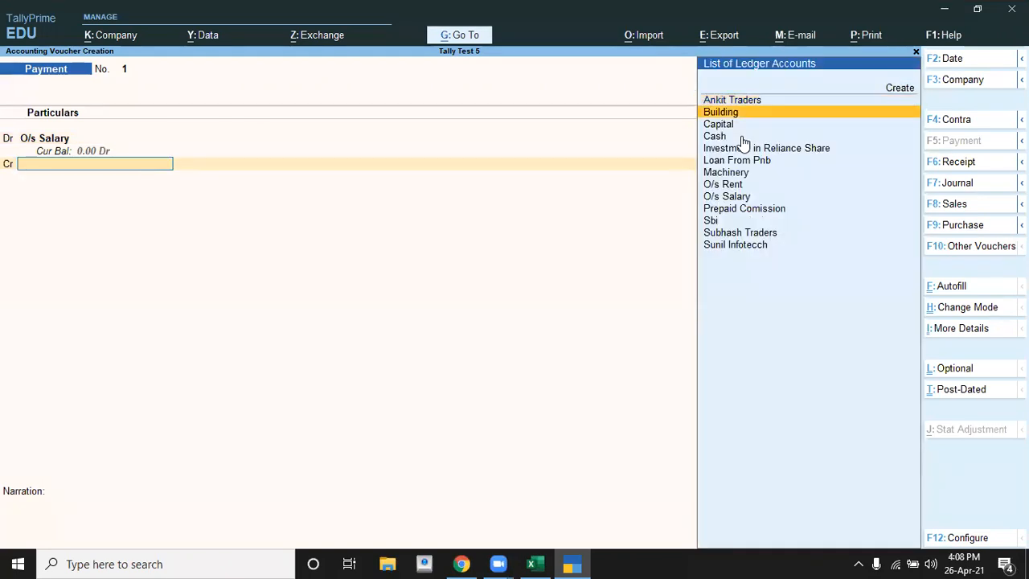
{"action": "key", "text": "Down"}
{"action": "key", "text": "Down"}
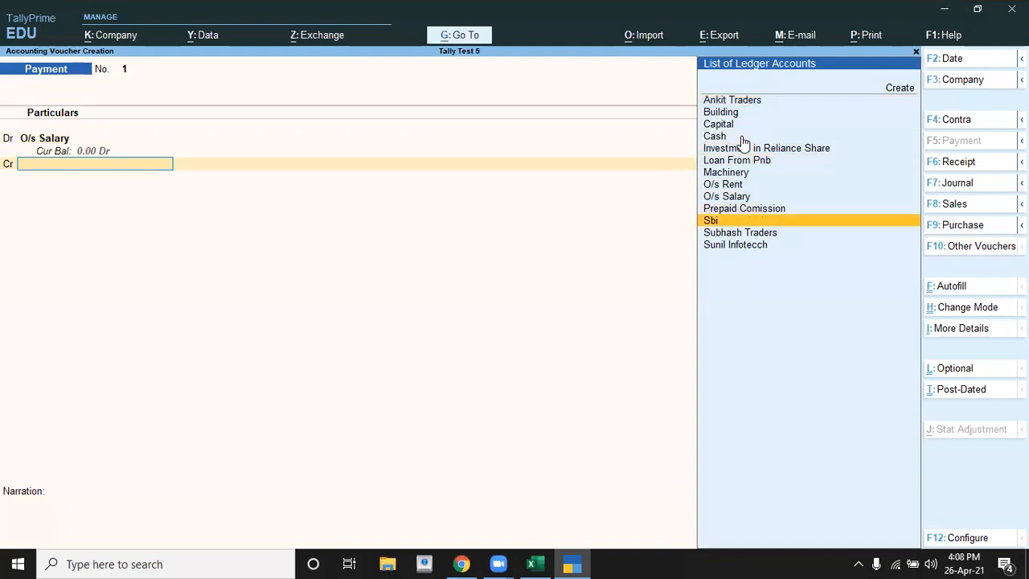
{"action": "key", "text": "Return"}
{"action": "key", "text": "Return"}
{"action": "key", "text": "Return"}
{"action": "key", "text": "Return"}
{"action": "key", "text": "Return"}
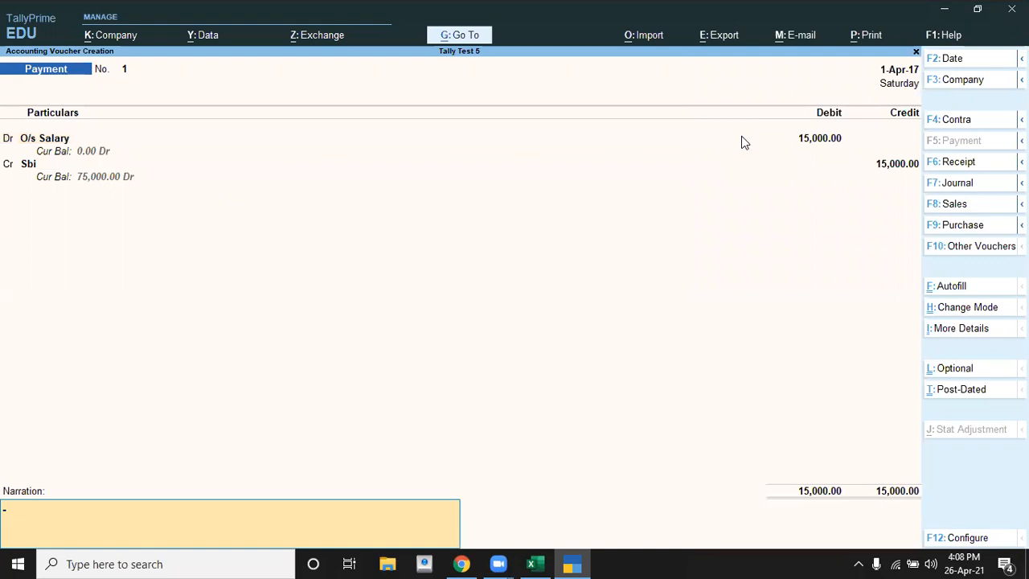
Step: Enter the narration "being o/s salary paid by cheque" and save the payment voucher
{"action": "type", "text": "being o/s salary pa"}
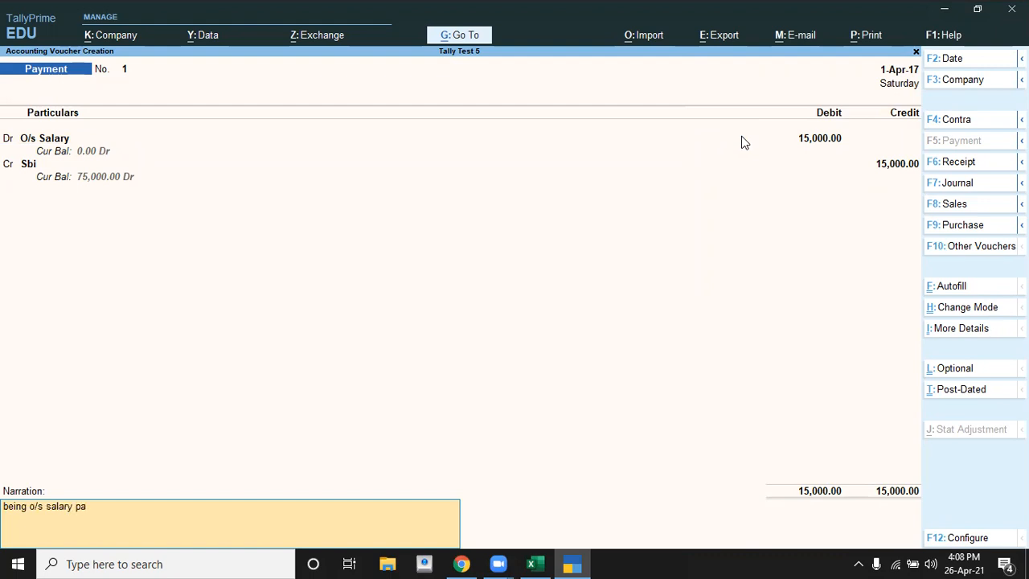
{"action": "type", "text": "id by cheque"}
{"action": "key", "text": "Return"}
Step: Check the second transaction in Excel, the o/s rent payment, and set the new TallyPrime payment voucher's date to 2-Apr-17
{"action": "key", "text": "alt+Tab"}
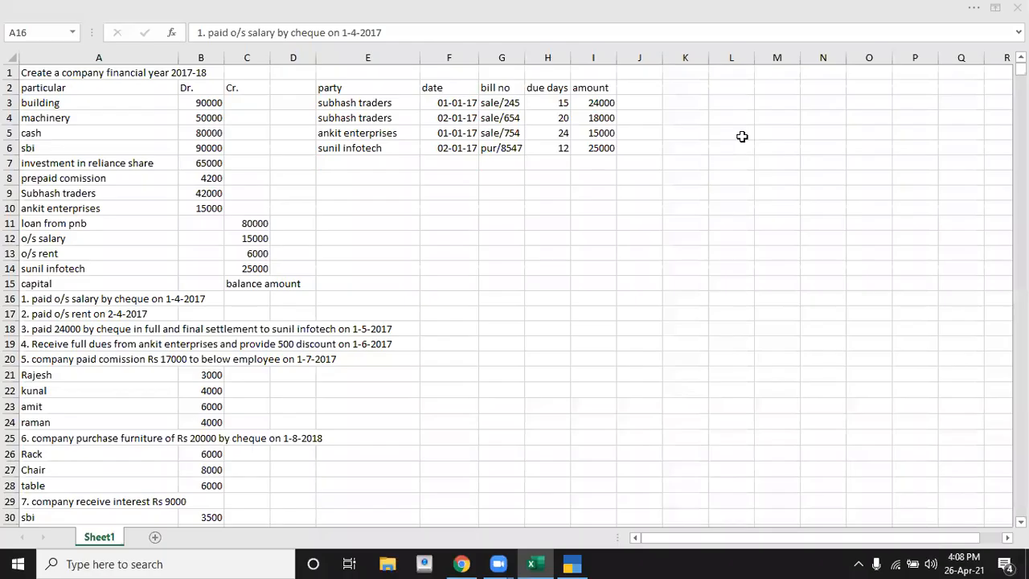
{"action": "key", "text": "Down"}
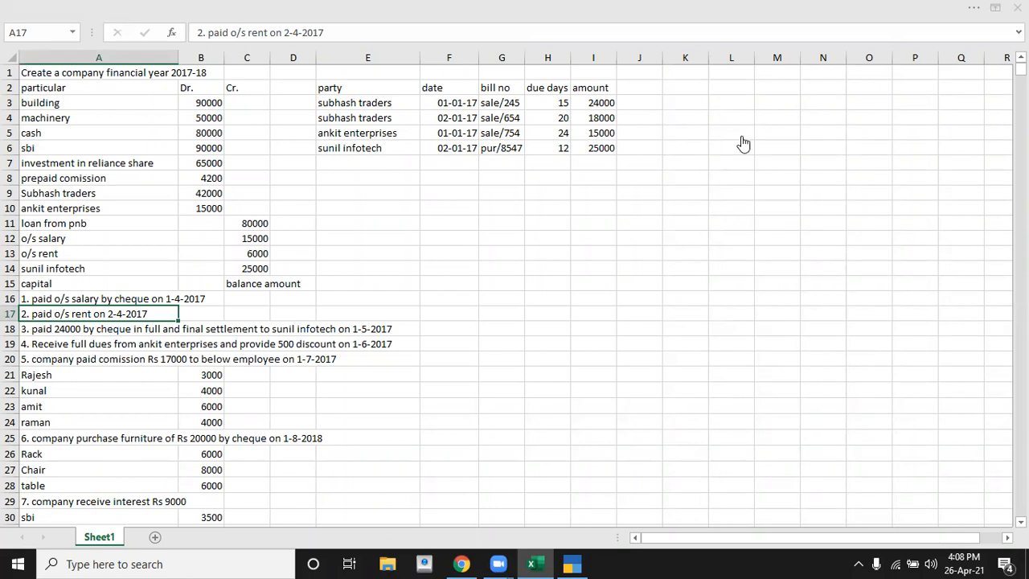
{"action": "key", "text": "alt+Tab"}
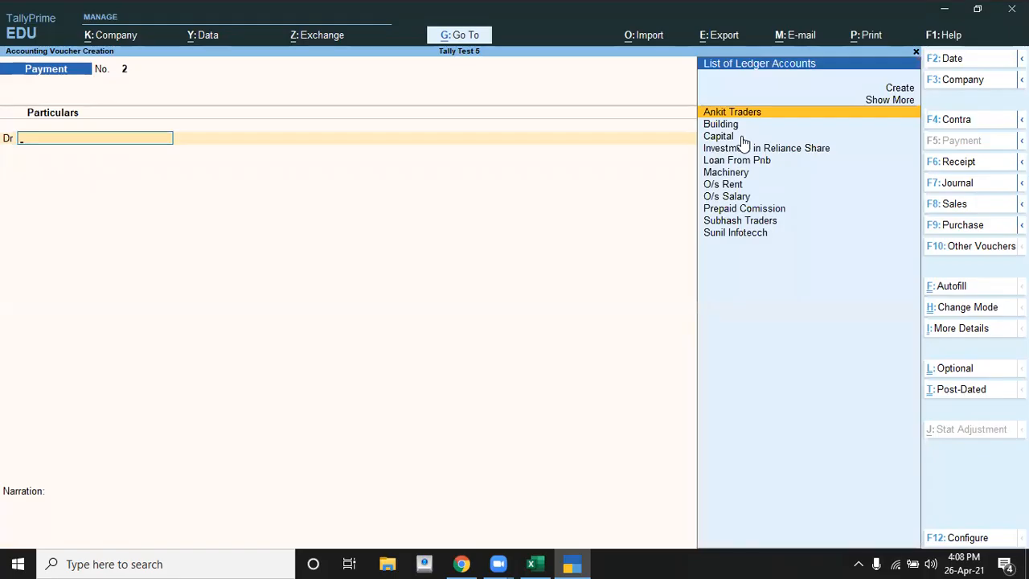
{"action": "key", "text": "alt+Tab"}
{"action": "key", "text": "alt+Tab"}
{"action": "key", "text": "F2"}
{"action": "key", "text": "Escape"}
Step: Debit the O/s Rent ledger with 6,000 in the payment voucher
{"action": "type", "text": "O"}
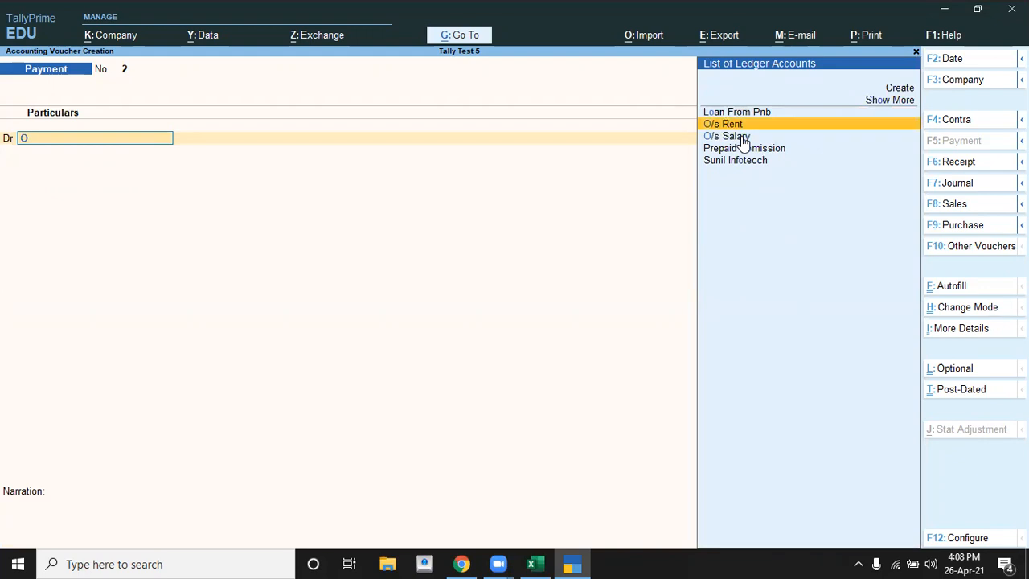
{"action": "key", "text": "Return"}
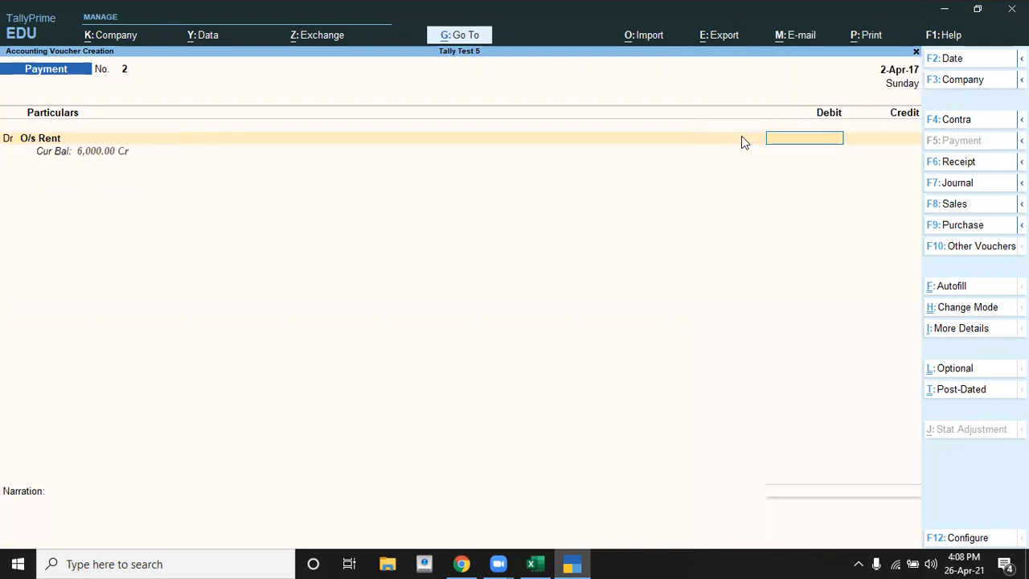
{"action": "type", "text": "6000"}
{"action": "key", "text": "Return"}
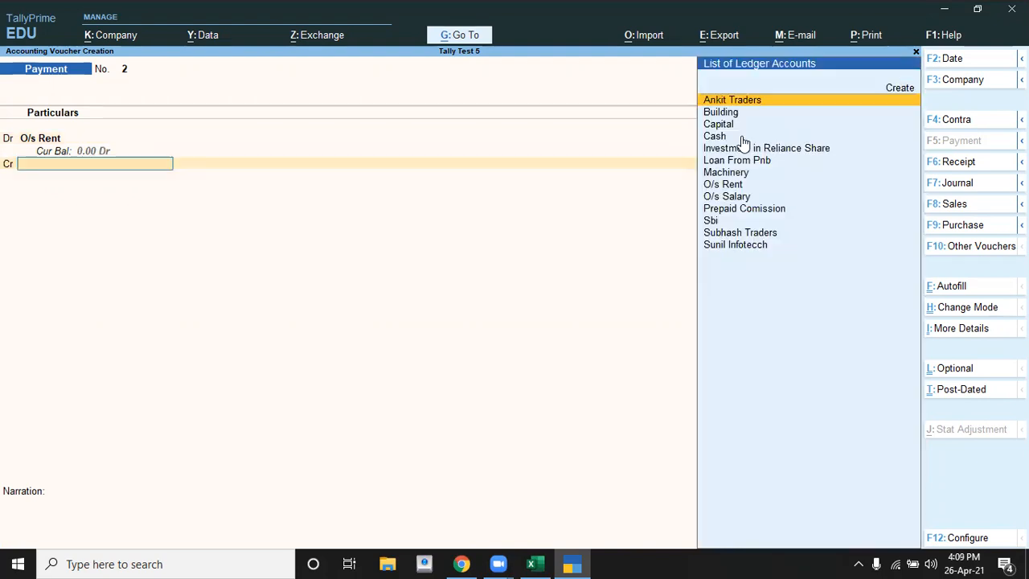
Step: Recheck the rent transaction in Excel, credit the Cash ledger with 6,000 in TallyPrime and proceed to the narration
{"action": "key", "text": "alt+Tab"}
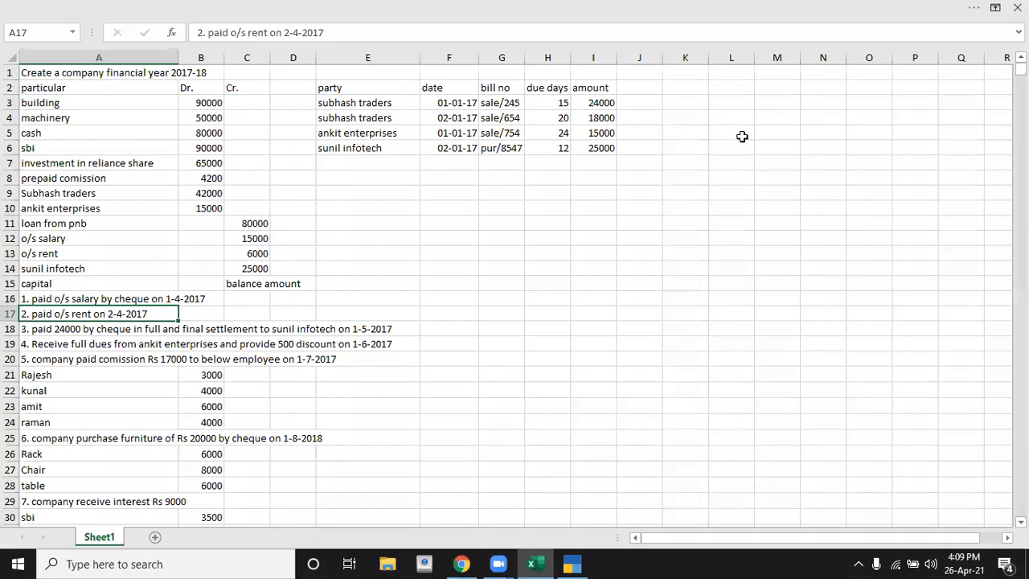
{"action": "key", "text": "alt+Tab"}
{"action": "key", "text": "Down"}
{"action": "key", "text": "Down"}
{"action": "key", "text": "Down"}
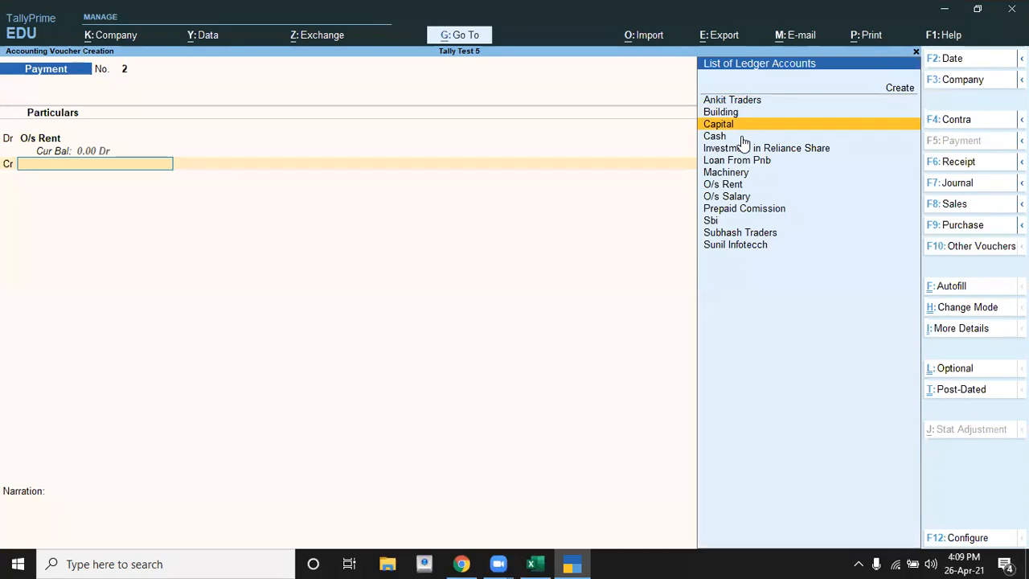
{"action": "key", "text": "Return"}
Step: Enter the narration "being o/s rent paid by cash" and save the payment voucher
{"action": "key", "text": "Return"}
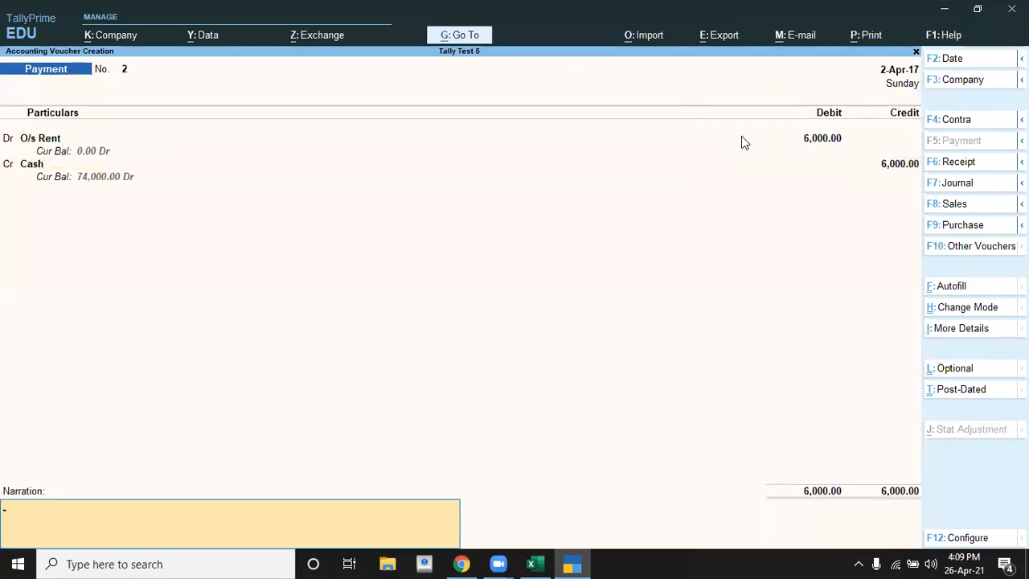
{"action": "type", "text": "being o/s rent paid by cash"}
{"action": "key", "text": "Return"}
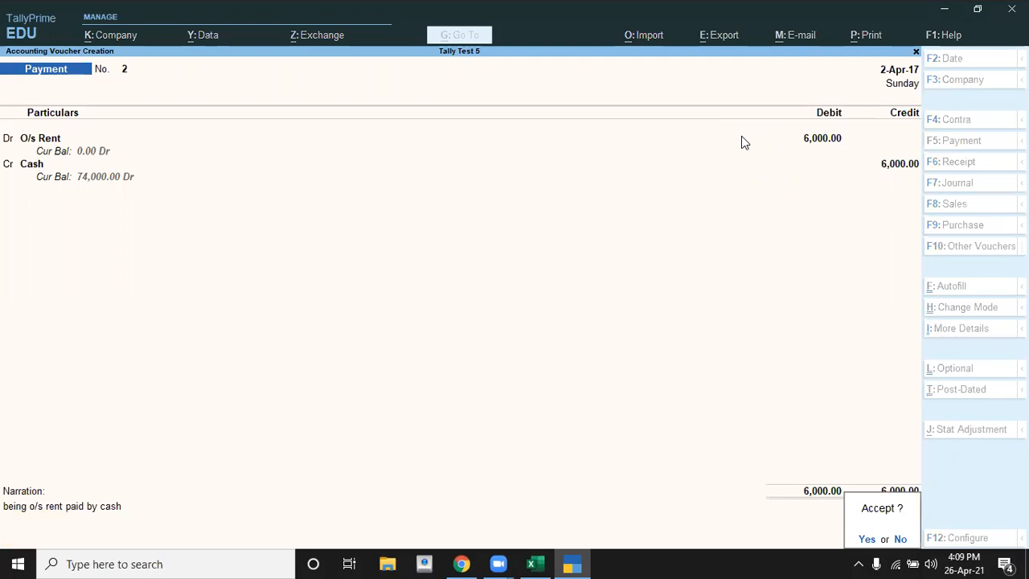
{"action": "key", "text": "Return"}
Step: Read the third transaction in Excel, the full and final settlement to sunil infotech, look up that party's balance, and return to TallyPrime
{"action": "key", "text": "alt+Tab"}
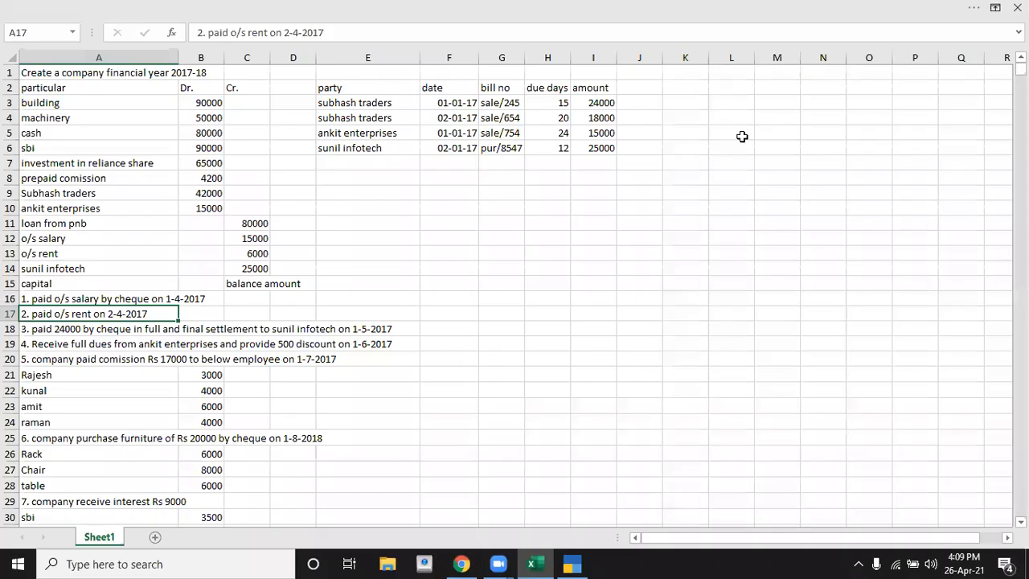
{"action": "key", "text": "Down"}
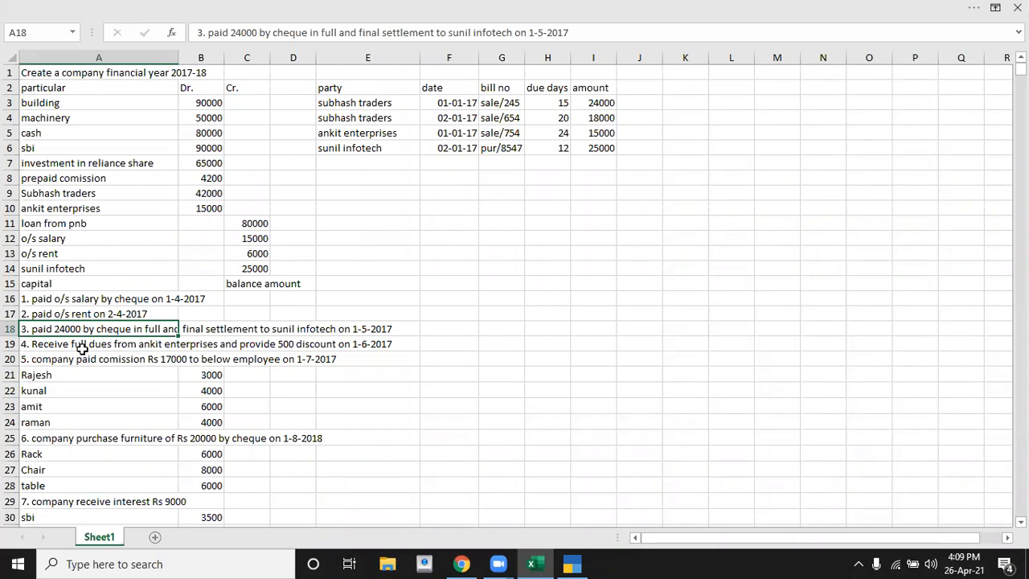
{"action": "left_click", "coordinate": [44, 357]}
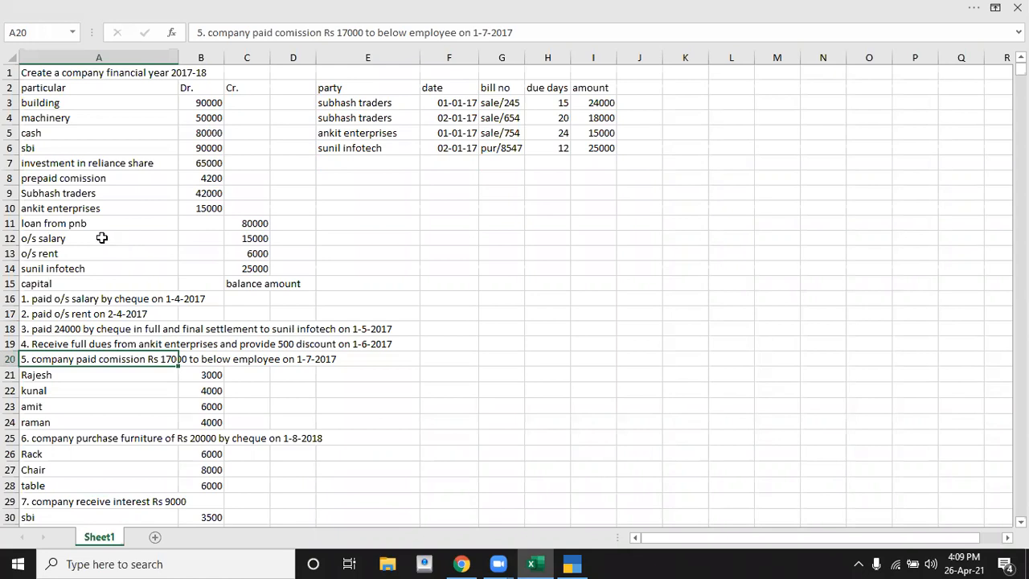
{"action": "left_click", "coordinate": [69, 268]}
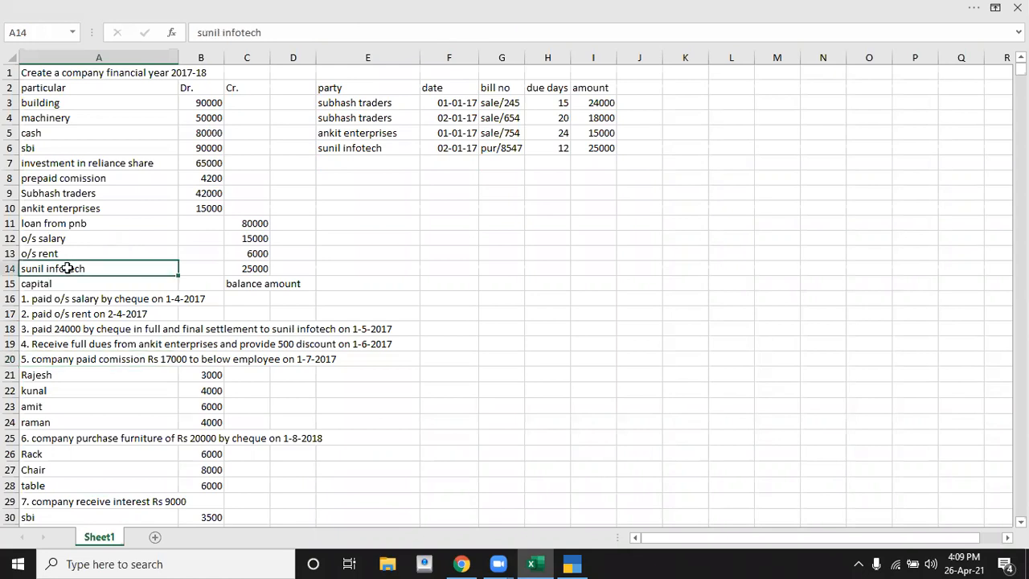
{"action": "left_click", "coordinate": [250, 270]}
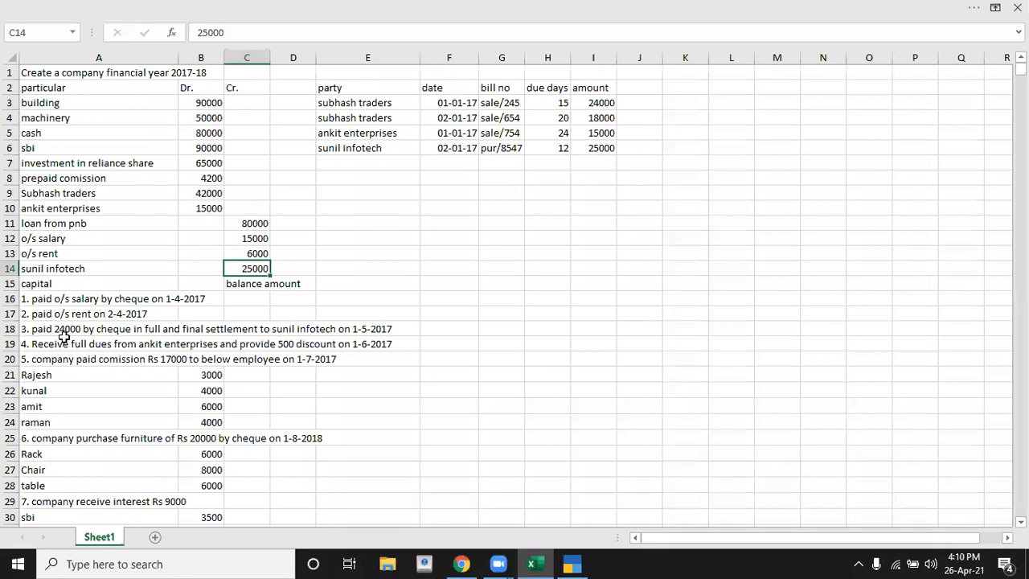
{"action": "key", "text": "Down"}
{"action": "key", "text": "Down"}
{"action": "key", "text": "Down"}
{"action": "key", "text": "Down"}
{"action": "key", "text": "Left"}
{"action": "key", "text": "Left"}
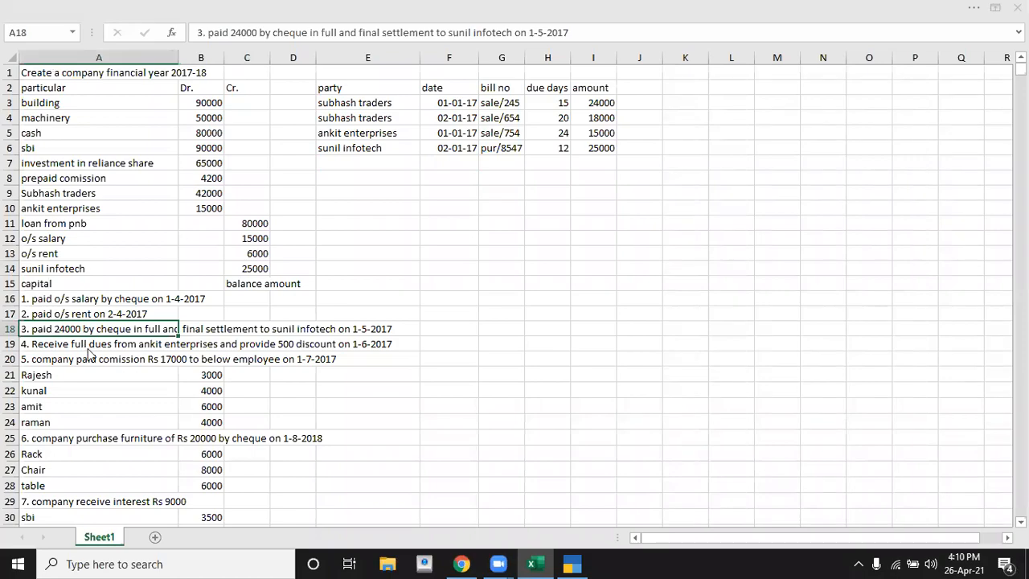
{"action": "key", "text": "alt+Tab"}
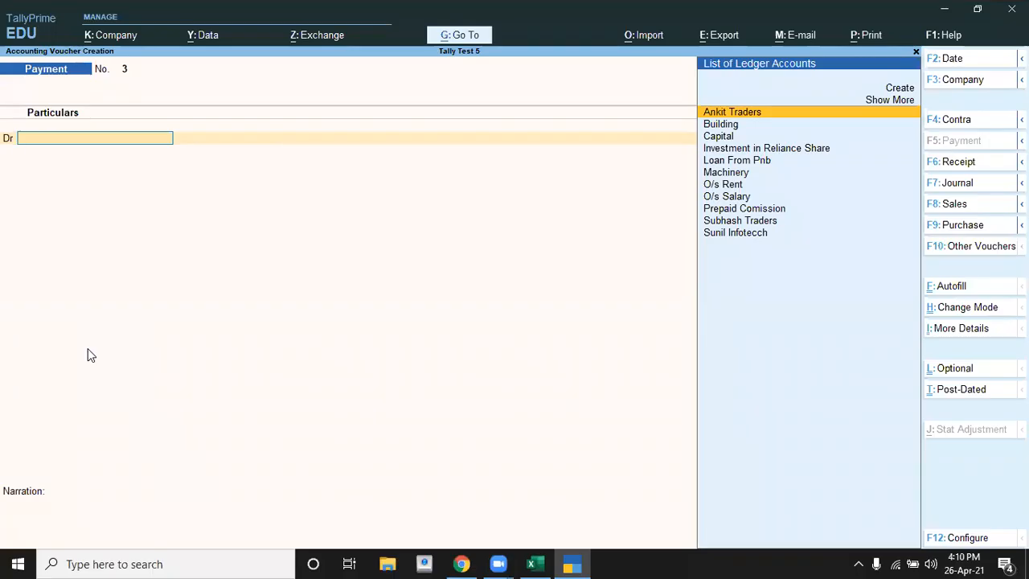
{"action": "key", "text": "alt+Tab"}
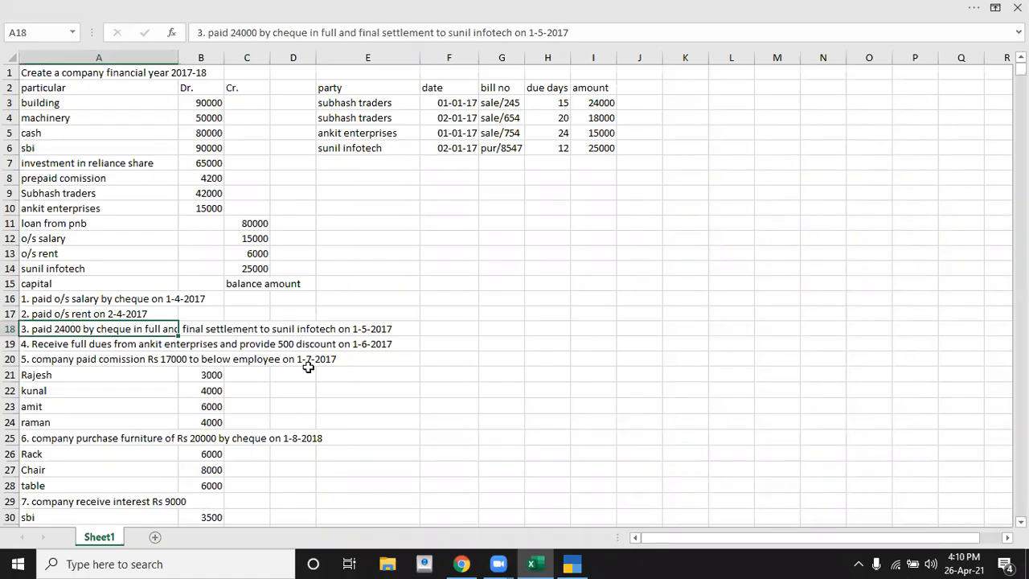
{"action": "key", "text": "alt+Tab"}
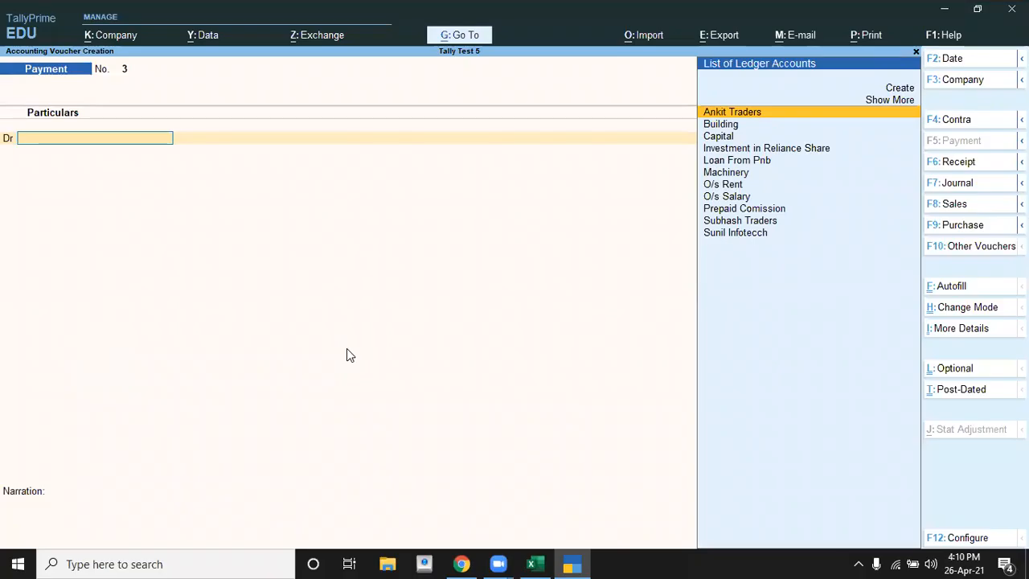
Step: Set the payment voucher's date to 1-5 and debit the Sunil Infotecch ledger with 25,000
{"action": "key", "text": "F2"}
{"action": "type", "text": "1-5"}
{"action": "key", "text": "Return"}
{"action": "type", "text": "S"}
{"action": "key", "text": "Down"}
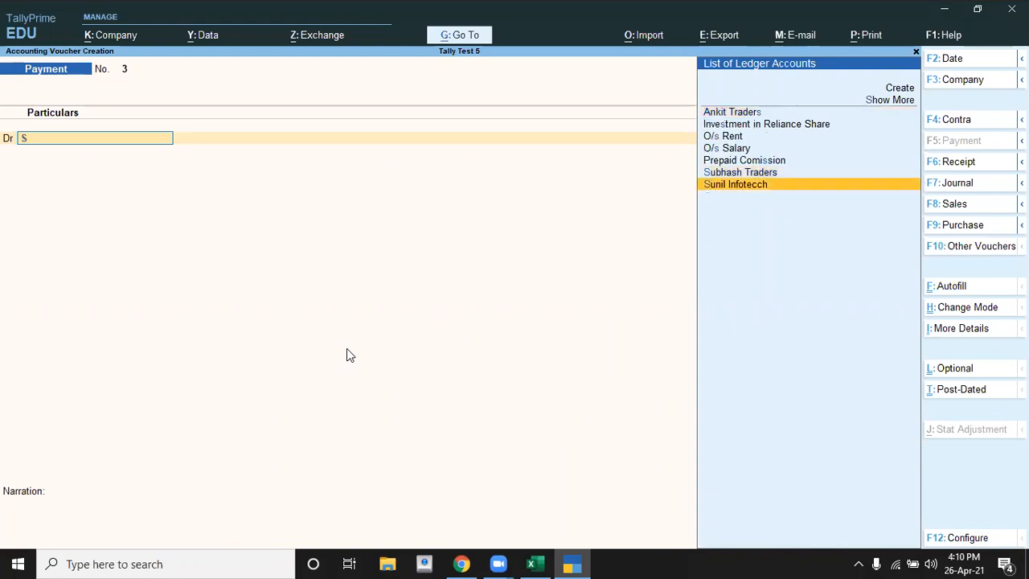
{"action": "key", "text": "Return"}
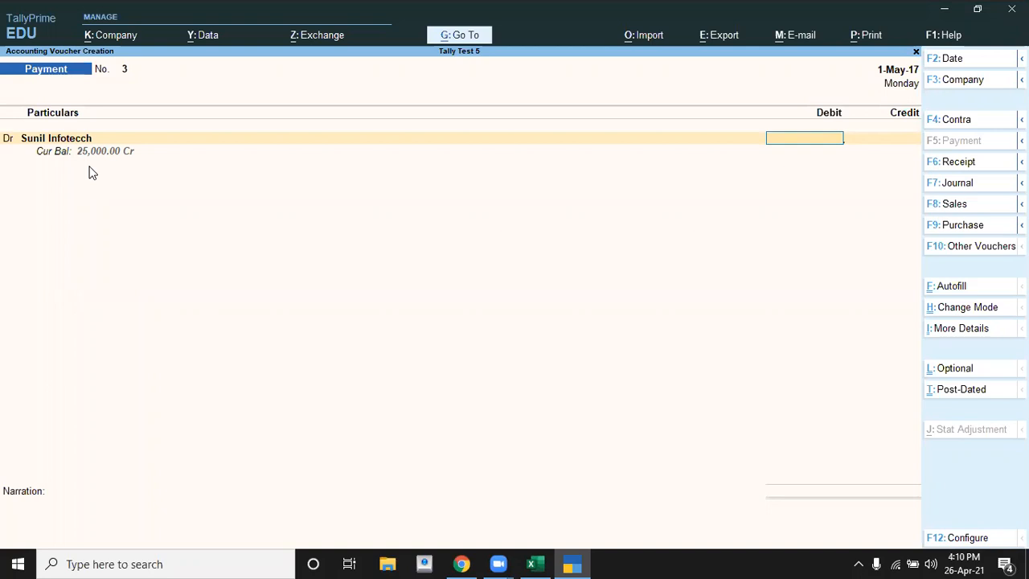
{"action": "type", "text": "25000"}
{"action": "key", "text": "Return"}
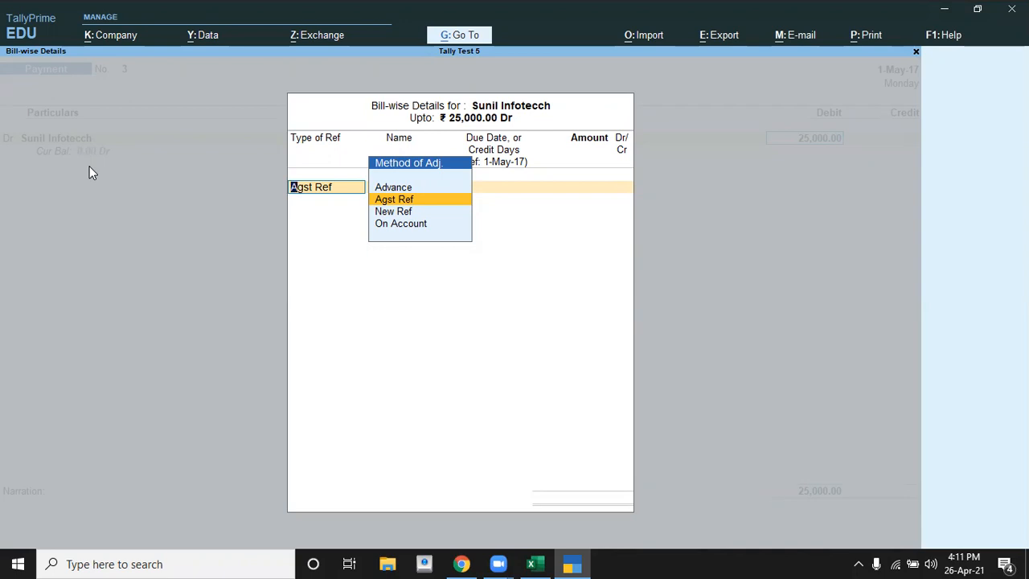
Step: Allocate the 25,000 as Agst Ref against the pending bill Pur/8574 in the bill-wise details
{"action": "key", "text": "Down"}
{"action": "key", "text": "Down"}
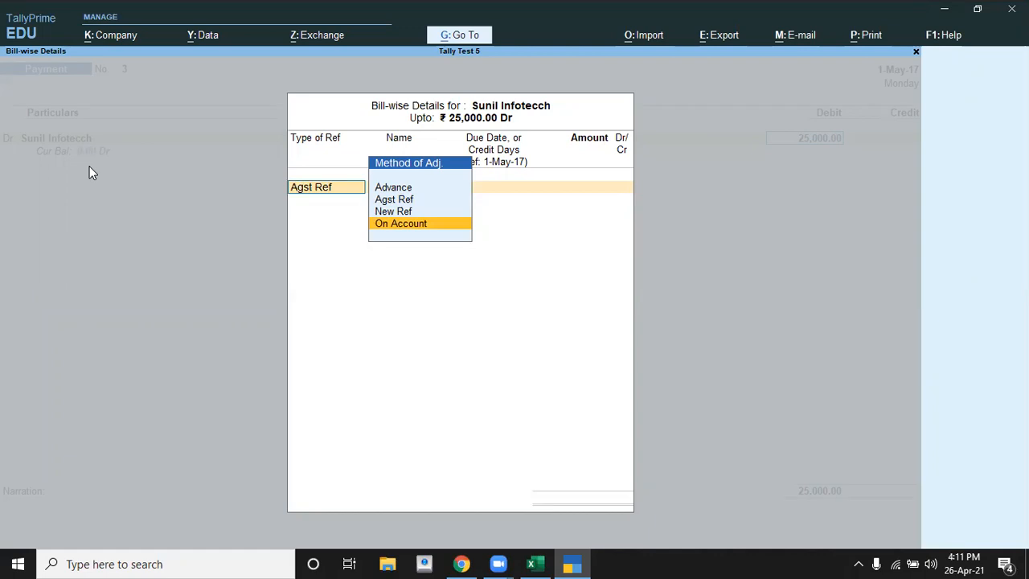
{"action": "key", "text": "Up"}
{"action": "key", "text": "Up"}
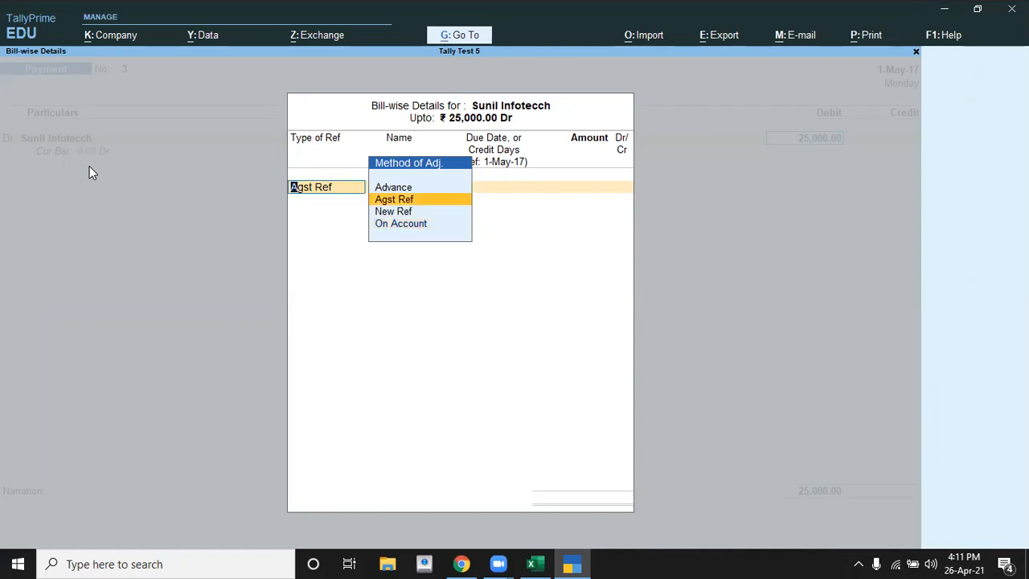
{"action": "key", "text": "Return"}
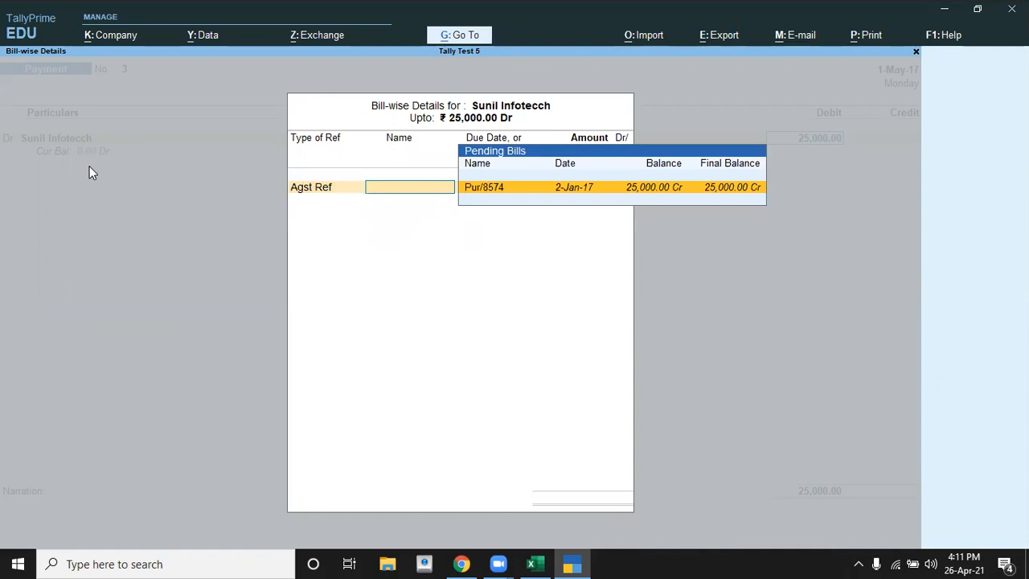
{"action": "key", "text": "Return"}
Step: Start a new ledger named Discount Received from the voucher's credit line
{"action": "key", "text": "Return"}
{"action": "key", "text": "Return"}
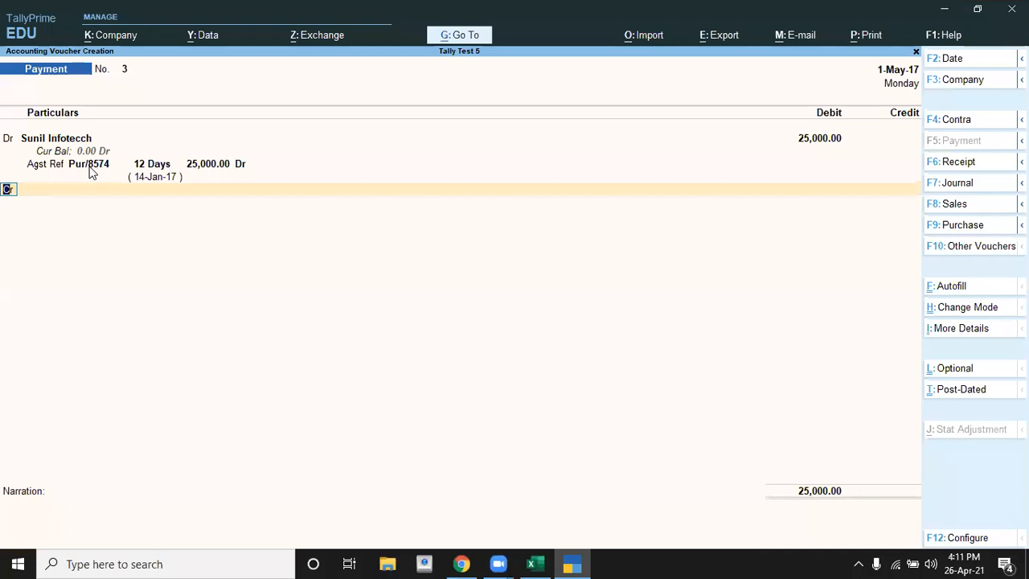
{"action": "key", "text": "Return"}
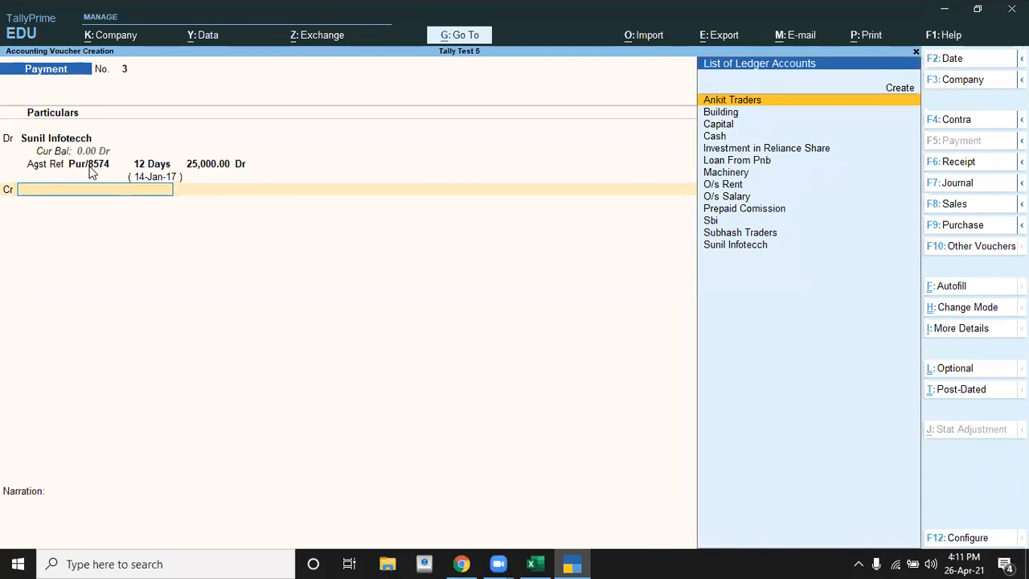
{"action": "key", "text": "alt+c"}
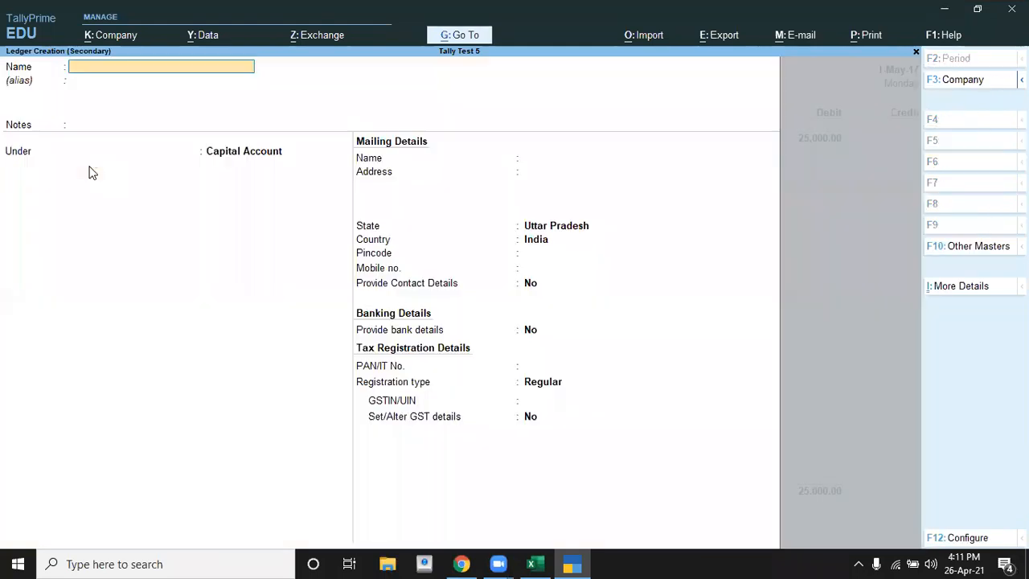
{"action": "type", "text": "Discount Received"}
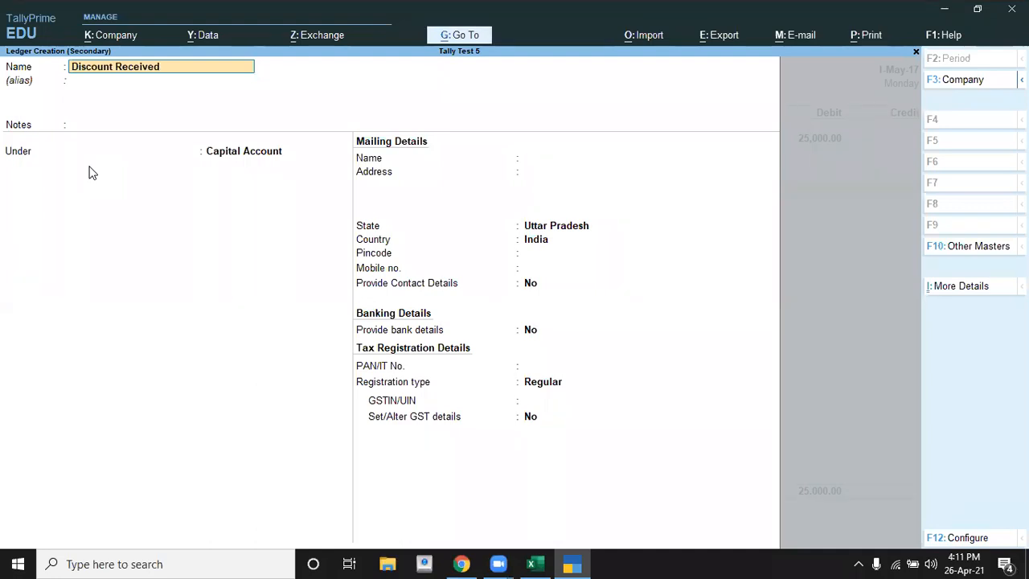
{"action": "key", "text": "Return"}
{"action": "key", "text": "Return"}
{"action": "key", "text": "Return"}
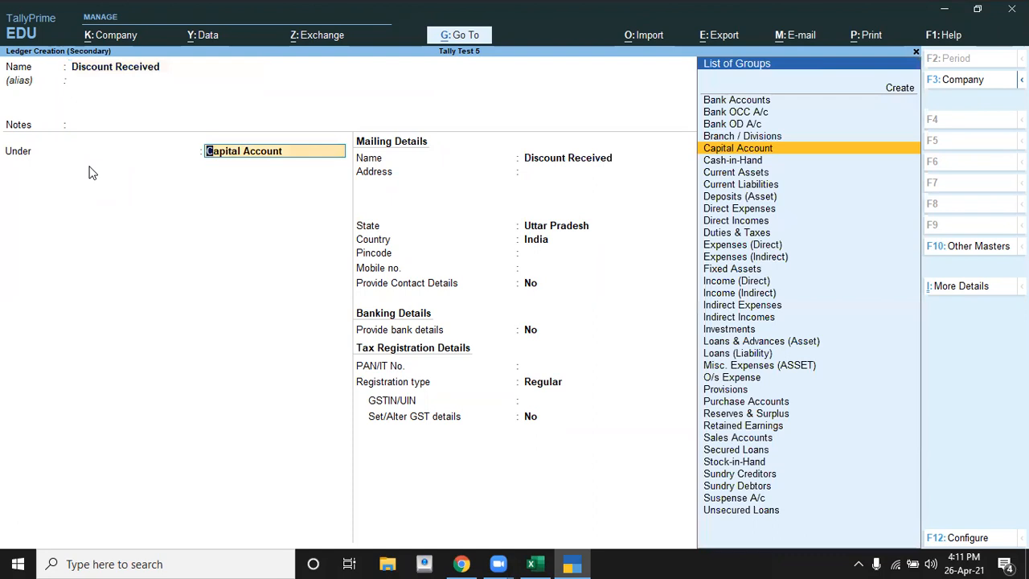
Step: Place the Discount Received ledger under Indirect Incomes, keep its other default details and save it into the credit line
{"action": "key", "text": "BackSpace"}
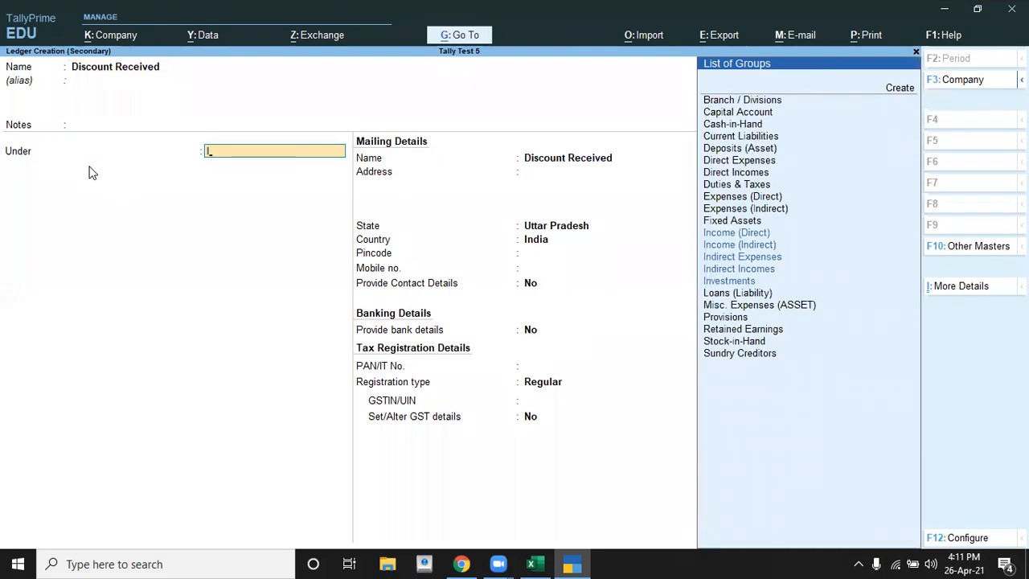
{"action": "key", "text": "Down"}
{"action": "key", "text": "Down"}
{"action": "key", "text": "Down"}
{"action": "key", "text": "Down"}
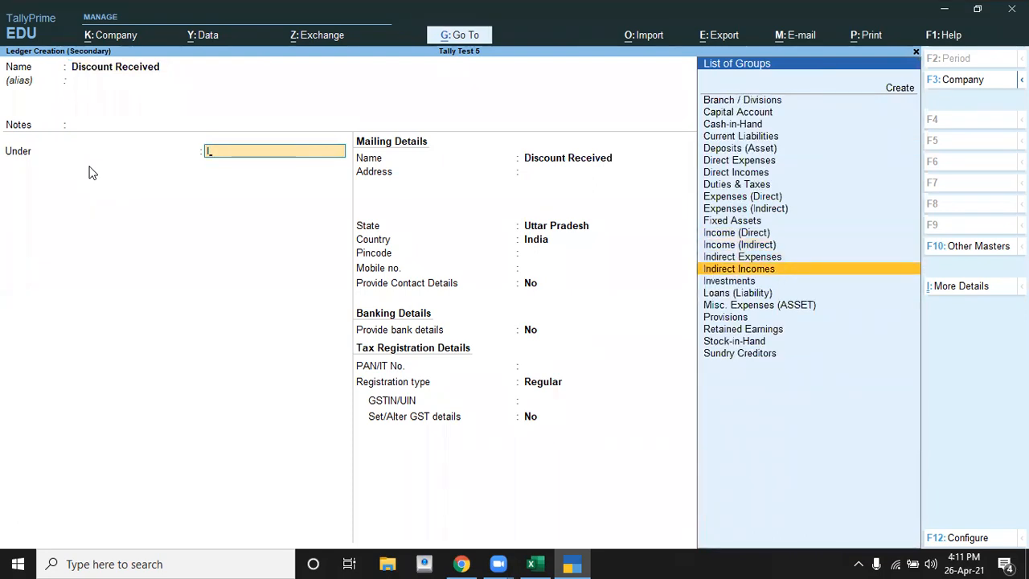
{"action": "key", "text": "Return"}
{"action": "key", "text": "Return"}
{"action": "key", "text": "Return"}
{"action": "key", "text": "Return"}
{"action": "key", "text": "Return"}
{"action": "key", "text": "Return"}
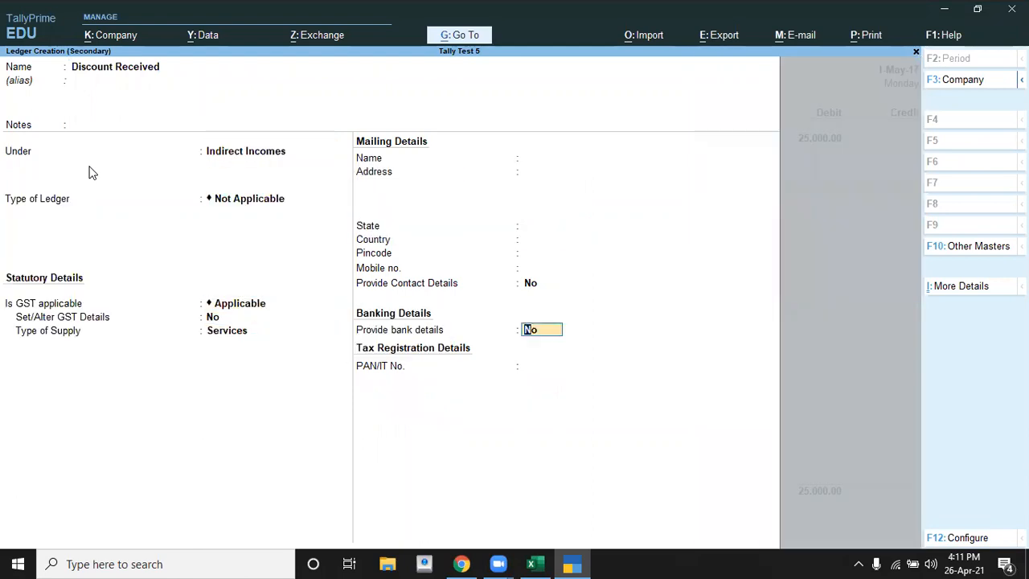
{"action": "key", "text": "Return"}
{"action": "key", "text": "Return"}
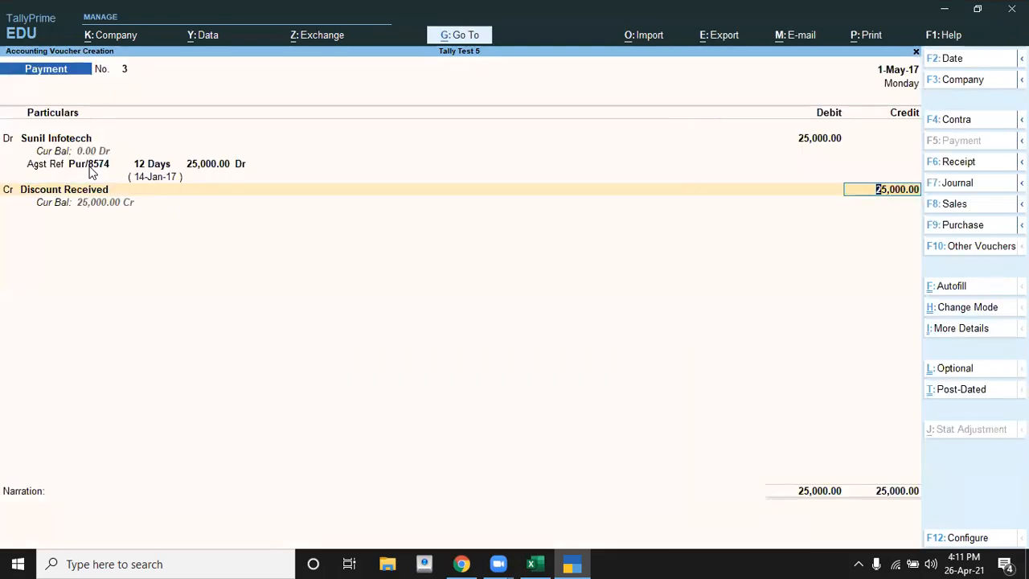
Step: Check transaction 3 in the Excel exercise sheet, and set the Discount Received credit to 1,000 in the TallyPrime payment voucher
{"action": "key", "text": "ctrl"}
{"action": "key", "text": "alt+Tab"}
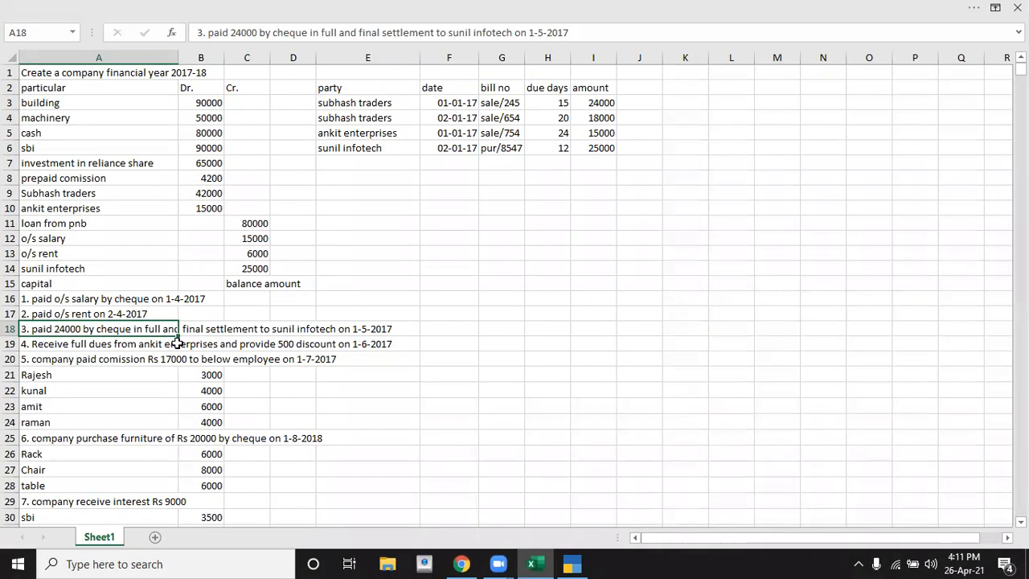
{"action": "key", "text": "alt+Tab"}
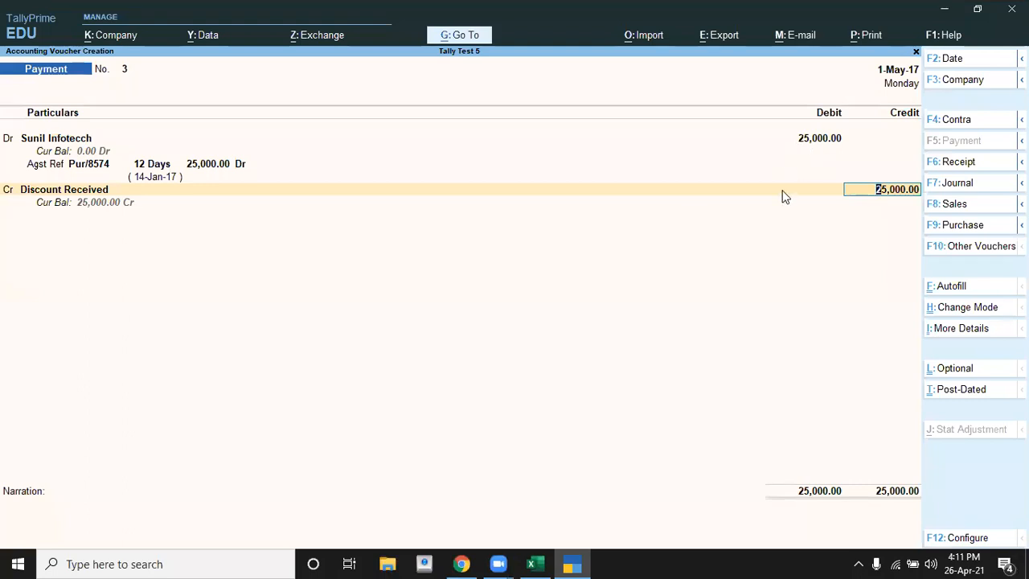
{"action": "type", "text": "1000"}
{"action": "key", "text": "Return"}
{"action": "key", "text": "Return"}
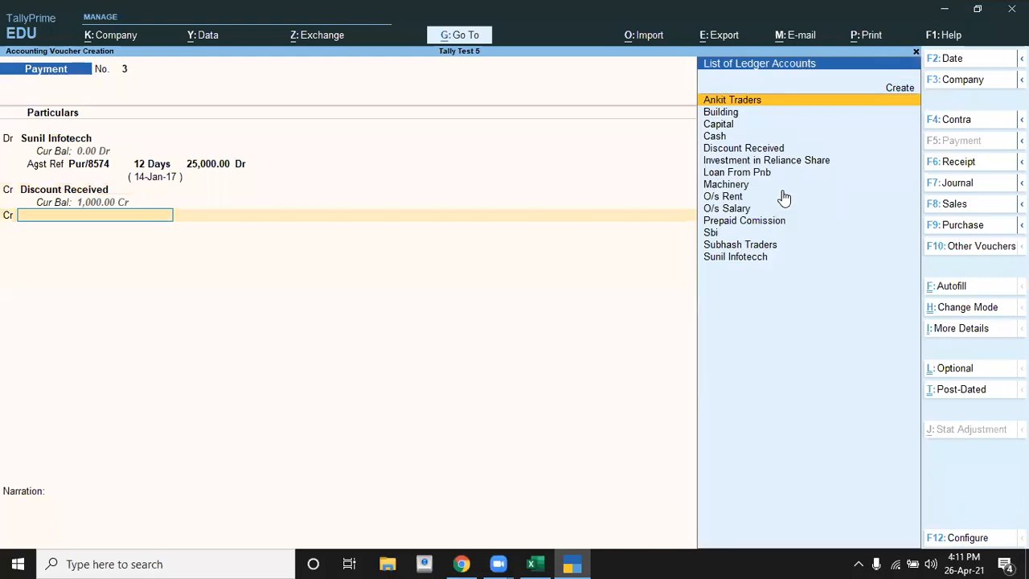
Step: Credit the remaining 24,000 to the Sbi ledger, keeping the Cheque transaction type and default bank allocation details
{"action": "key", "text": "alt+Tab"}
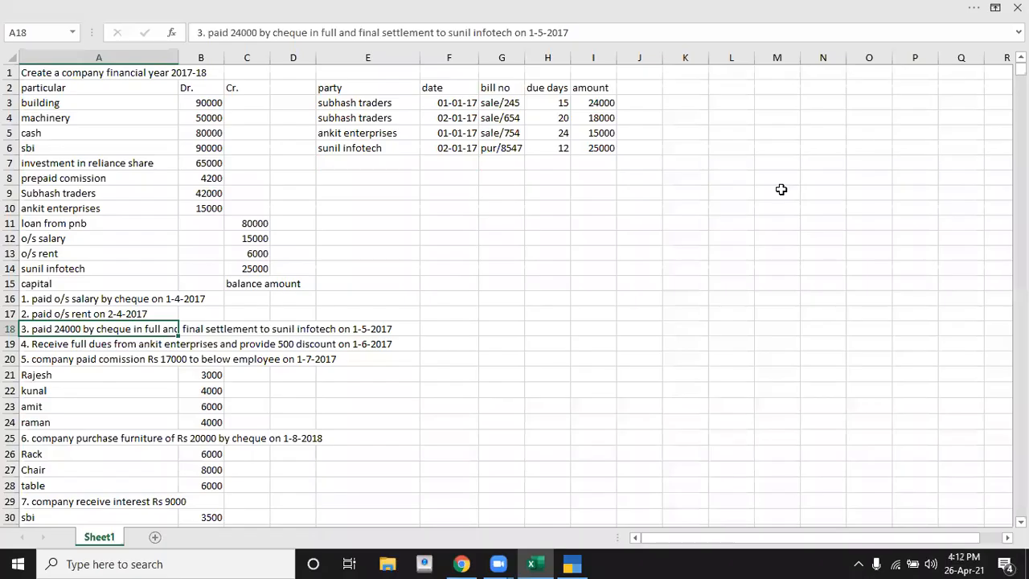
{"action": "key", "text": "alt+Tab"}
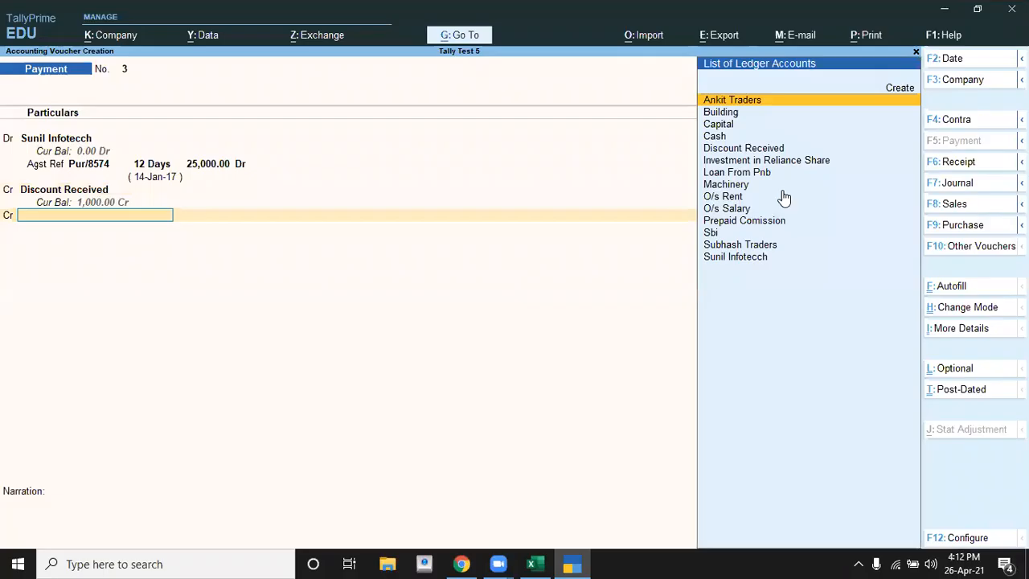
{"action": "key", "text": "Down"}
{"action": "key", "text": "Down"}
{"action": "key", "text": "Down"}
{"action": "key", "text": "Down"}
{"action": "key", "text": "Down"}
{"action": "key", "text": "Down"}
{"action": "key", "text": "Down"}
{"action": "key", "text": "Down"}
{"action": "key", "text": "Down"}
{"action": "key", "text": "Down"}
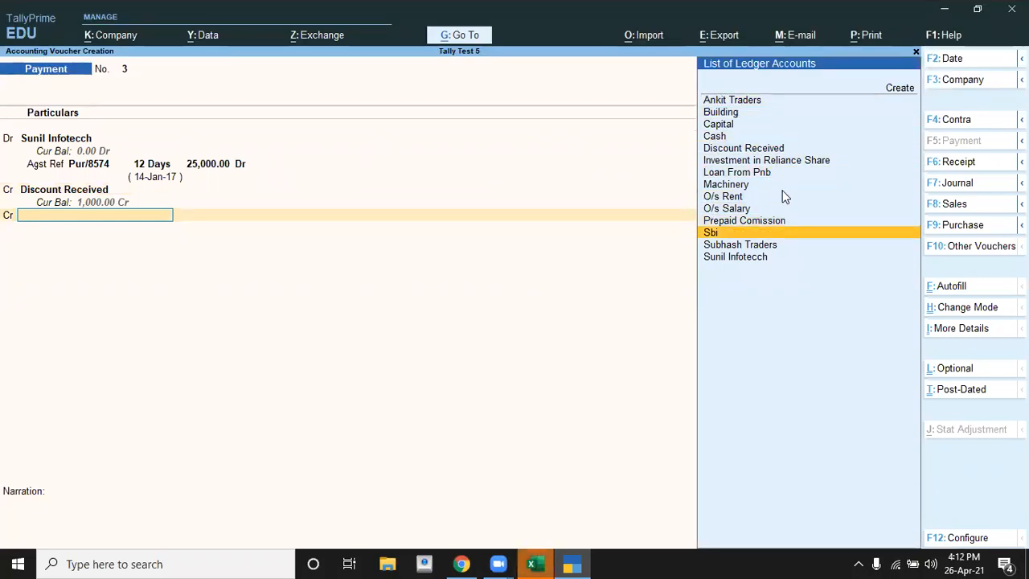
{"action": "key", "text": "Return"}
{"action": "key", "text": "Return"}
{"action": "key", "text": "Return"}
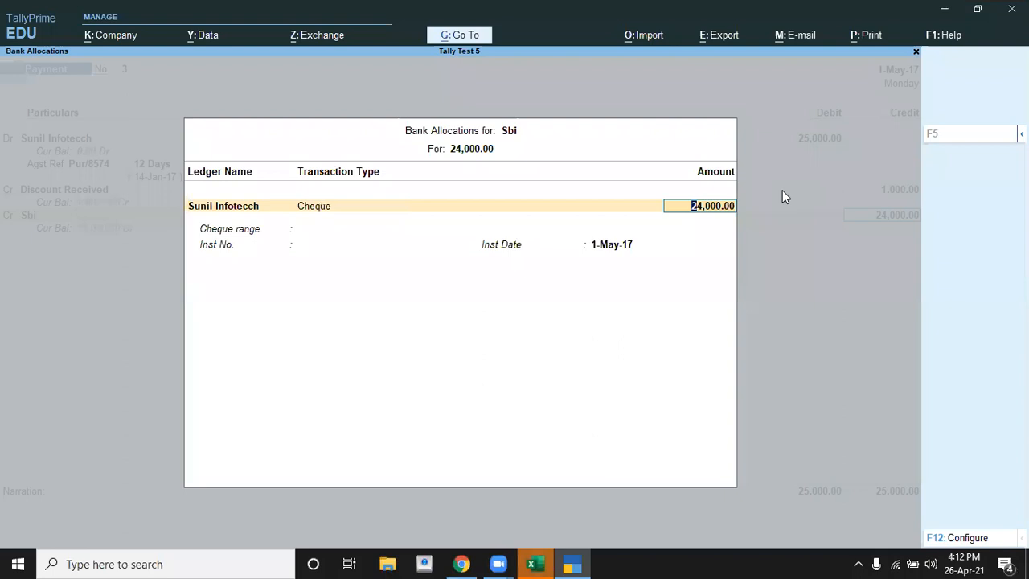
{"action": "key", "text": "Return"}
{"action": "key", "text": "Return"}
{"action": "key", "text": "Return"}
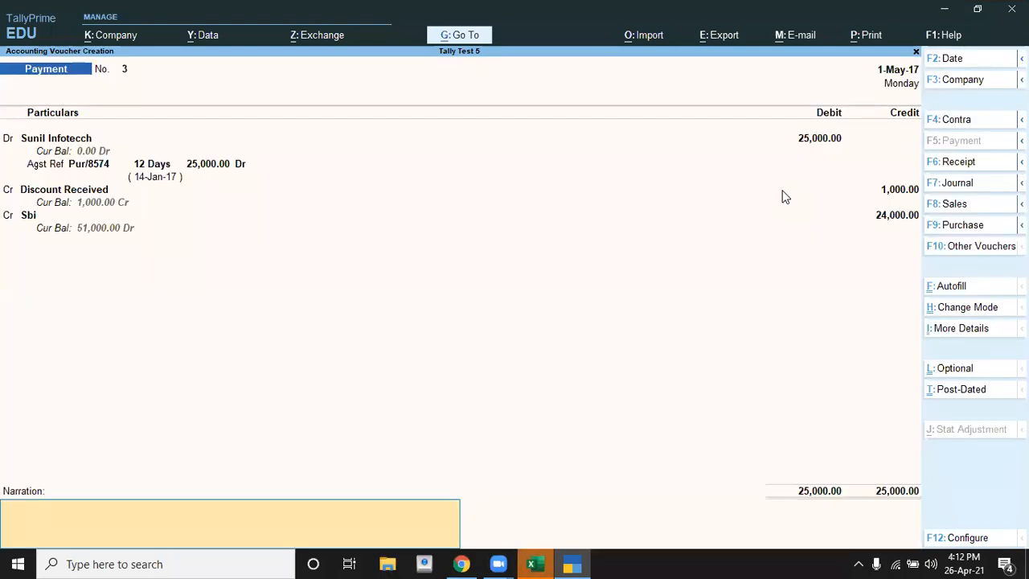
Step: Enter the narration "being amount paid by cheque to suniil infotech" and finish the payment voucher
{"action": "type", "text": "being "}
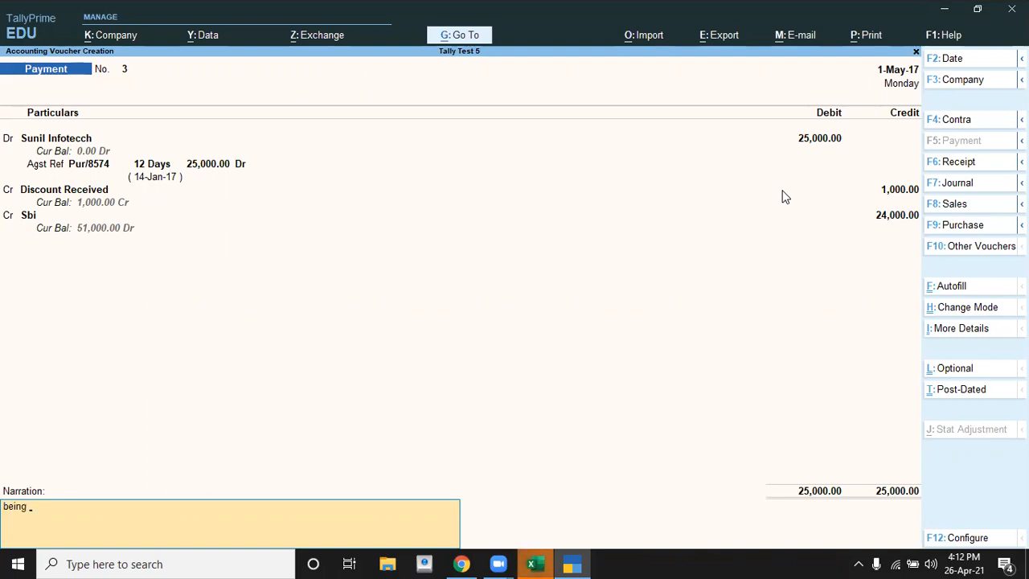
{"action": "type", "text": "amount paid by cheque"}
{"action": "type", "text": "to"}
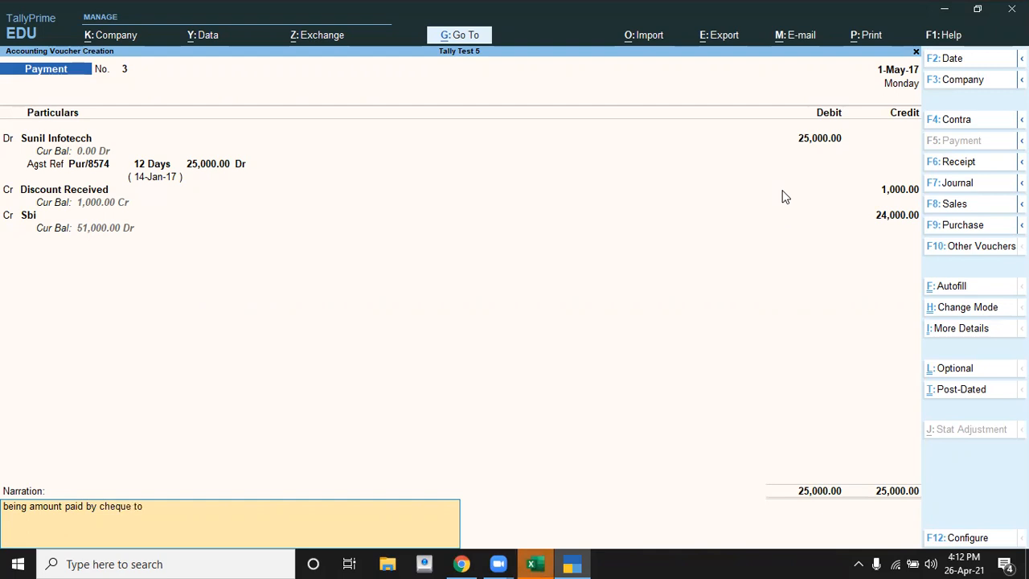
{"action": "type", "text": " suniil infotech"}
{"action": "key", "text": "Return"}
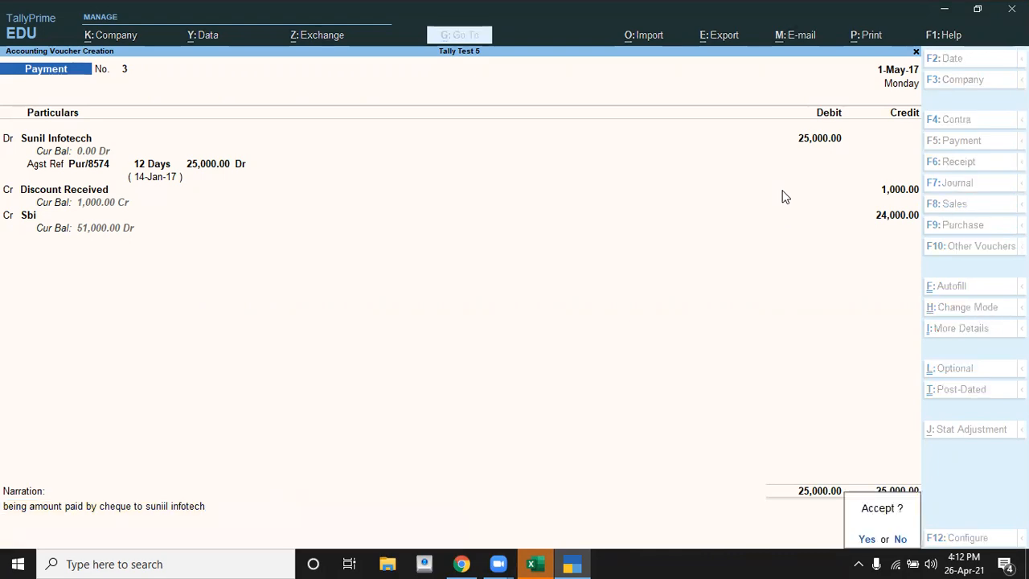
Step: Read transaction 4 in the Excel exercise sheet and change the new TallyPrime voucher to the Receipt type
{"action": "key", "text": "alt+Tab"}
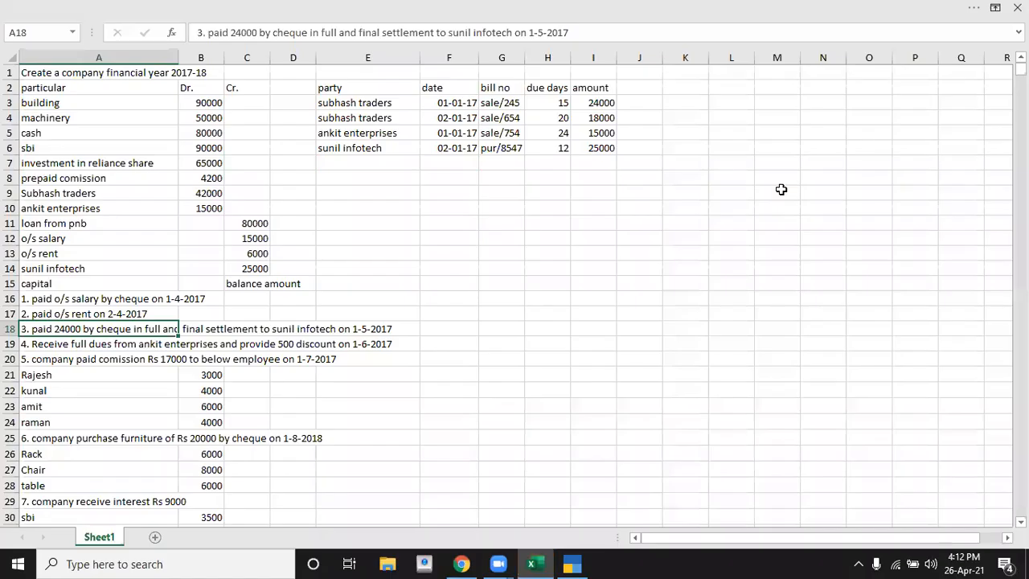
{"action": "key", "text": "Down"}
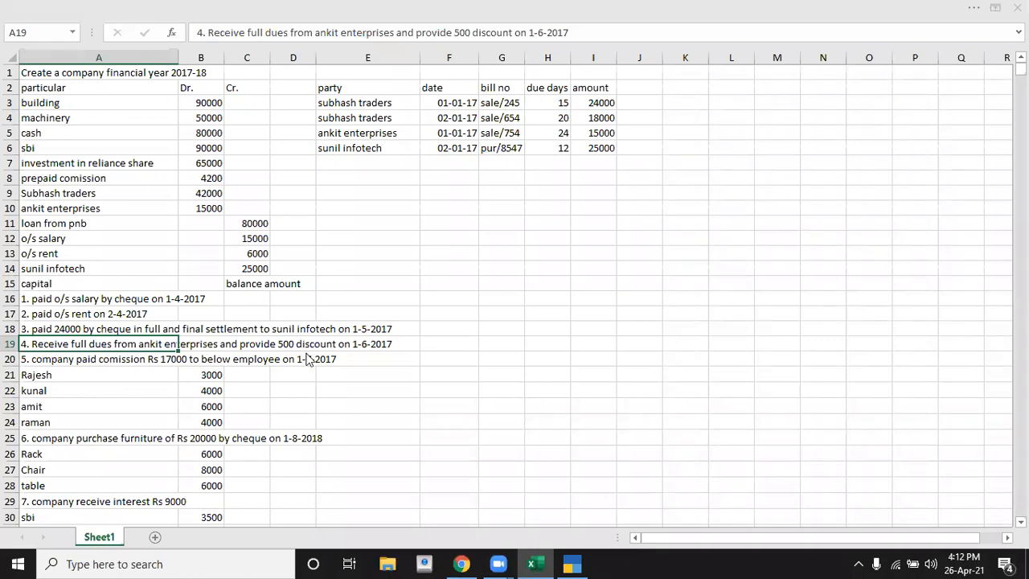
{"action": "key", "text": "alt+Tab"}
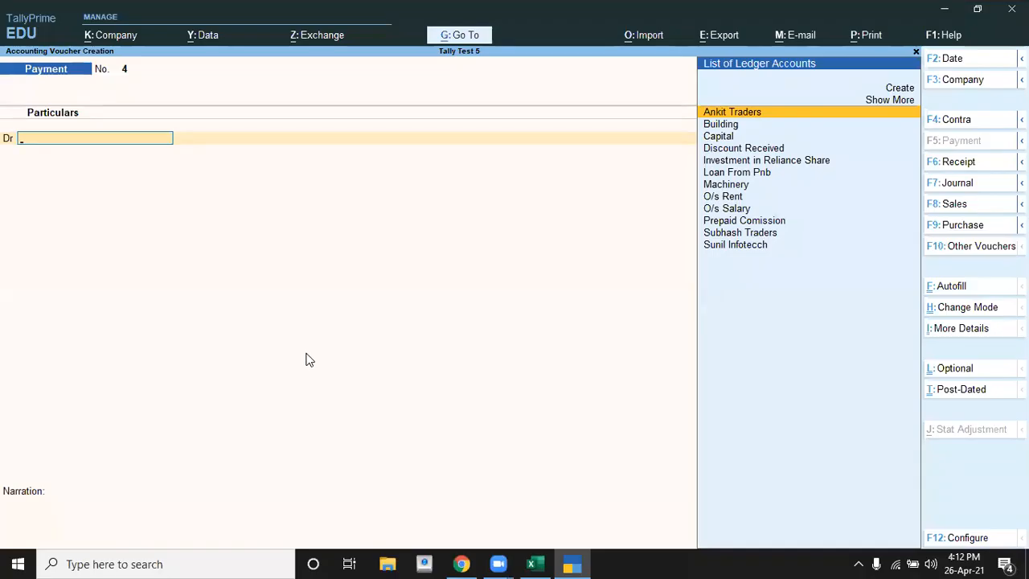
{"action": "key", "text": "F6"}
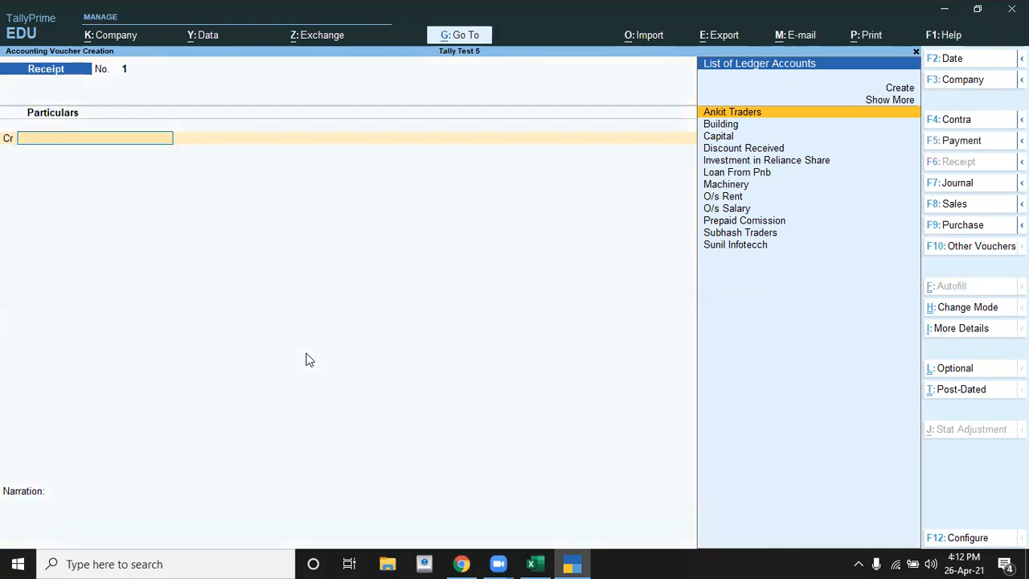
{"action": "key", "text": "alt+Tab"}
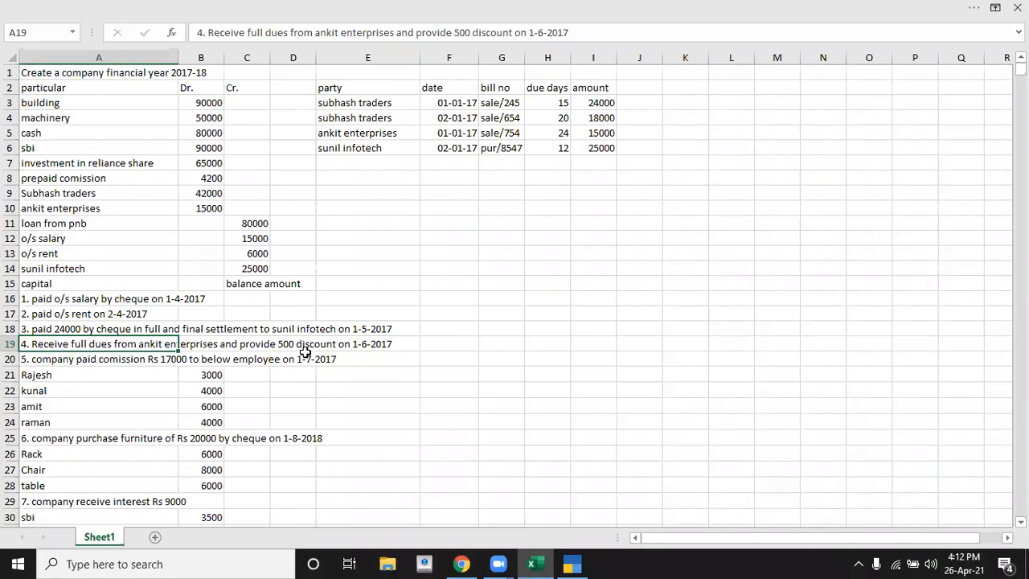
{"action": "key", "text": "Down"}
{"action": "key", "text": "Up"}
{"action": "key", "text": "alt+Tab"}
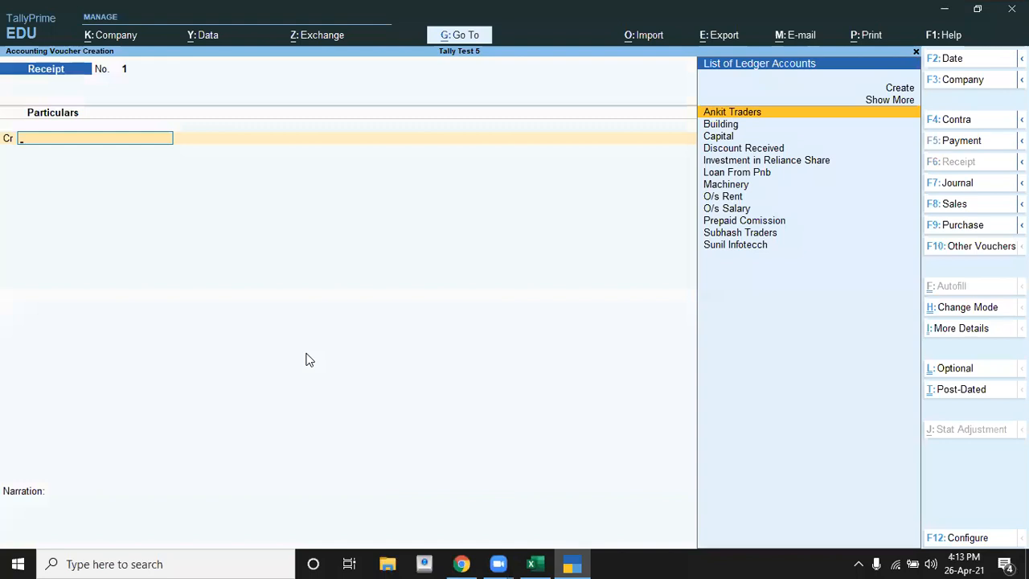
Step: Credit the Ankit Traders ledger with 15,000 in the receipt voucher
{"action": "type", "text": "A"}
{"action": "key", "text": "Return"}
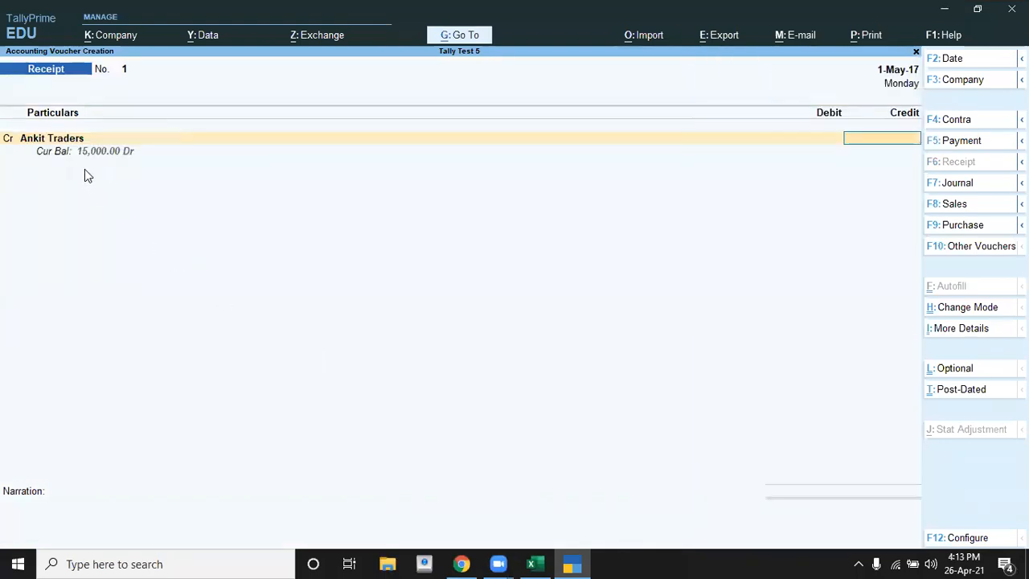
{"action": "type", "text": "15000"}
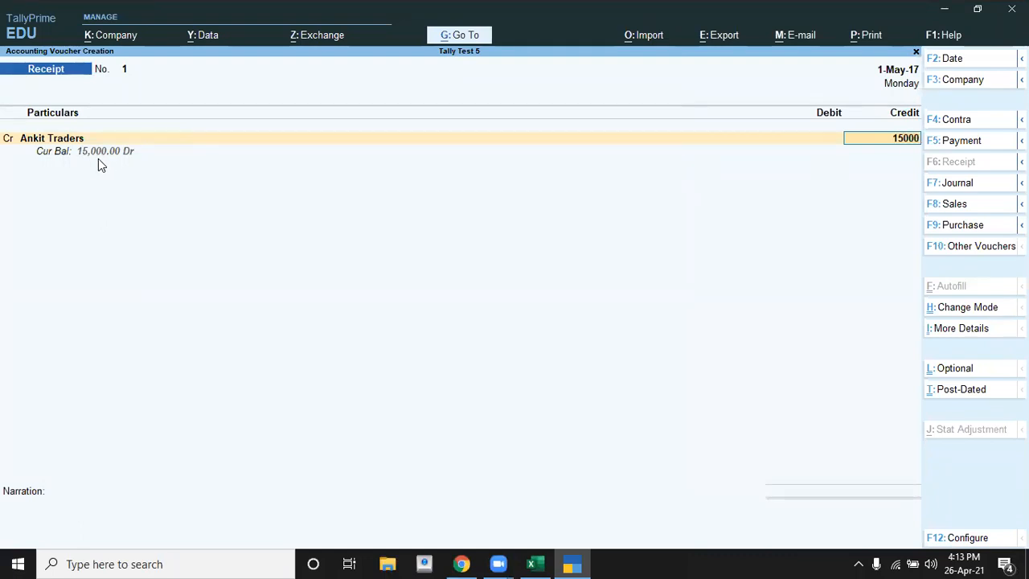
{"action": "key", "text": "Return"}
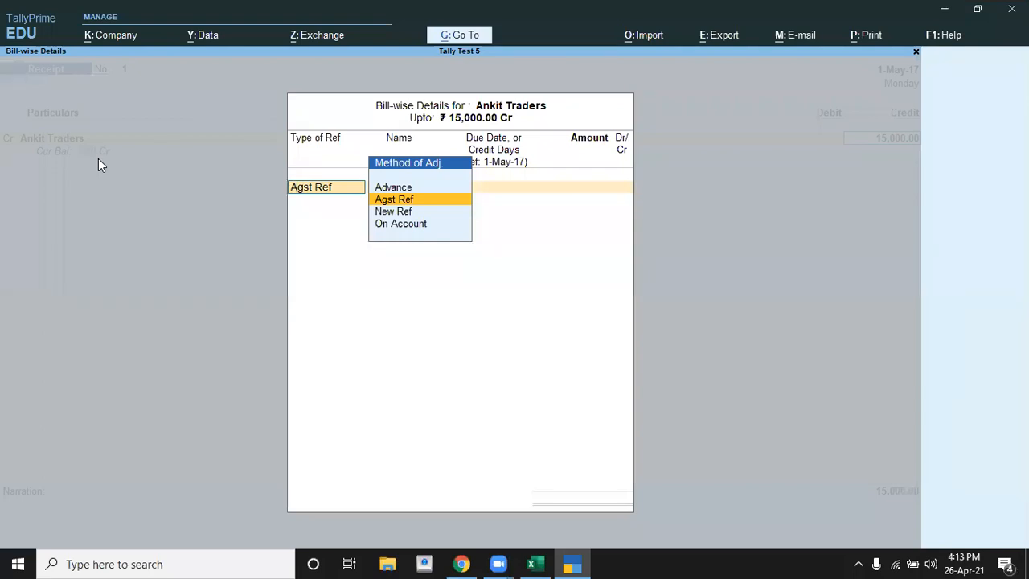
Step: Allocate the 15,000 as Agst Ref against the pending bill Sale/754 in the bill-wise details
{"action": "key", "text": "Return"}
{"action": "key", "text": "Return"}
{"action": "key", "text": "Return"}
{"action": "key", "text": "Return"}
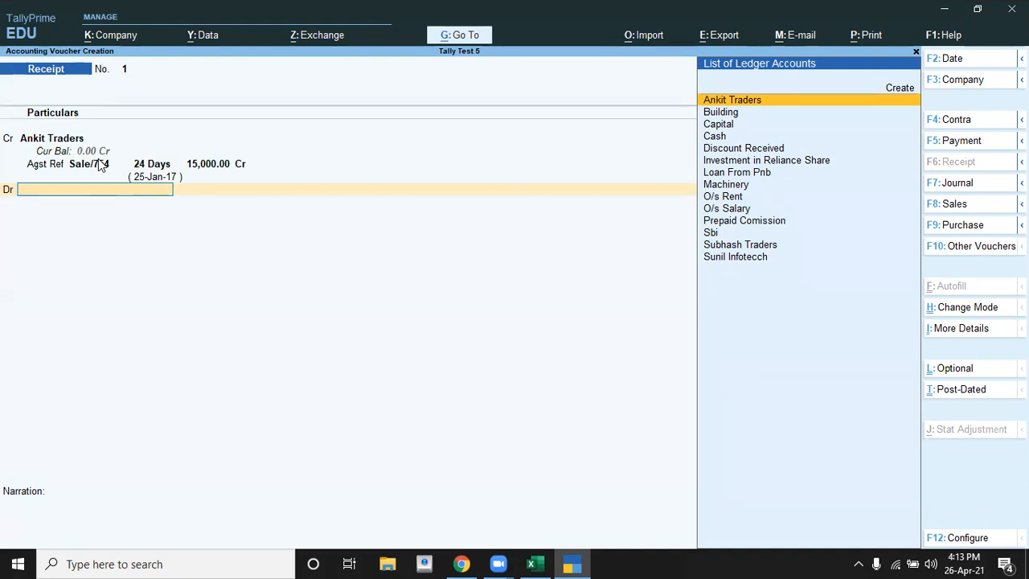
Step: Start a new ledger named Discount Allowed from the receipt voucher's debit line
{"action": "key", "text": "alt+c"}
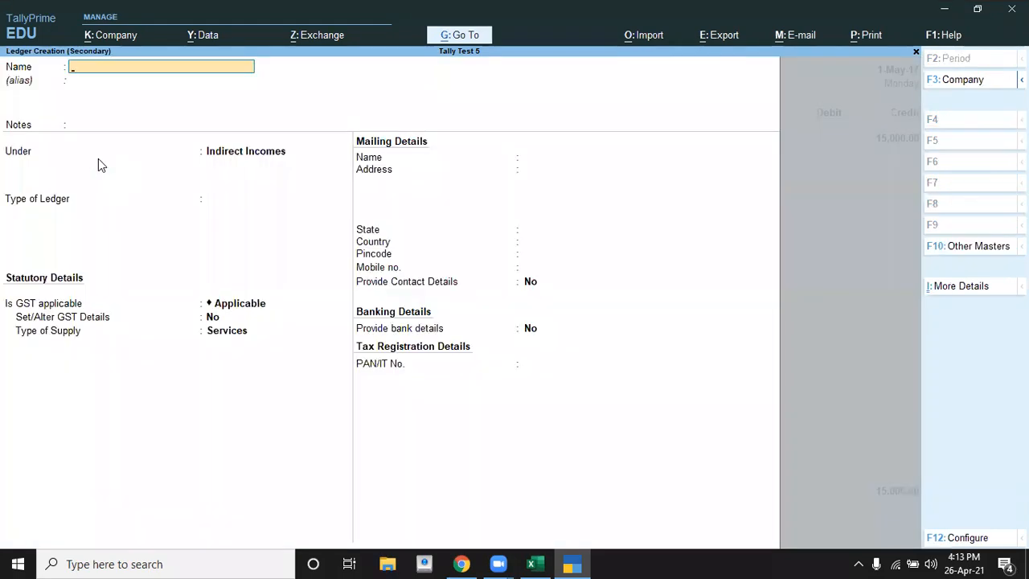
{"action": "type", "text": "Discount Allowed"}
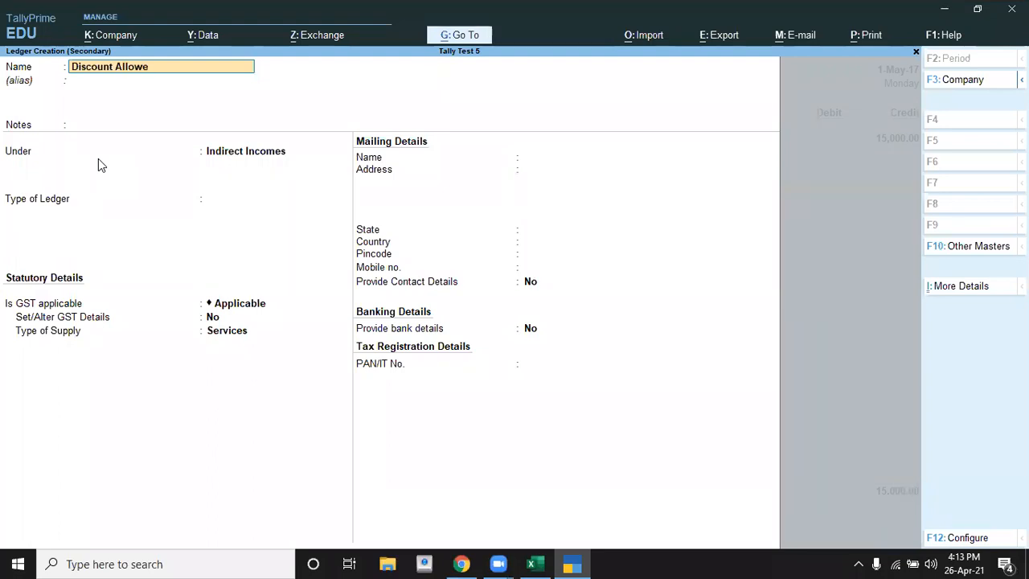
{"action": "key", "text": "Return"}
{"action": "key", "text": "Return"}
{"action": "key", "text": "Return"}
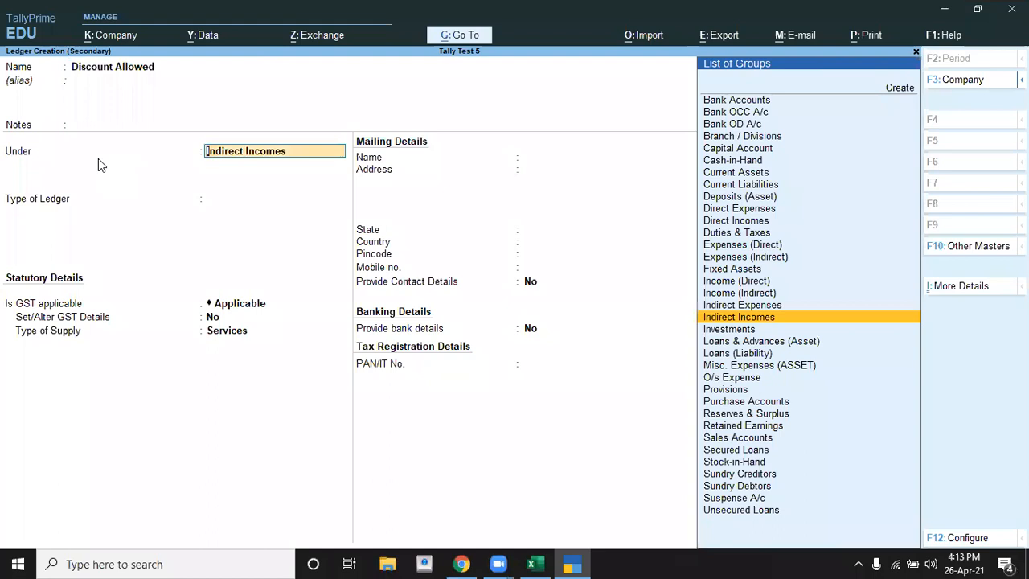
Step: Place the Discount Allowed ledger under Indirect Expenses, keep its other default details and save it into the debit line
{"action": "type", "text": "I"}
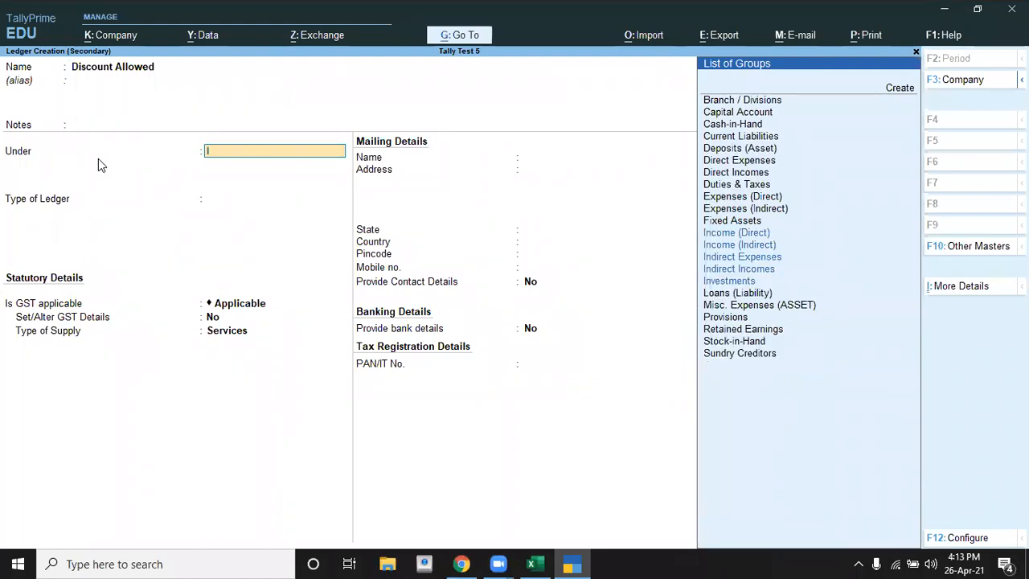
{"action": "key", "text": "Down"}
{"action": "key", "text": "Down"}
{"action": "key", "text": "Down"}
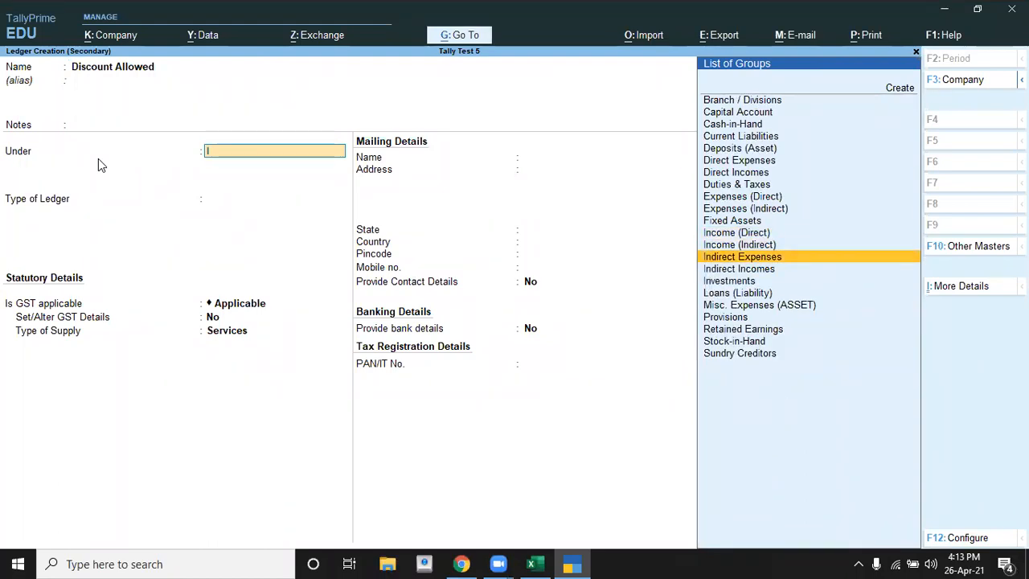
{"action": "key", "text": "Return"}
{"action": "key", "text": "Return"}
{"action": "key", "text": "Return"}
{"action": "key", "text": "Return"}
{"action": "key", "text": "Return"}
{"action": "key", "text": "Return"}
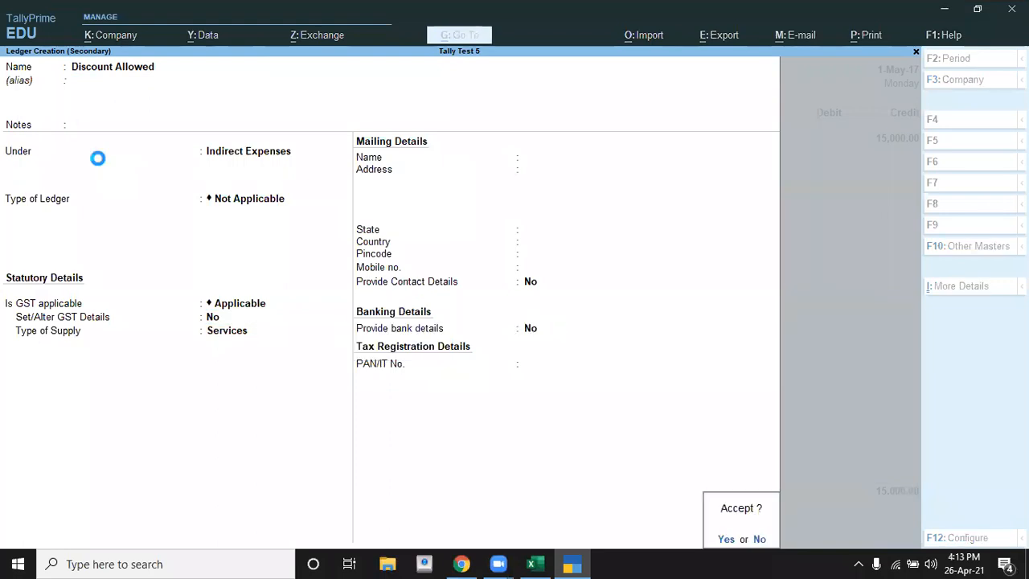
{"action": "key", "text": "Return"}
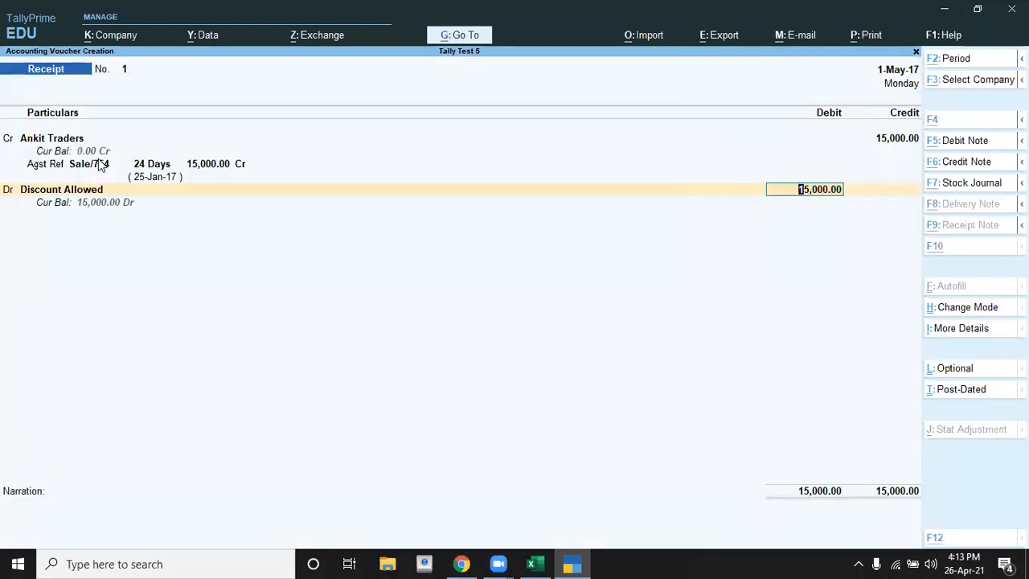
Step: Check the discount in transaction 4 of the Excel sheet and set the Discount Allowed debit to 500
{"action": "key", "text": "alt+Tab"}
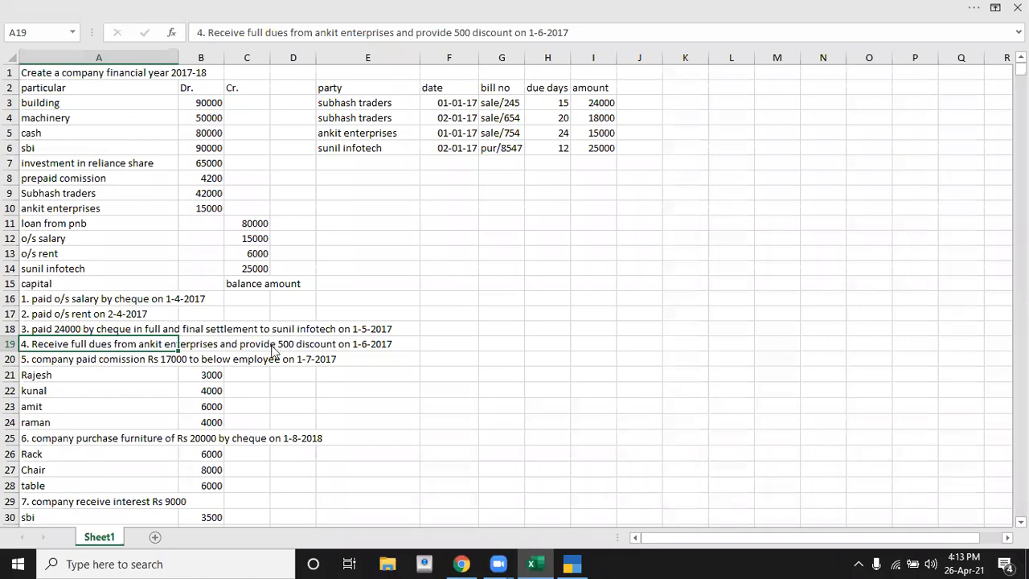
{"action": "key", "text": "alt+Tab"}
{"action": "type", "text": "500"}
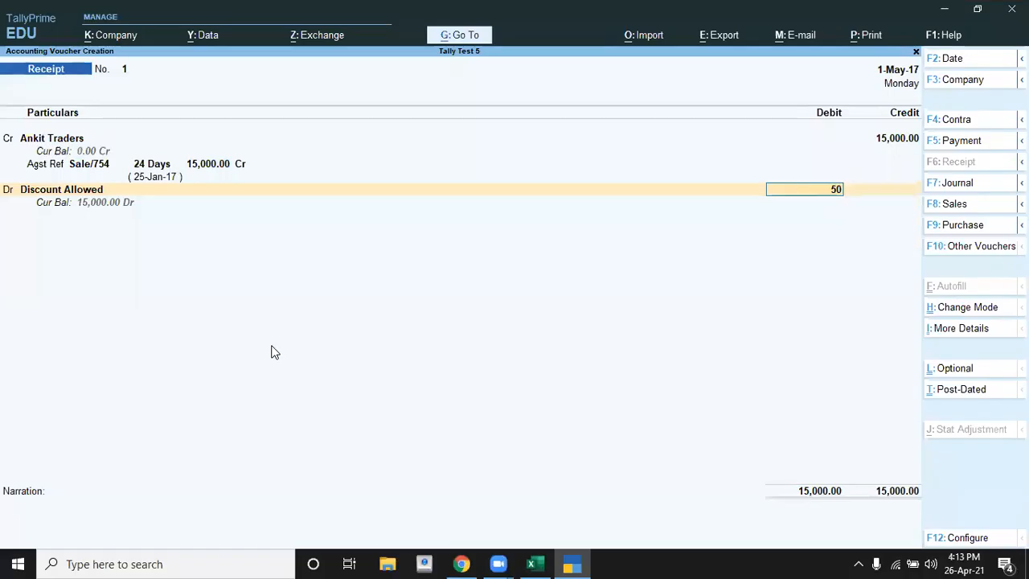
{"action": "key", "text": "Return"}
{"action": "key", "text": "Return"}
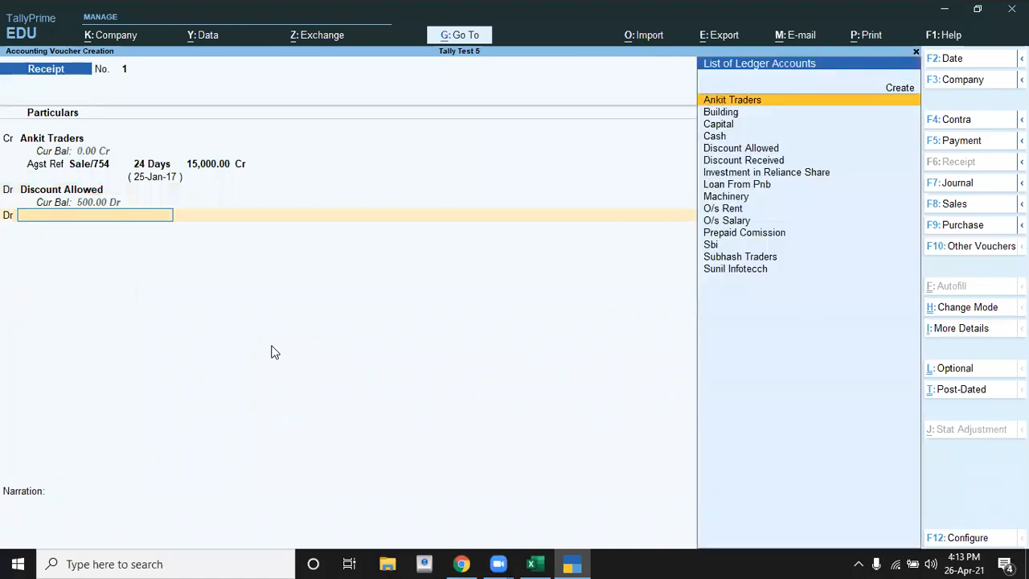
Step: Recheck transaction 4 in the Excel sheet and debit the remaining 14,500 to the Cash ledger in TallyPrime
{"action": "key", "text": "Down"}
{"action": "key", "text": "alt+Tab"}
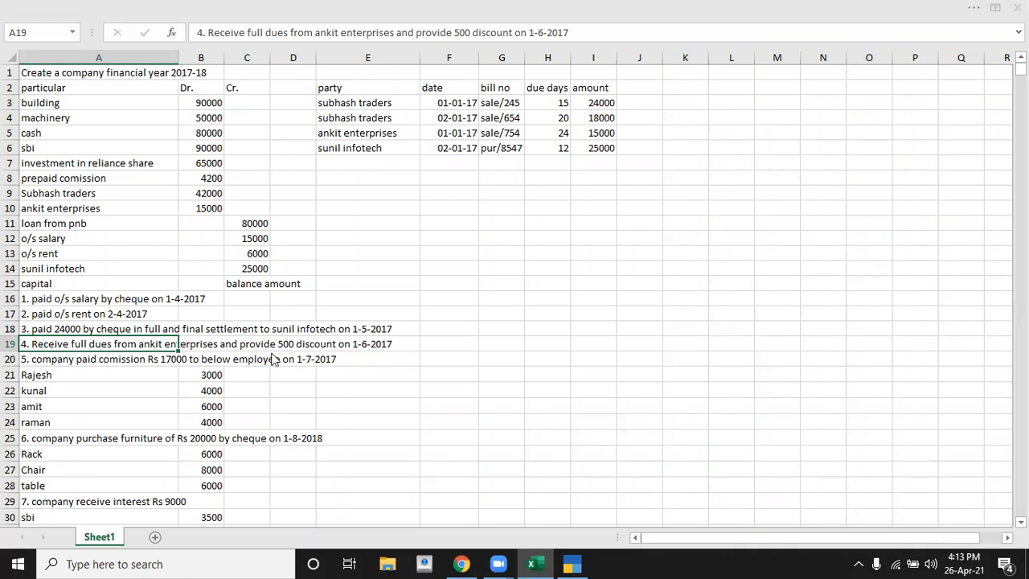
{"action": "key", "text": "alt+Tab"}
{"action": "key", "text": "Return"}
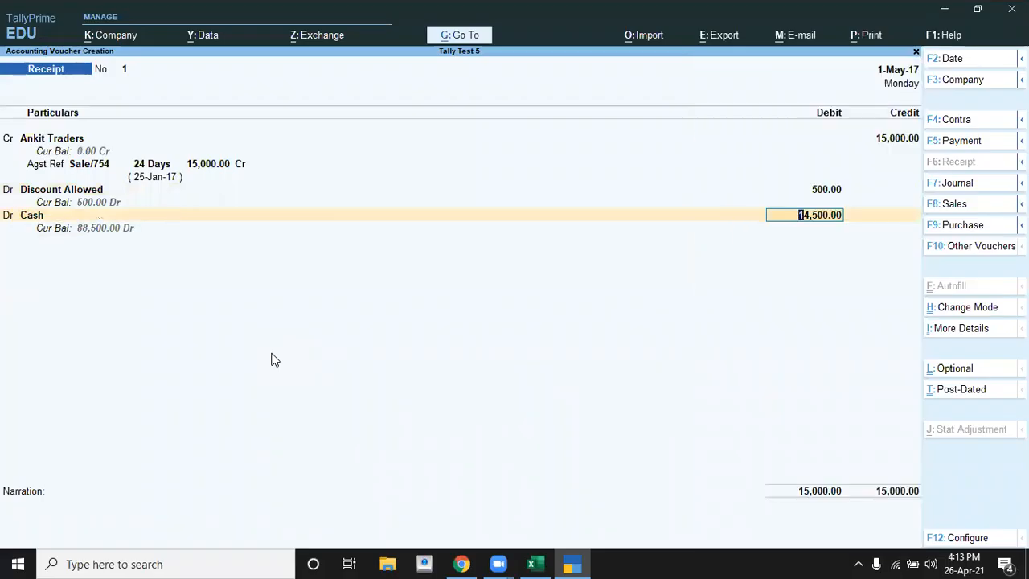
{"action": "key", "text": "Return"}
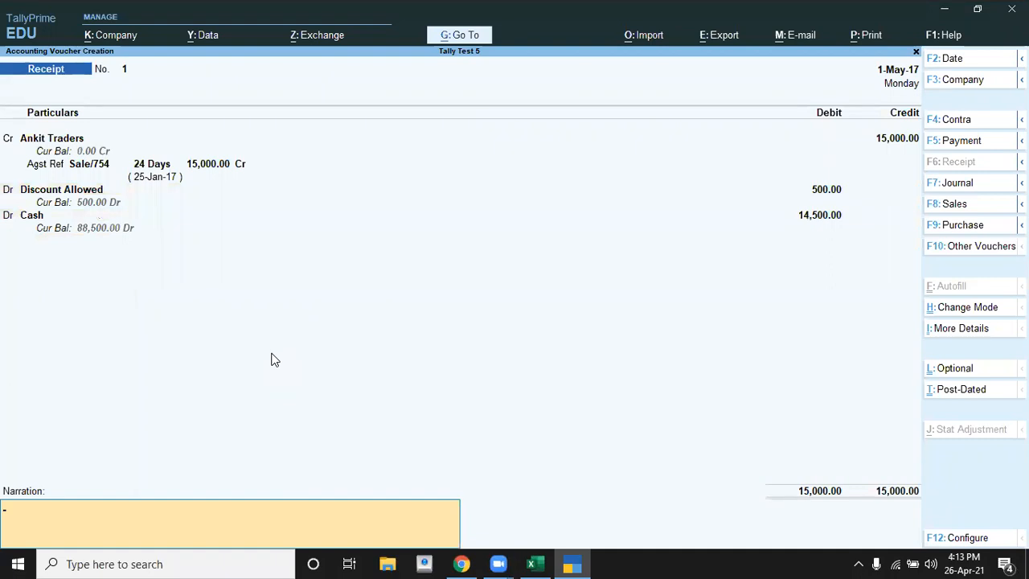
Step: Enter the narration "being amount received from anikit by cash" and save the receipt voucher
{"action": "type", "text": "being"}
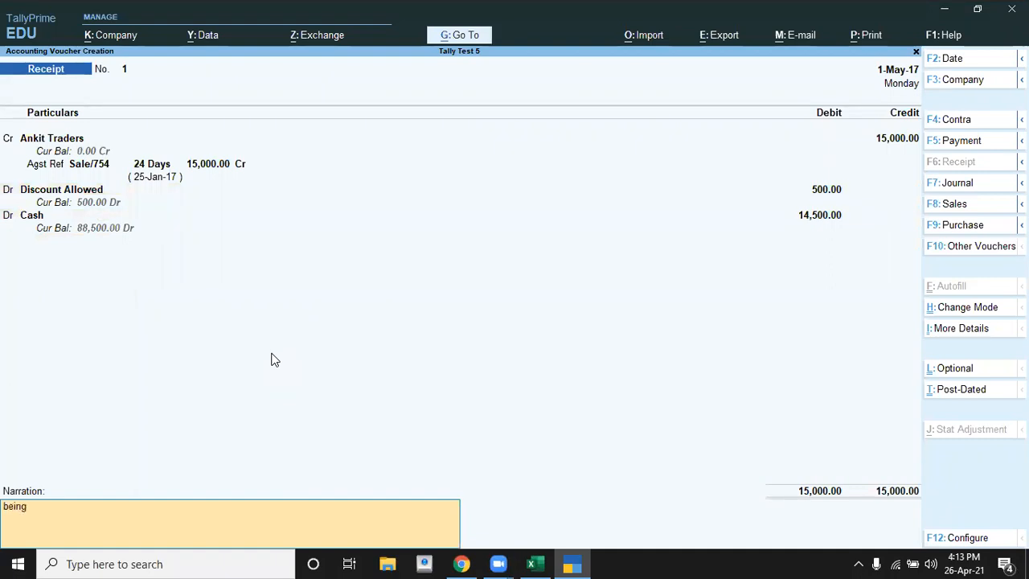
{"action": "type", "text": " amount receie"}
{"action": "key", "text": "BackSpace"}
{"action": "type", "text": "ived from anikit by chas"}
{"action": "key", "text": "BackSpace"}
{"action": "key", "text": "BackSpace"}
{"action": "key", "text": "BackSpace"}
{"action": "type", "text": "ash"}
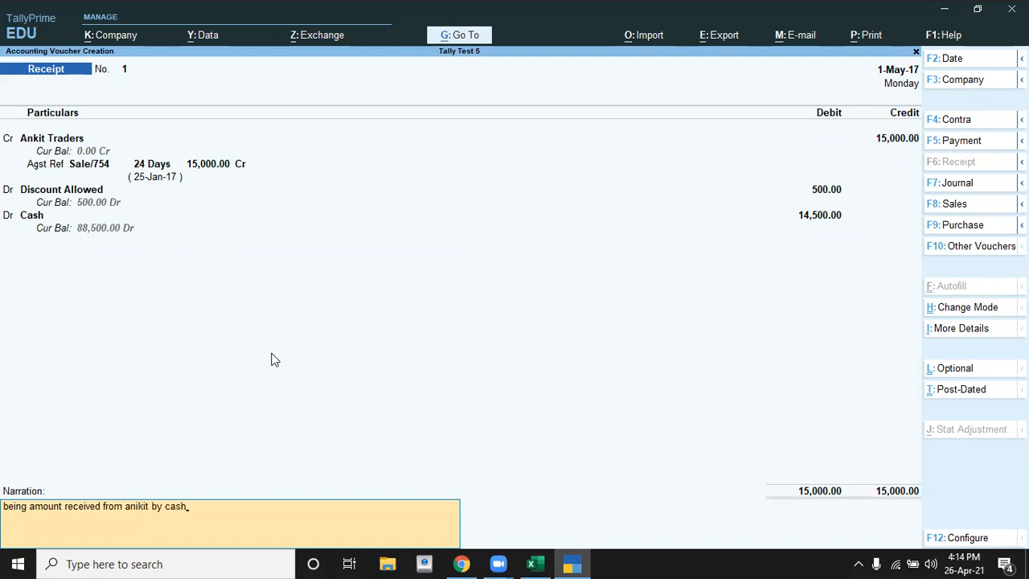
{"action": "key", "text": "Return"}
{"action": "key", "text": "Return"}
Step: Read transaction 5 and its employee commission breakdown in the Excel exercise sheet
{"action": "key", "text": "alt+Tab"}
{"action": "key", "text": "Down"}
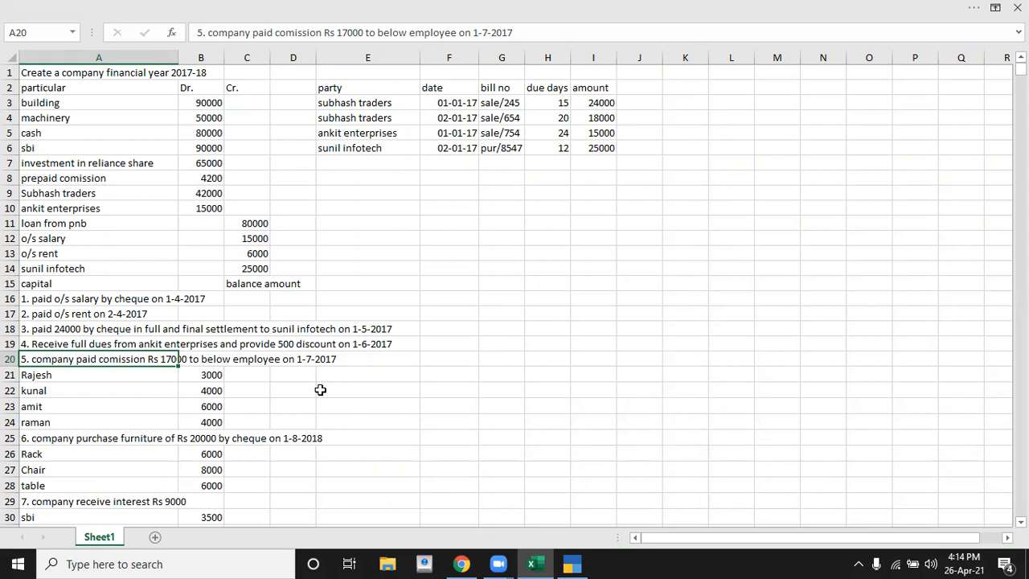
{"action": "left_click", "coordinate": [113, 401]}
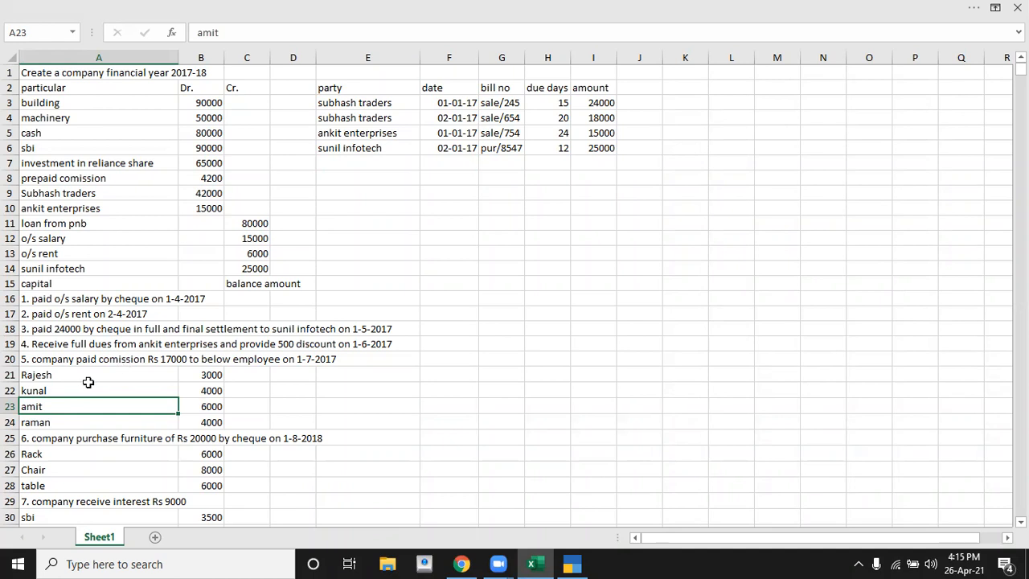
Step: Go through the individual employees listed under the commission payment in transaction 5
{"action": "left_click", "coordinate": [49, 375]}
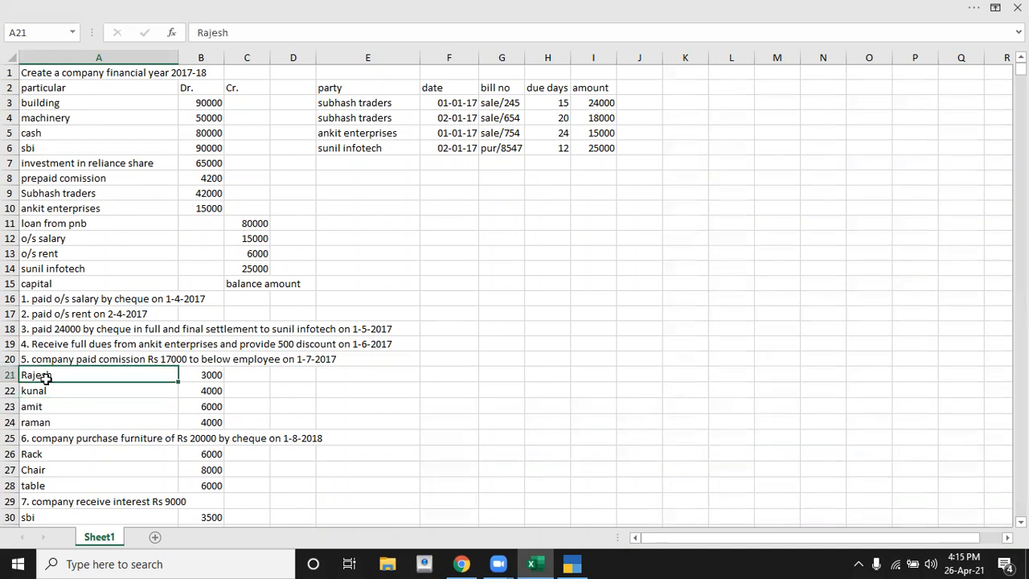
{"action": "left_click", "coordinate": [40, 390]}
{"action": "left_click", "coordinate": [32, 416]}
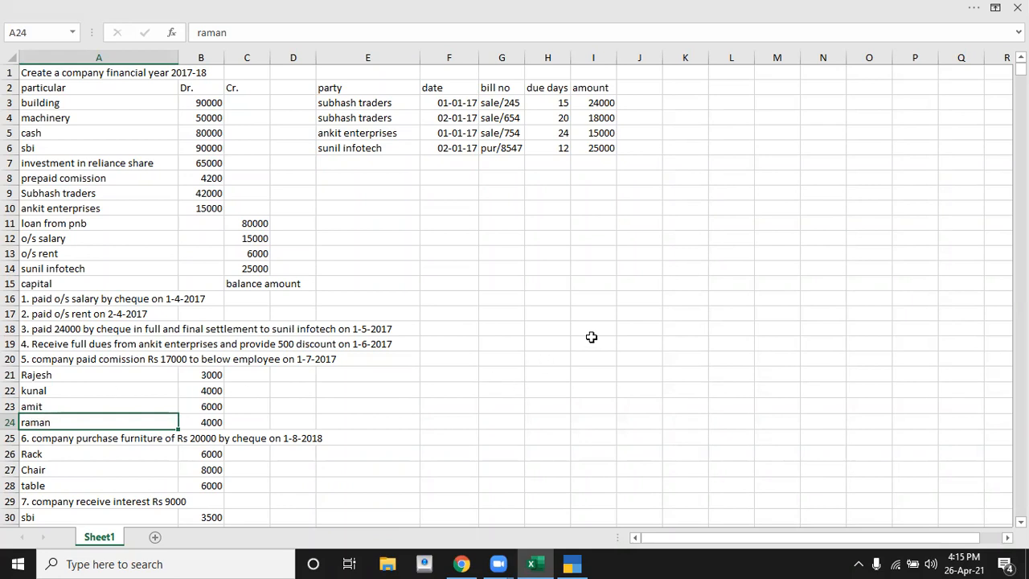
Step: Start a numbered procedure list in H19:I19 with item 1, "feature enable"
{"action": "left_click", "coordinate": [559, 342]}
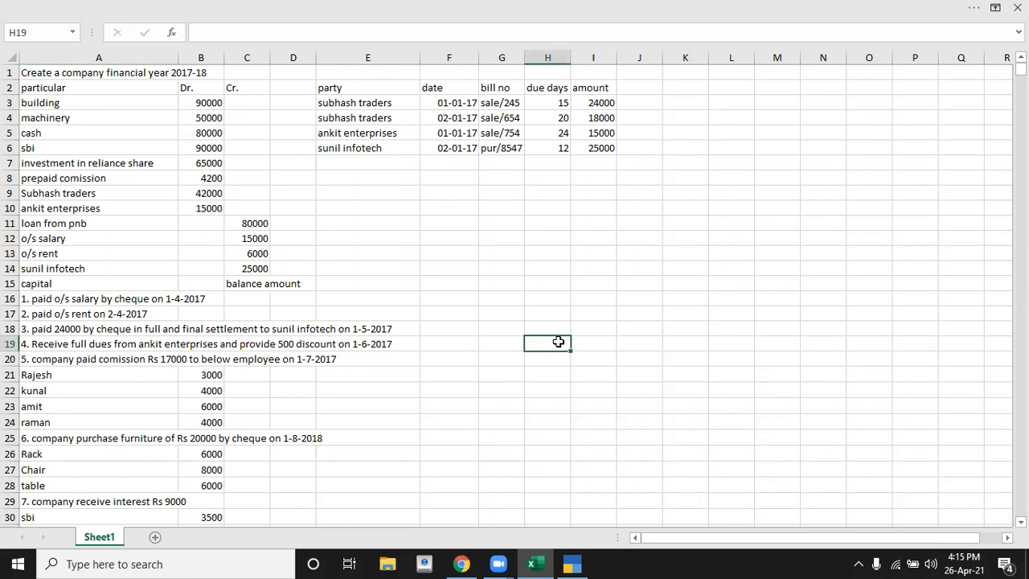
{"action": "type", "text": "1"}
{"action": "key", "text": "Tab"}
{"action": "type", "text": "fe"}
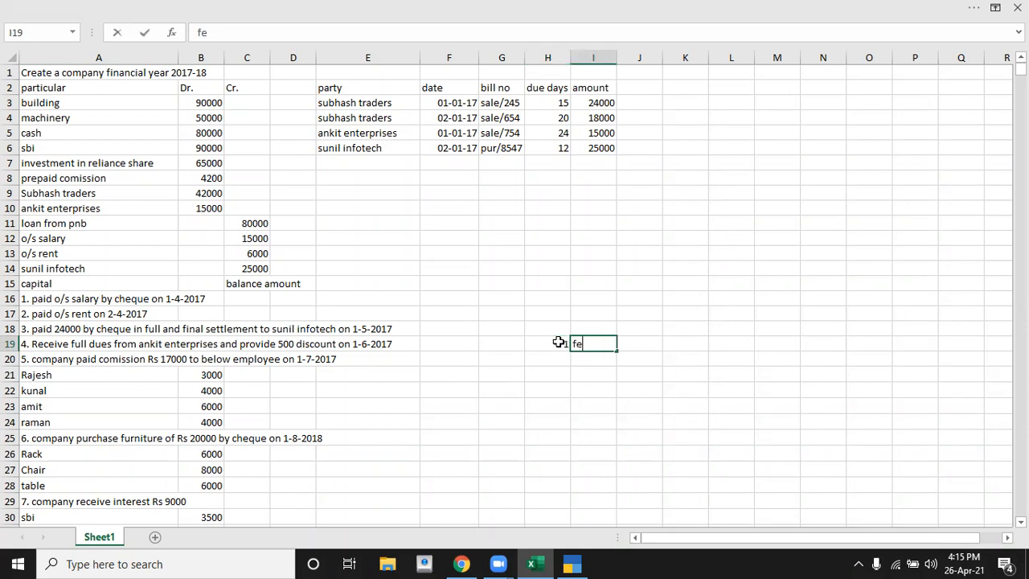
{"action": "type", "text": "ature enable"}
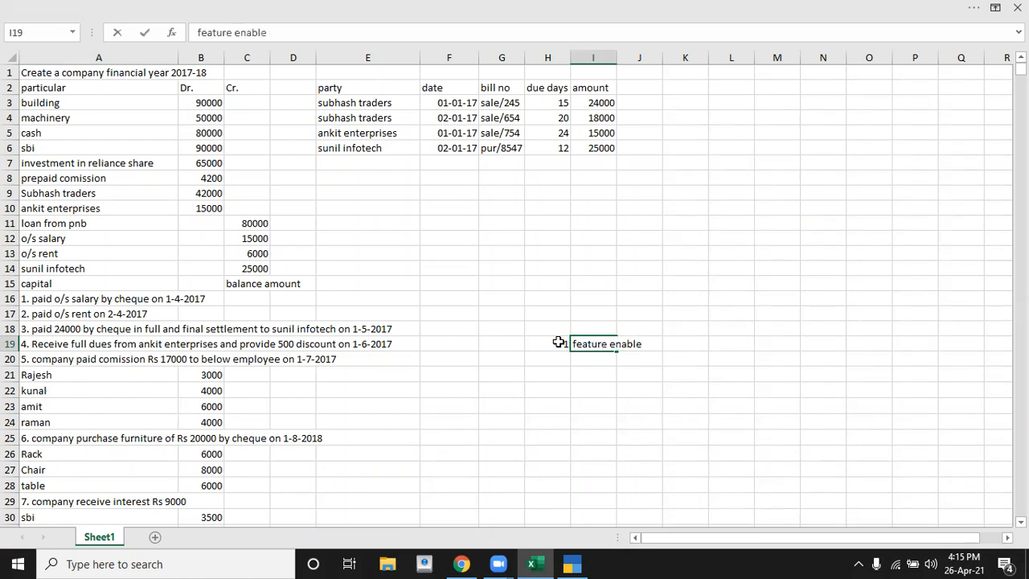
{"action": "key", "text": "Return"}
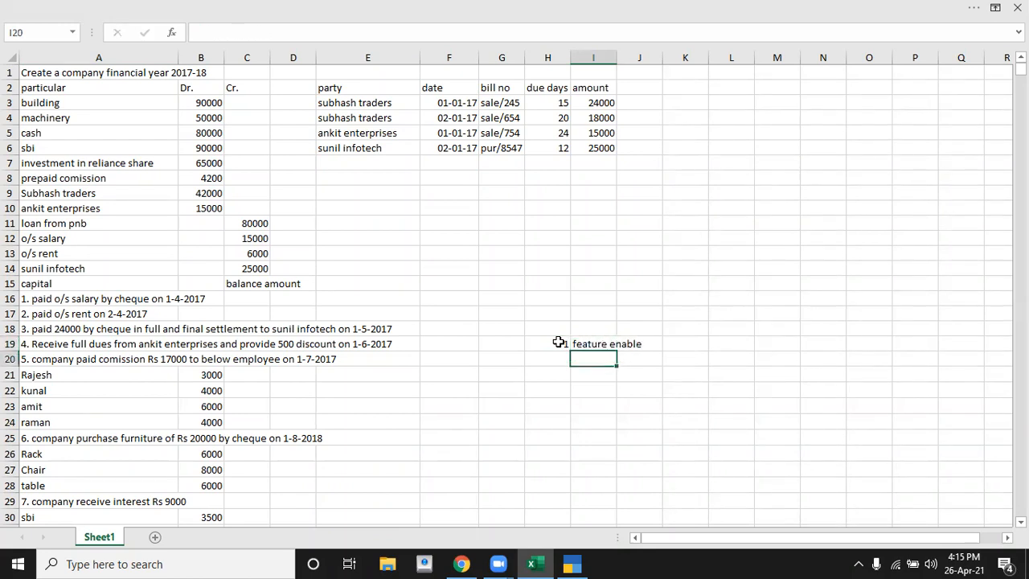
Step: Add item 2, "cost category", to the procedure list in row 20
{"action": "key", "text": "Left"}
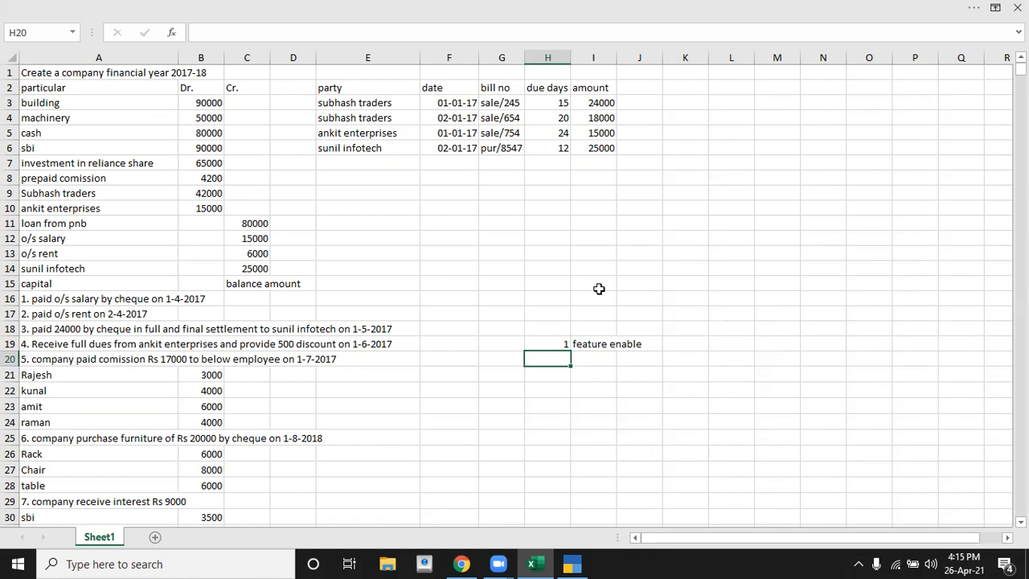
{"action": "type", "text": "2"}
{"action": "key", "text": "Tab"}
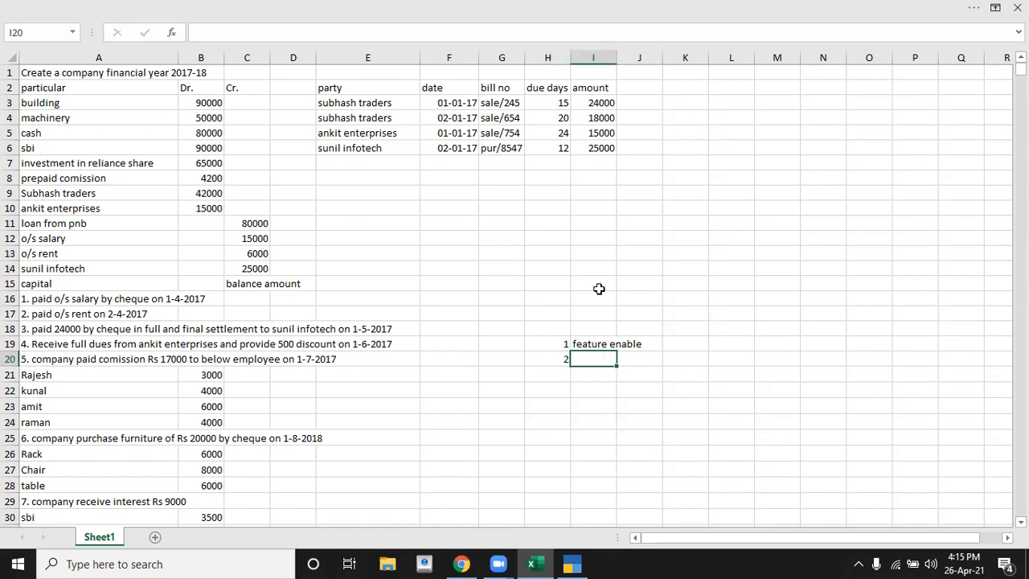
{"action": "type", "text": "cost category"}
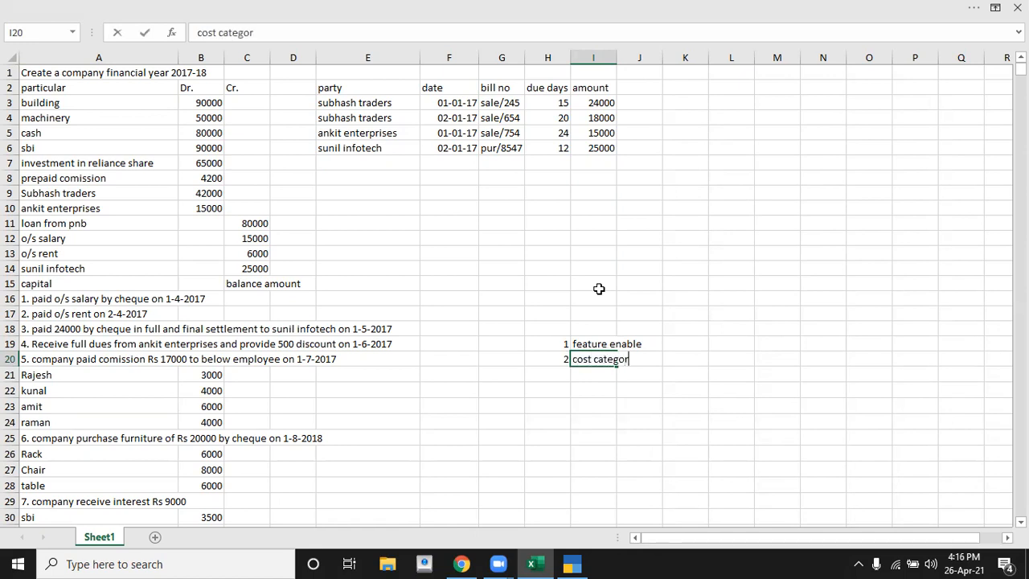
{"action": "key", "text": "Return"}
Step: Add item 3, "cost centre", to the procedure list in row 21
{"action": "key", "text": "Left"}
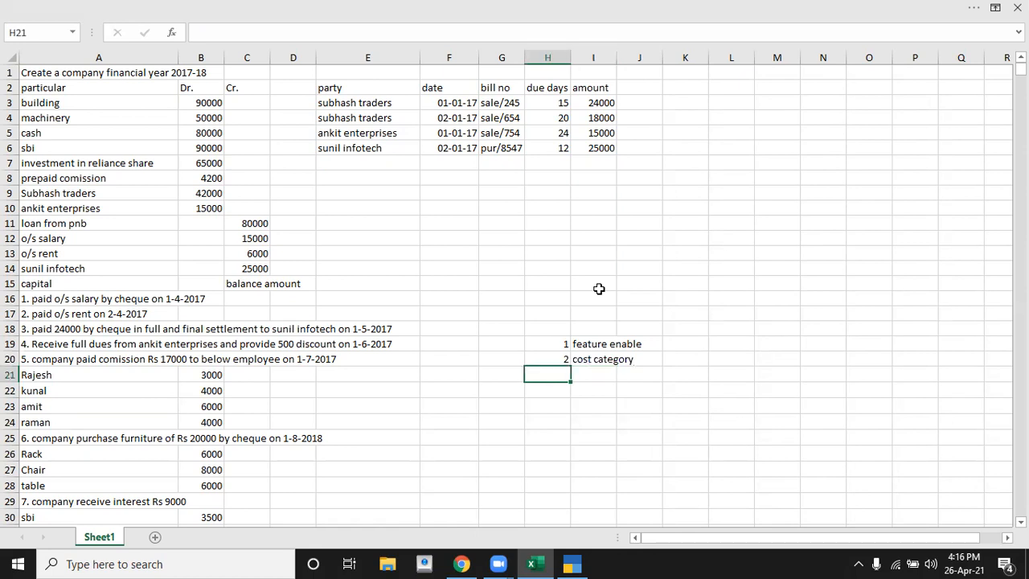
{"action": "type", "text": "3"}
{"action": "key", "text": "Tab"}
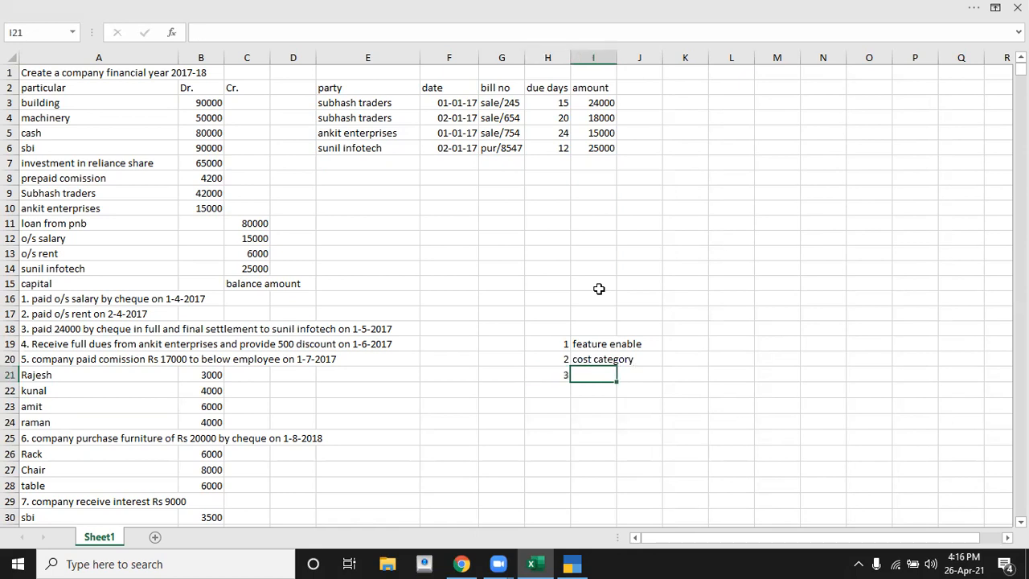
{"action": "type", "text": "cost cen"}
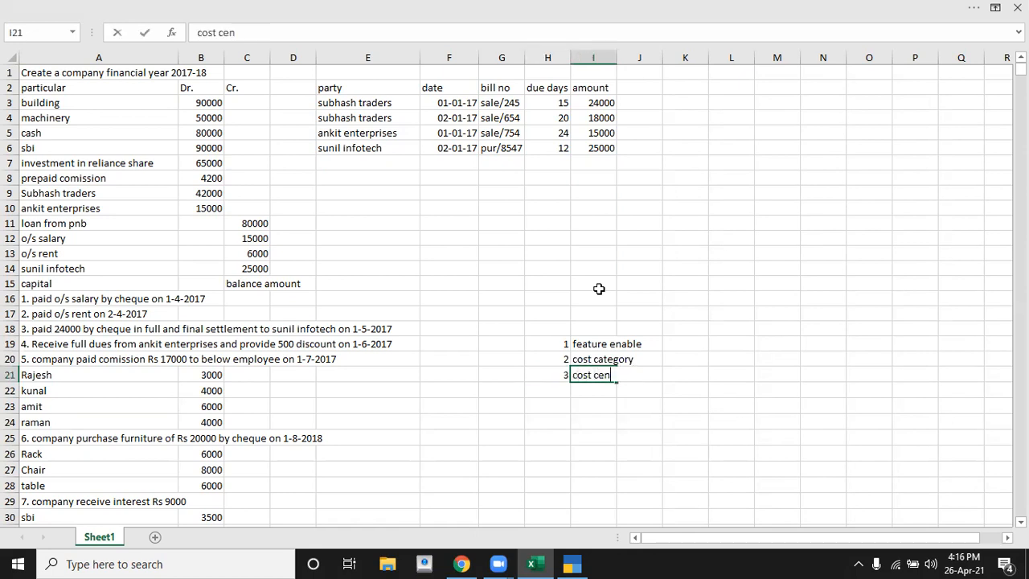
{"action": "type", "text": "tre"}
{"action": "key", "text": "Return"}
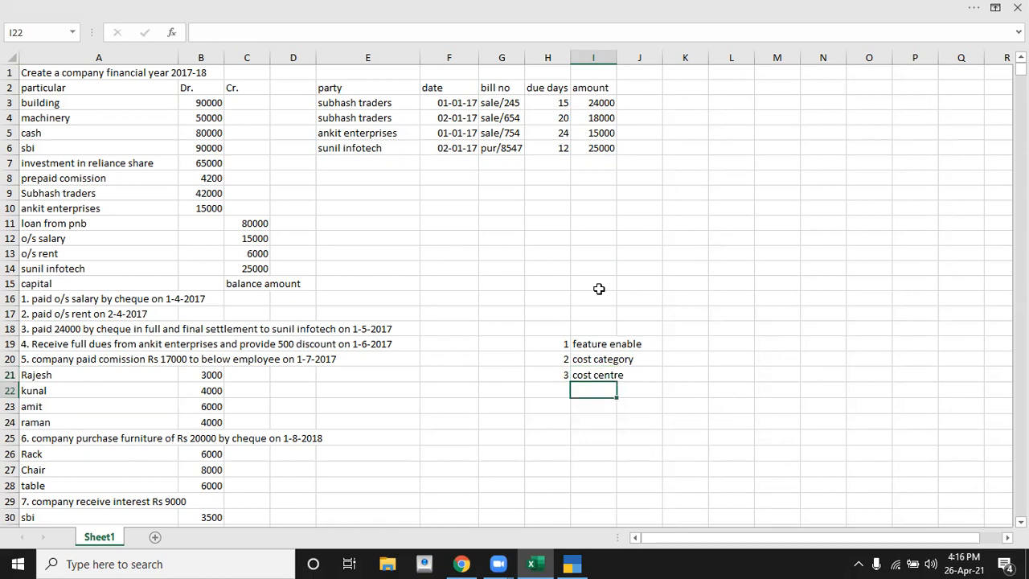
Step: Add item 4, "ledger", to the procedure list in row 22
{"action": "key", "text": "Left"}
{"action": "type", "text": "4"}
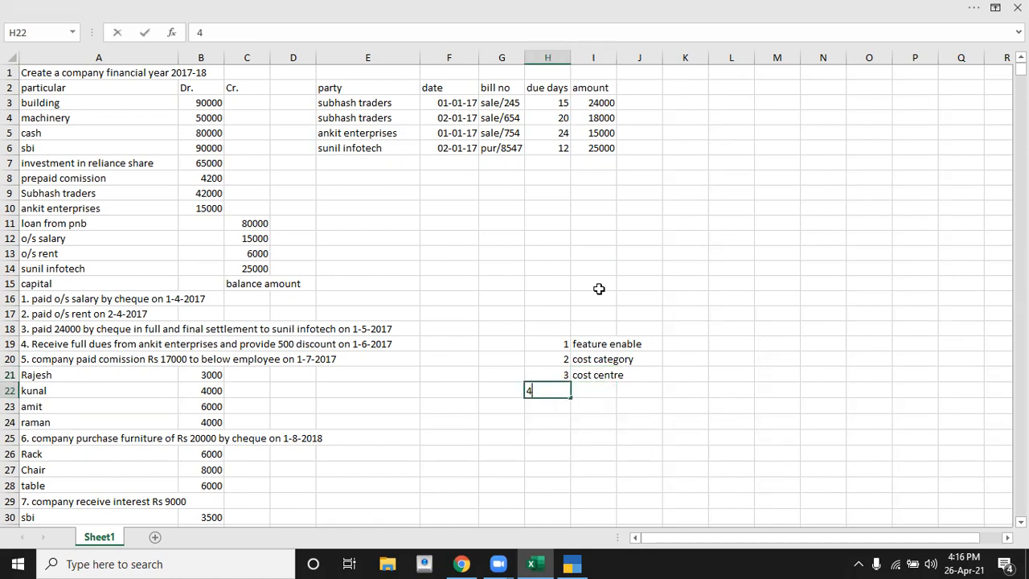
{"action": "key", "text": "Tab"}
{"action": "type", "text": "ledg"}
{"action": "key", "text": "BackSpace"}
{"action": "type", "text": "dger"}
{"action": "key", "text": "Return"}
Step: Add item 5, "vouhcer entry", in row 23 and return to the "feature enable" cell
{"action": "key", "text": "Left"}
{"action": "type", "text": "5"}
{"action": "key", "text": "Tab"}
{"action": "type", "text": "vouhcer "}
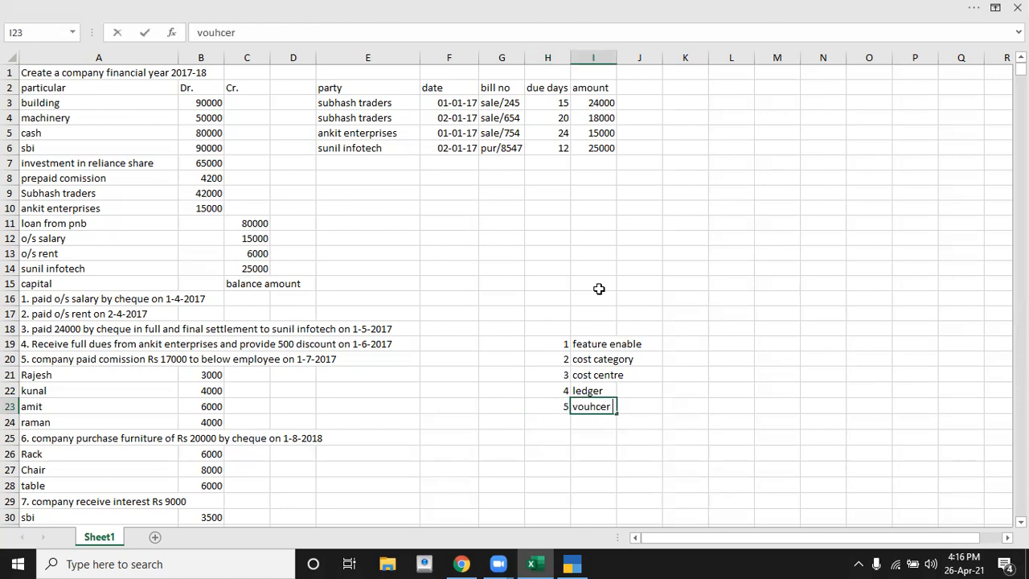
{"action": "type", "text": "entry"}
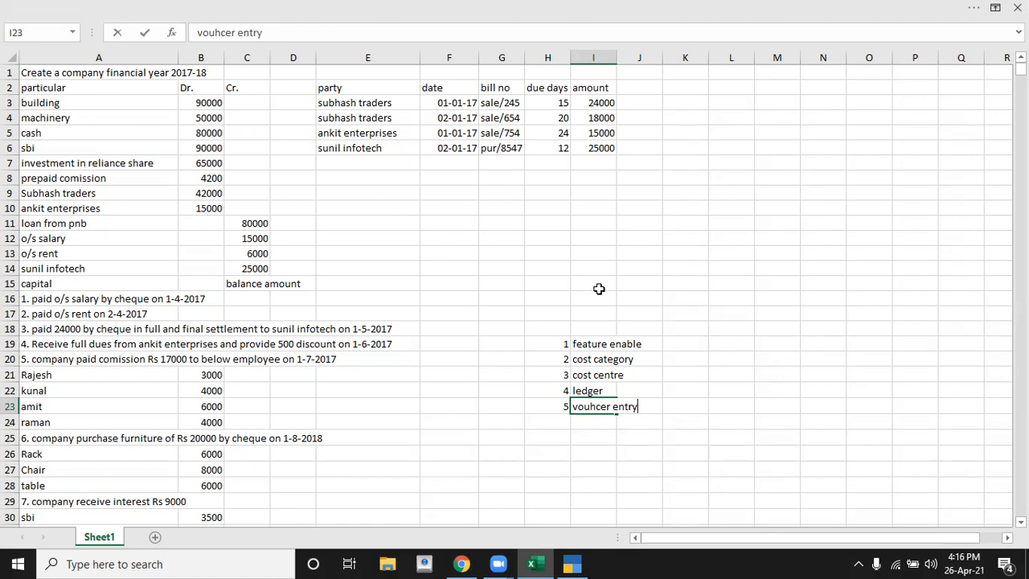
{"action": "key", "text": "Return"}
{"action": "key", "text": "Up"}
{"action": "key", "text": "Up"}
{"action": "key", "text": "Up"}
{"action": "key", "text": "Up"}
{"action": "key", "text": "Up"}
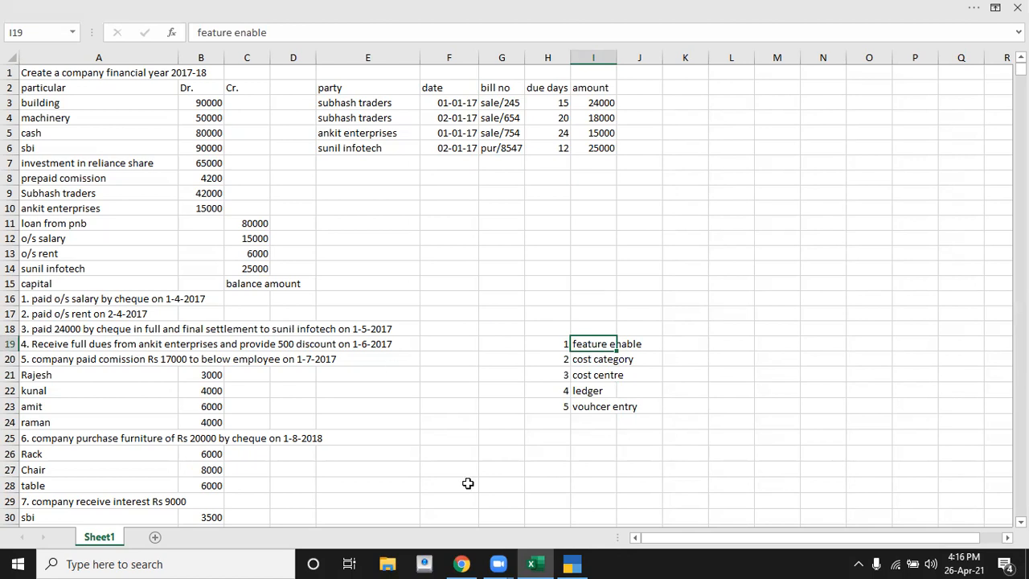
Step: Switch to TallyPrime, leave the empty receipt voucher and open the company features of Tally Test 5
{"action": "left_click", "coordinate": [574, 564]}
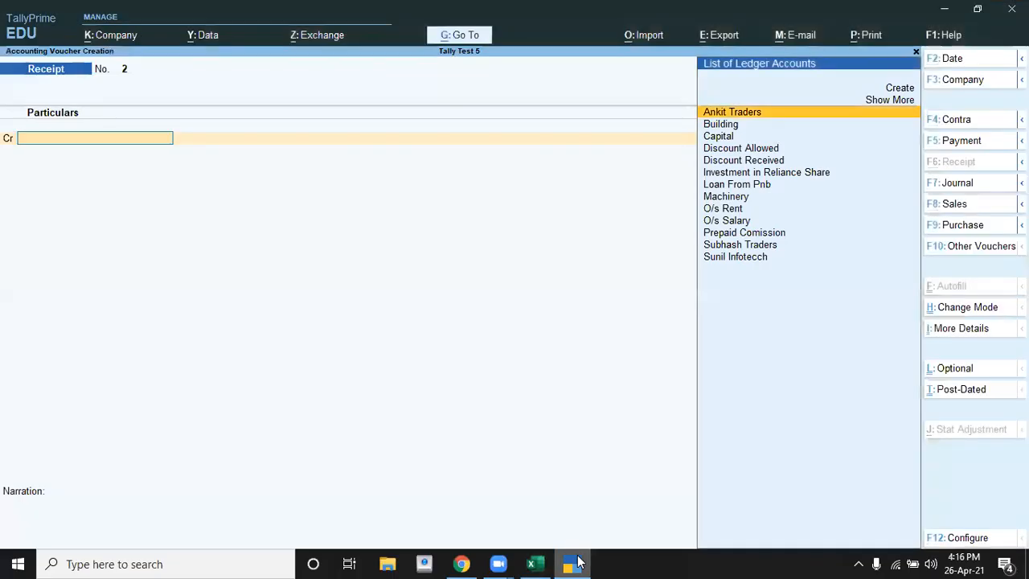
{"action": "key", "text": "Escape"}
{"action": "key", "text": "Escape"}
{"action": "key", "text": "Escape"}
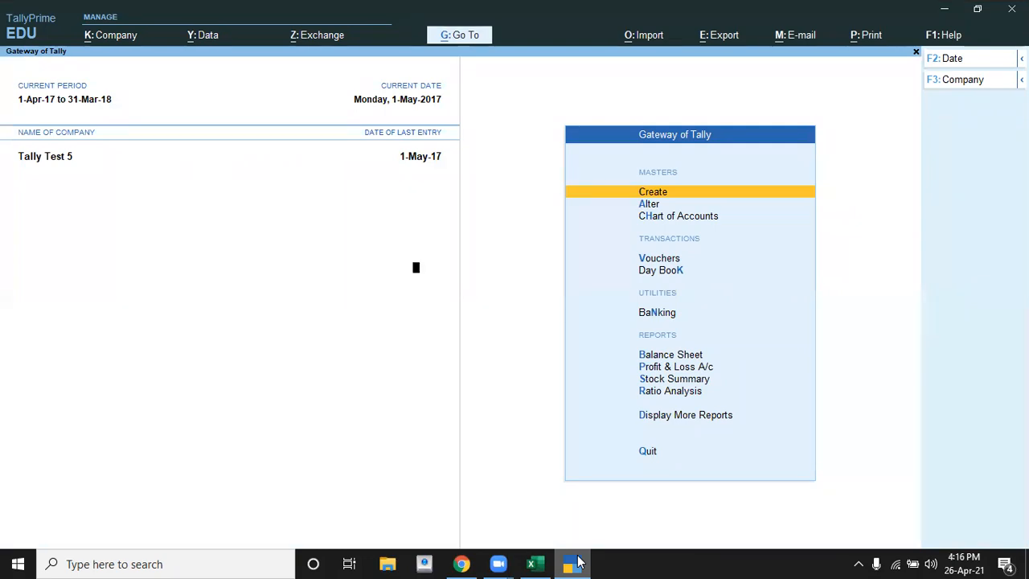
{"action": "key", "text": "F11"}
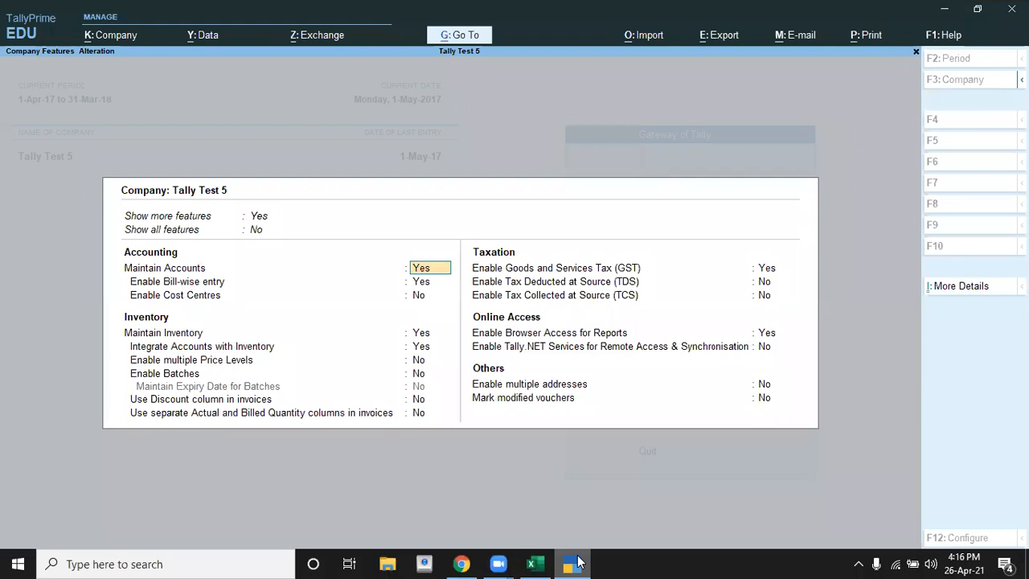
Step: Set Show more features to No and back to Yes in the company features
{"action": "key", "text": "Up"}
{"action": "key", "text": "Up"}
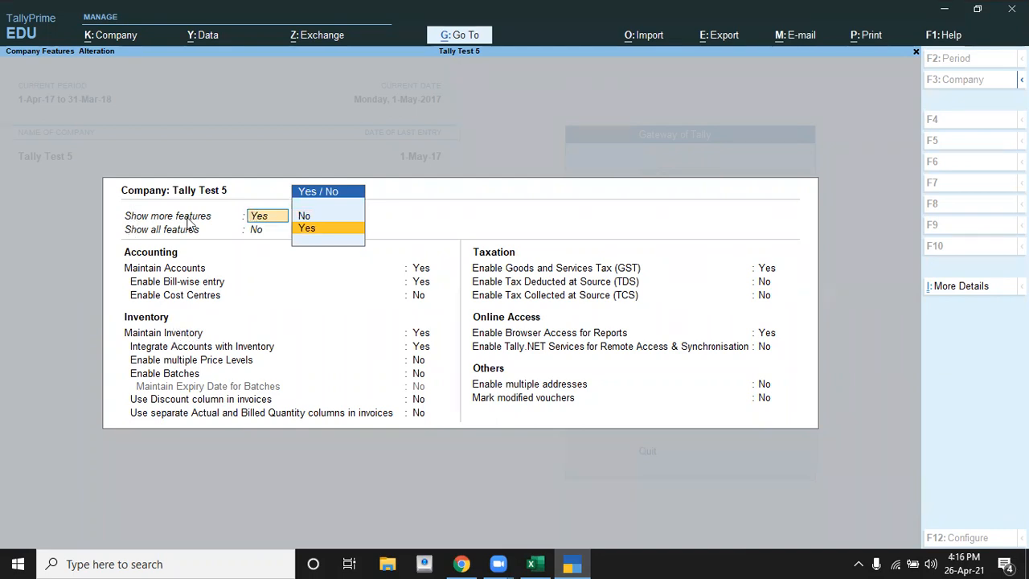
{"action": "key", "text": "Up"}
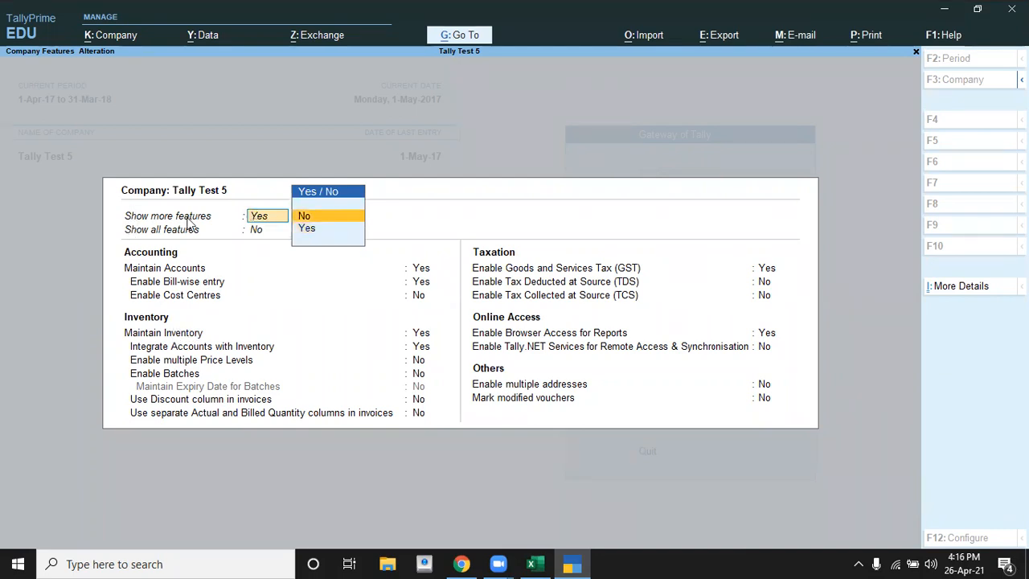
{"action": "key", "text": "Return"}
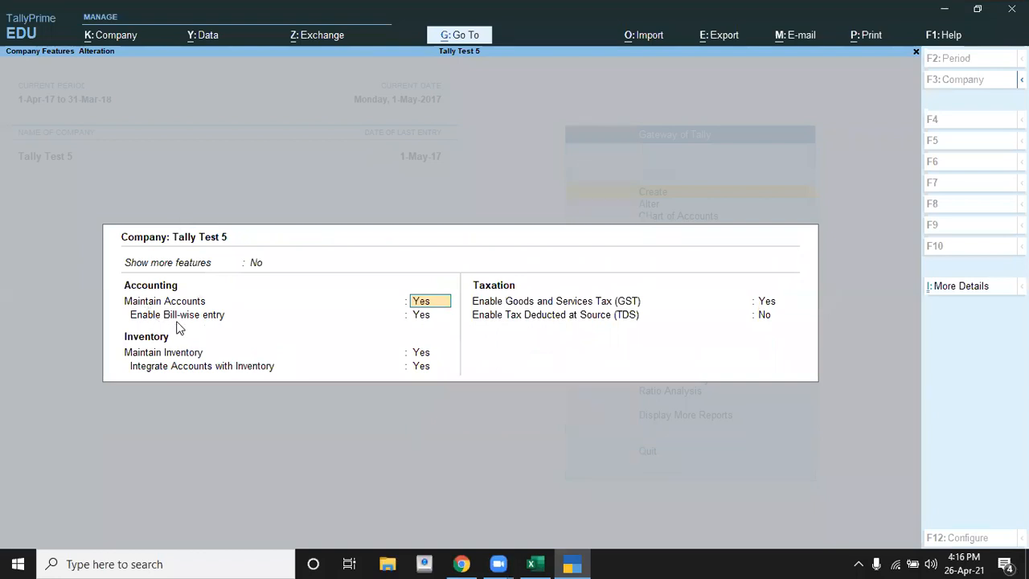
{"action": "key", "text": "BackSpace"}
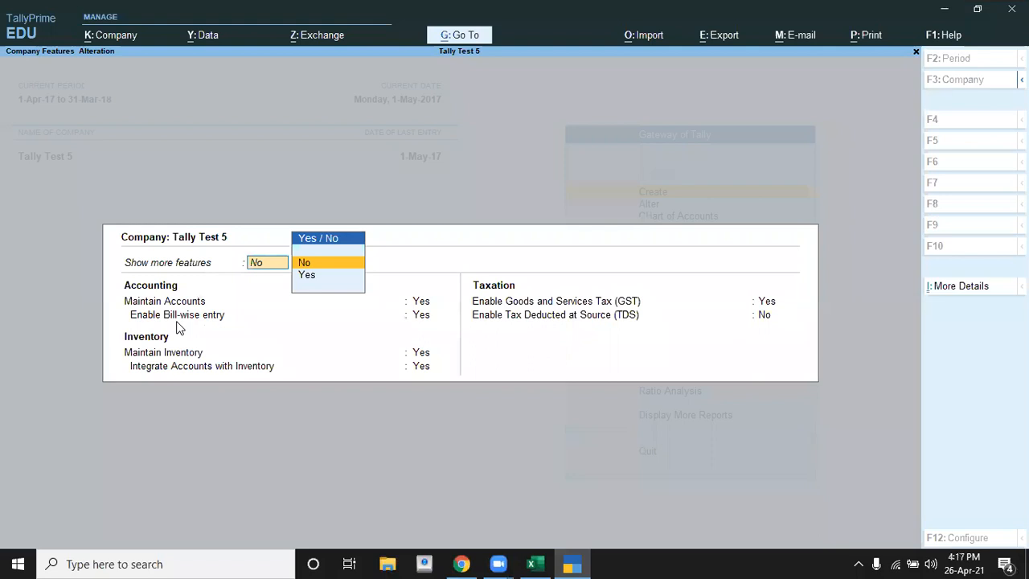
{"action": "key", "text": "Down"}
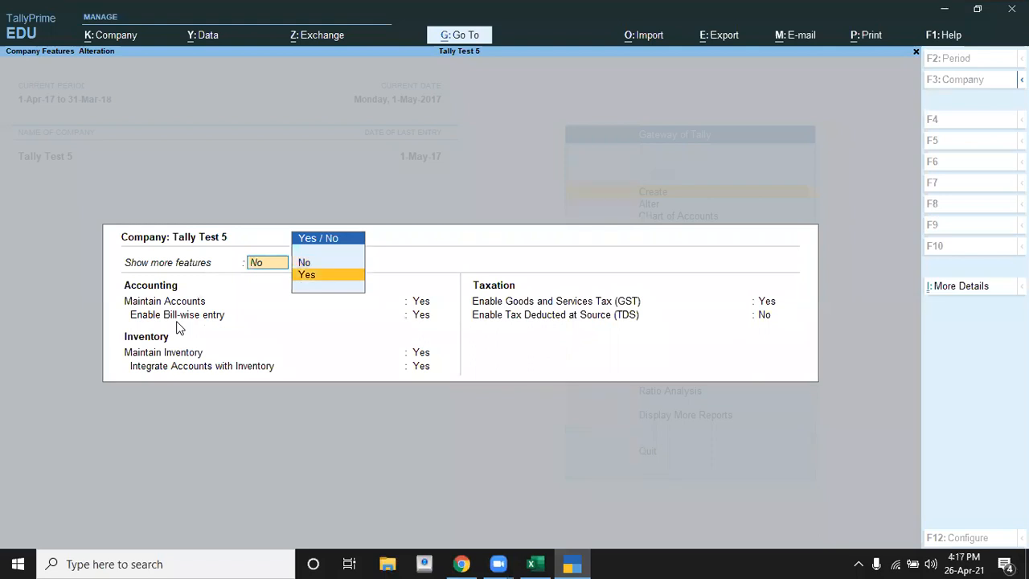
{"action": "key", "text": "Return"}
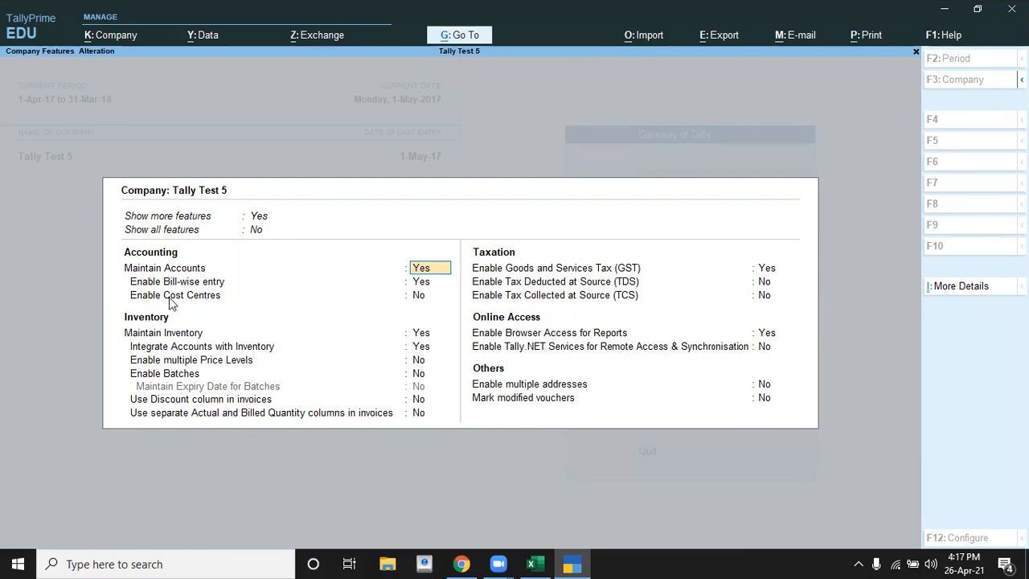
Step: Set Enable Cost Centres to Yes in the accounting features of the company
{"action": "key", "text": "Return"}
{"action": "key", "text": "Return"}
{"action": "type", "text": "y"}
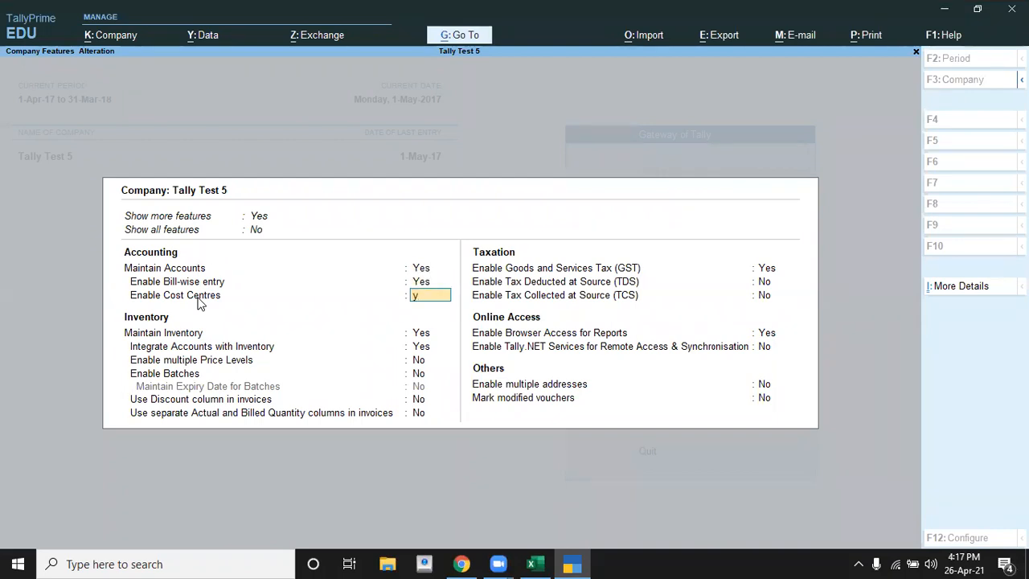
{"action": "key", "text": "Return"}
{"action": "key", "text": "Return"}
{"action": "key", "text": "Return"}
{"action": "key", "text": "Return"}
{"action": "key", "text": "Return"}
{"action": "key", "text": "Return"}
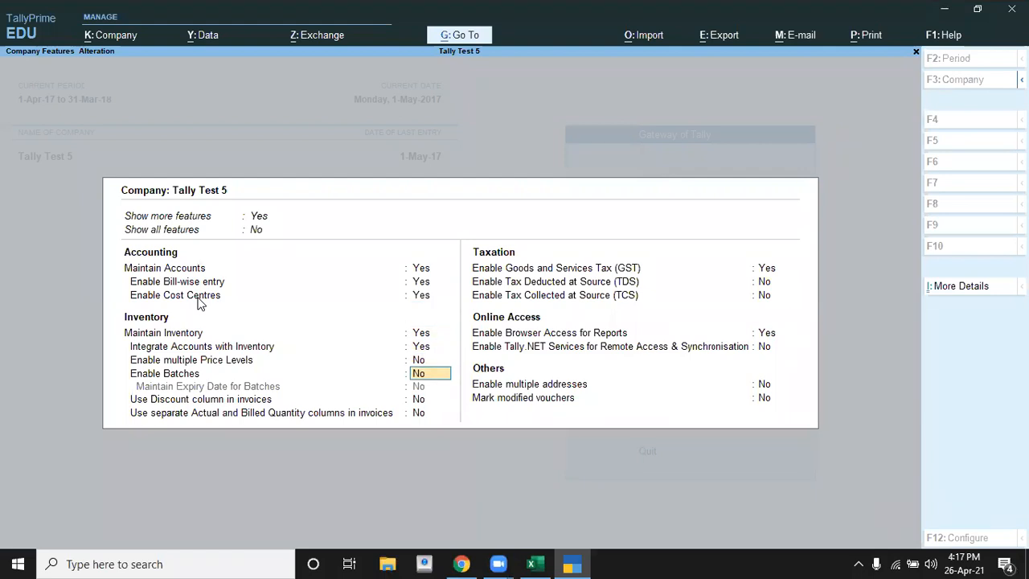
Step: Leave the GST details unsaved, set Enable Goods and Services Tax (GST) to No and accept the company features
{"action": "key", "text": "Return"}
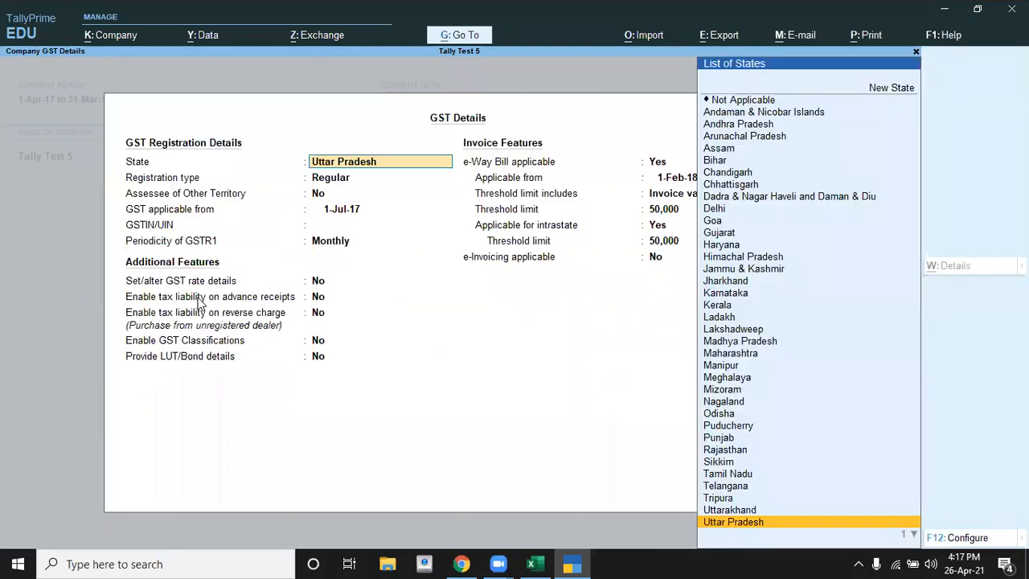
{"action": "key", "text": "BackSpace"}
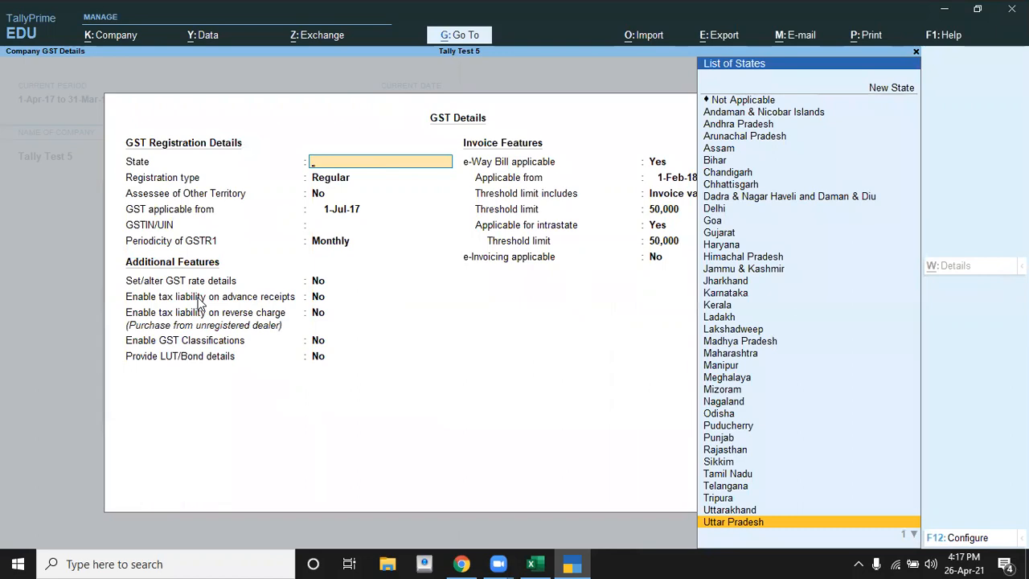
{"action": "key", "text": "Escape"}
{"action": "key", "text": "y"}
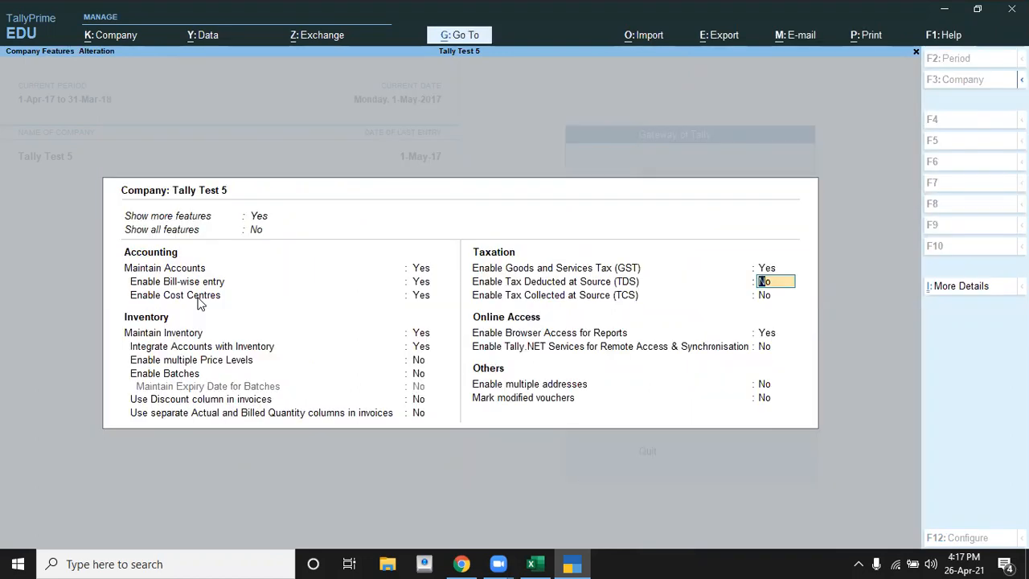
{"action": "key", "text": "Up"}
{"action": "type", "text": "n"}
{"action": "key", "text": "Return"}
{"action": "key", "text": "Return"}
{"action": "key", "text": "Return"}
{"action": "key", "text": "Return"}
{"action": "key", "text": "Return"}
{"action": "key", "text": "Return"}
{"action": "key", "text": "Return"}
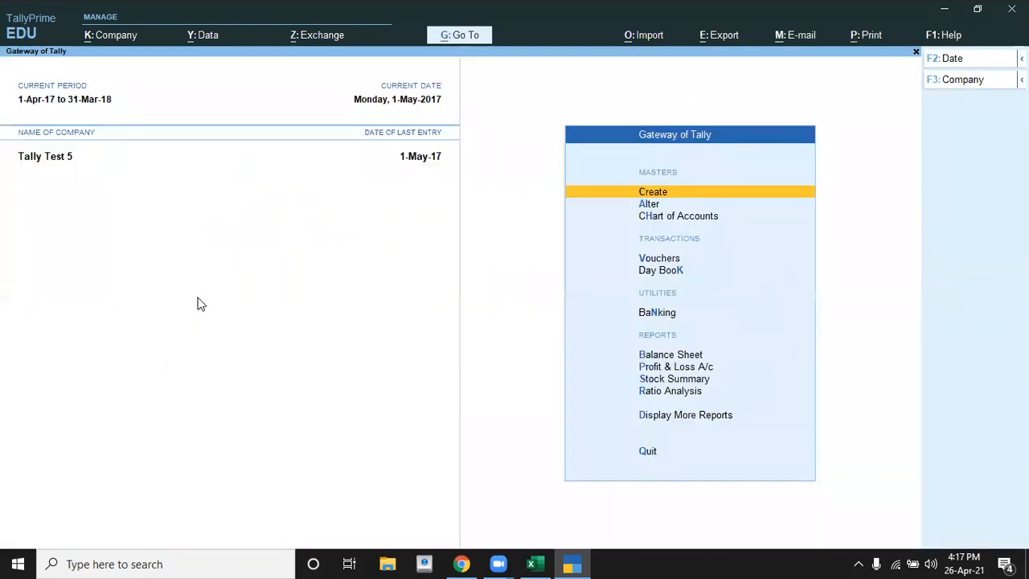
Step: Switch back to the Excel sheet and review the first two items of the procedure list
{"action": "key", "text": "alt+Tab"}
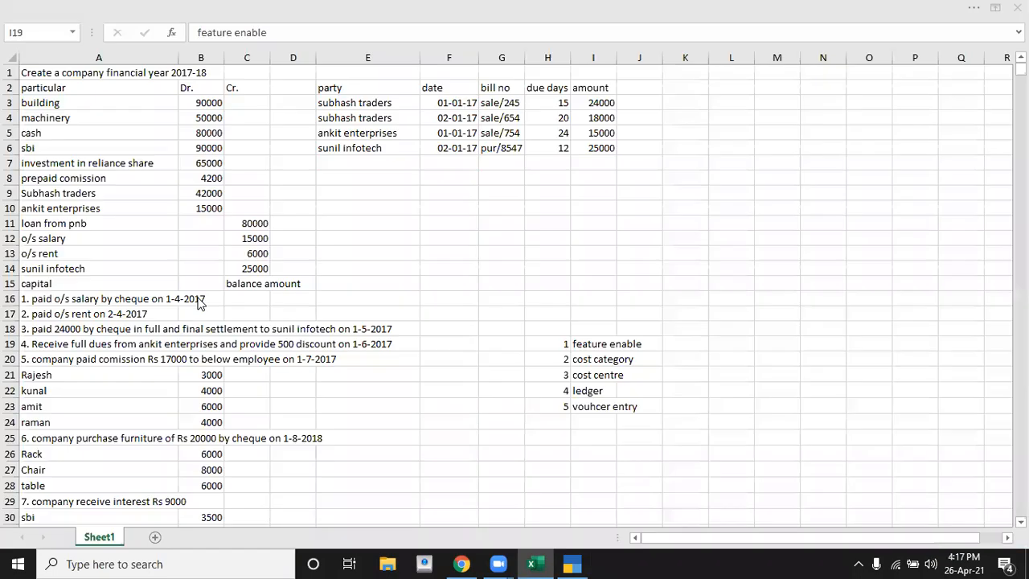
{"action": "left_click", "coordinate": [548, 342]}
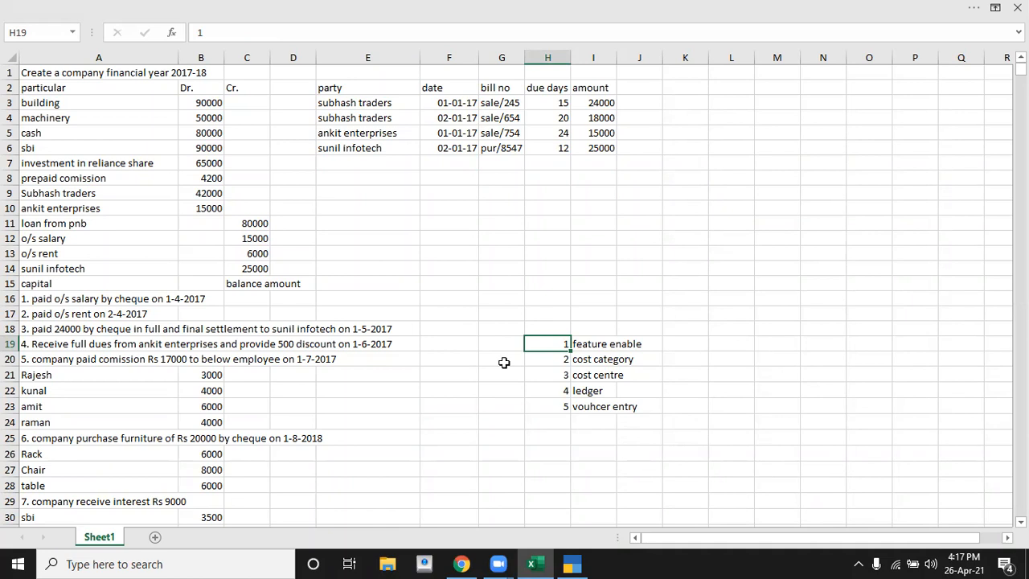
{"action": "left_click", "coordinate": [605, 356]}
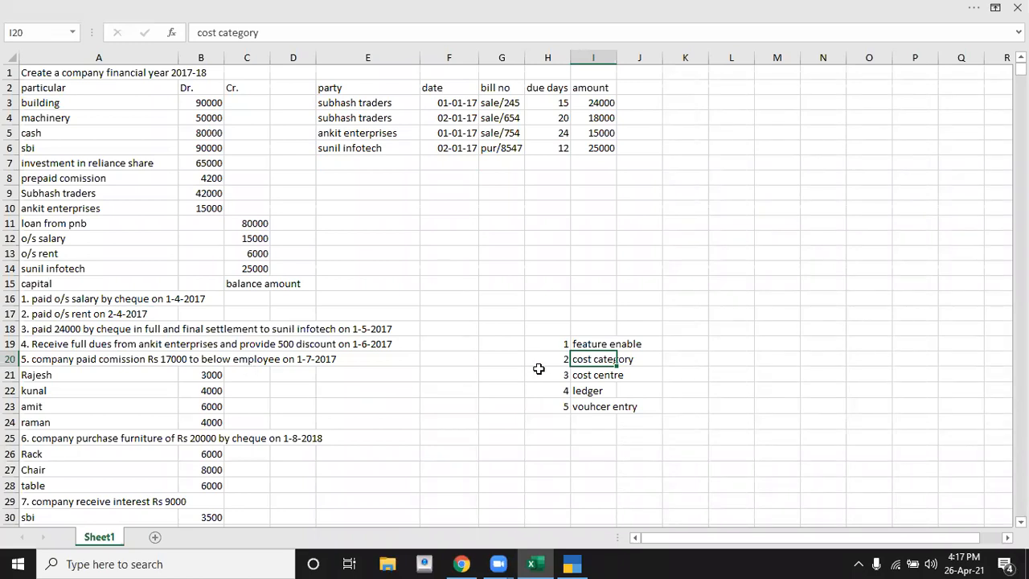
Step: Review the cost category, cost centre and ledger items of the procedure list alongside the employee commission amounts in transaction 5
{"action": "left_click", "coordinate": [579, 389]}
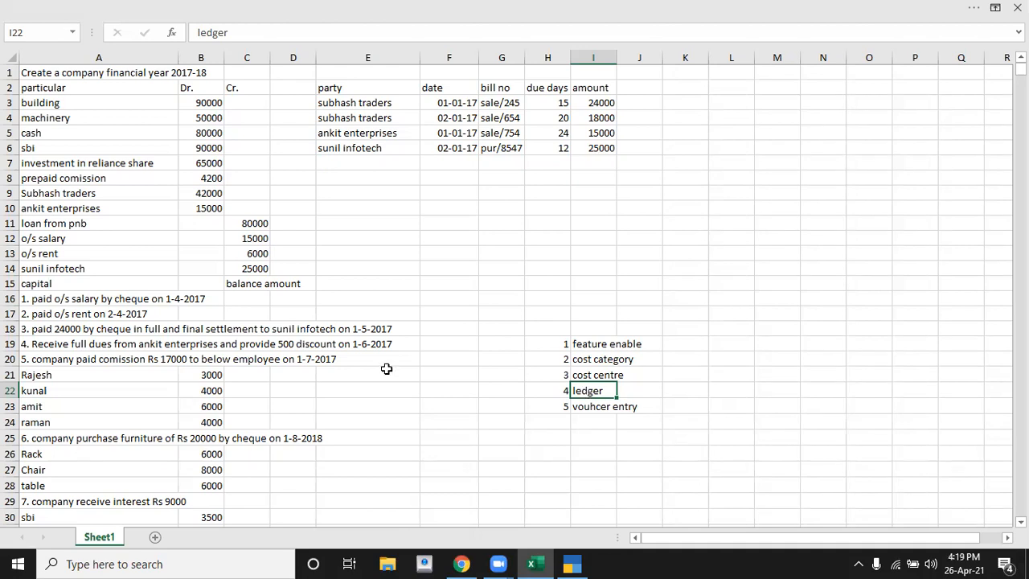
{"action": "left_click", "coordinate": [601, 360]}
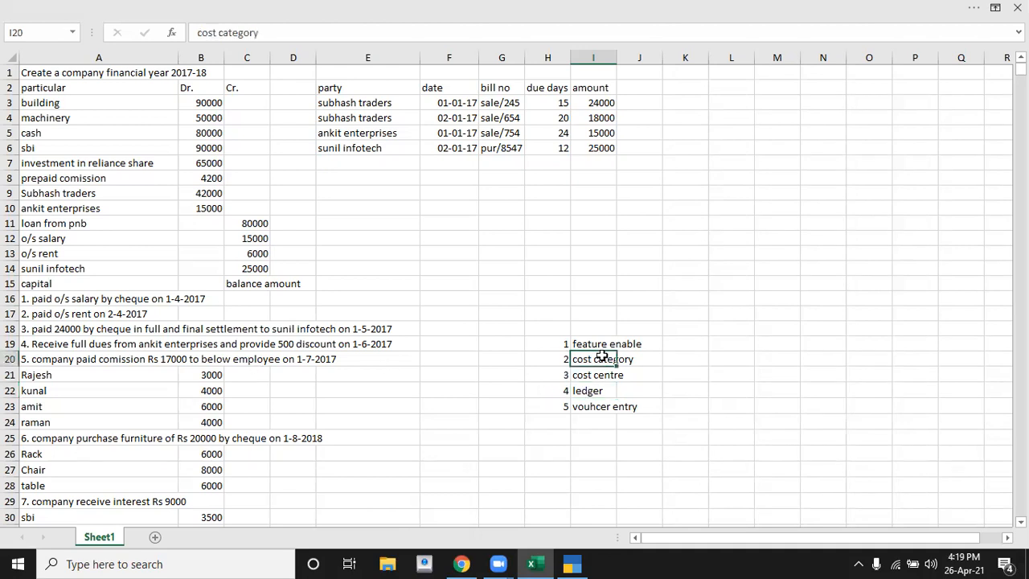
{"action": "left_click", "coordinate": [578, 391]}
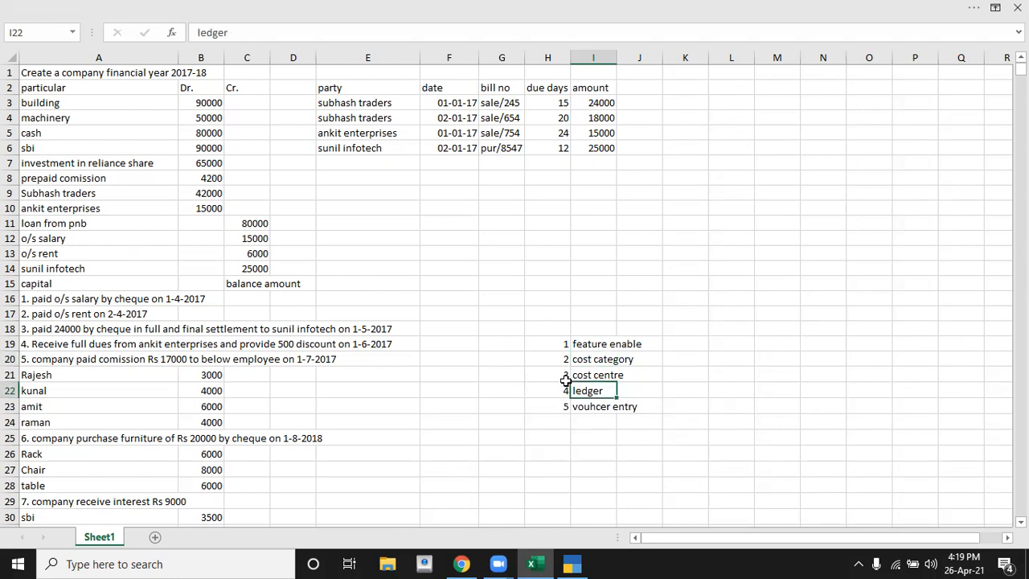
{"action": "left_click", "coordinate": [581, 358]}
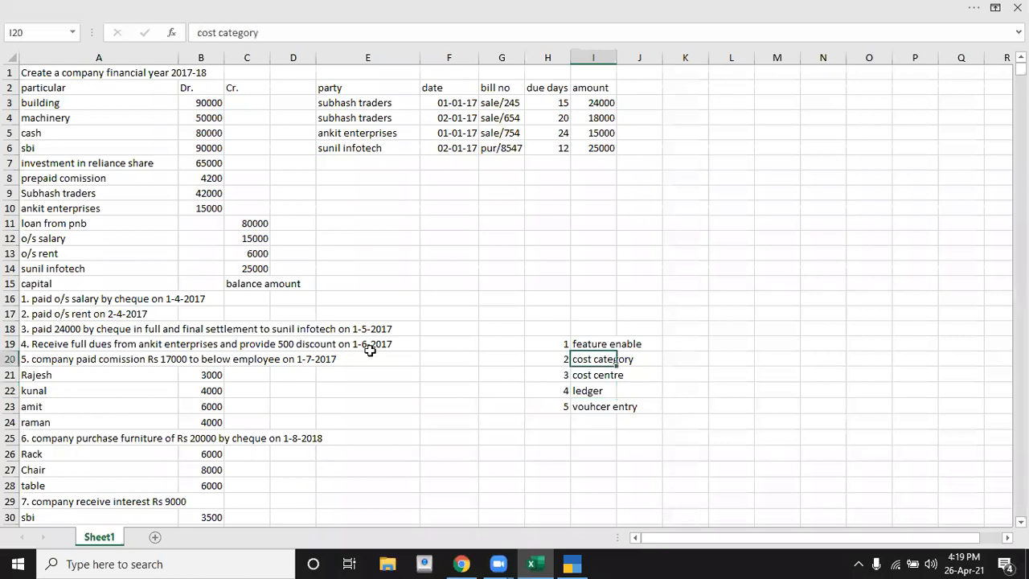
{"action": "left_click", "coordinate": [583, 378]}
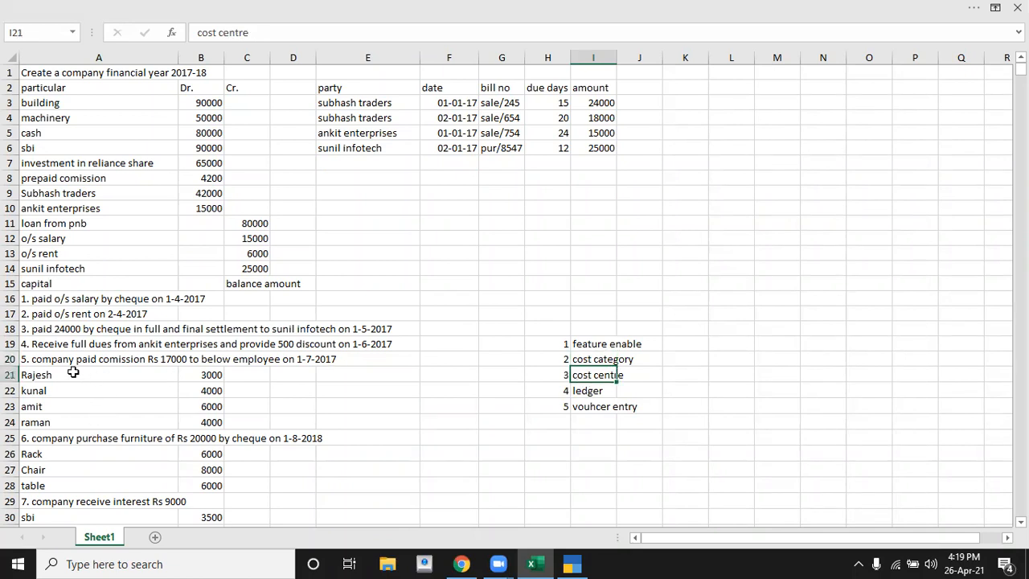
{"action": "left_click", "coordinate": [194, 377]}
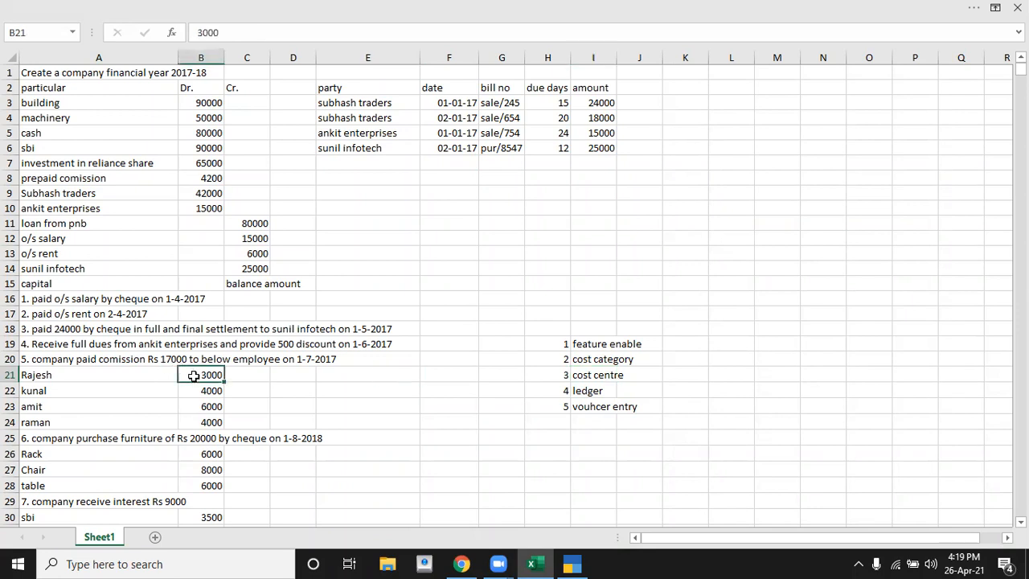
{"action": "left_click", "coordinate": [194, 391]}
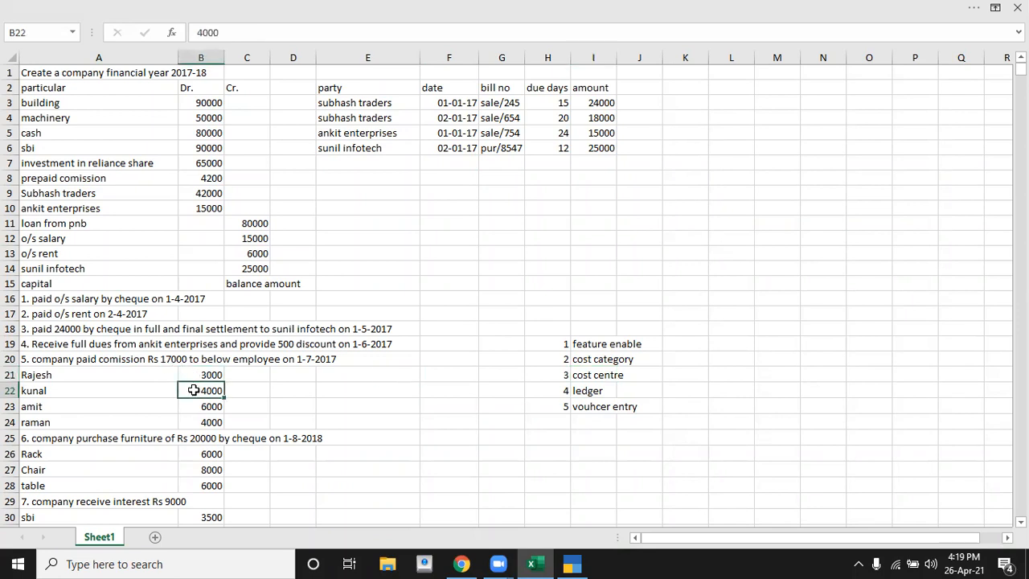
{"action": "left_click", "coordinate": [193, 401]}
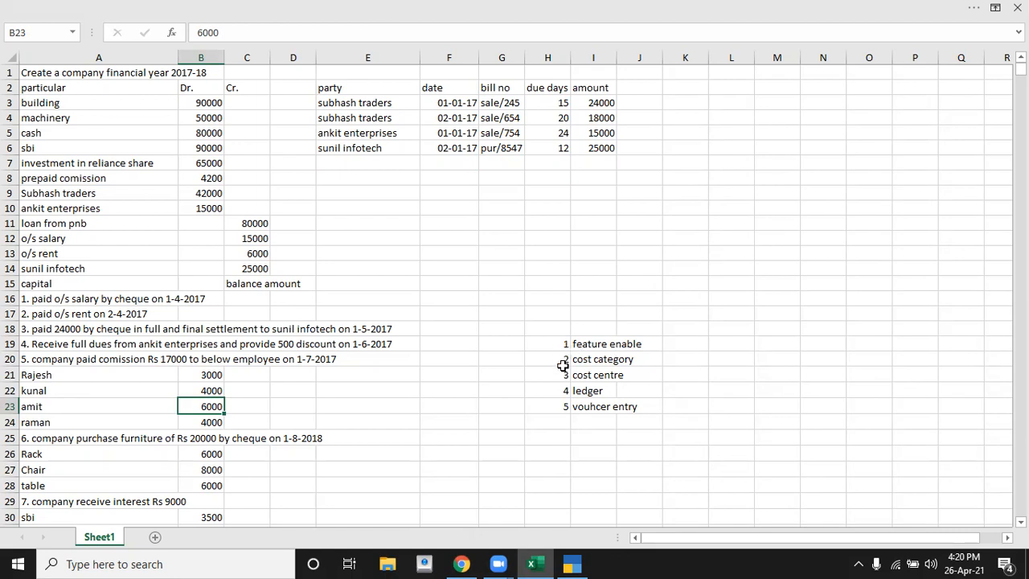
{"action": "left_click", "coordinate": [589, 361]}
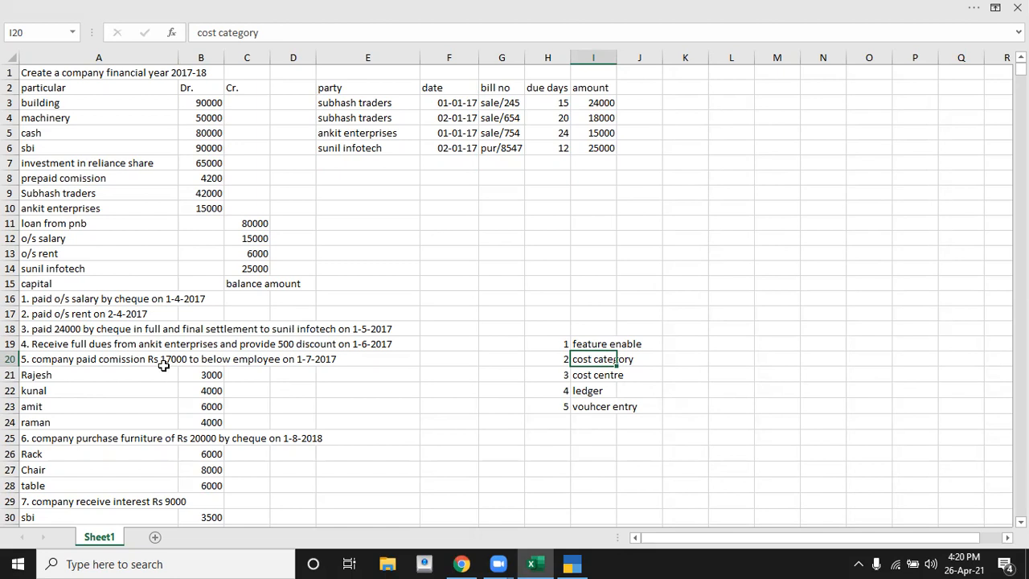
{"action": "left_click", "coordinate": [582, 378]}
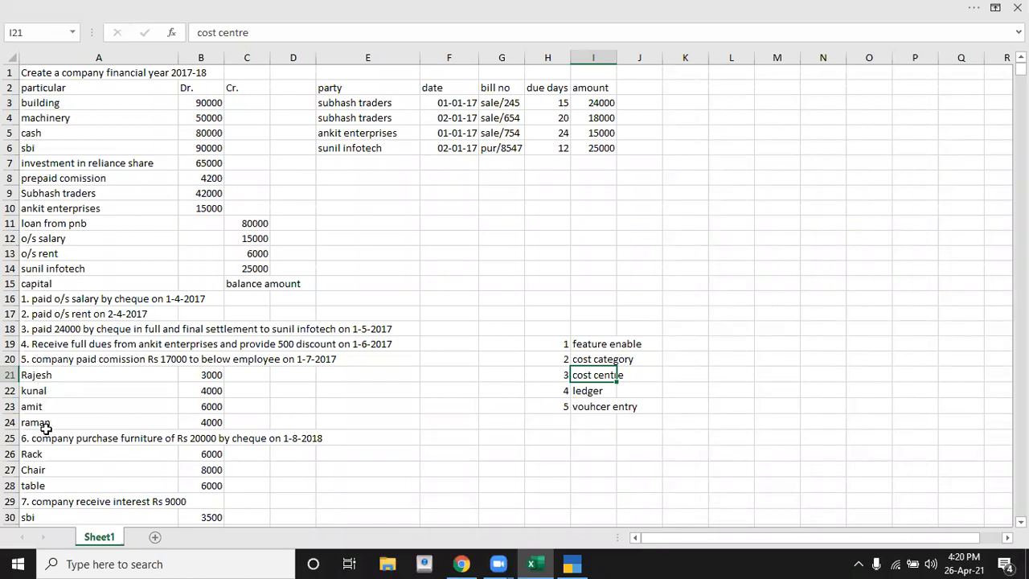
{"action": "left_click", "coordinate": [606, 391]}
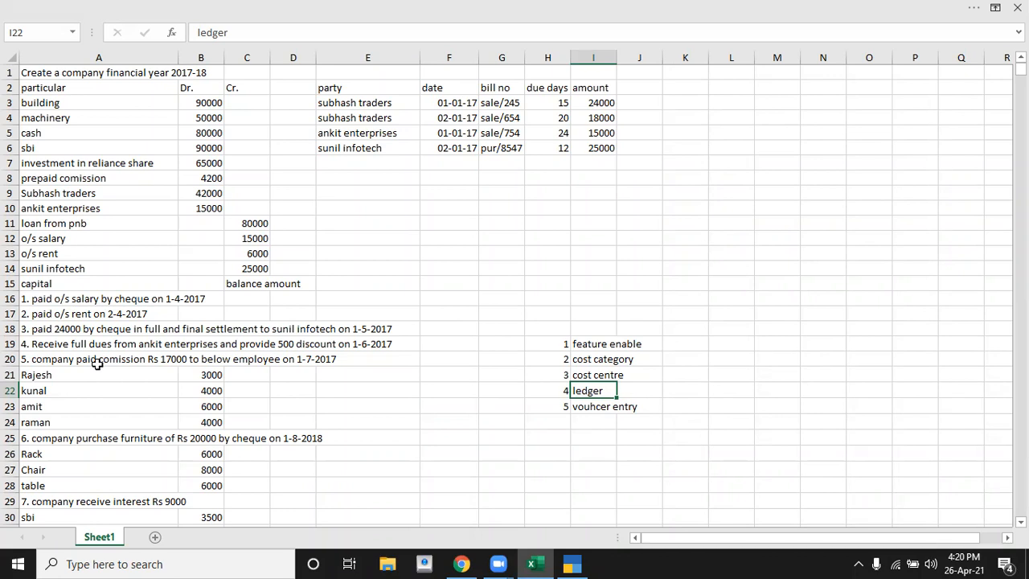
Step: Switch to TallyPrime, open master creation and expand the list of masters to show more master types
{"action": "key", "text": "alt+Tab"}
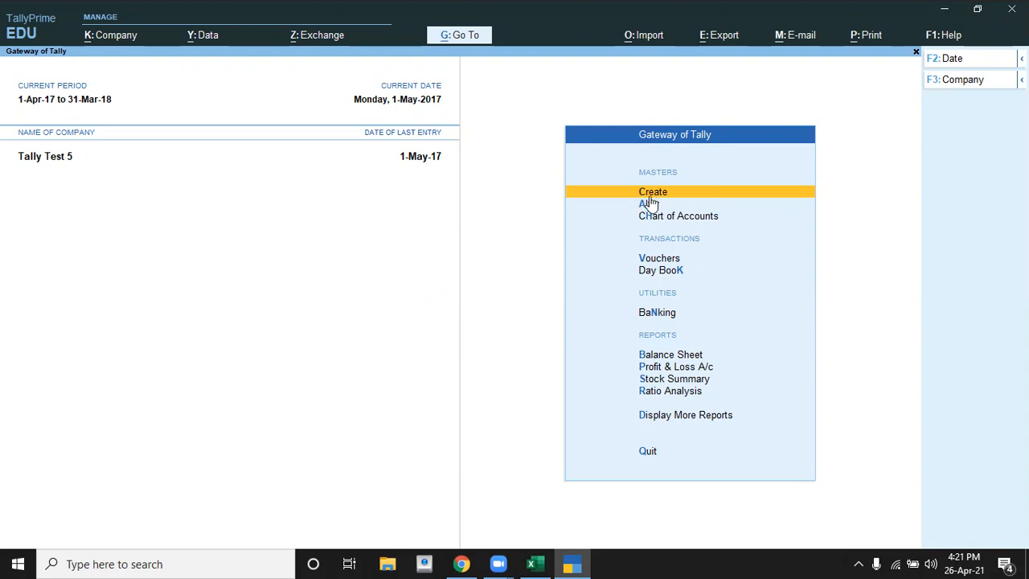
{"action": "key", "text": "Return"}
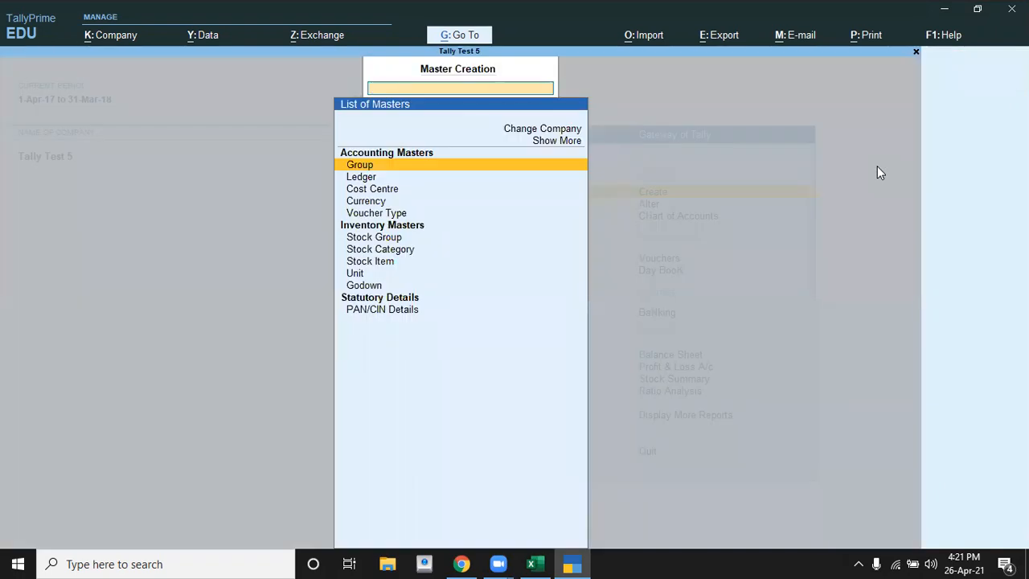
{"action": "key", "text": "Down"}
{"action": "key", "text": "Down"}
{"action": "key", "text": "Down"}
{"action": "key", "text": "Down"}
{"action": "key", "text": "Down"}
{"action": "key", "text": "Down"}
{"action": "key", "text": "Down"}
{"action": "key", "text": "Down"}
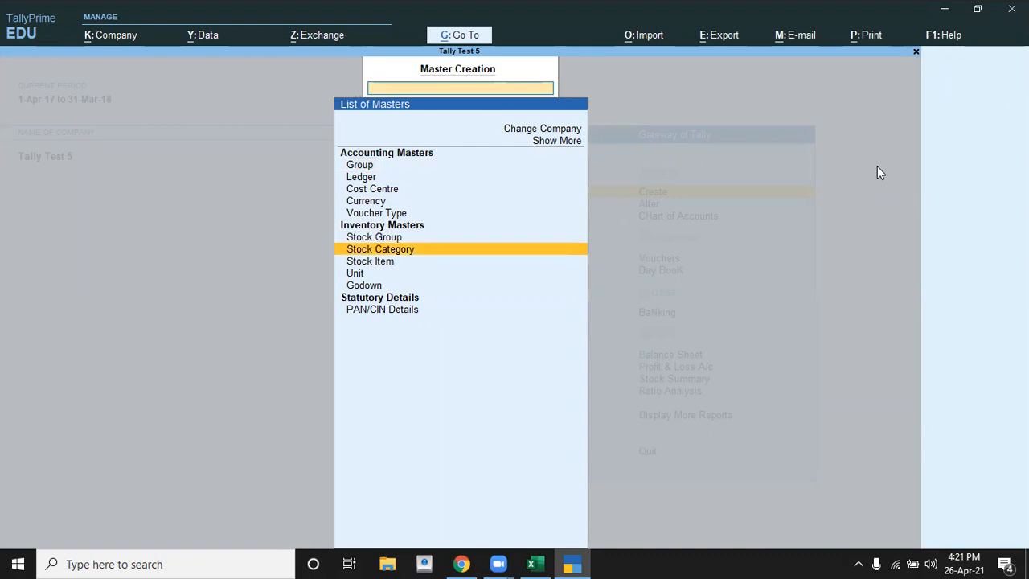
{"action": "key", "text": "Up"}
{"action": "key", "text": "Up"}
{"action": "key", "text": "Up"}
{"action": "key", "text": "Up"}
{"action": "key", "text": "Up"}
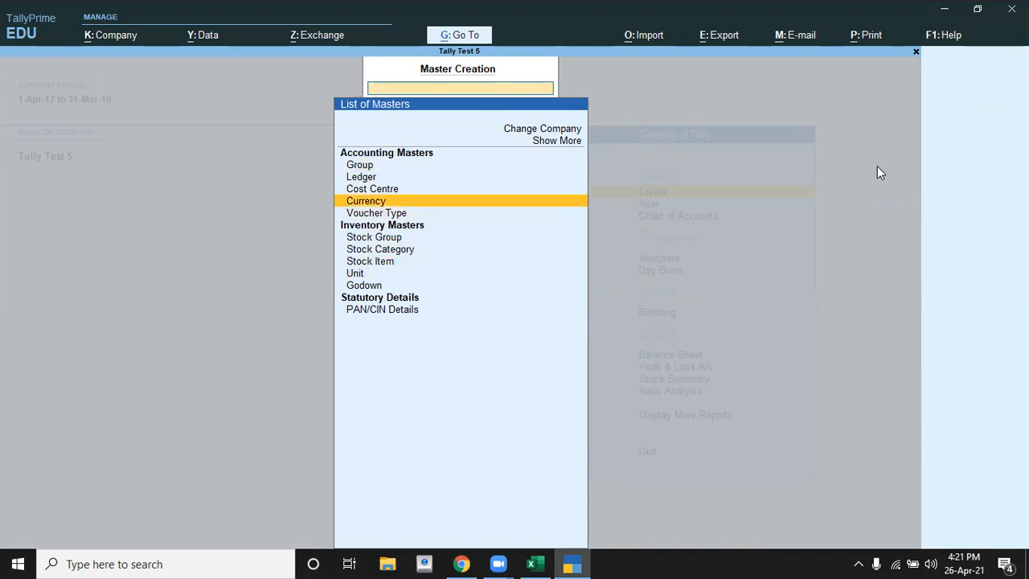
{"action": "key", "text": "Up"}
{"action": "key", "text": "Up"}
{"action": "key", "text": "Up"}
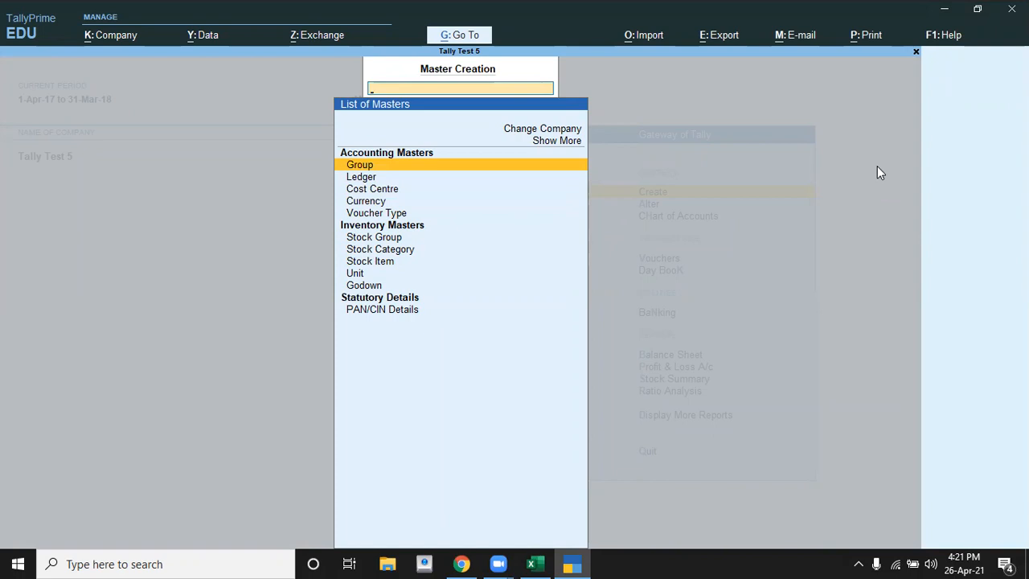
{"action": "key", "text": "Up"}
{"action": "key", "text": "Up"}
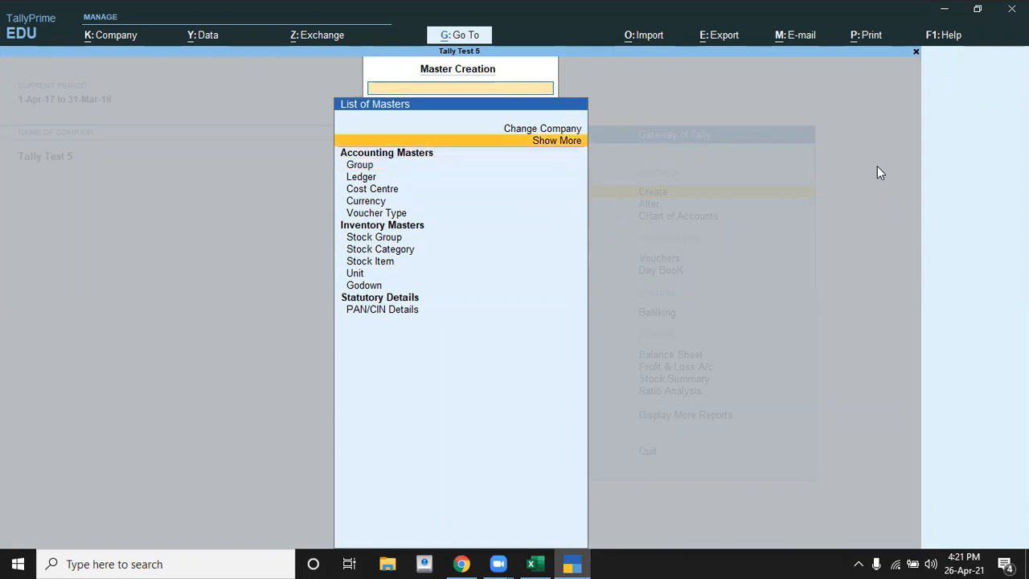
{"action": "key", "text": "Return"}
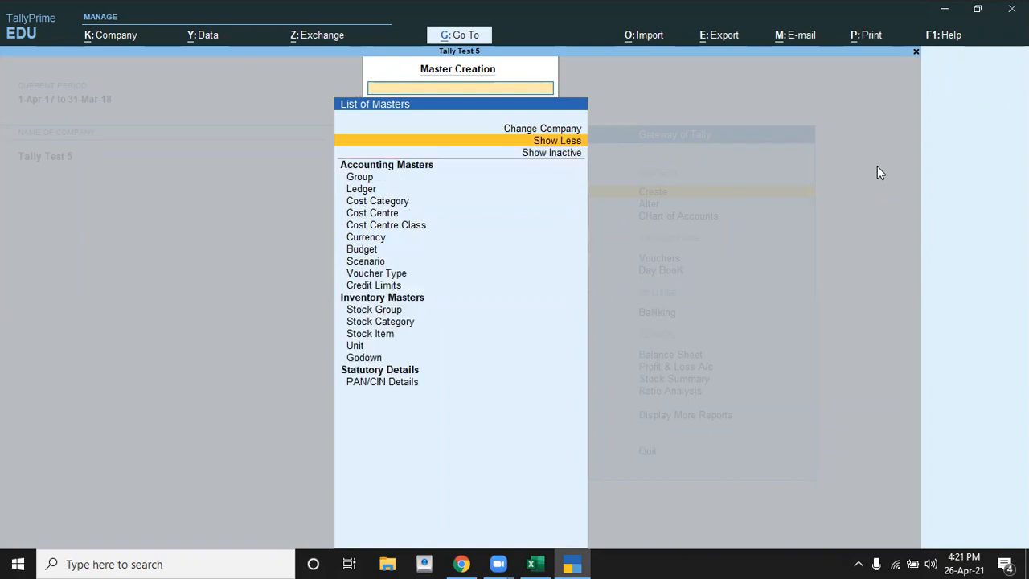
Step: Start a new Cost Category master instead of altering the existing primary cost category
{"action": "key", "text": "Down"}
{"action": "key", "text": "Down"}
{"action": "key", "text": "Down"}
{"action": "key", "text": "Down"}
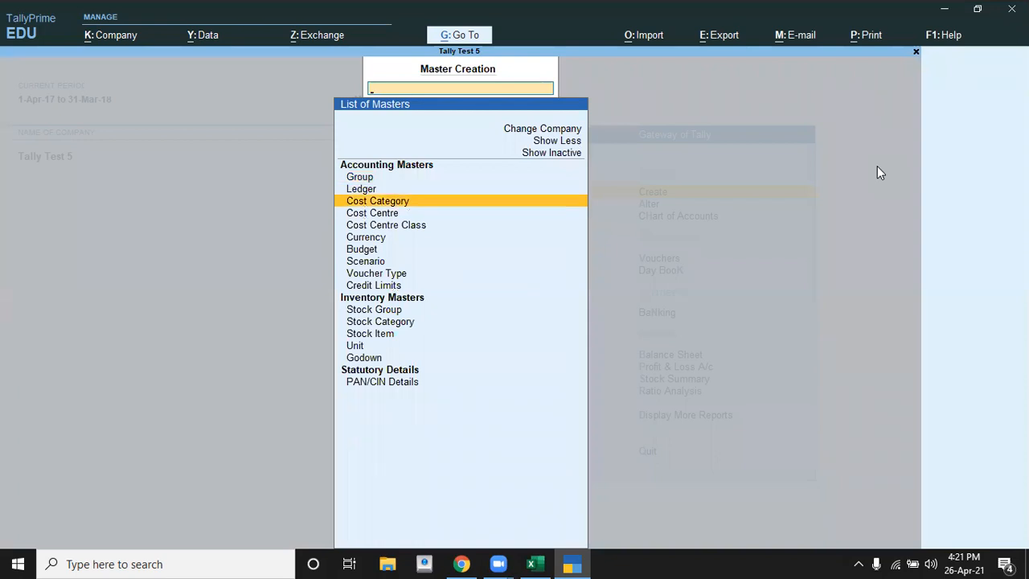
{"action": "key", "text": "Return"}
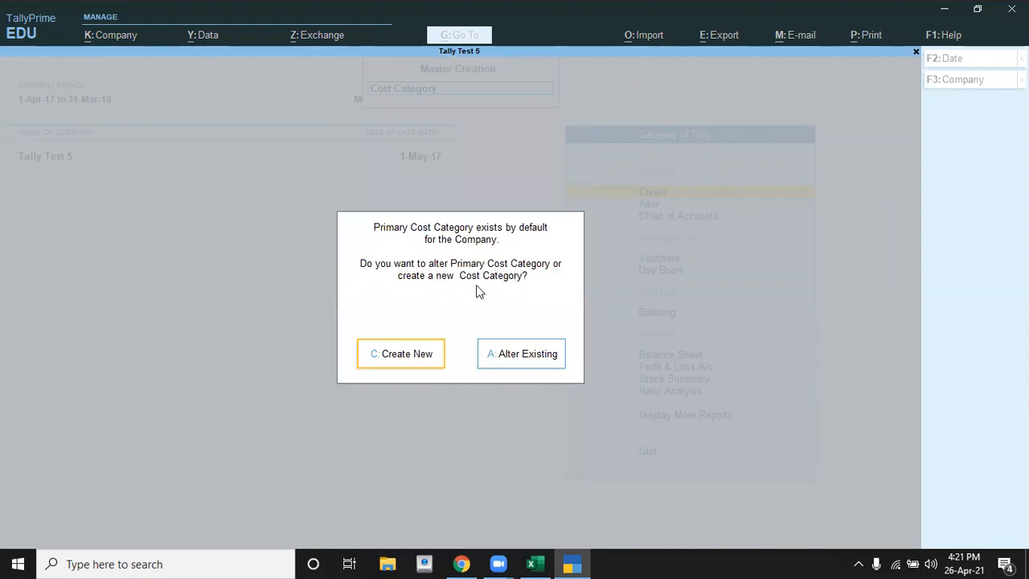
{"action": "left_click", "coordinate": [380, 362]}
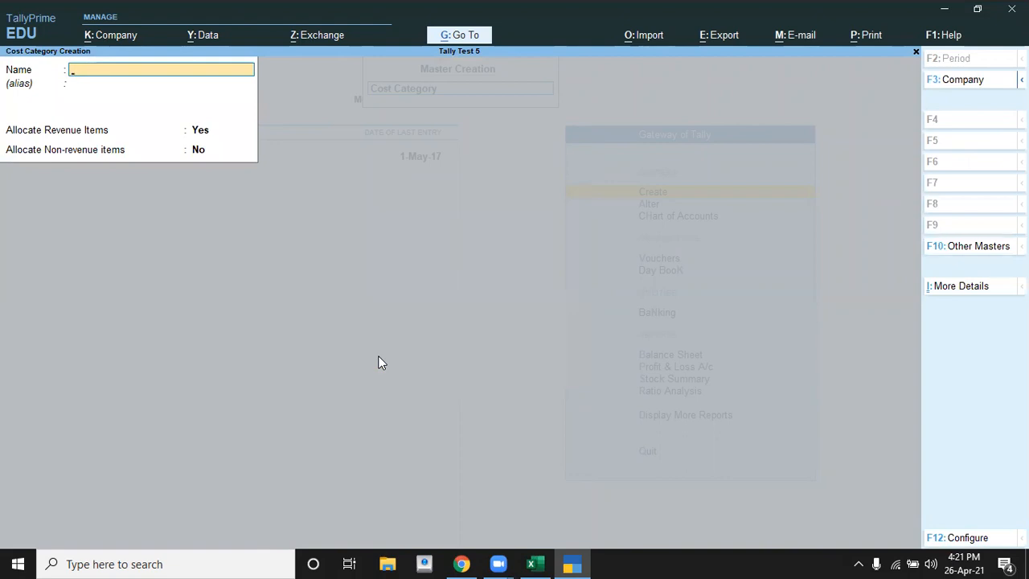
Step: Name the cost category Comission, keep Allocate Revenue Items at Yes and Allocate Non-revenue items at No, save it and leave the creation form
{"action": "key", "text": "alt+Tab"}
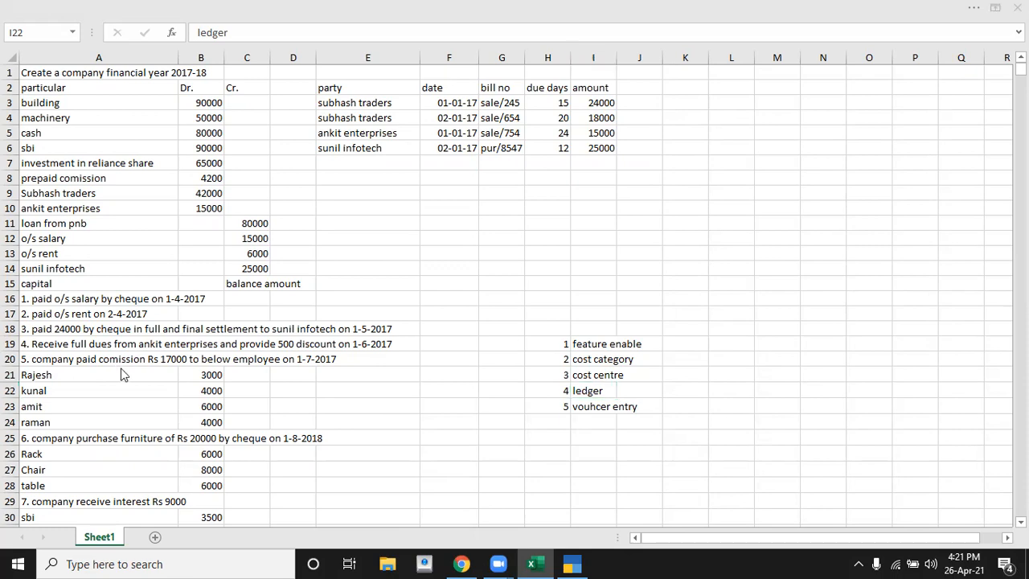
{"action": "key", "text": "alt+Tab"}
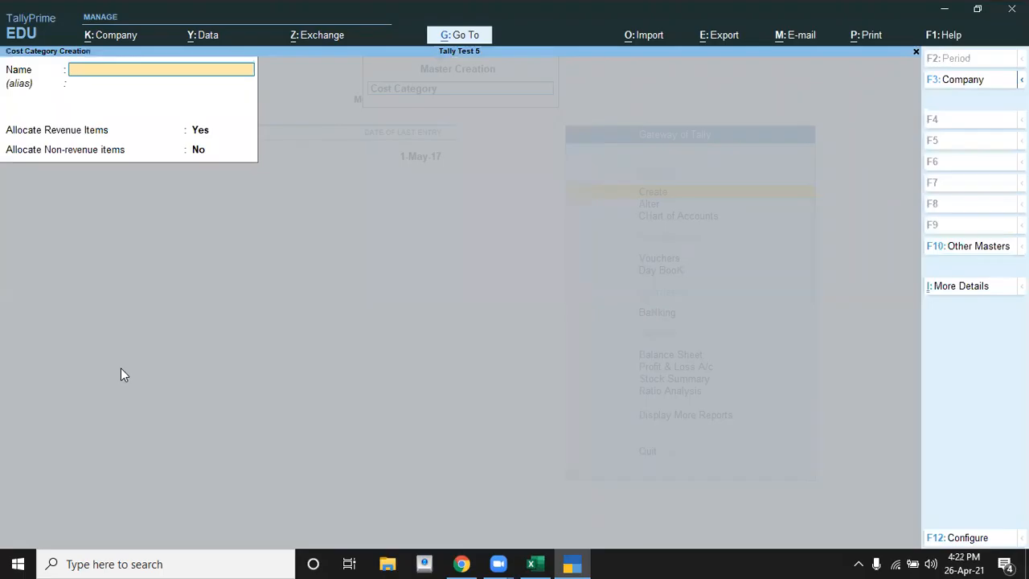
{"action": "type", "text": "Comission"}
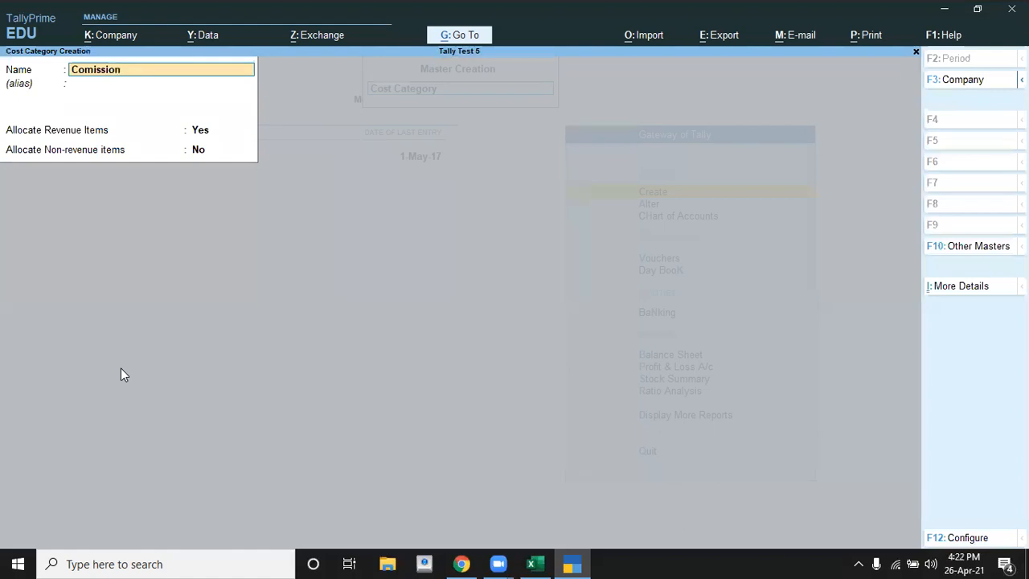
{"action": "key", "text": "Return"}
{"action": "key", "text": "Return"}
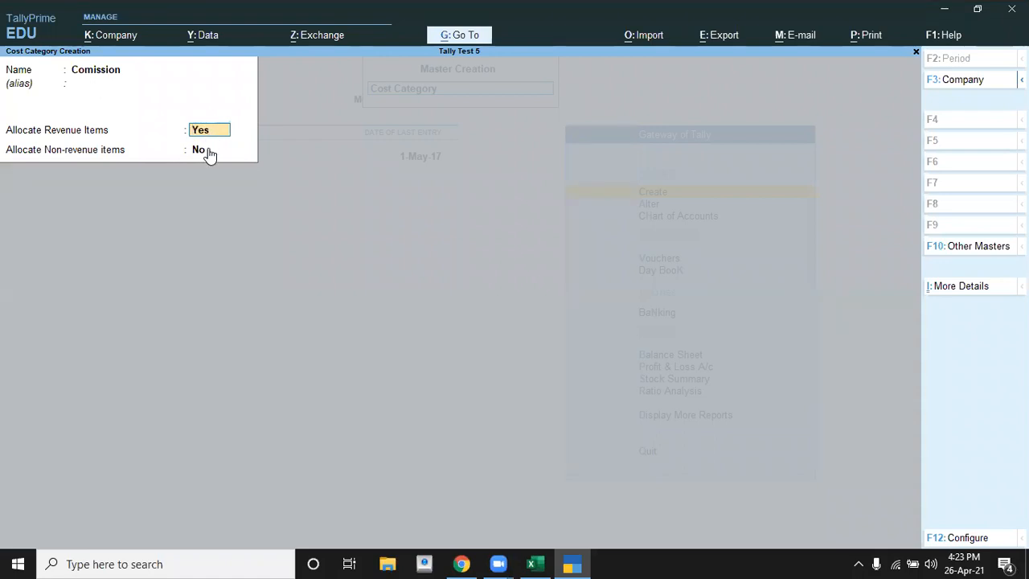
{"action": "left_click", "coordinate": [207, 151]}
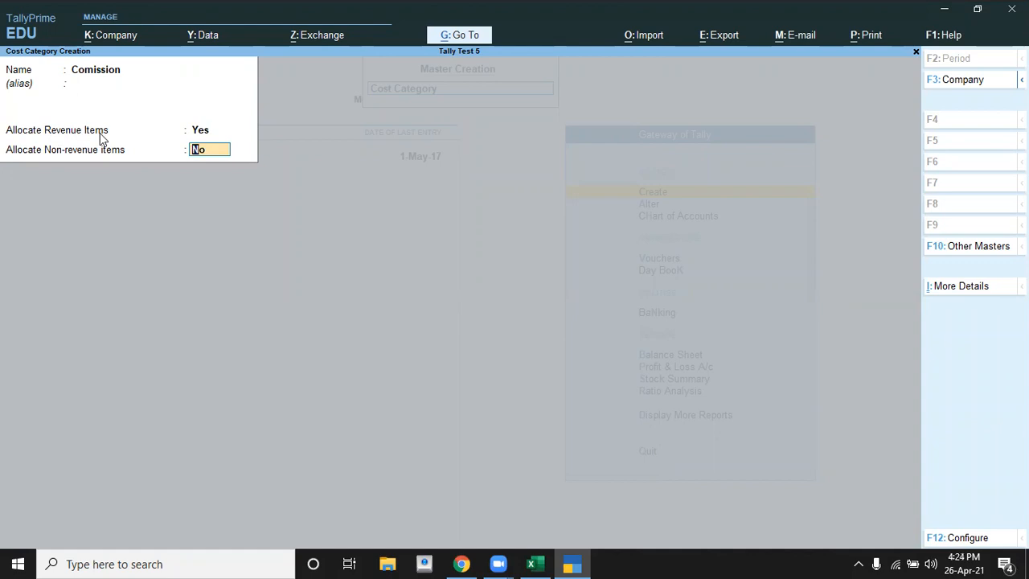
{"action": "key", "text": "Return"}
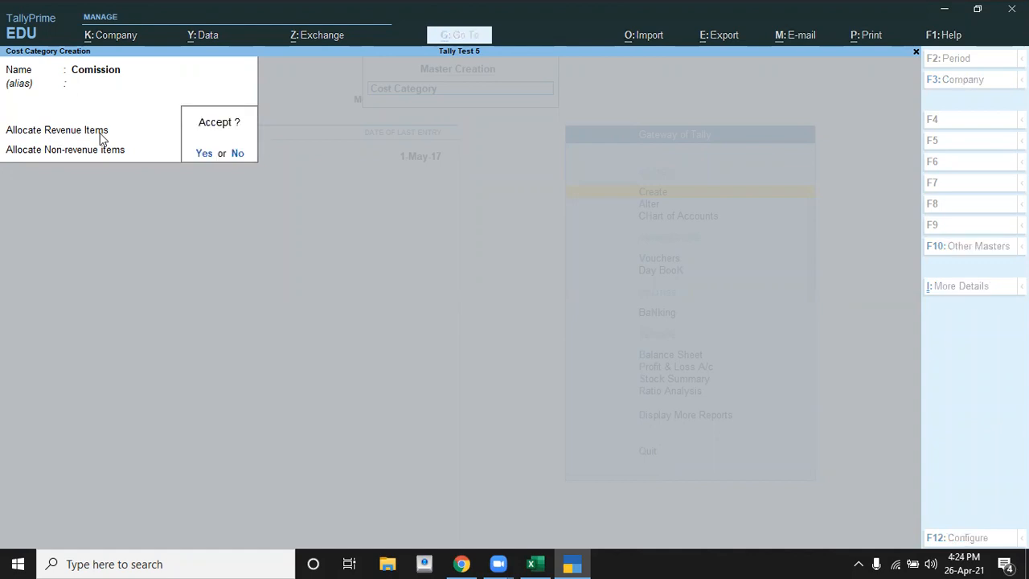
{"action": "key", "text": "Return"}
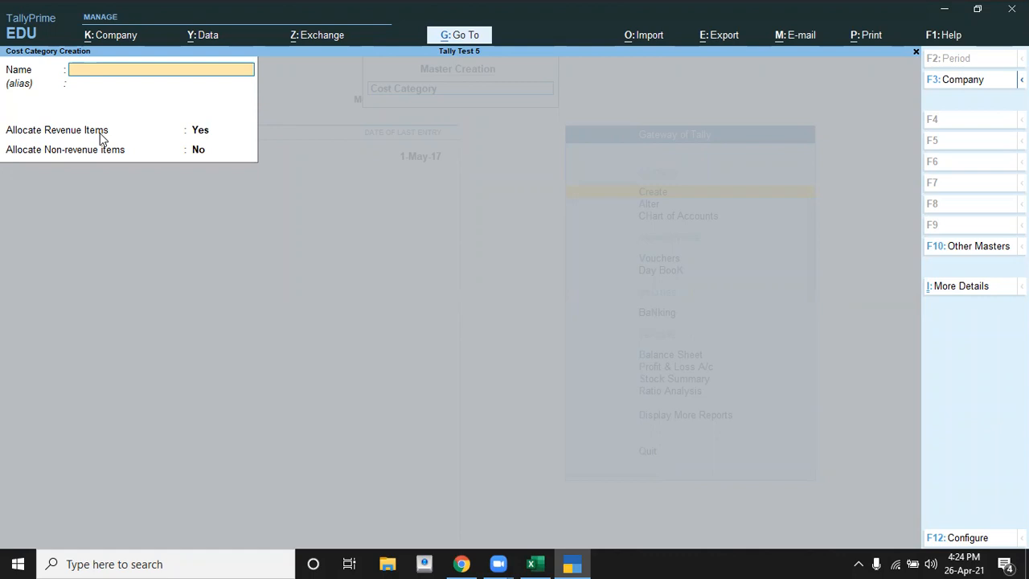
{"action": "key", "text": "Escape"}
{"action": "key", "text": "Return"}
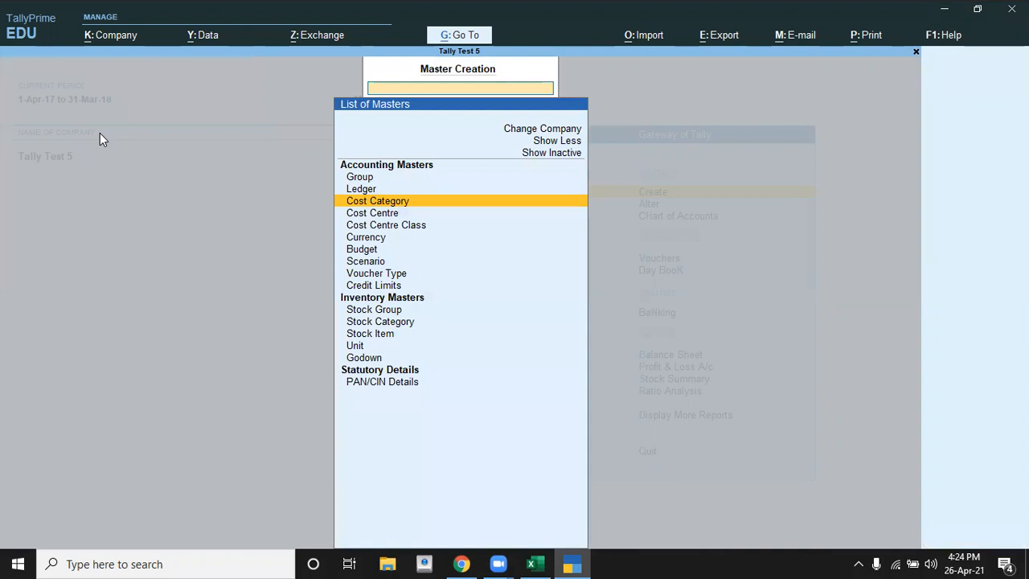
Step: Start a new Cost Centre master and assign it to the Comission category
{"action": "key", "text": "Down"}
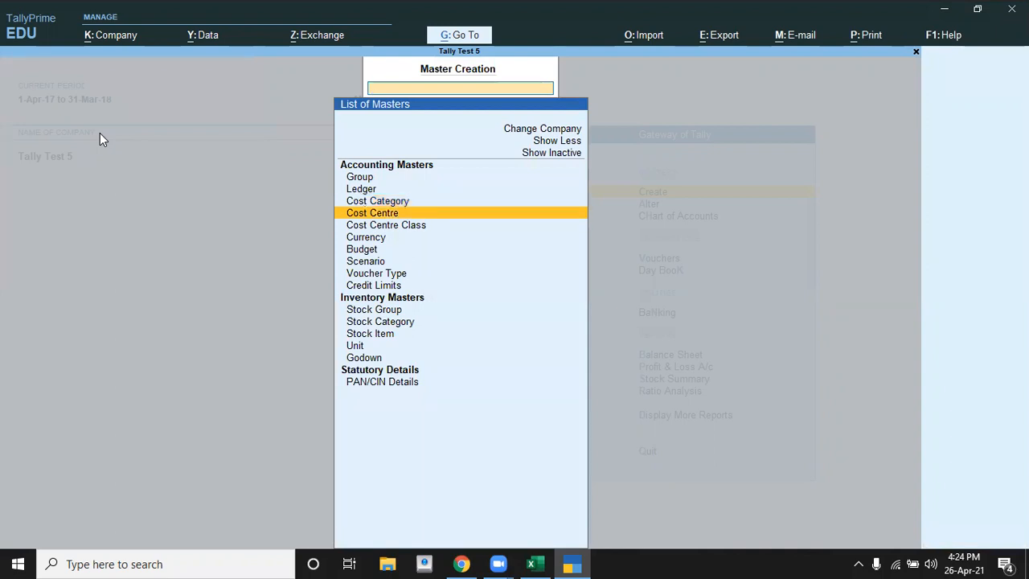
{"action": "key", "text": "Return"}
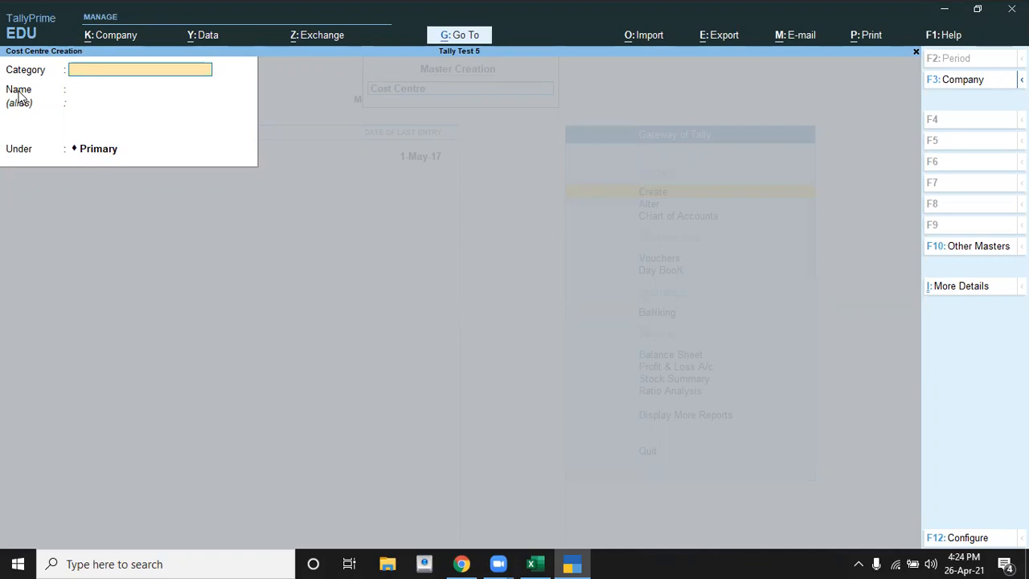
{"action": "left_click", "coordinate": [100, 72]}
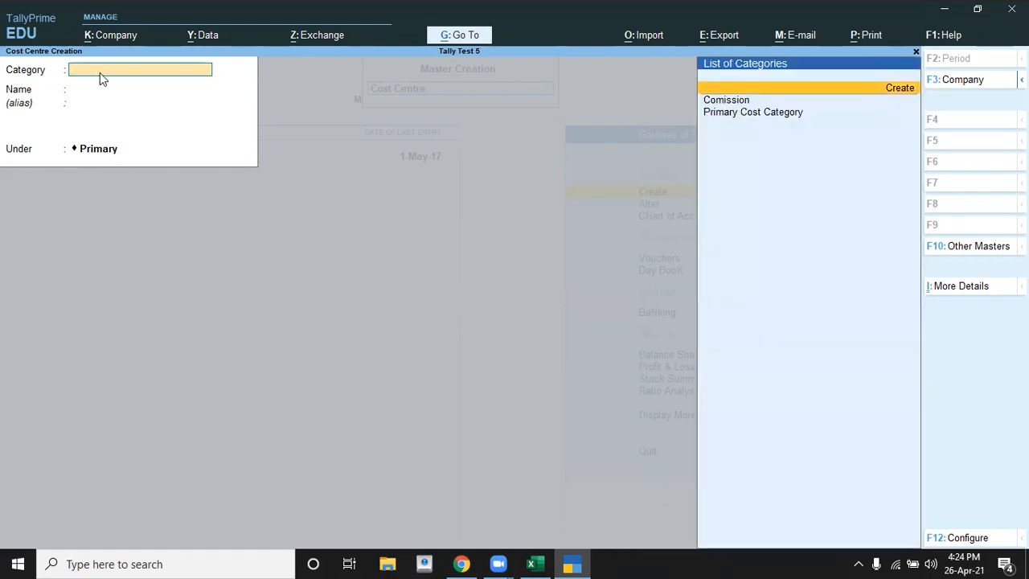
{"action": "key", "text": "Return"}
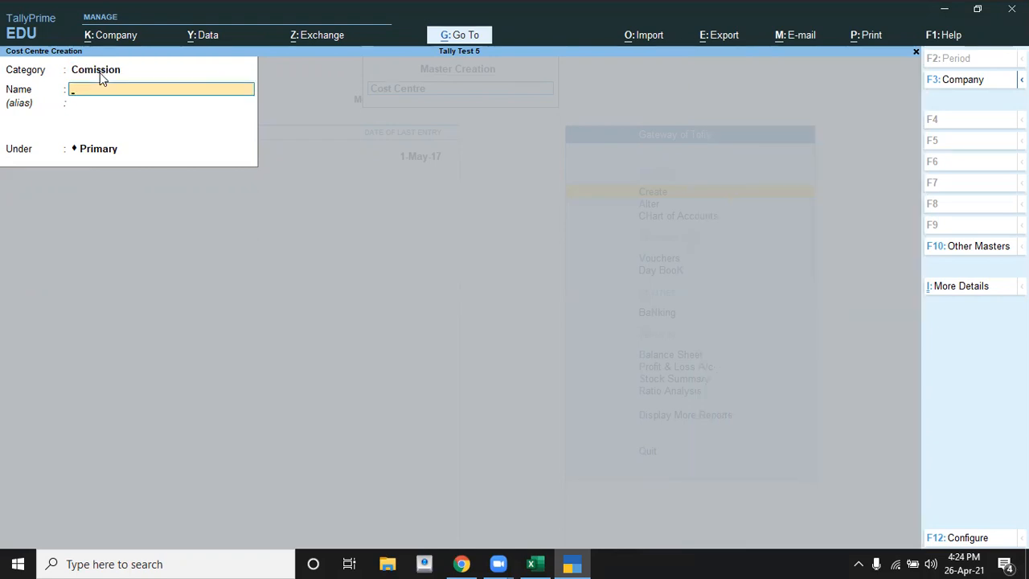
Step: Switch to the Excel sheet and select the first employee's name under the commission transaction
{"action": "key", "text": "alt+Tab"}
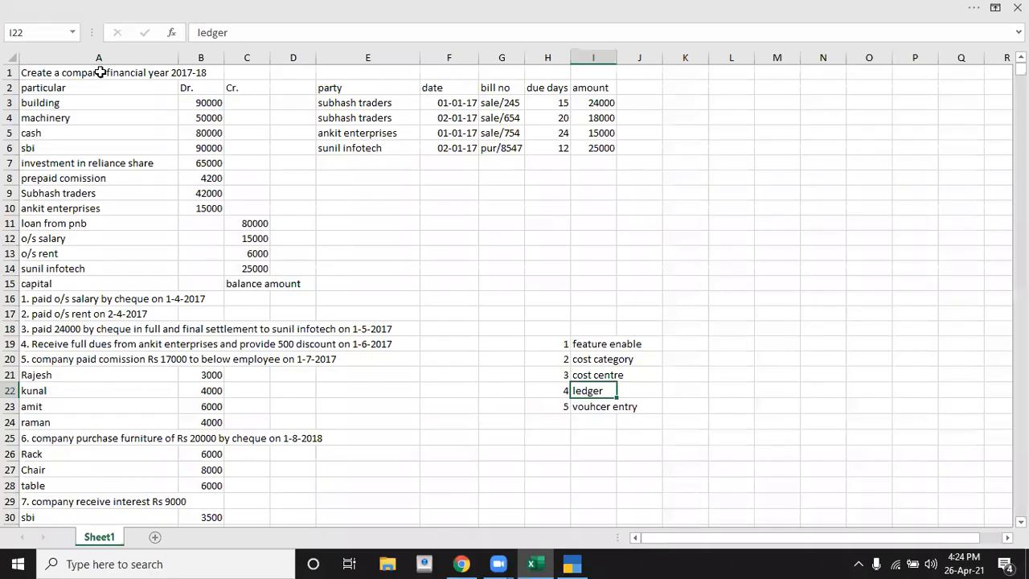
{"action": "key", "text": "ctrl+Left"}
{"action": "key", "text": "ctrl+Left"}
{"action": "key", "text": "ctrl+Left"}
{"action": "key", "text": "Up"}
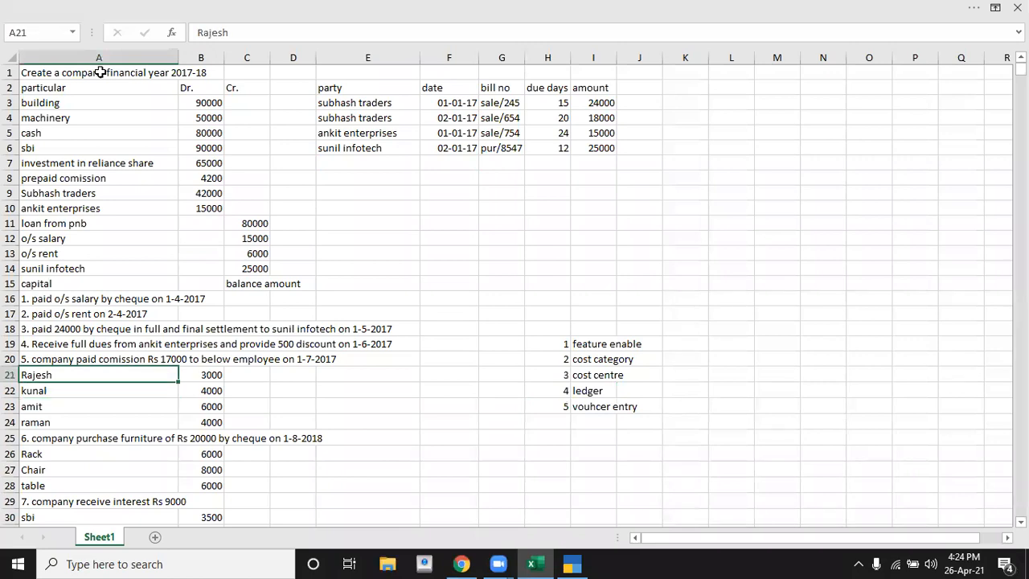
Step: Switch back to TallyPrime and save a cost centre named after the first listed employee, under Primary in the Comission category
{"action": "key", "text": "alt+Tab"}
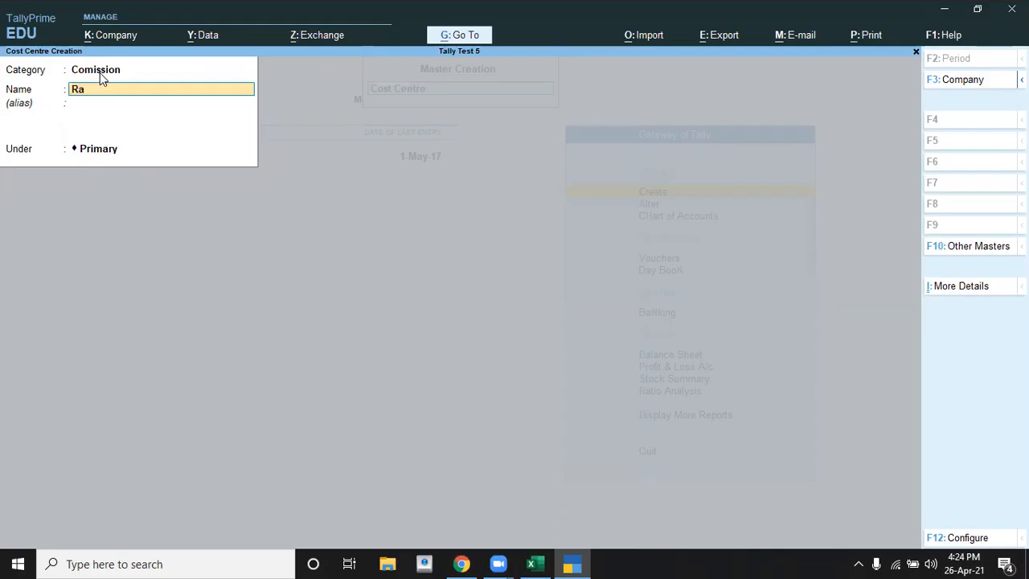
{"action": "key", "text": "Return"}
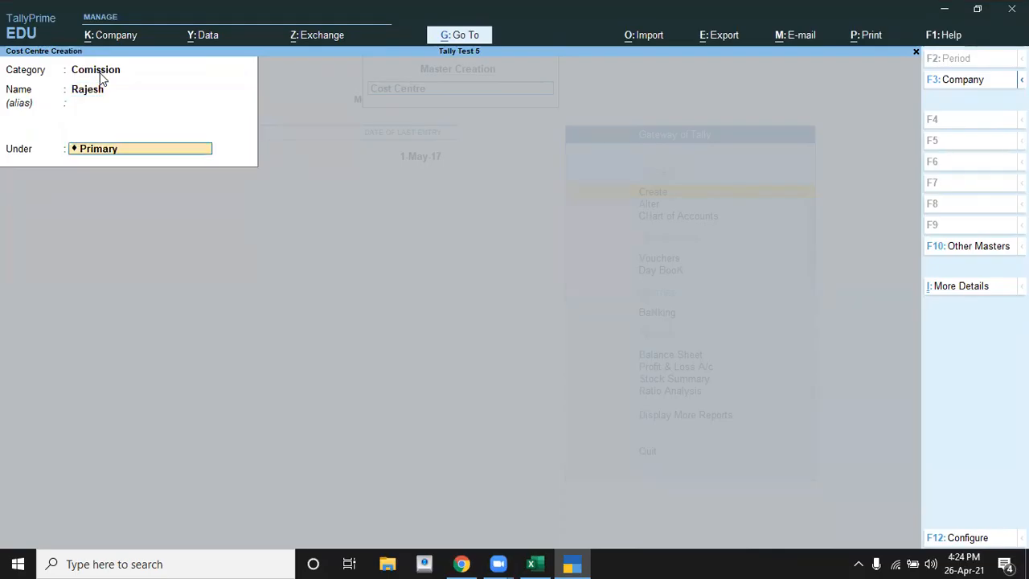
{"action": "key", "text": "Return"}
{"action": "key", "text": "Return"}
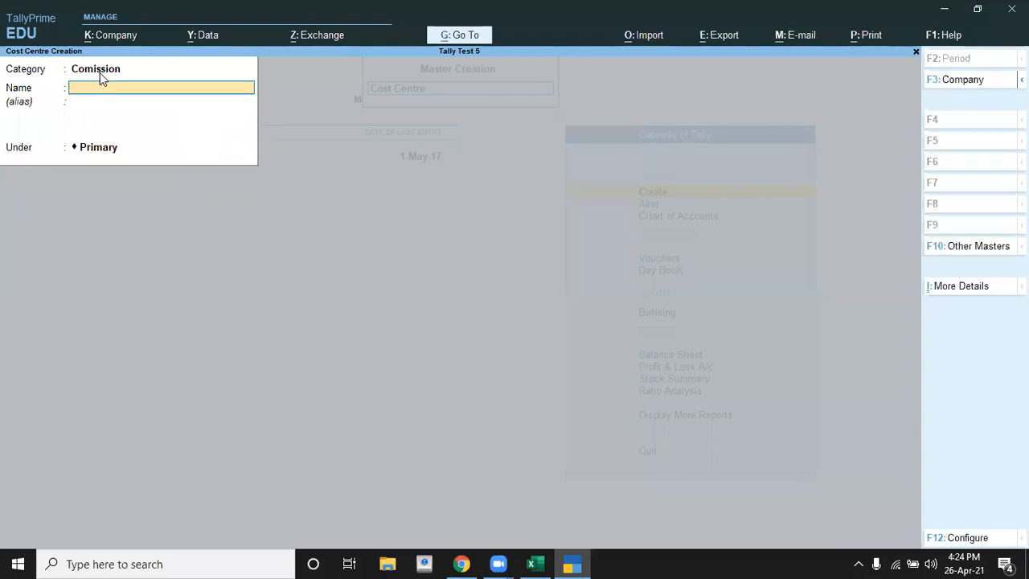
Step: Look up the second employee in the Excel sheet and create a cost centre with that name under Primary
{"action": "key", "text": "alt+Tab"}
{"action": "key", "text": "Down"}
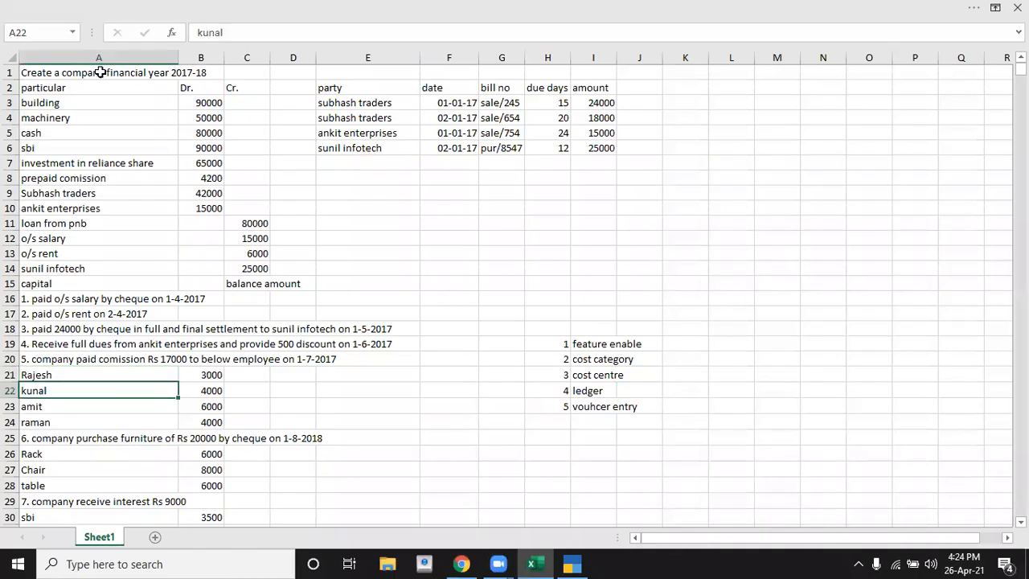
{"action": "key", "text": "alt+Tab"}
{"action": "type", "text": "Kunal"}
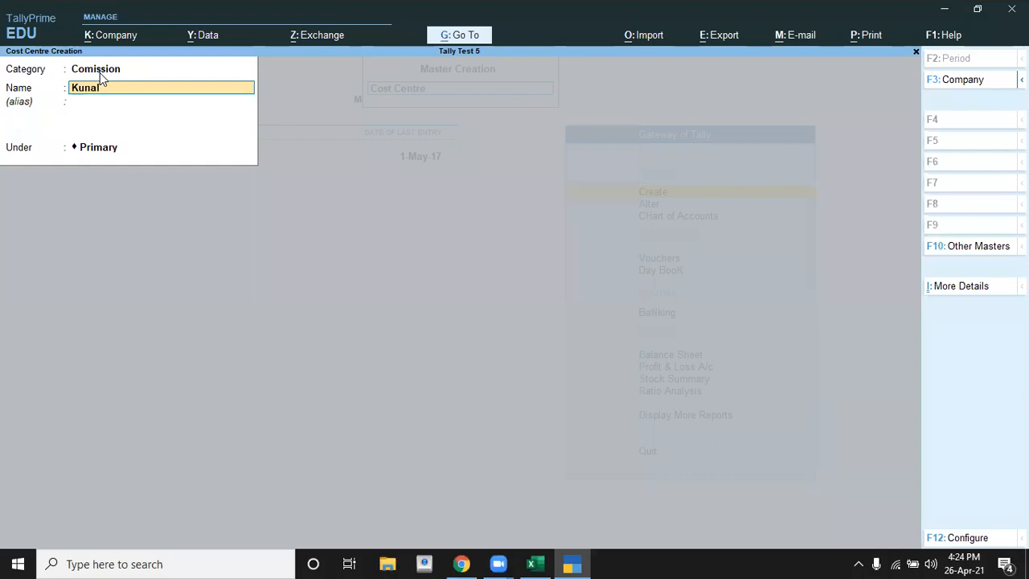
{"action": "key", "text": "Return"}
{"action": "key", "text": "Return"}
{"action": "key", "text": "Return"}
Step: Check the third employee in the Excel sheet and save a matching cost centre under Primary in the Comission category
{"action": "key", "text": "alt+Tab"}
{"action": "key", "text": "Down"}
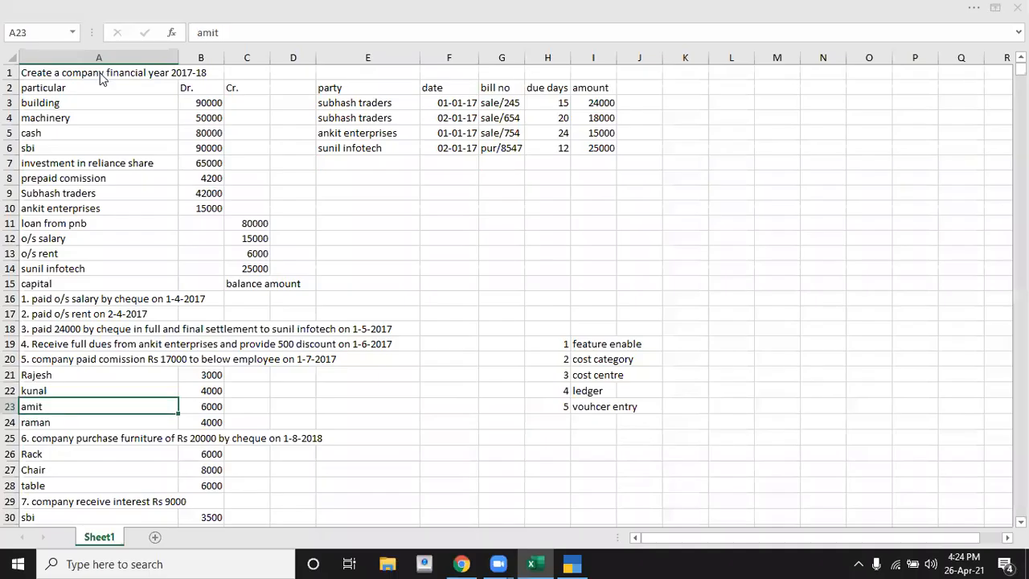
{"action": "key", "text": "alt+Tab"}
{"action": "type", "text": "Amit"}
{"action": "key", "text": "Return"}
{"action": "key", "text": "Return"}
{"action": "key", "text": "Return"}
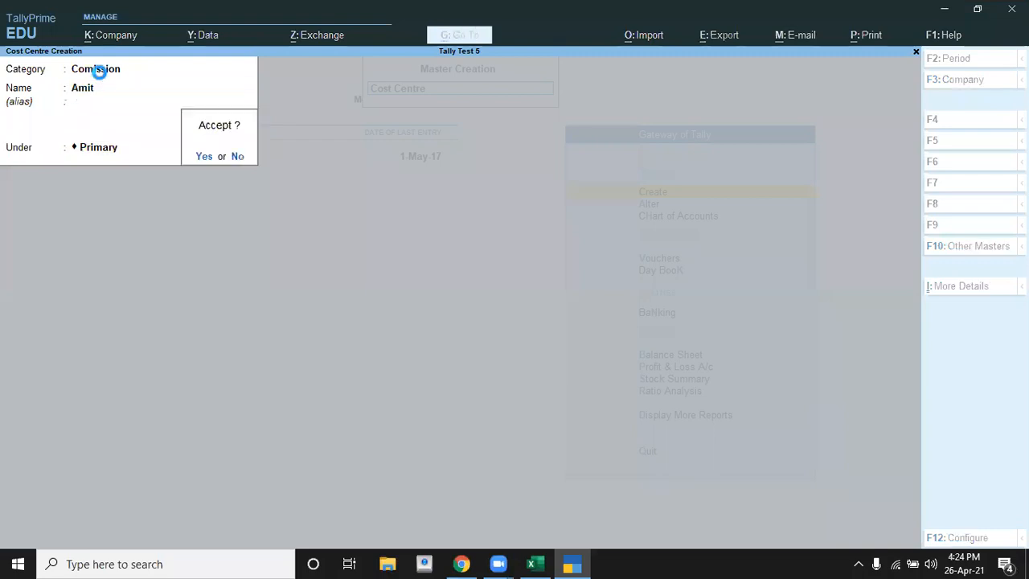
{"action": "key", "text": "Return"}
Step: Check the fourth employee in the Excel sheet, save a matching cost centre under Primary and leave the cost centre creation form
{"action": "key", "text": "alt+Tab"}
{"action": "key", "text": "Down"}
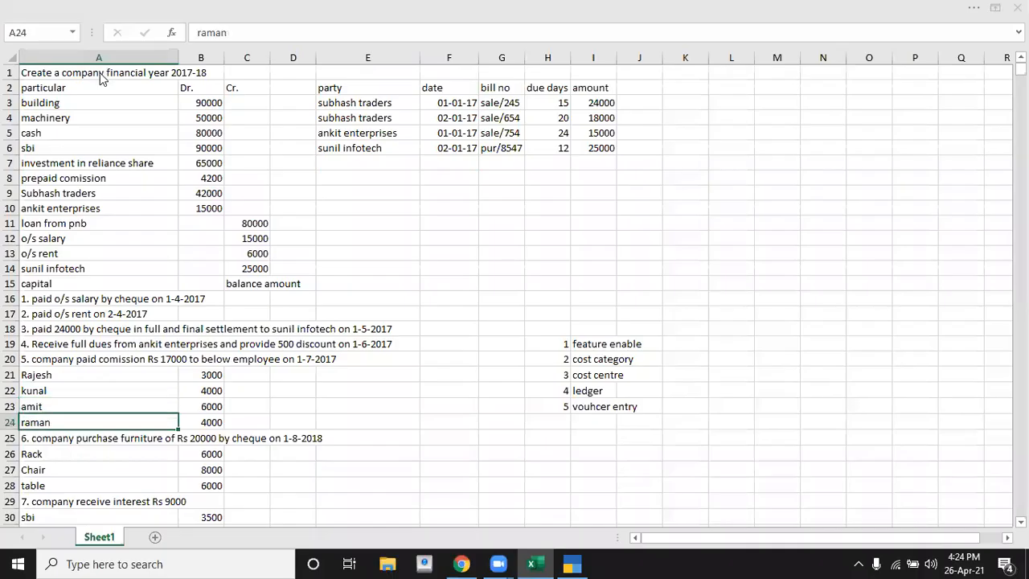
{"action": "key", "text": "alt+Tab"}
{"action": "type", "text": "Raman"}
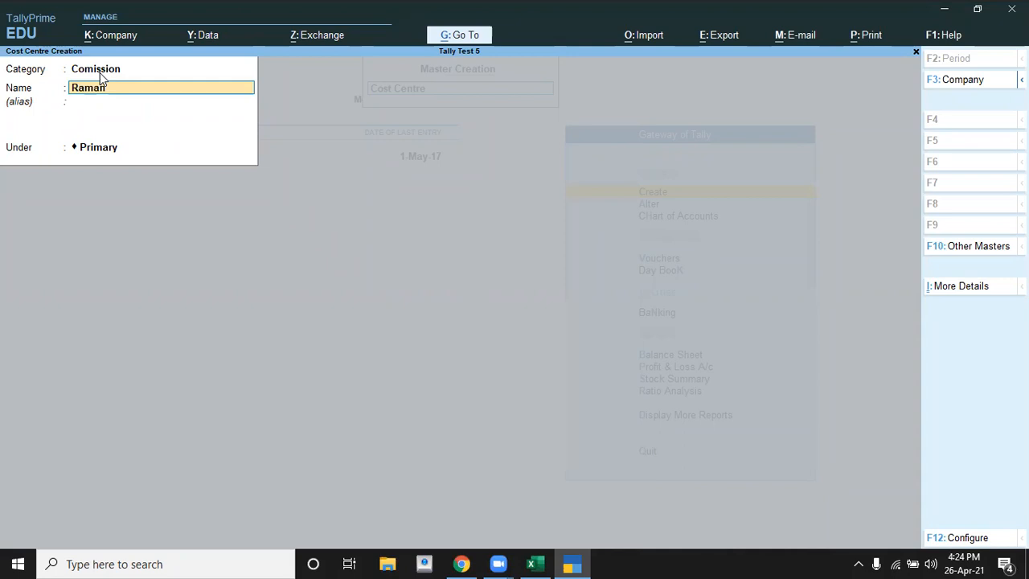
{"action": "key", "text": "Return"}
Step: Start a new Ledger master, check the commission transaction in the Excel sheet and name the ledger Comission
{"action": "key", "text": "Return"}
{"action": "key", "text": "Return"}
{"action": "key", "text": "Return"}
{"action": "key", "text": "Escape"}
{"action": "key", "text": "Return"}
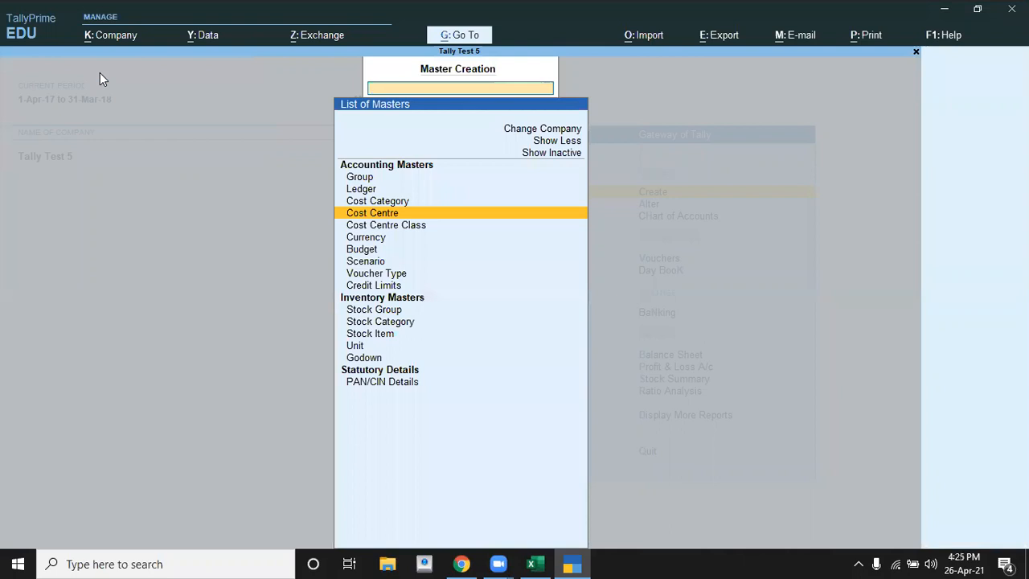
{"action": "key", "text": "Up"}
{"action": "key", "text": "Up"}
{"action": "key", "text": "Return"}
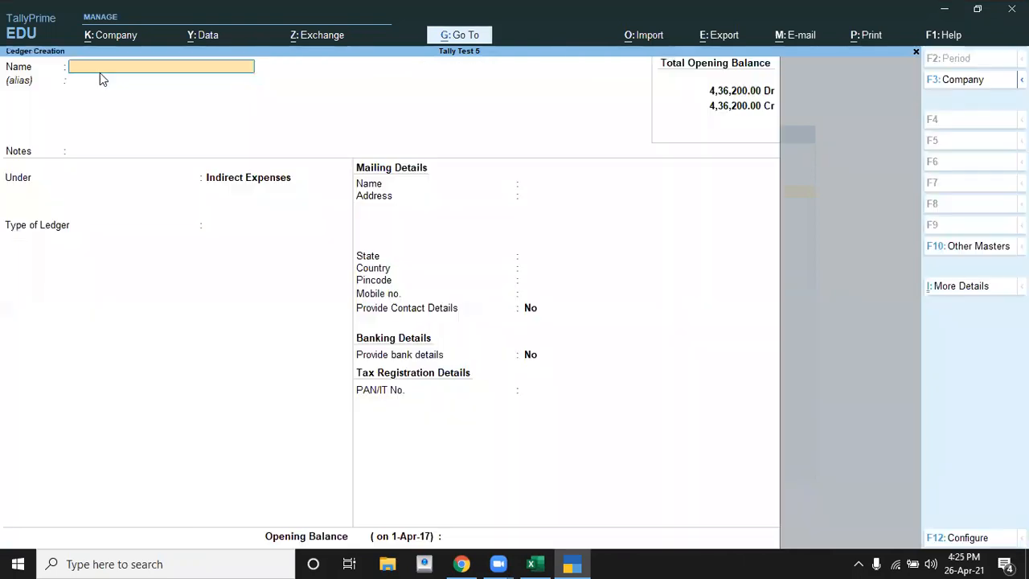
{"action": "key", "text": "alt+Tab"}
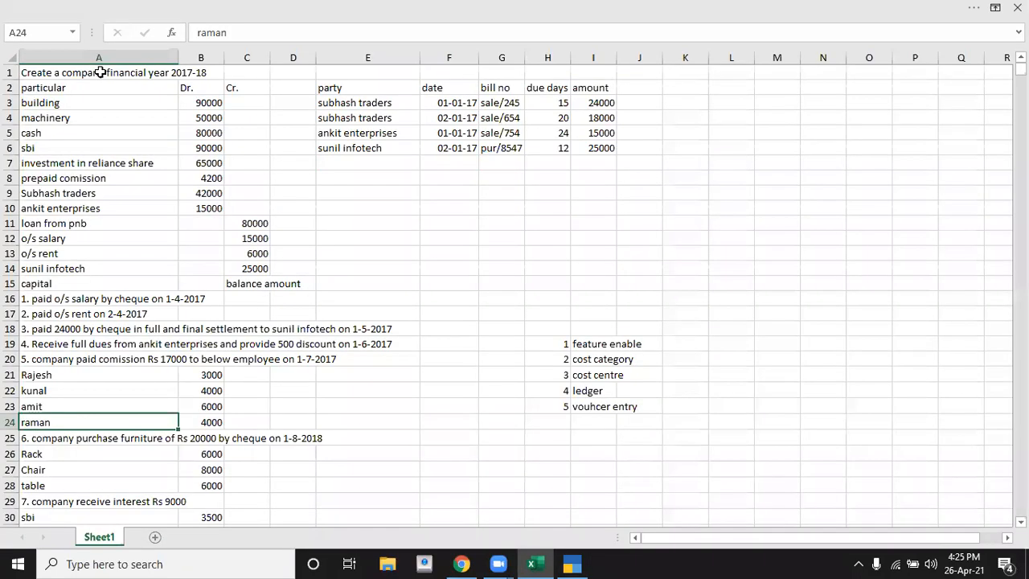
{"action": "left_click", "coordinate": [123, 359]}
{"action": "key", "text": "alt+Tab"}
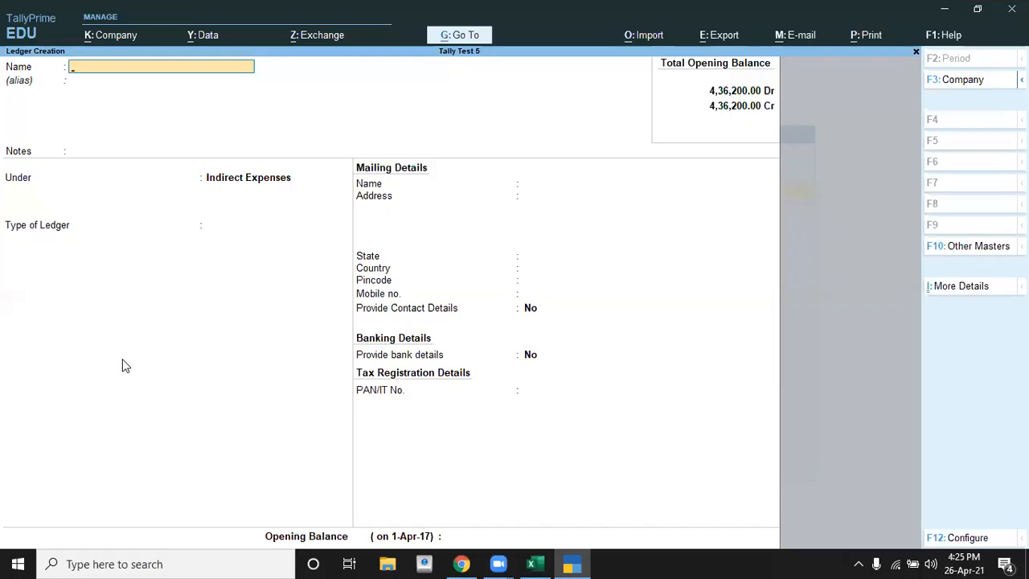
{"action": "type", "text": "Comission"}
{"action": "key", "text": "Return"}
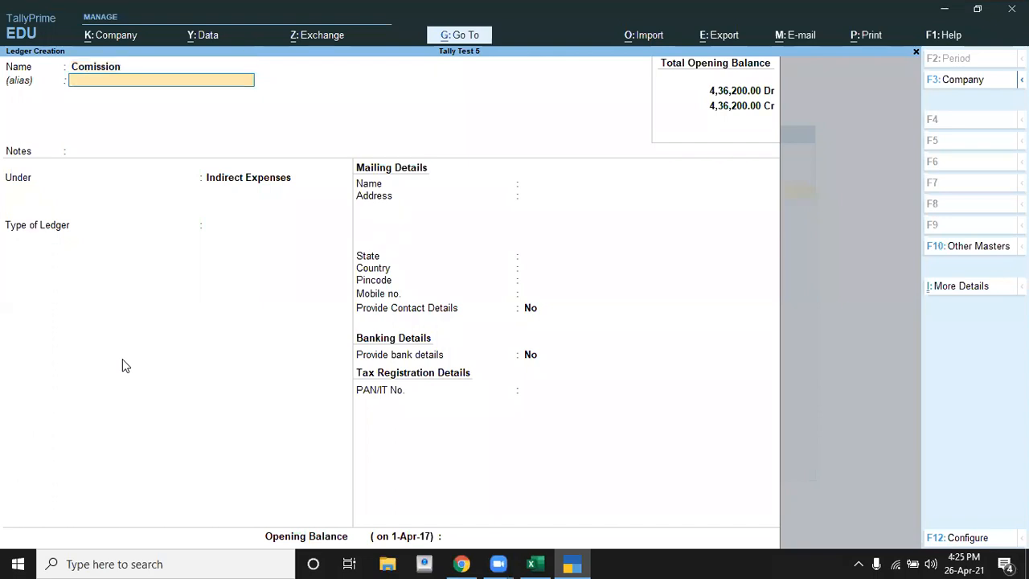
Step: Keep the ledger under Indirect Expenses, set Type of Ledger to Not Applicable, decline saving and return to the ledger type
{"action": "key", "text": "Return"}
{"action": "key", "text": "Return"}
{"action": "key", "text": "Return"}
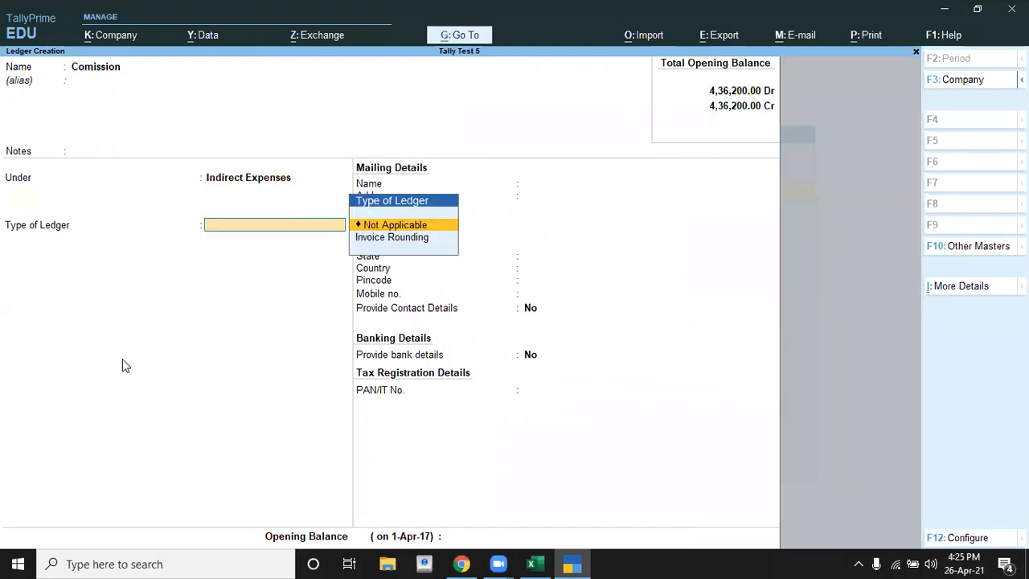
{"action": "key", "text": "Return"}
{"action": "key", "text": "Return"}
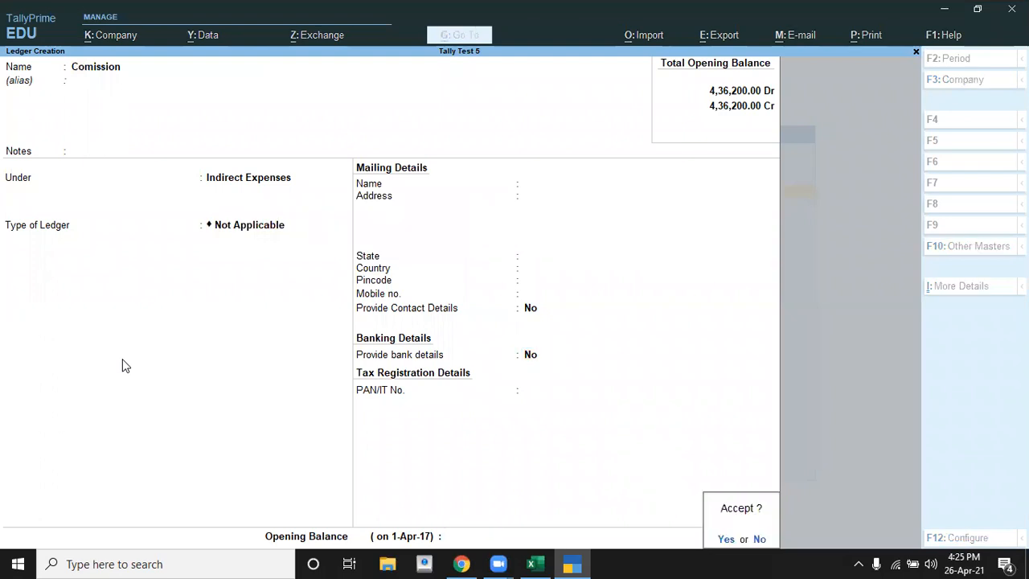
{"action": "key", "text": "Escape"}
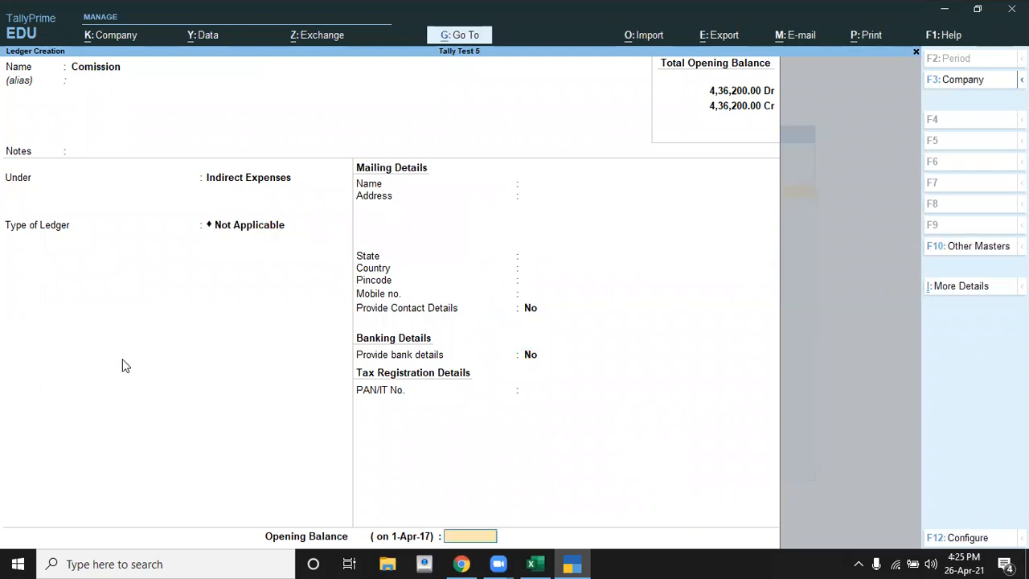
{"action": "key", "text": "BackSpace"}
{"action": "key", "text": "BackSpace"}
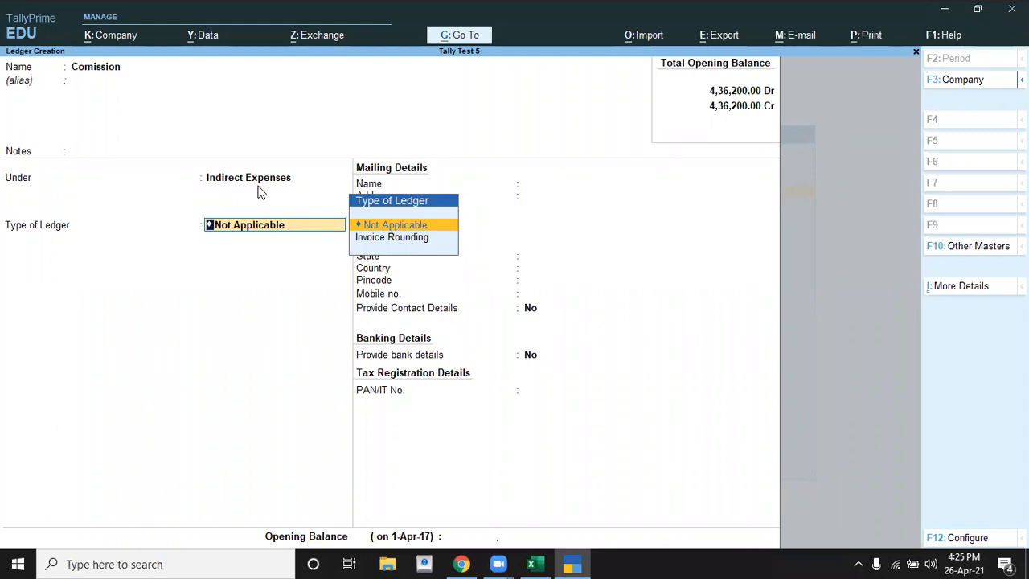
Step: Check the Enable Cost Centres setting in the company features and leave them without saving
{"action": "key", "text": "F11"}
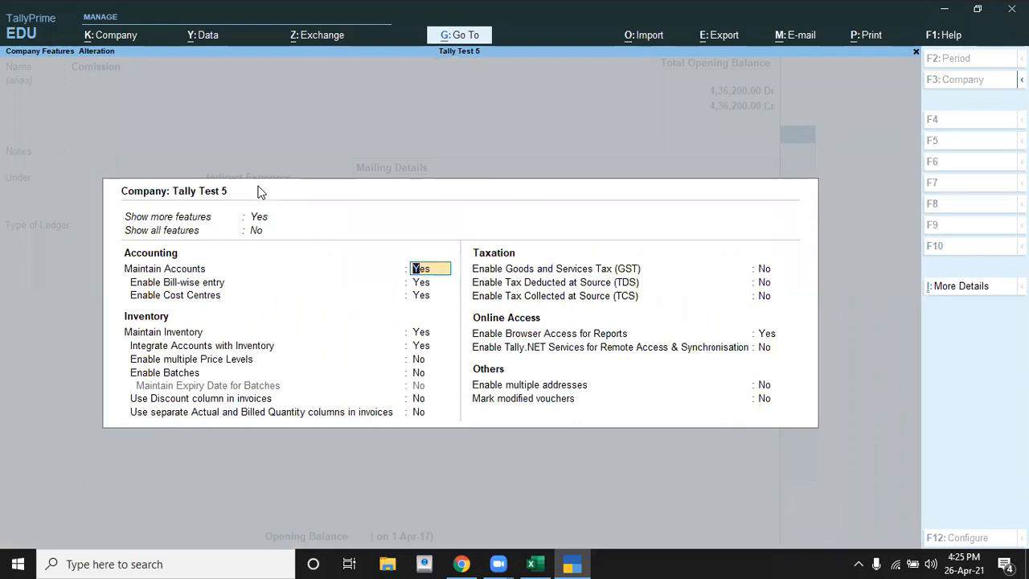
{"action": "key", "text": "Return"}
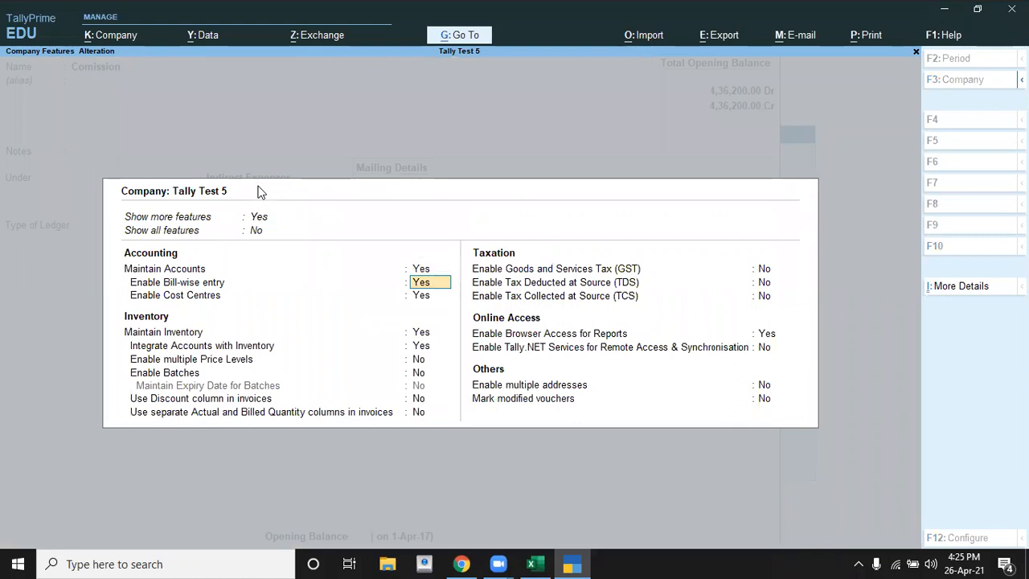
{"action": "key", "text": "Return"}
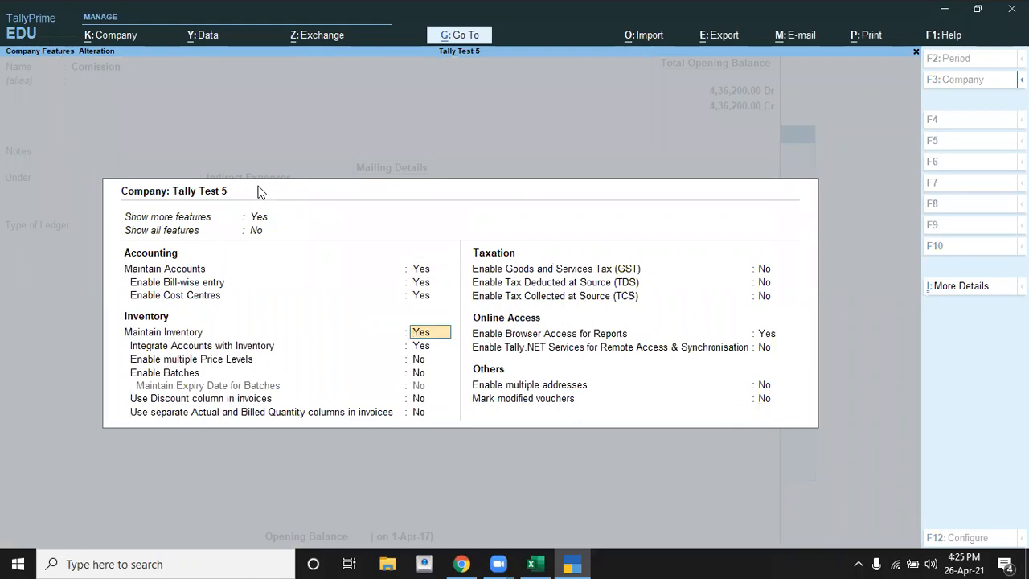
{"action": "key", "text": "BackSpace"}
{"action": "key", "text": "Escape"}
{"action": "key", "text": "y"}
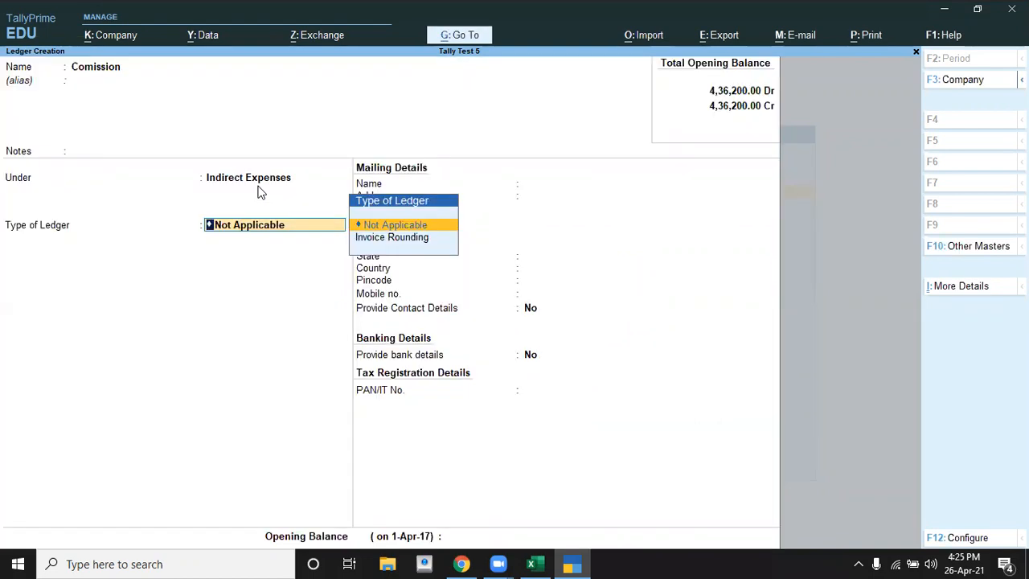
Step: Open the ledger creation configuration and set Show more configurations to Yes
{"action": "key", "text": "F12"}
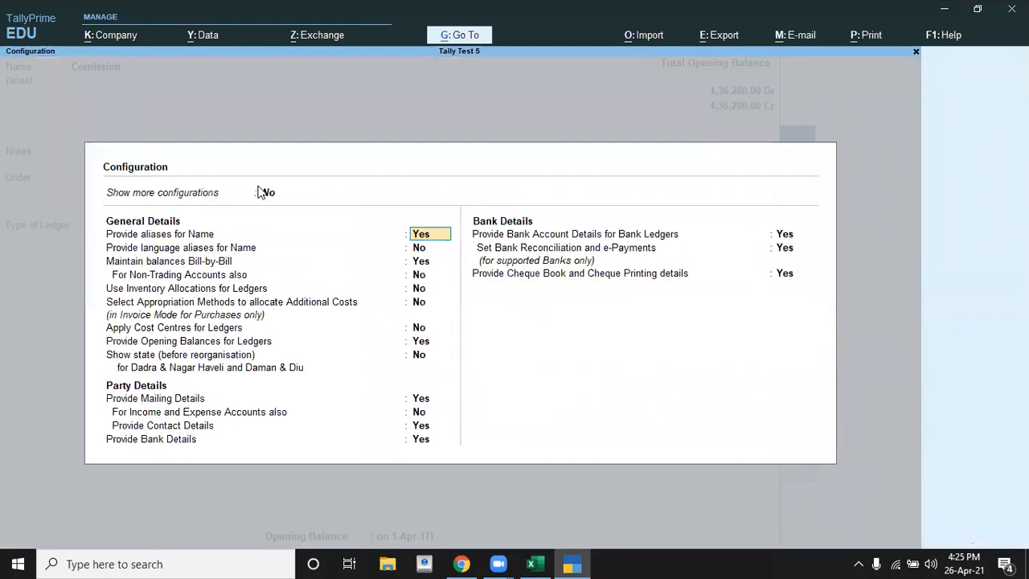
{"action": "key", "text": "Down"}
{"action": "key", "text": "Down"}
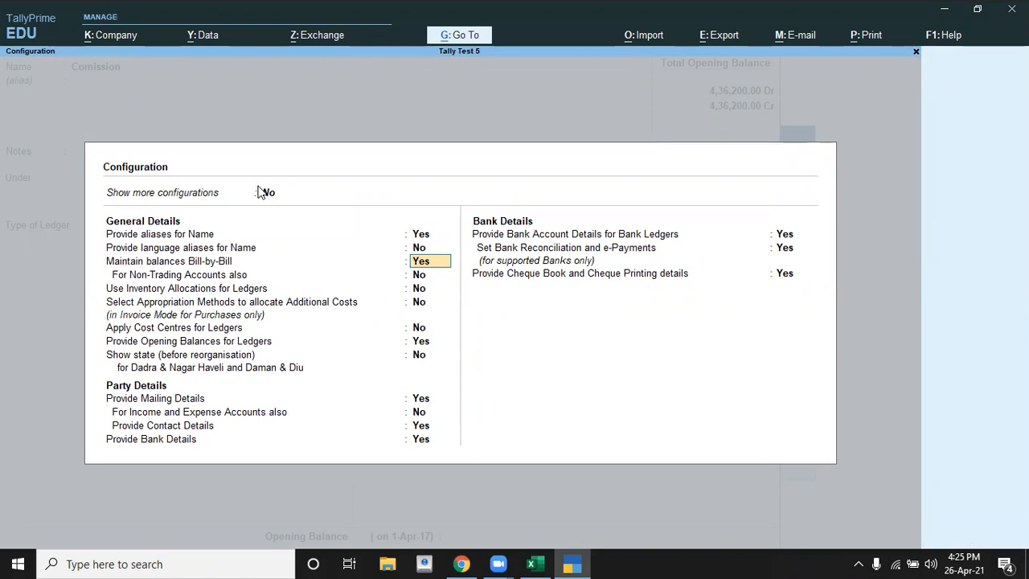
{"action": "key", "text": "Up"}
{"action": "key", "text": "Up"}
{"action": "key", "text": "Up"}
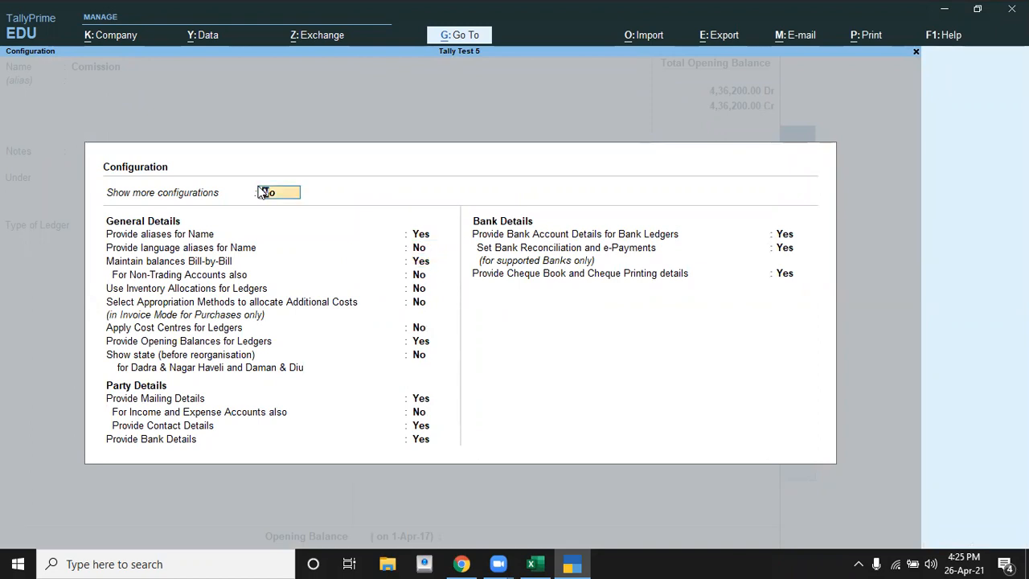
{"action": "key", "text": "y"}
{"action": "key", "text": "Return"}
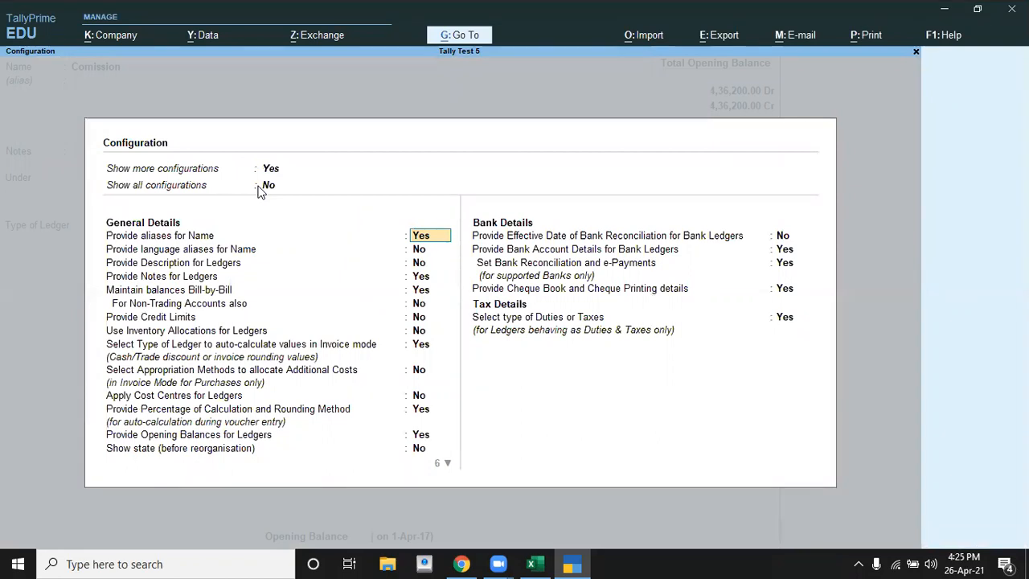
Step: Set Apply Cost Centres for Ledgers to Yes, keep the remaining options and save the configuration
{"action": "key", "text": "Return"}
{"action": "key", "text": "Return"}
{"action": "key", "text": "Return"}
{"action": "key", "text": "Return"}
{"action": "key", "text": "Return"}
{"action": "key", "text": "Return"}
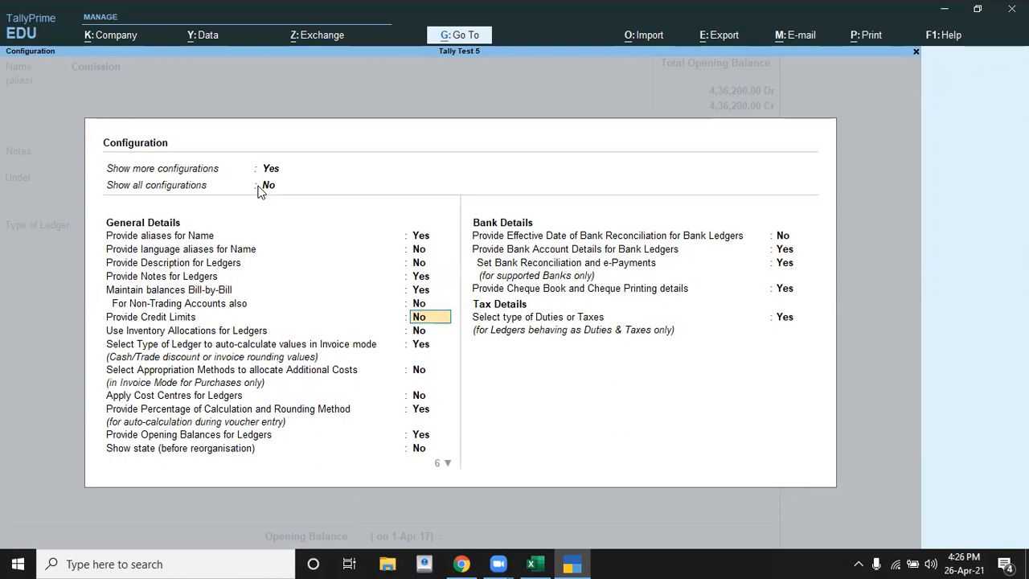
{"action": "key", "text": "Return"}
{"action": "key", "text": "Return"}
{"action": "key", "text": "Return"}
{"action": "key", "text": "Return"}
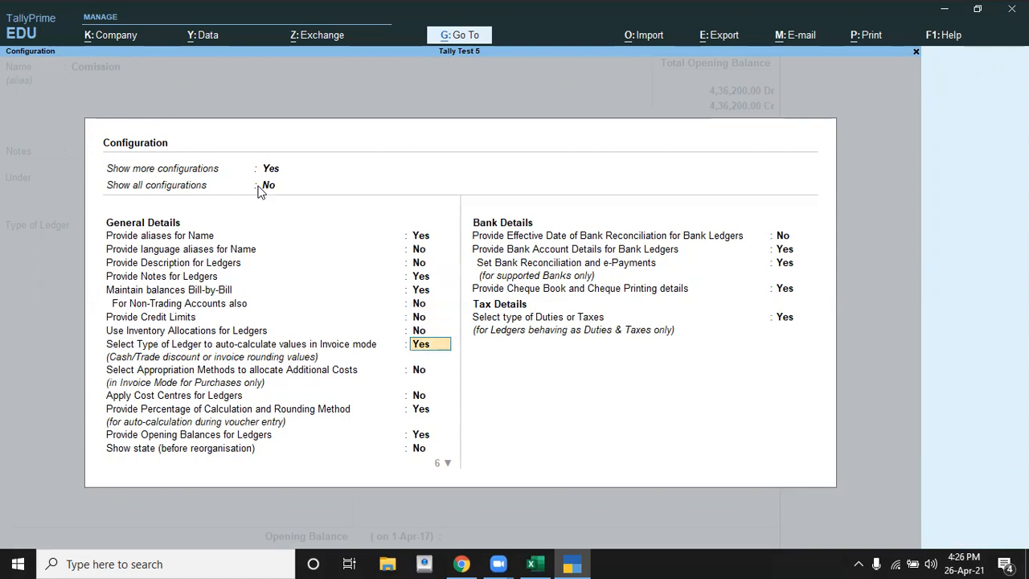
{"action": "key", "text": "Return"}
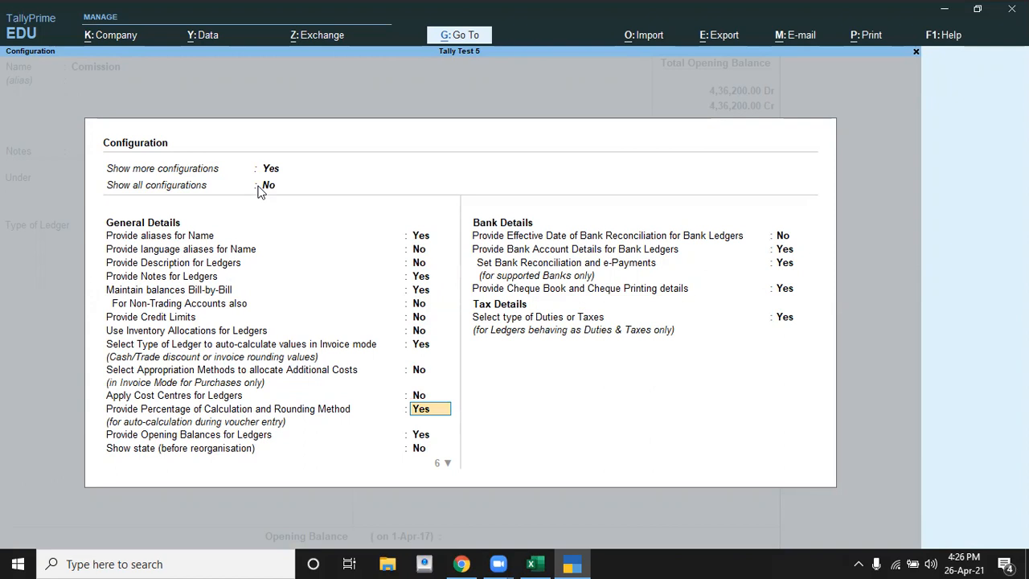
{"action": "key", "text": "Up"}
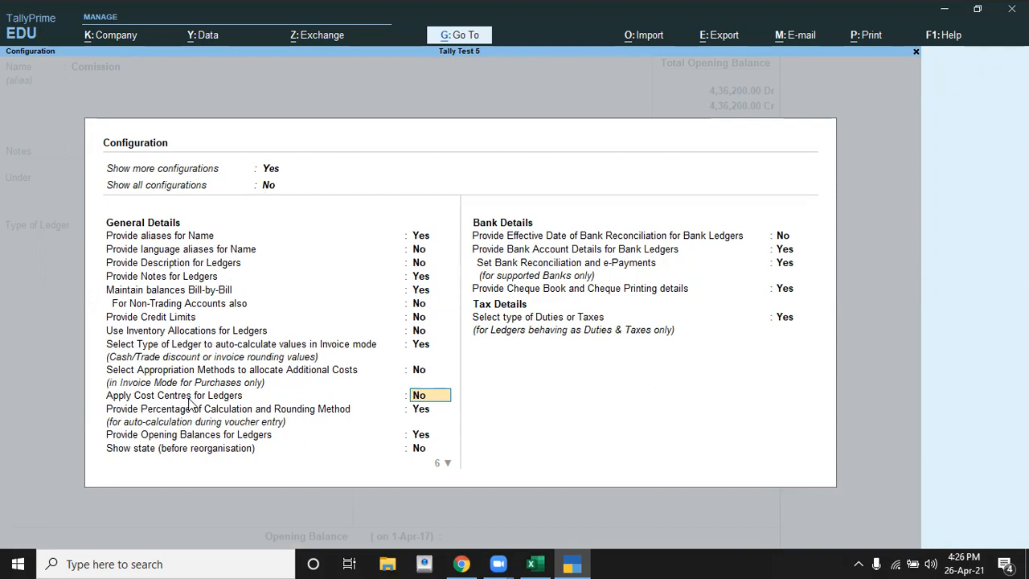
{"action": "type", "text": "y"}
{"action": "key", "text": "Return"}
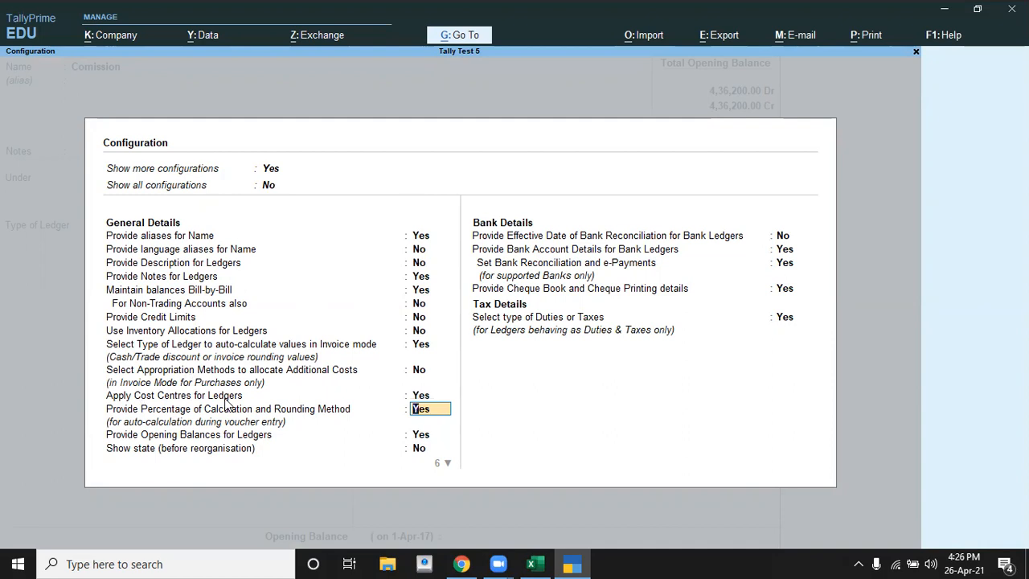
{"action": "key", "text": "Return"}
{"action": "key", "text": "Return"}
{"action": "key", "text": "Return"}
{"action": "key", "text": "Return"}
{"action": "key", "text": "Return"}
{"action": "key", "text": "Return"}
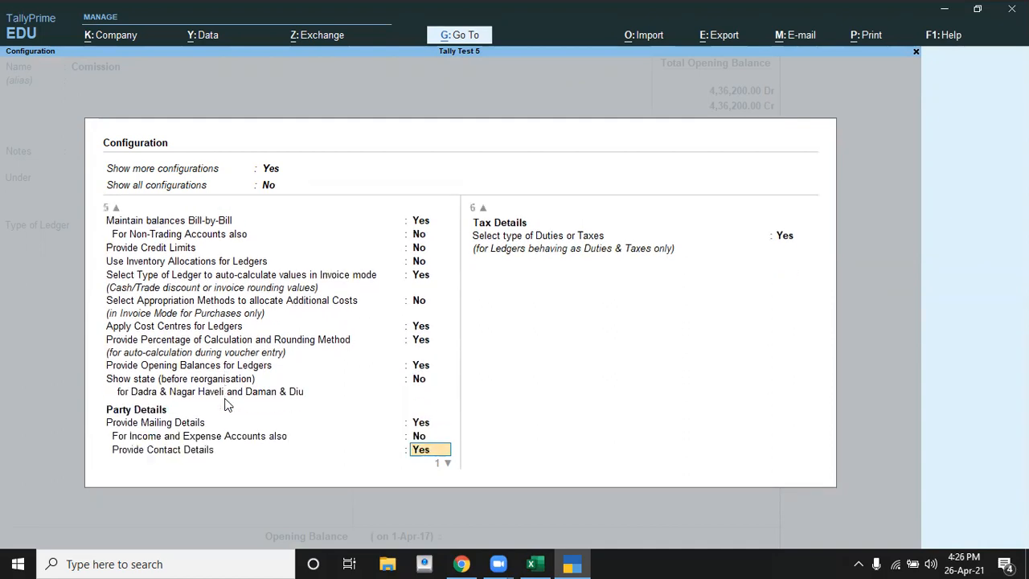
{"action": "key", "text": "Return"}
{"action": "key", "text": "Return"}
{"action": "key", "text": "Return"}
{"action": "key", "text": "Return"}
{"action": "key", "text": "Return"}
{"action": "key", "text": "Return"}
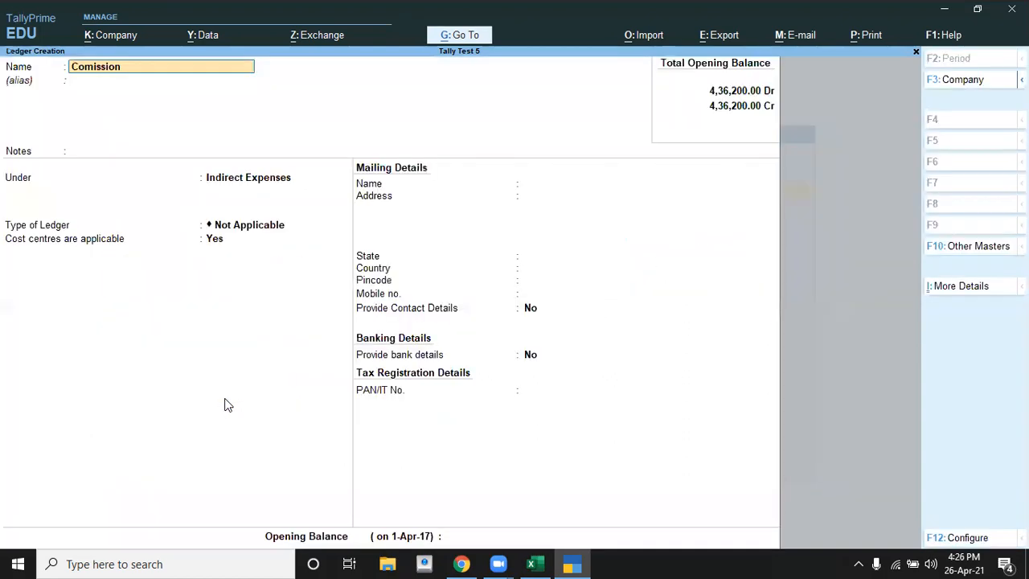
Step: Save the Comission ledger under Indirect Expenses with cost centres applicable set to Yes and no opening balance, and return to the Gateway of Tally
{"action": "key", "text": "Return"}
{"action": "key", "text": "Return"}
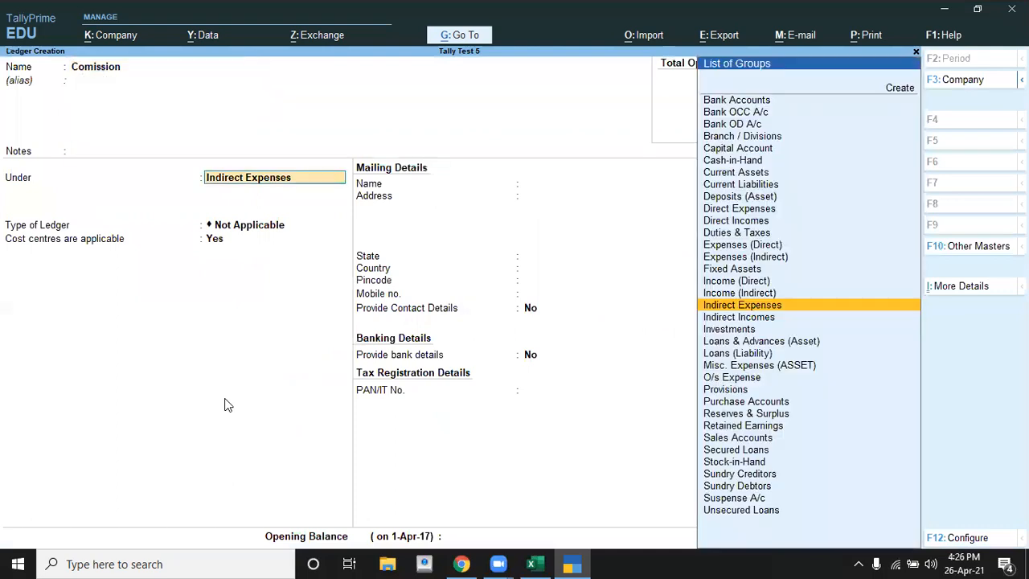
{"action": "key", "text": "Return"}
{"action": "key", "text": "Return"}
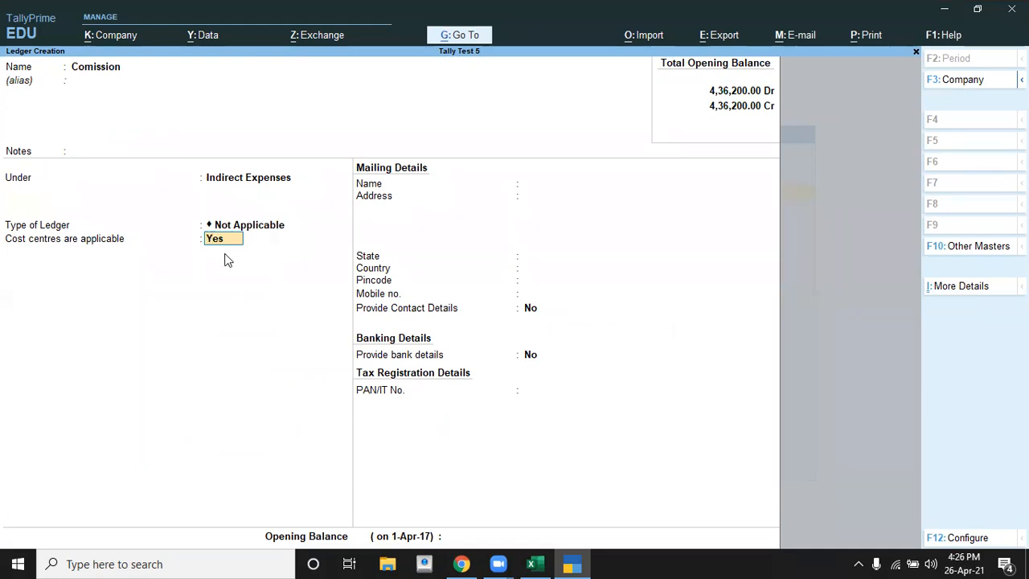
{"action": "key", "text": "Return"}
{"action": "key", "text": "Return"}
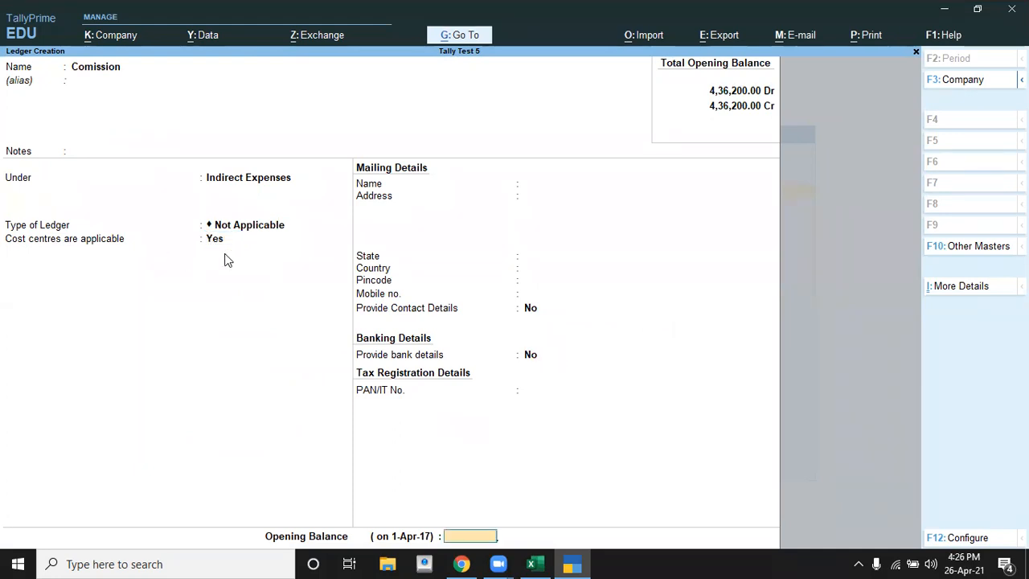
{"action": "key", "text": "Return"}
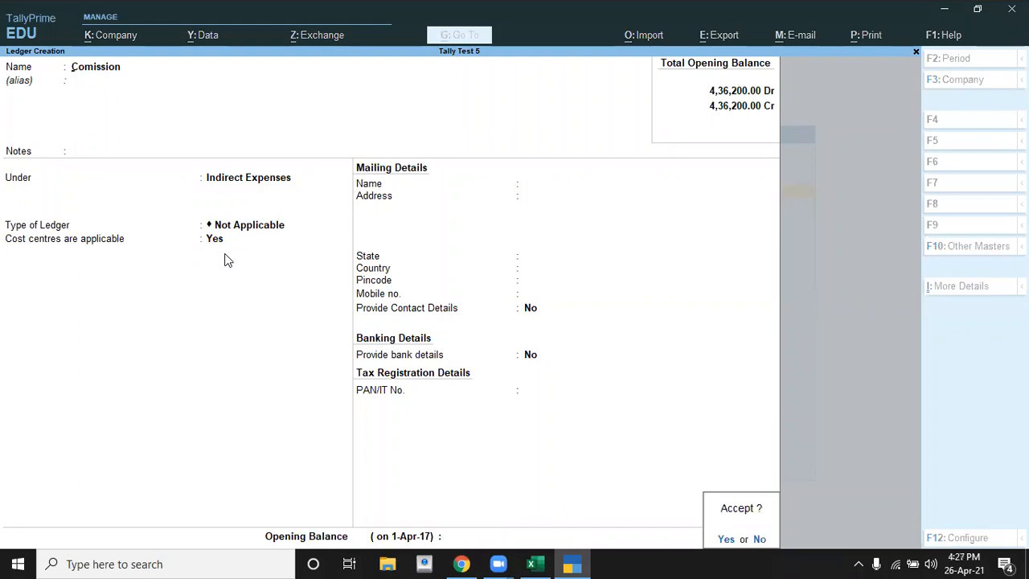
{"action": "key", "text": "Return"}
{"action": "key", "text": "Escape"}
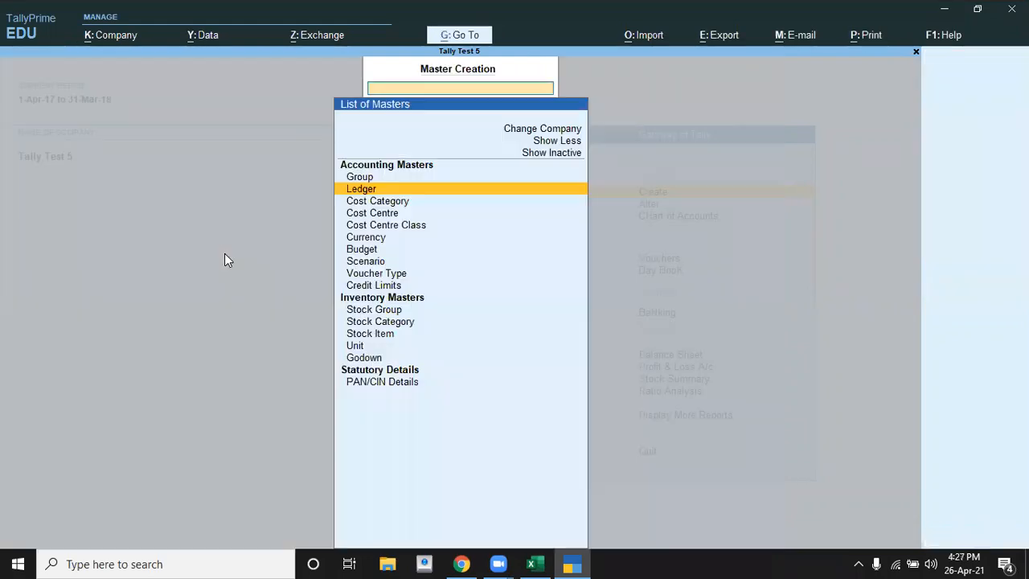
{"action": "key", "text": "Escape"}
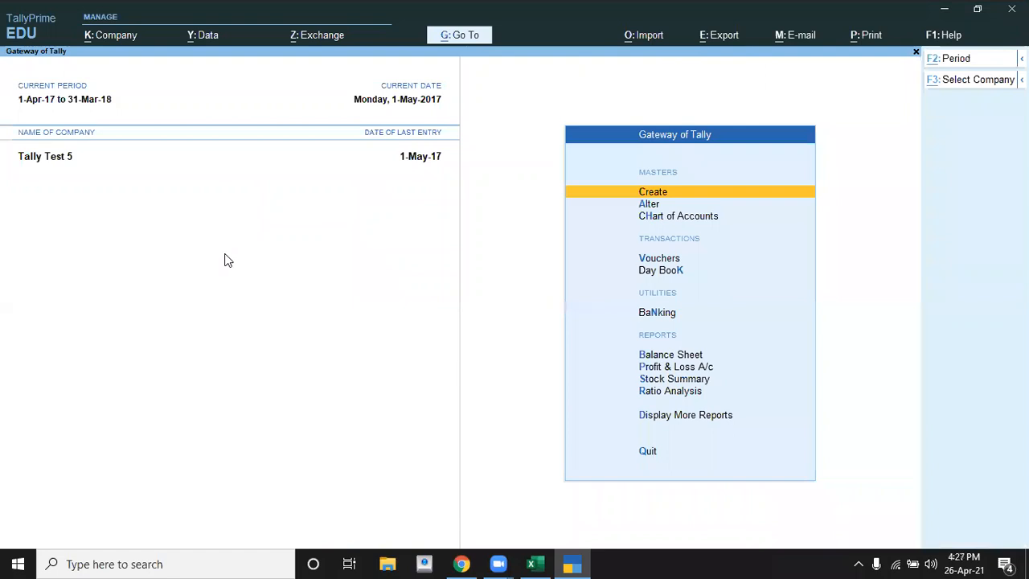
Step: Check the commission transaction in the Excel exercise and open a new payment voucher in TallyPrime
{"action": "key", "text": "alt+Tab"}
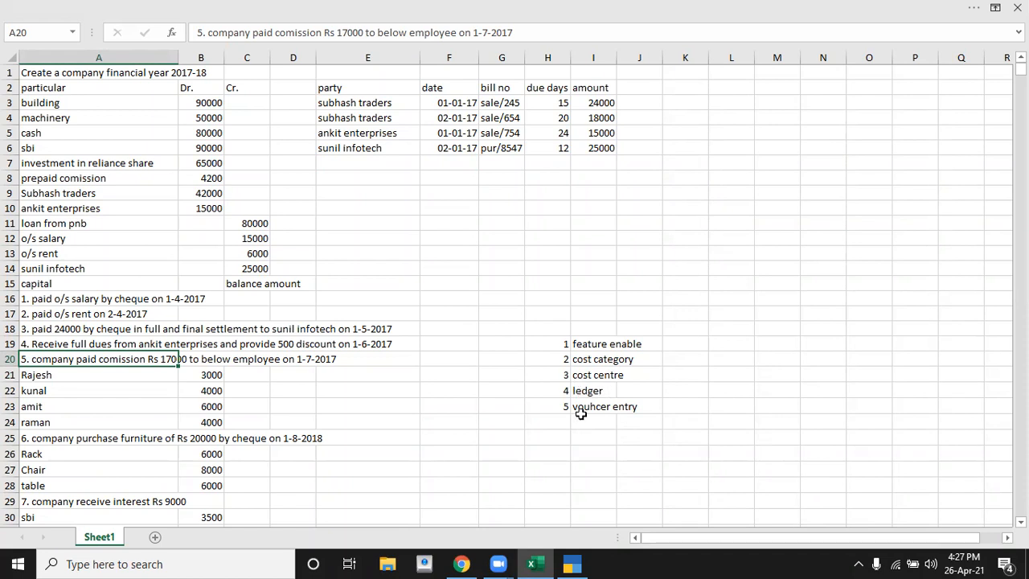
{"action": "key", "text": "alt+Tab"}
{"action": "key", "text": "Down"}
{"action": "key", "text": "Down"}
{"action": "key", "text": "Down"}
{"action": "key", "text": "Down"}
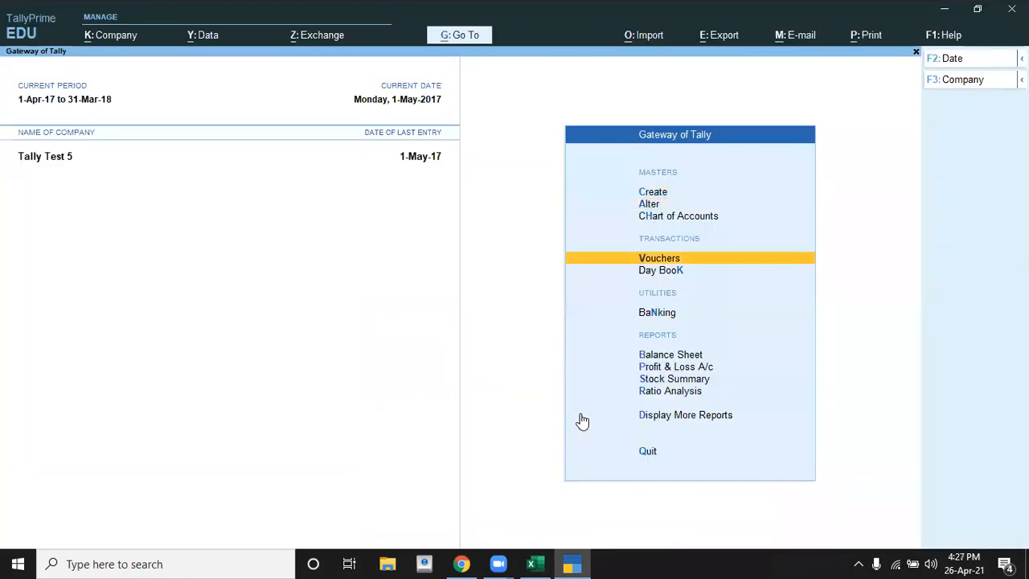
{"action": "key", "text": "Up"}
{"action": "key", "text": "Return"}
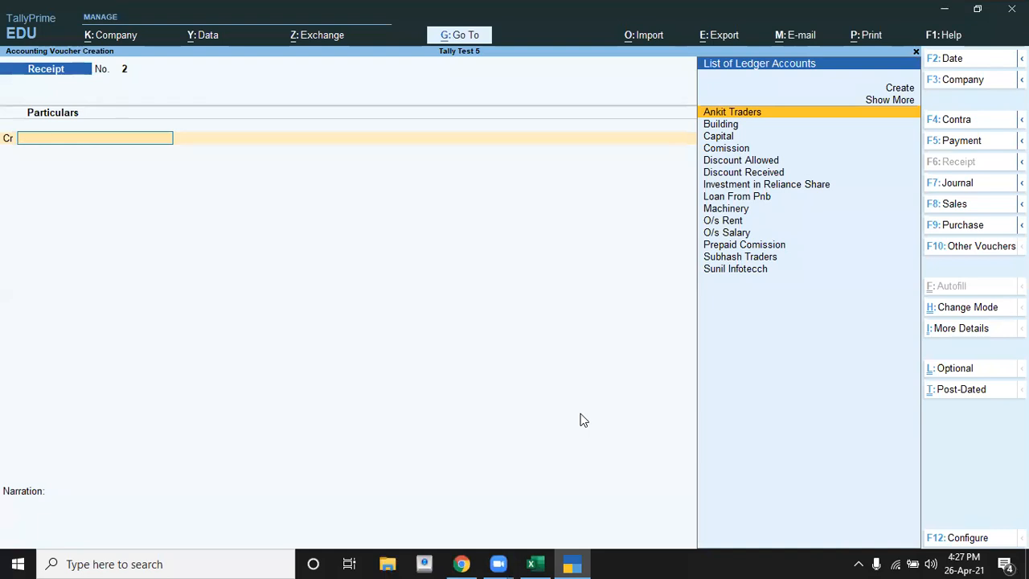
{"action": "key", "text": "F5"}
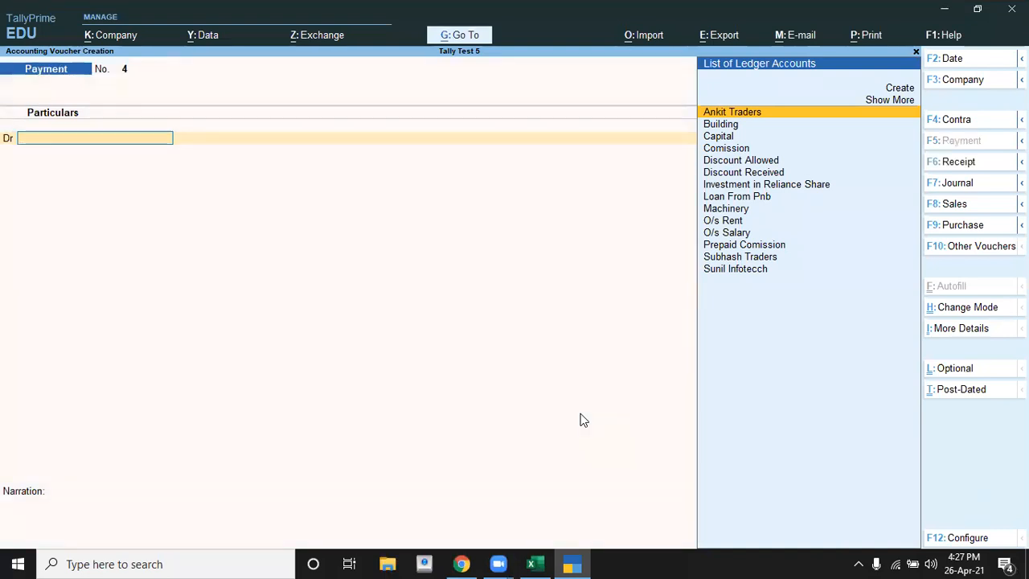
Step: Set the payment voucher's date to 1-7-2017, as given for the commission transaction in the spreadsheet
{"action": "key", "text": "F2"}
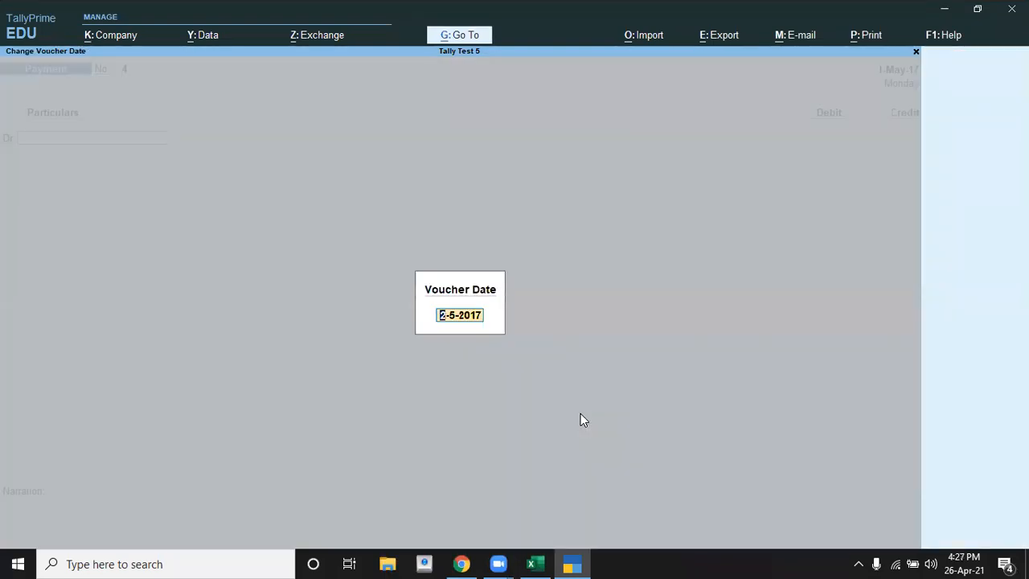
{"action": "key", "text": "alt+Tab"}
{"action": "key", "text": "alt+Tab"}
{"action": "type", "text": "1-7"}
{"action": "key", "text": "Return"}
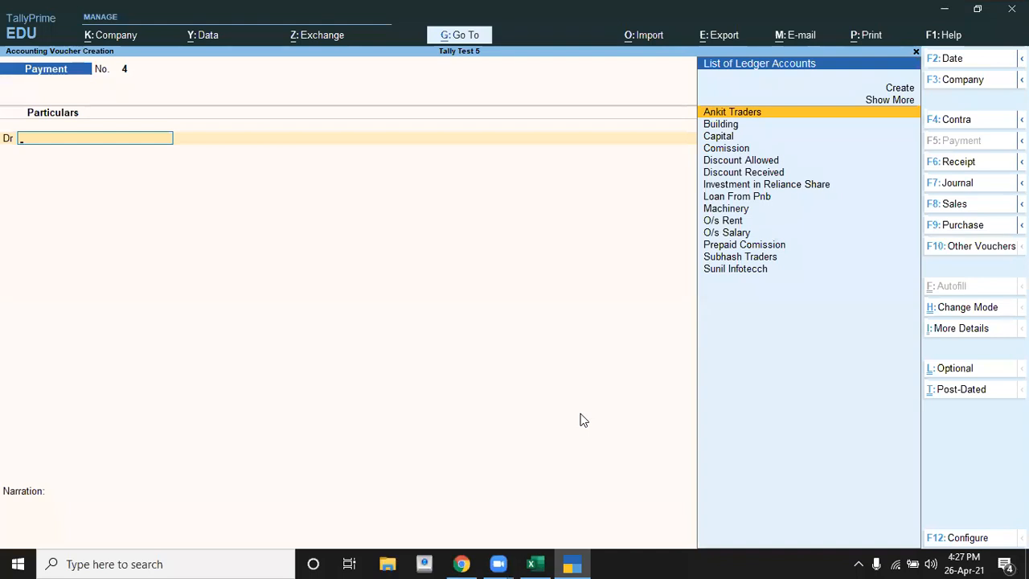
Step: Debit the Comission ledger with 17000 in the payment voucher, using the amount from the spreadsheet
{"action": "key", "text": "alt+c"}
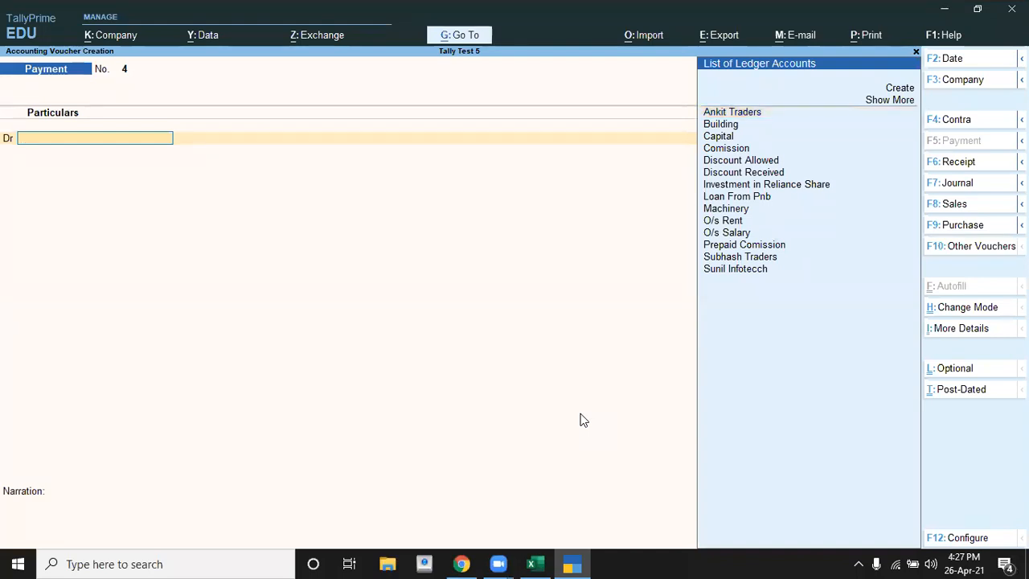
{"action": "key", "text": "Down"}
{"action": "key", "text": "Down"}
{"action": "key", "text": "Down"}
{"action": "key", "text": "Down"}
{"action": "key", "text": "Down"}
{"action": "key", "text": "Down"}
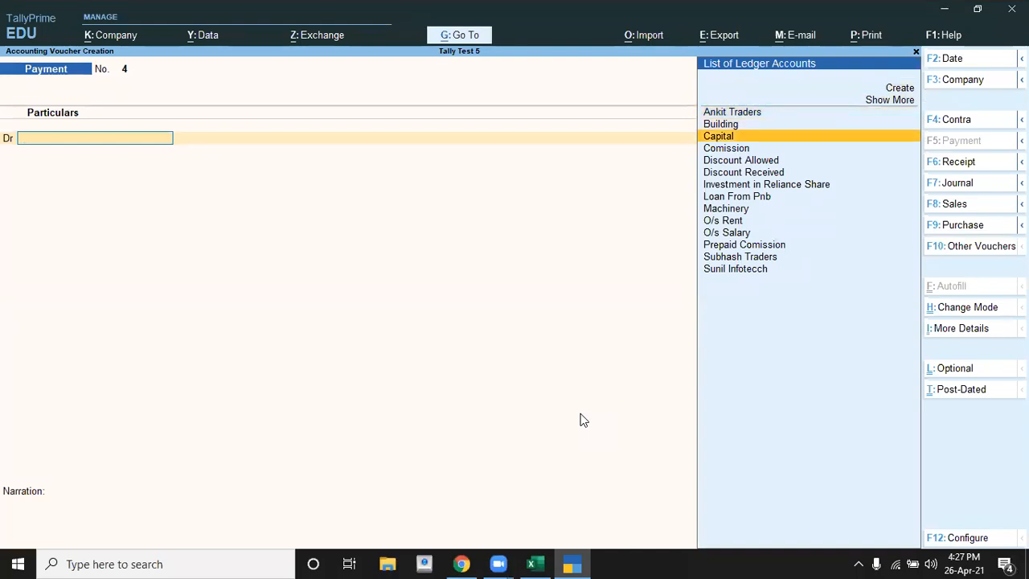
{"action": "key", "text": "Return"}
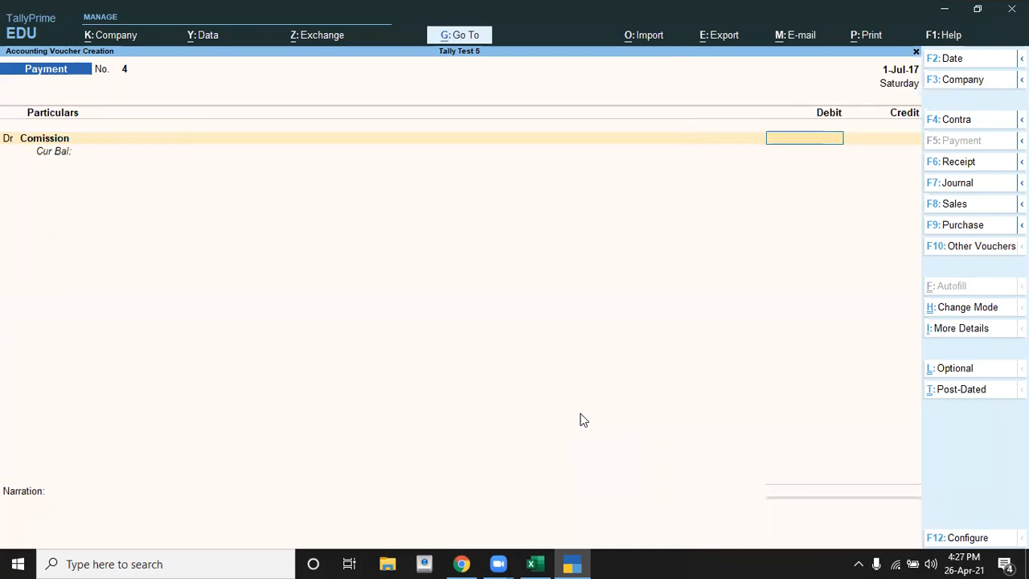
{"action": "key", "text": "alt+Tab"}
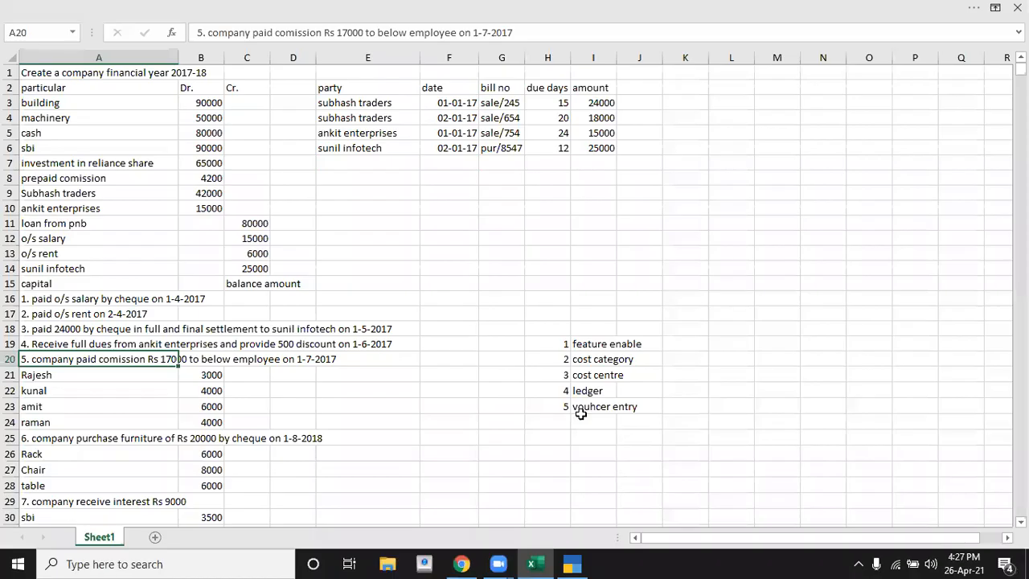
{"action": "key", "text": "alt+Tab"}
{"action": "type", "text": "17000"}
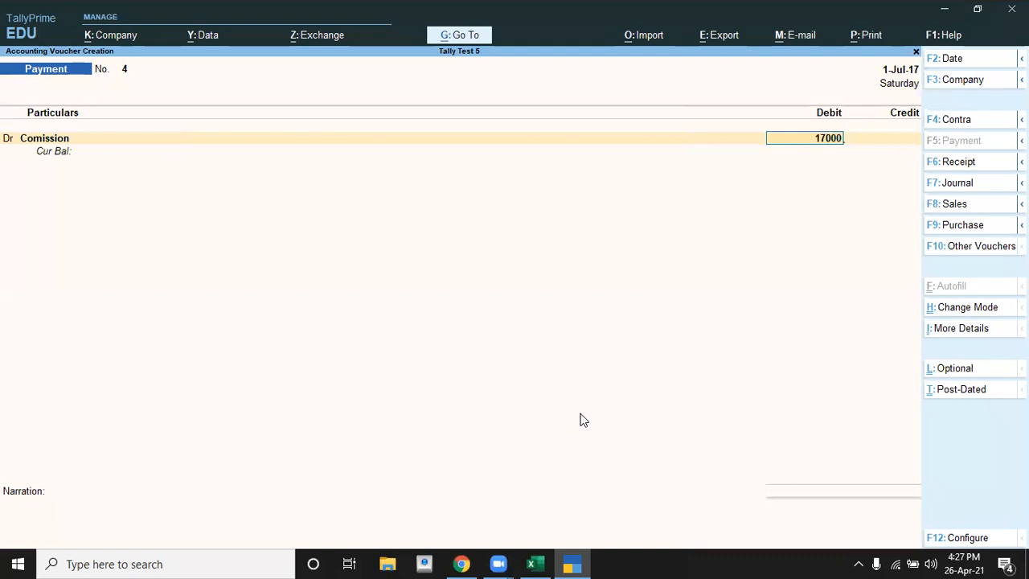
{"action": "key", "text": "Return"}
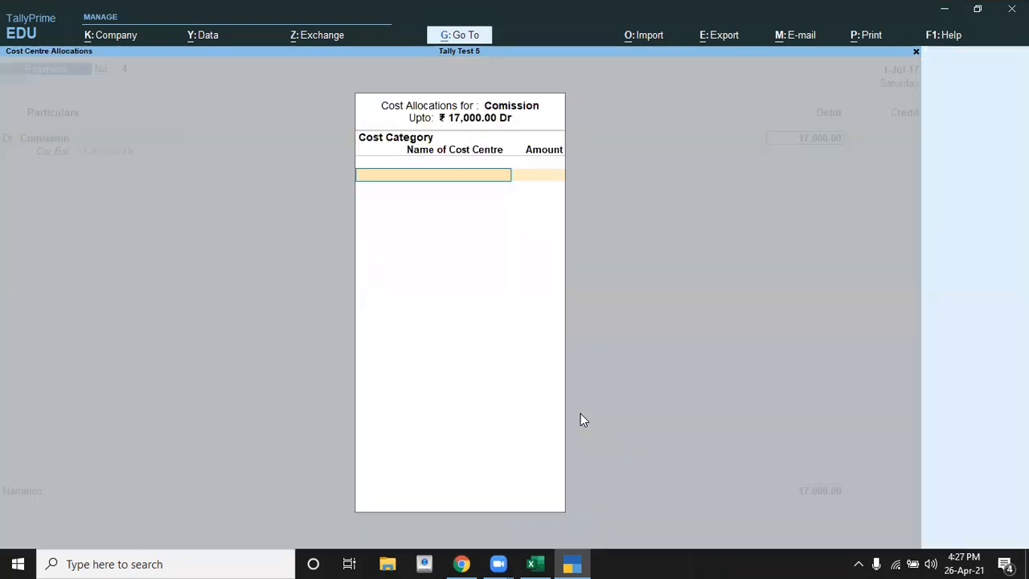
Step: Select the Comission cost category and allocate 6000 to the first employee in the list of cost centres
{"action": "left_click", "coordinate": [736, 282]}
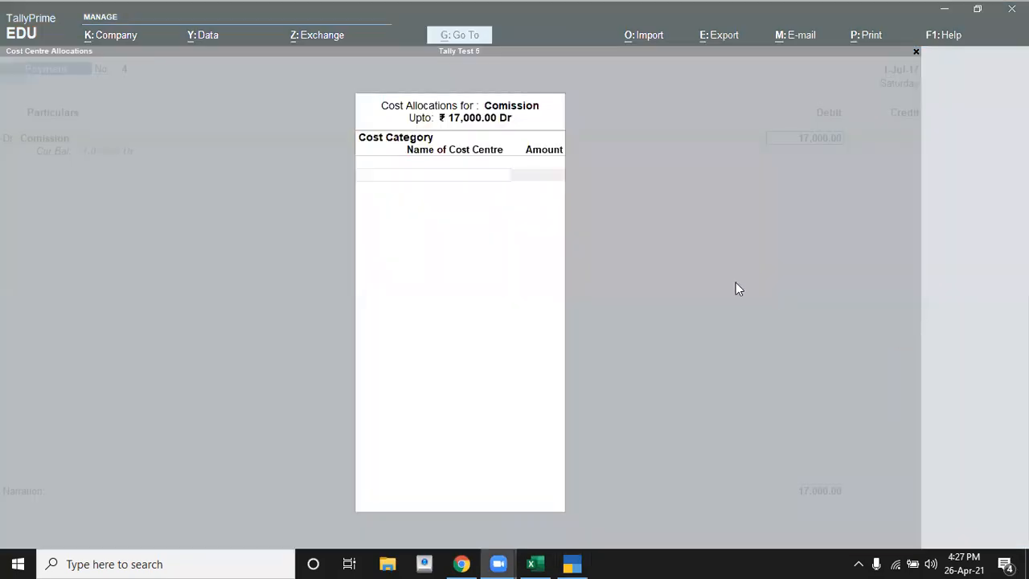
{"action": "left_click", "coordinate": [522, 153]}
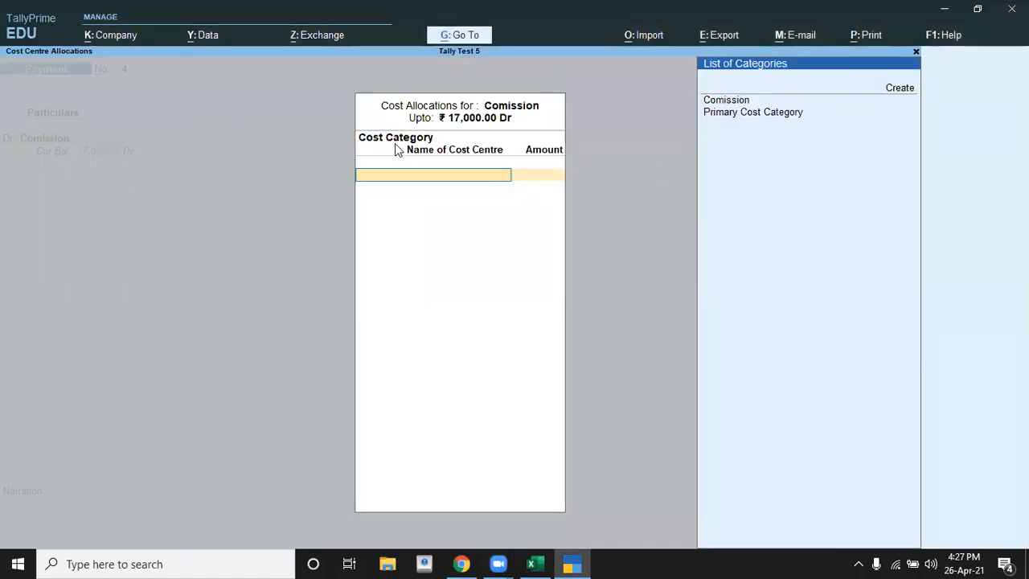
{"action": "key", "text": "Return"}
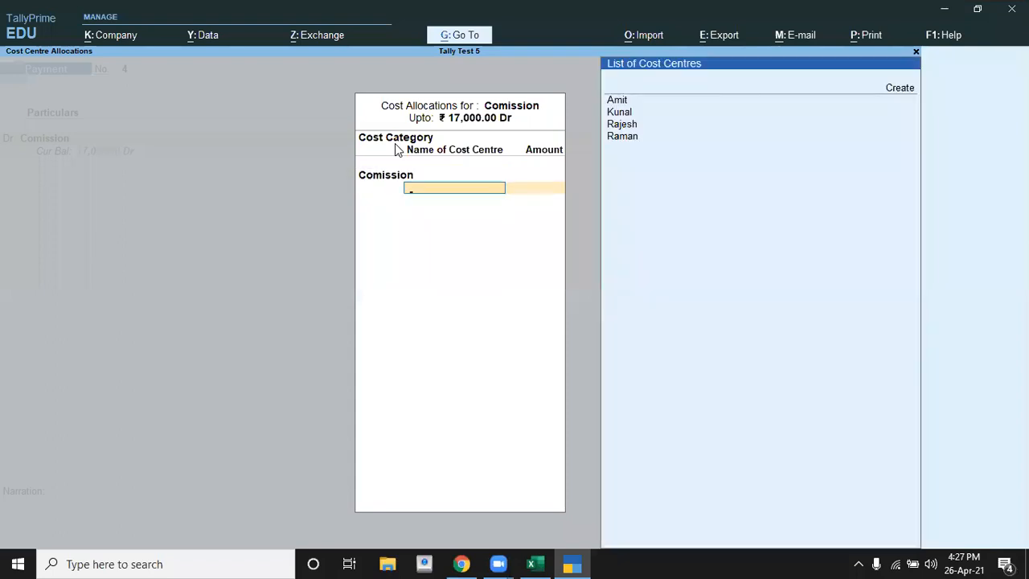
{"action": "key", "text": "alt+Tab"}
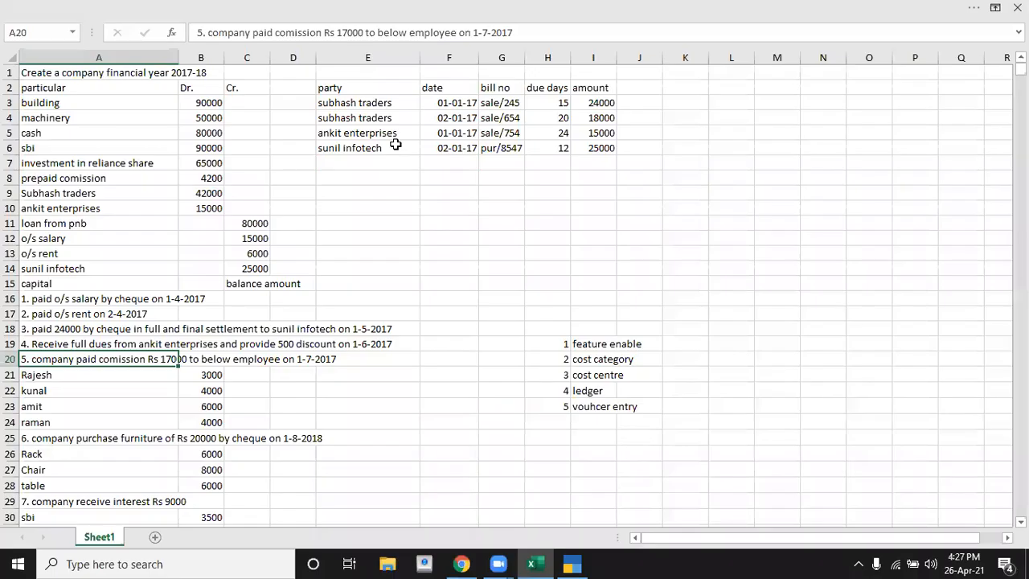
{"action": "key", "text": "alt+Tab"}
{"action": "key", "text": "Down"}
{"action": "key", "text": "Return"}
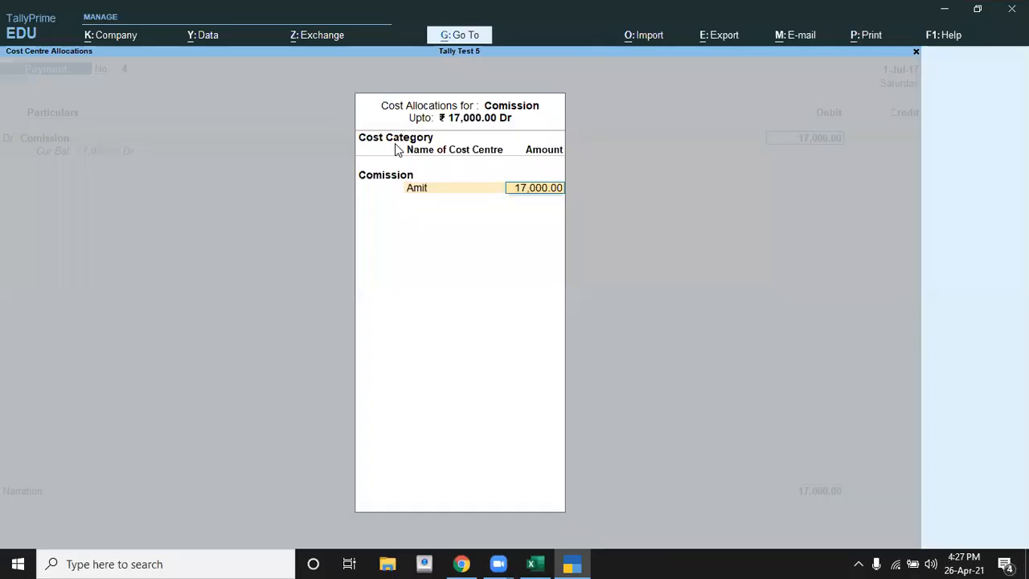
{"action": "key", "text": "alt+Tab"}
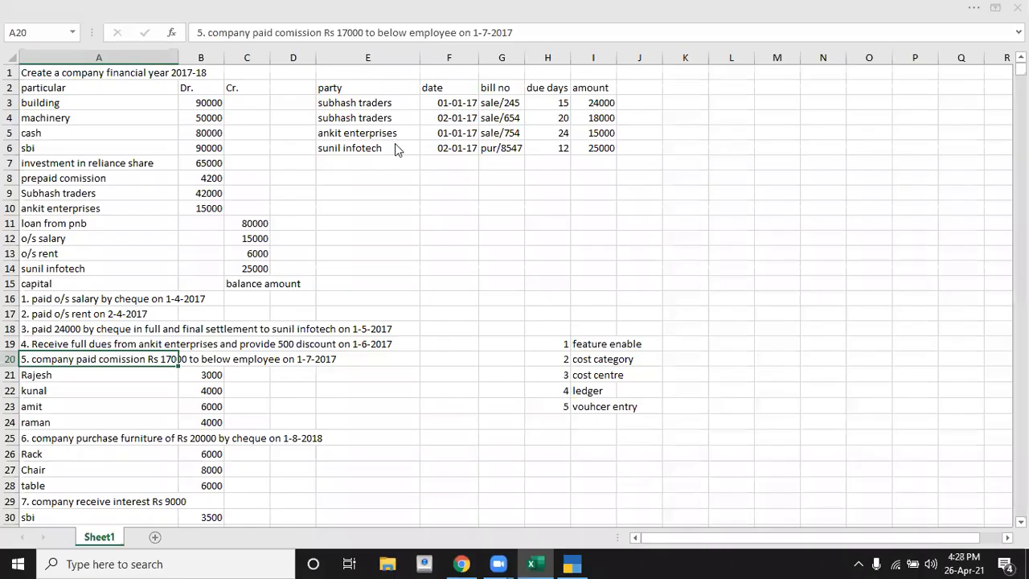
{"action": "key", "text": "alt+Tab"}
{"action": "type", "text": "6000"}
{"action": "key", "text": "Return"}
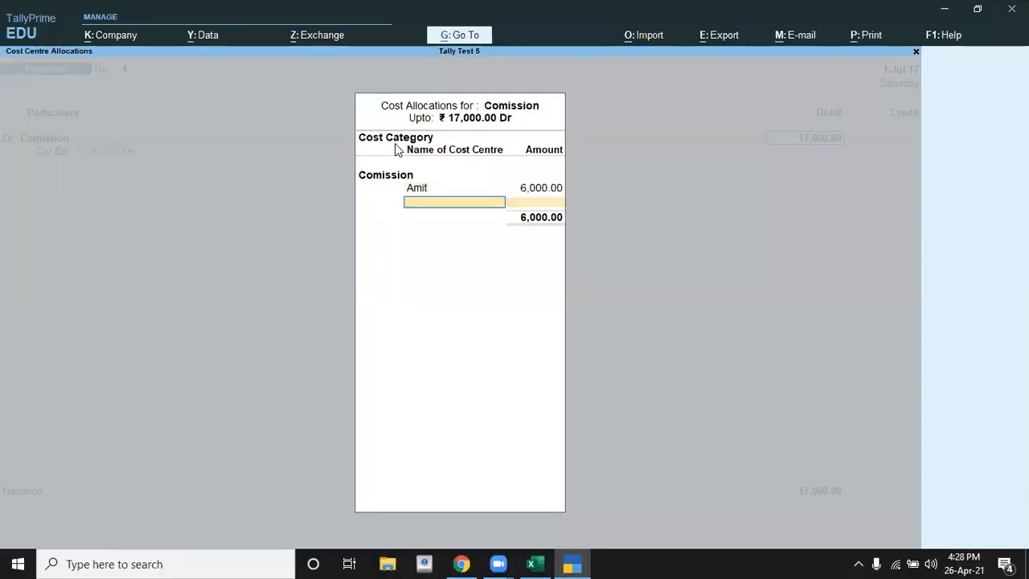
Step: Add the second employee in the list of cost centres to the allocation with an amount of 4000
{"action": "key", "text": "Down"}
{"action": "key", "text": "Down"}
{"action": "key", "text": "Return"}
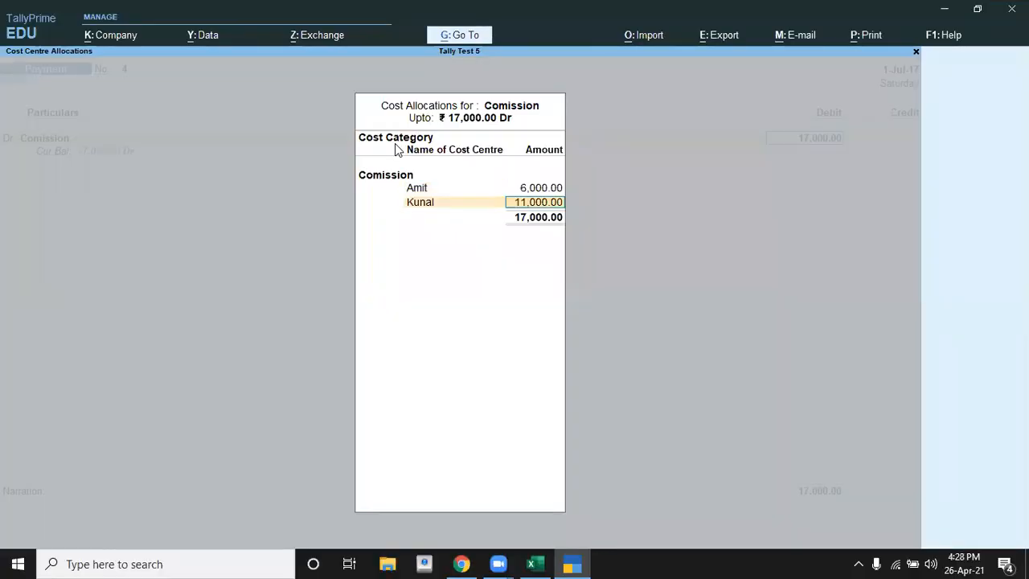
{"action": "key", "text": "alt+Tab"}
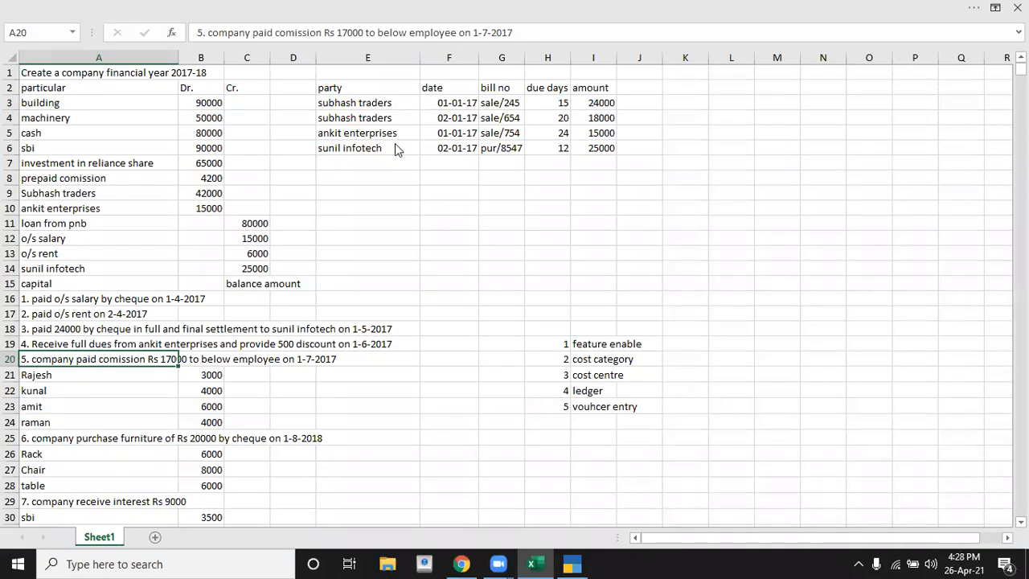
{"action": "key", "text": "alt+Tab"}
{"action": "type", "text": "3"}
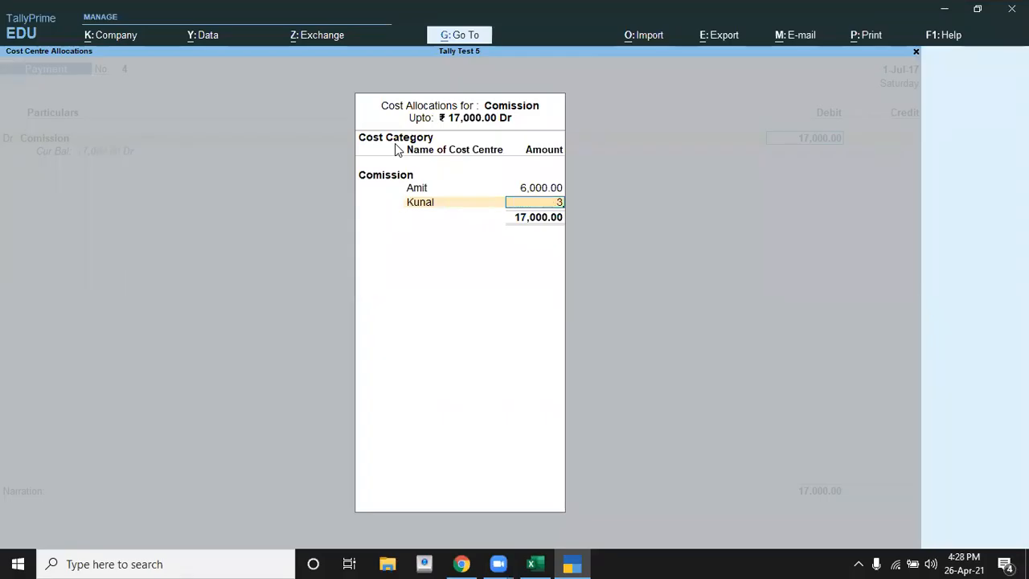
{"action": "key", "text": "BackSpace"}
{"action": "type", "text": "4000"}
{"action": "key", "text": "Return"}
Step: Add the third employee in the list of cost centres to the allocation with an amount of 3000
{"action": "key", "text": "Down"}
{"action": "key", "text": "Down"}
{"action": "key", "text": "Down"}
{"action": "key", "text": "Down"}
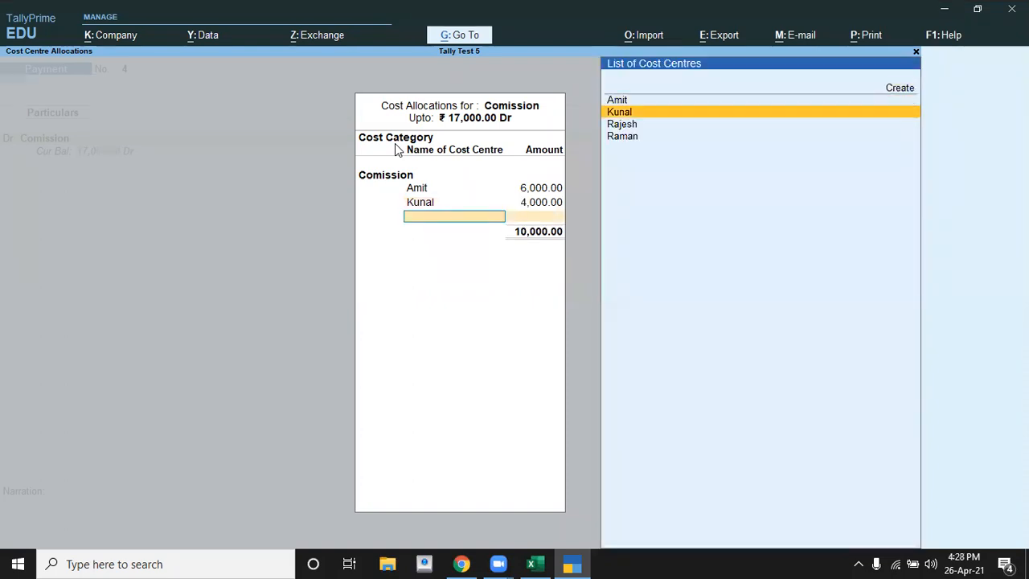
{"action": "key", "text": "Return"}
{"action": "key", "text": "alt+Tab"}
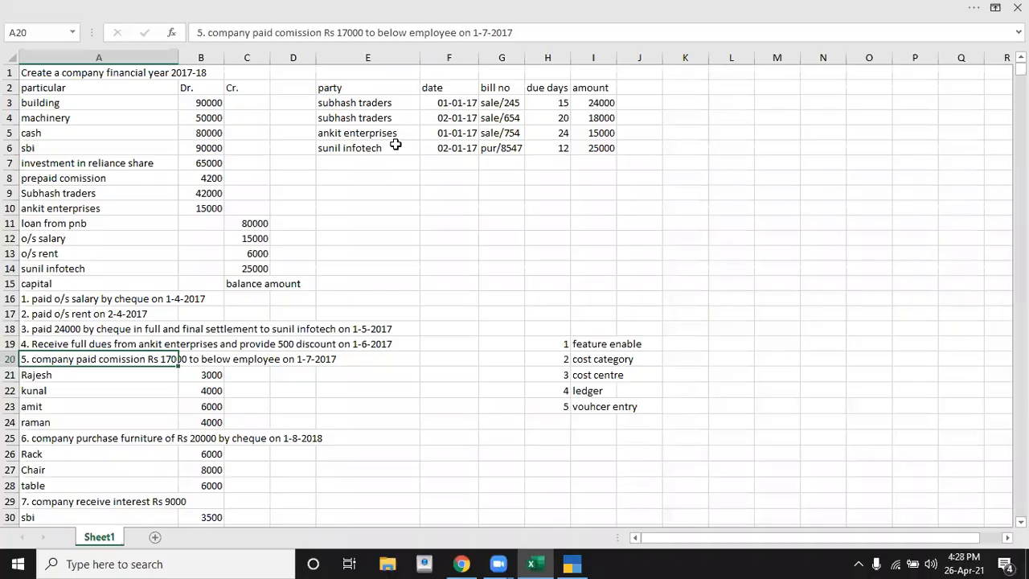
{"action": "key", "text": "alt+Tab"}
{"action": "type", "text": "3"}
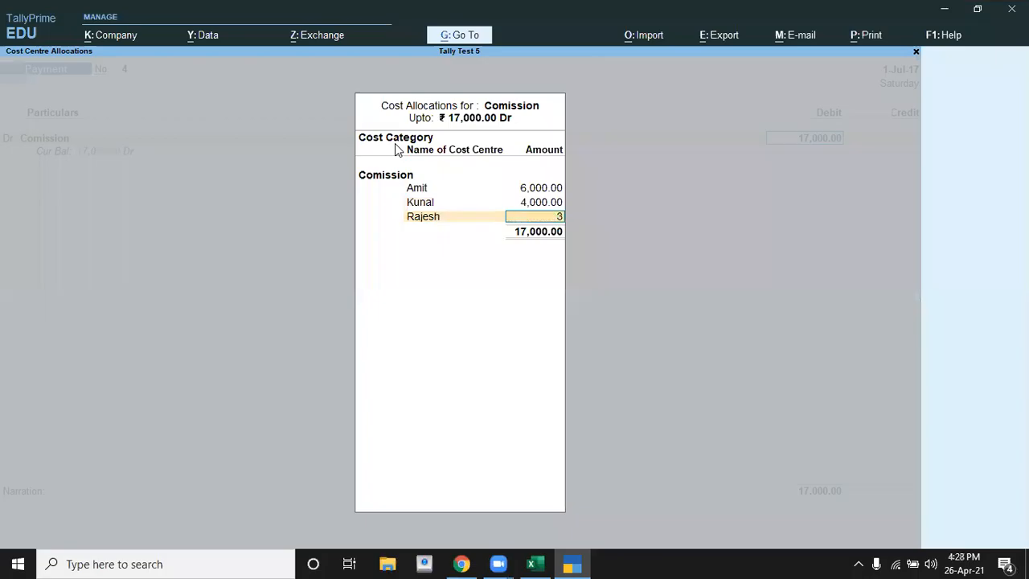
{"action": "type", "text": ",000"}
{"action": "key", "text": "Return"}
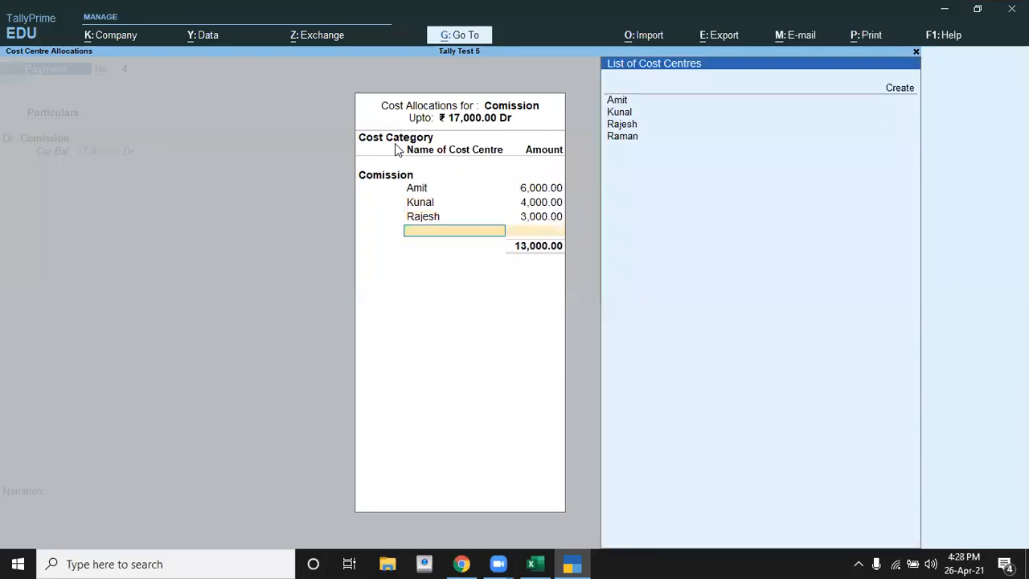
Step: Allocate the remaining 4000 to the last employee in the list of cost centres and complete the commission's cost allocation
{"action": "key", "text": "Down"}
{"action": "key", "text": "Down"}
{"action": "key", "text": "Down"}
{"action": "key", "text": "Return"}
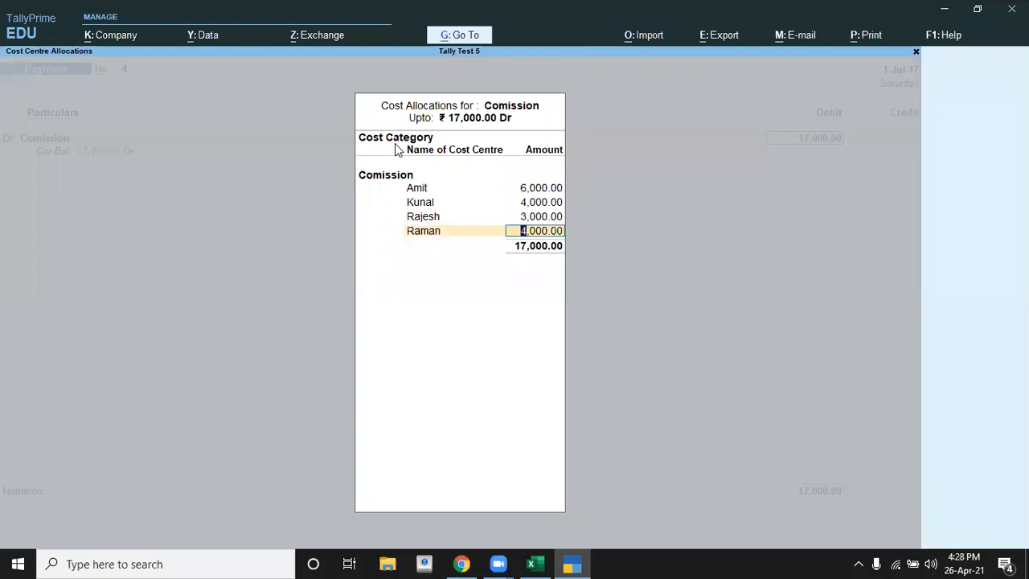
{"action": "key", "text": "Return"}
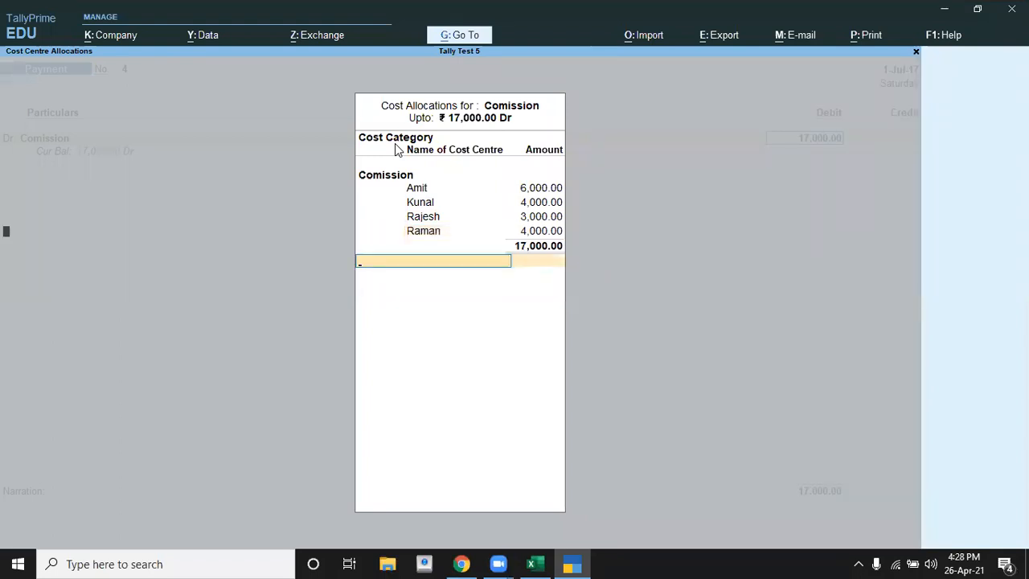
{"action": "key", "text": "Return"}
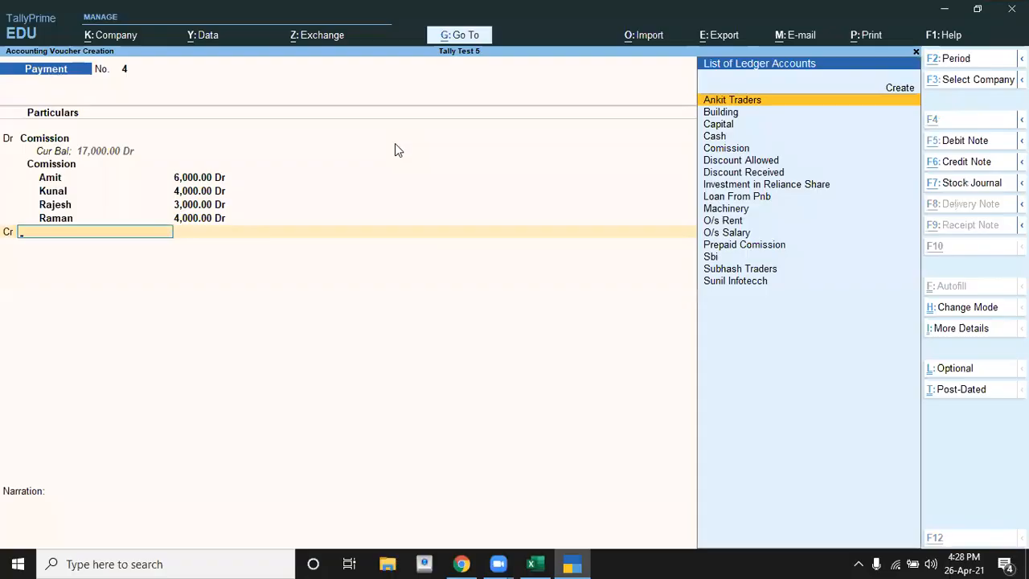
Step: Credit the 17000 commission payment to Cash and save the payment voucher dated 1-Jul-17 without a narration
{"action": "key", "text": "alt+Tab"}
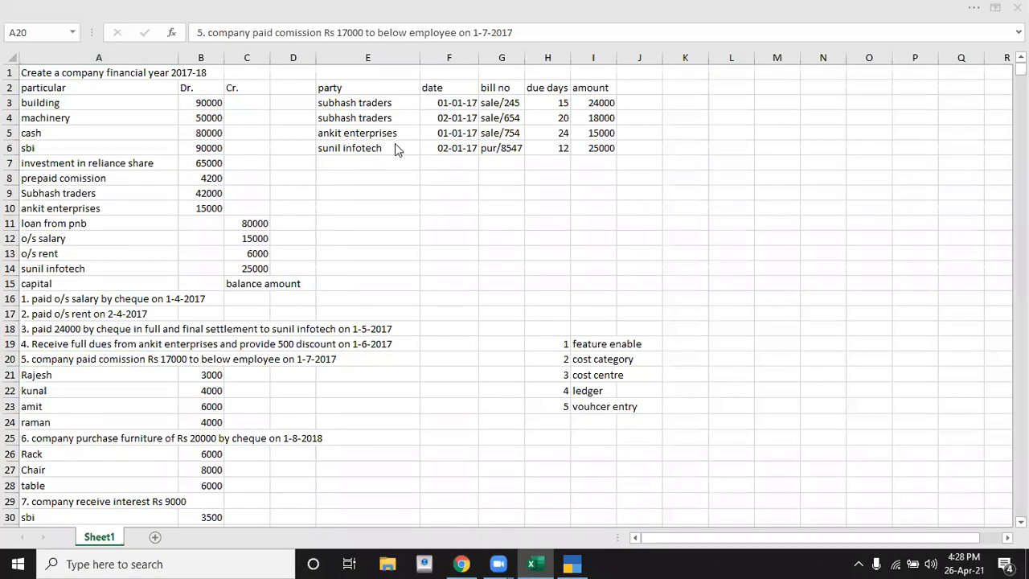
{"action": "key", "text": "alt+Tab"}
{"action": "key", "text": "Down"}
{"action": "key", "text": "Down"}
{"action": "key", "text": "Return"}
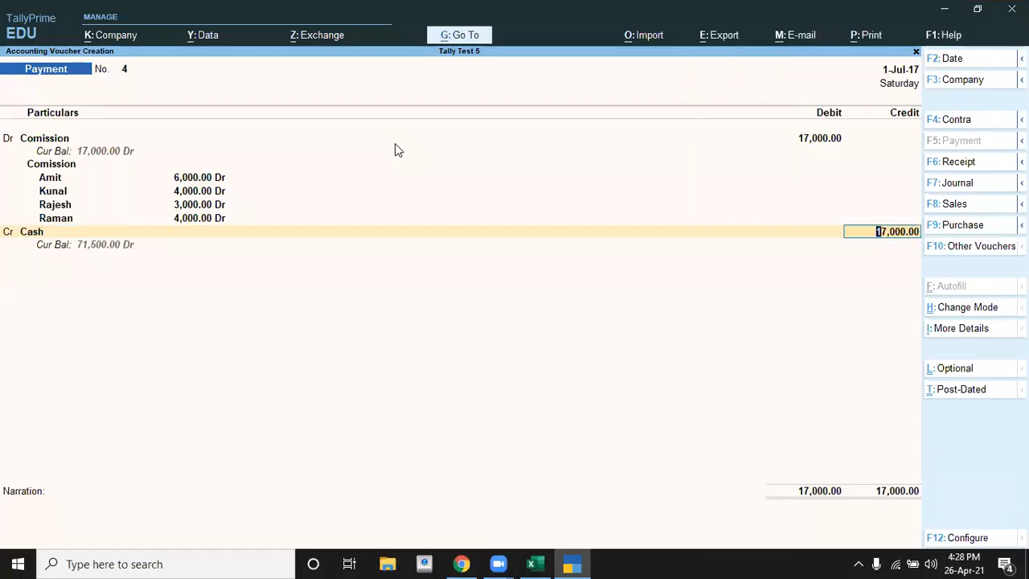
{"action": "key", "text": "Return"}
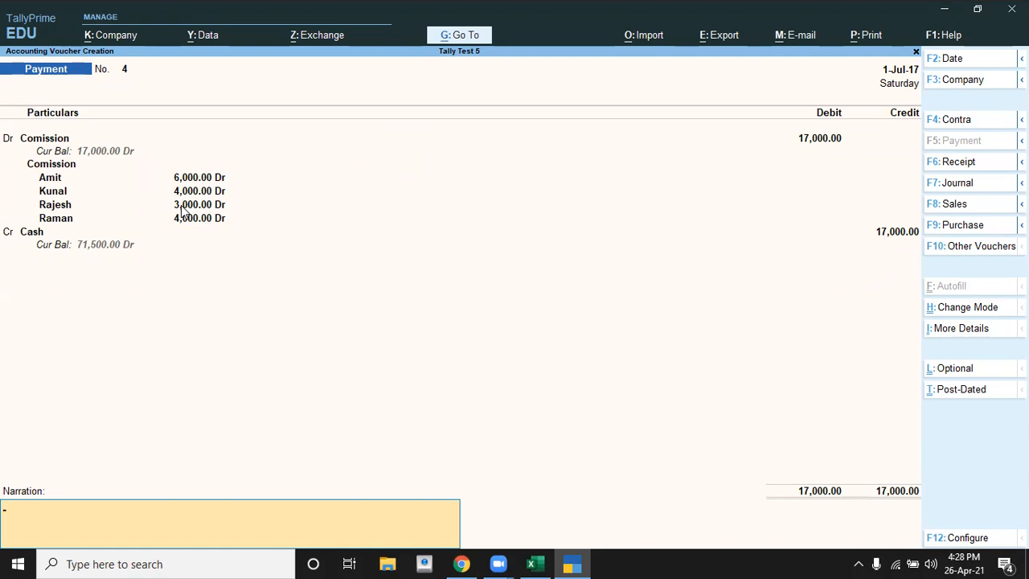
{"action": "key", "text": "Return"}
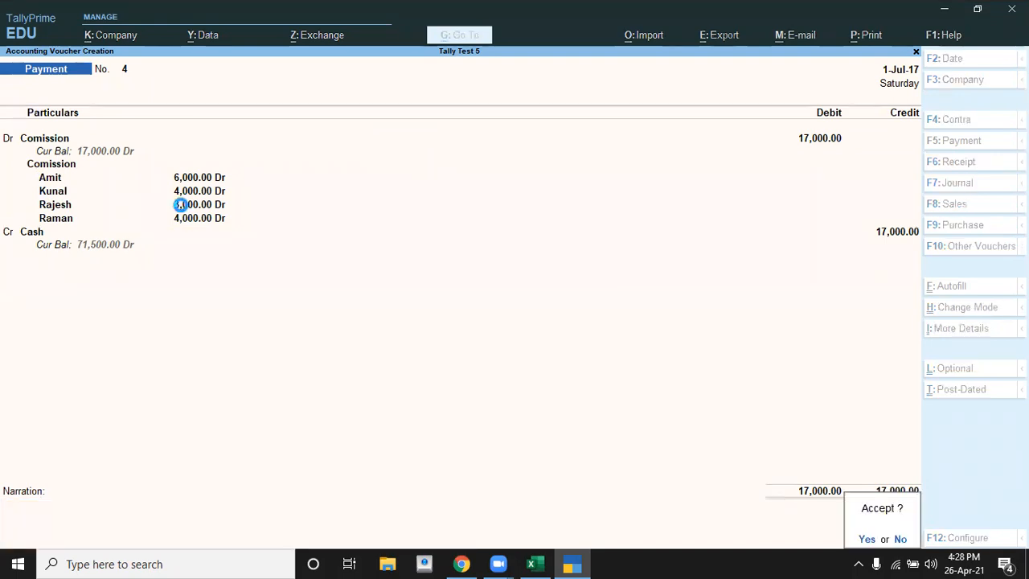
{"action": "key", "text": "Return"}
Step: Switch to the Excel exercise and read transaction 6, the furniture purchase, with its breakdown by item
{"action": "key", "text": "alt+Tab"}
{"action": "key", "text": "Down"}
{"action": "key", "text": "Down"}
{"action": "key", "text": "Down"}
{"action": "key", "text": "Down"}
{"action": "key", "text": "Down"}
{"action": "key", "text": "Down"}
{"action": "key", "text": "Down"}
{"action": "key", "text": "Down"}
{"action": "key", "text": "Down"}
{"action": "key", "text": "Down"}
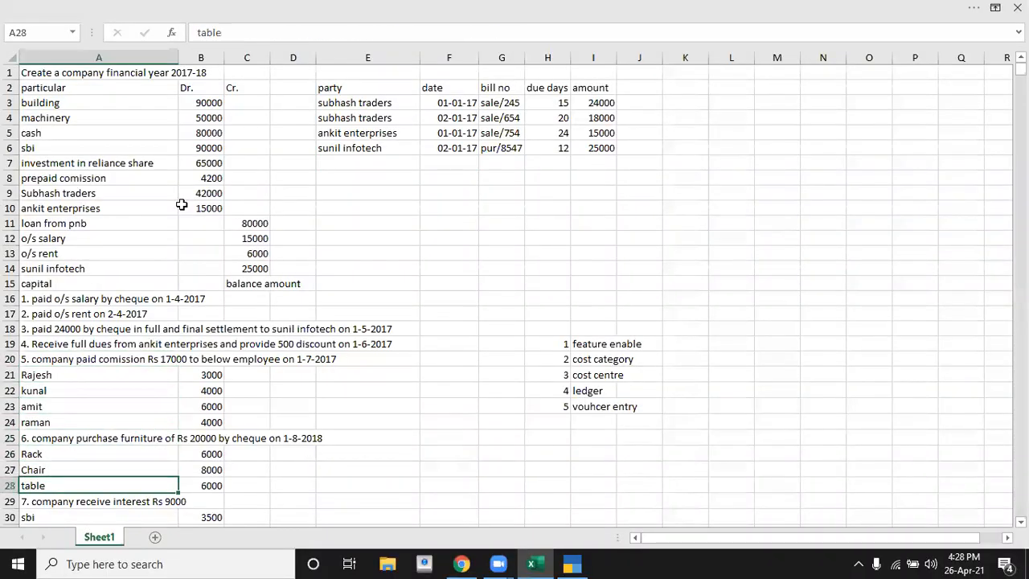
{"action": "key", "text": "Up"}
{"action": "key", "text": "Up"}
{"action": "key", "text": "Up"}
{"action": "key", "text": "Up"}
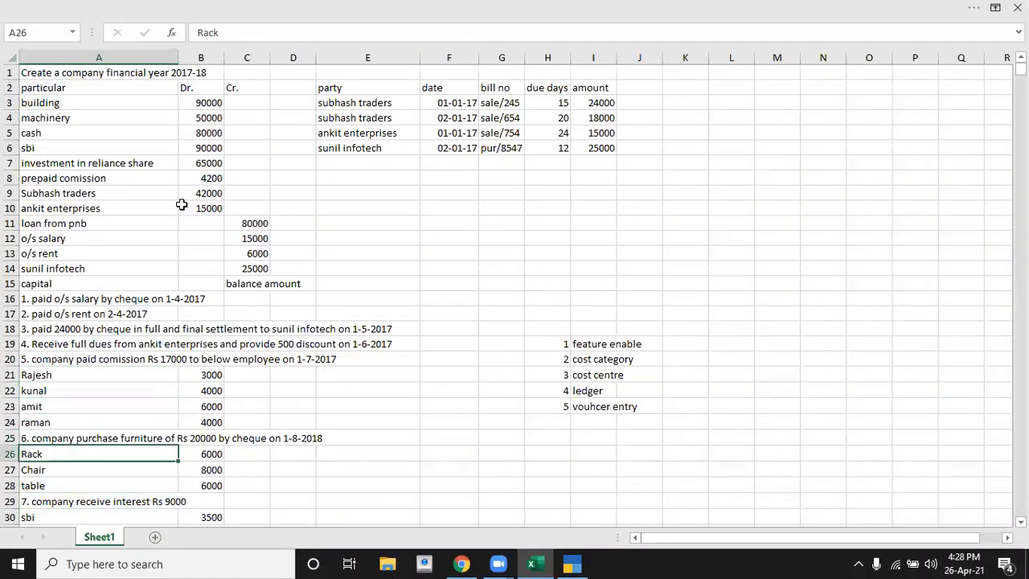
{"action": "key", "text": "Up"}
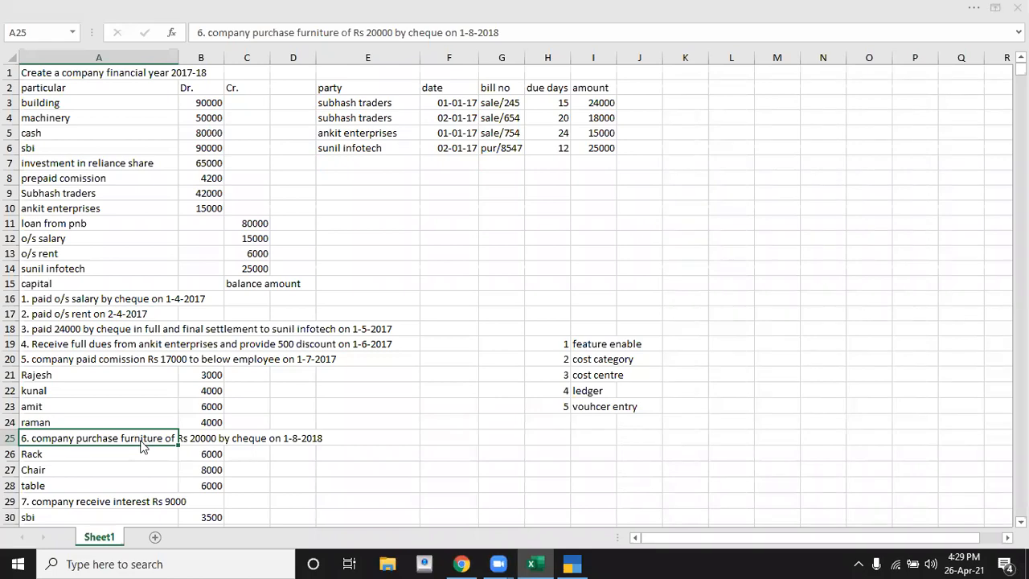
Step: Return to TallyPrime, leave voucher entry and start creating a new cost category master
{"action": "key", "text": "alt+Tab"}
{"action": "key", "text": "Escape"}
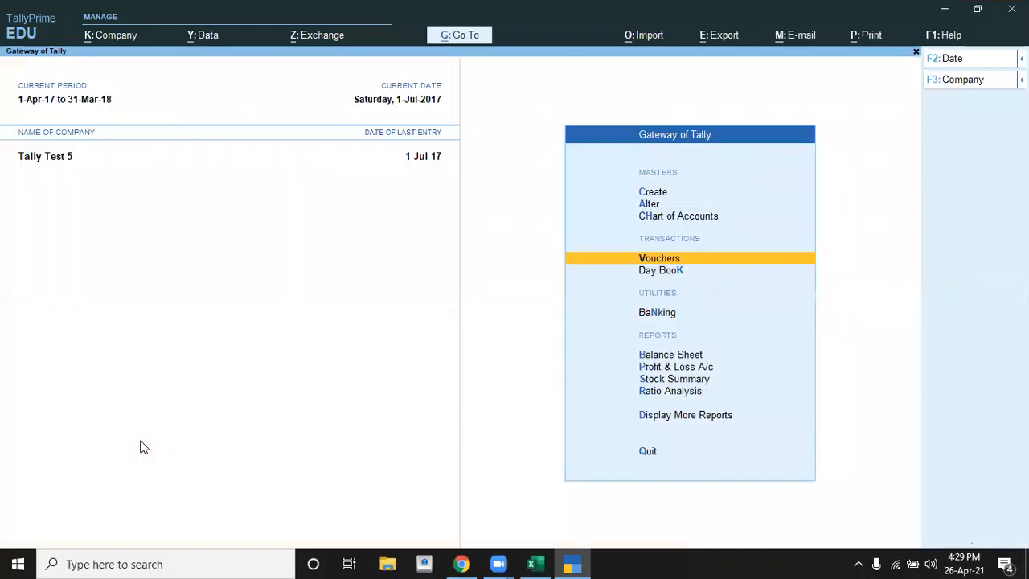
{"action": "key", "text": "Up"}
{"action": "key", "text": "Up"}
{"action": "key", "text": "Up"}
{"action": "key", "text": "Return"}
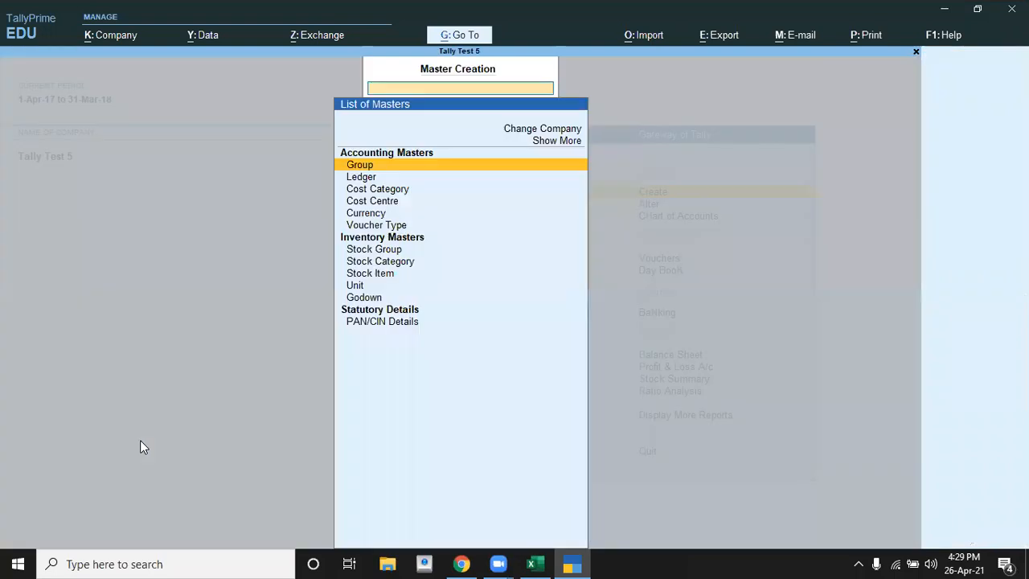
{"action": "key", "text": "Down"}
{"action": "key", "text": "Down"}
{"action": "key", "text": "Return"}
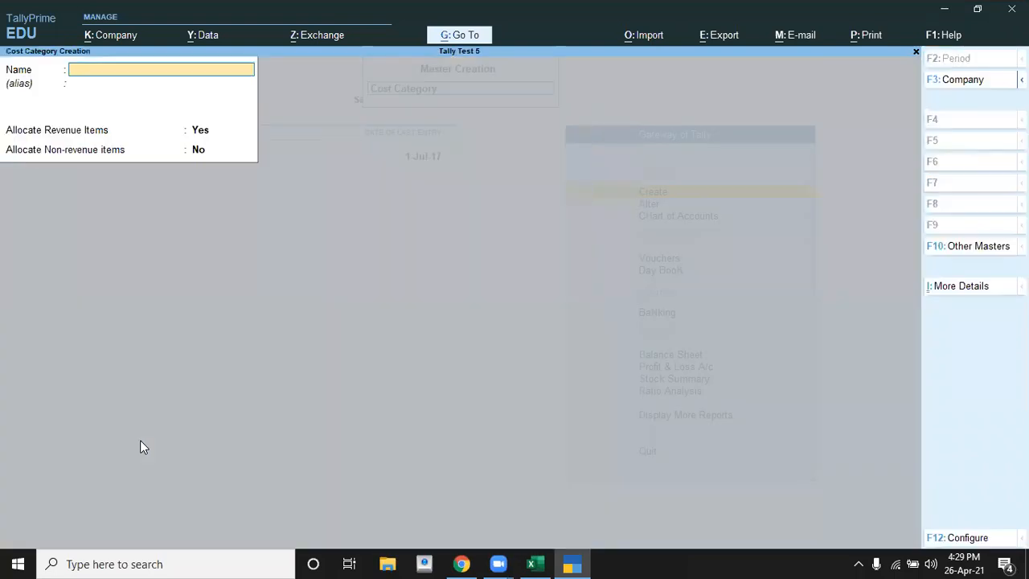
Step: Create the cost category Furniture with Allocate Revenue Items set to No and Allocate Non-revenue Items set to Yes
{"action": "key", "text": "alt+Tab"}
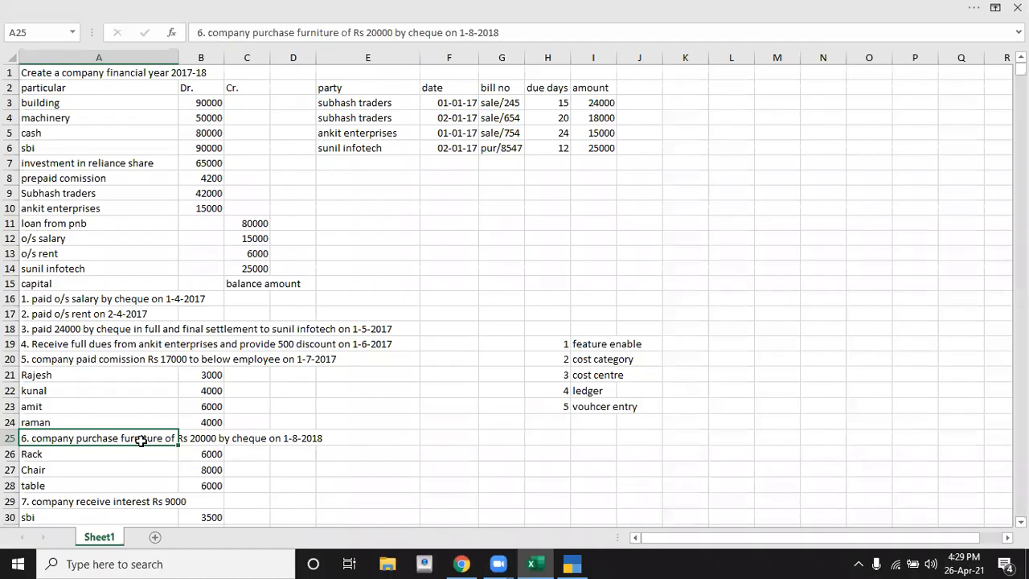
{"action": "key", "text": "alt+Tab"}
{"action": "type", "text": "Furniture"}
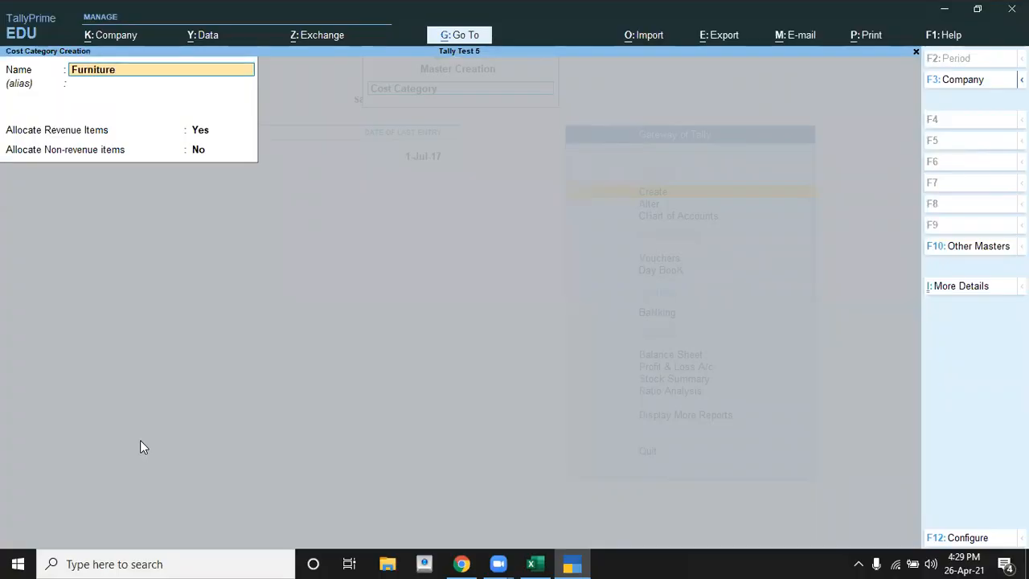
{"action": "key", "text": "Return"}
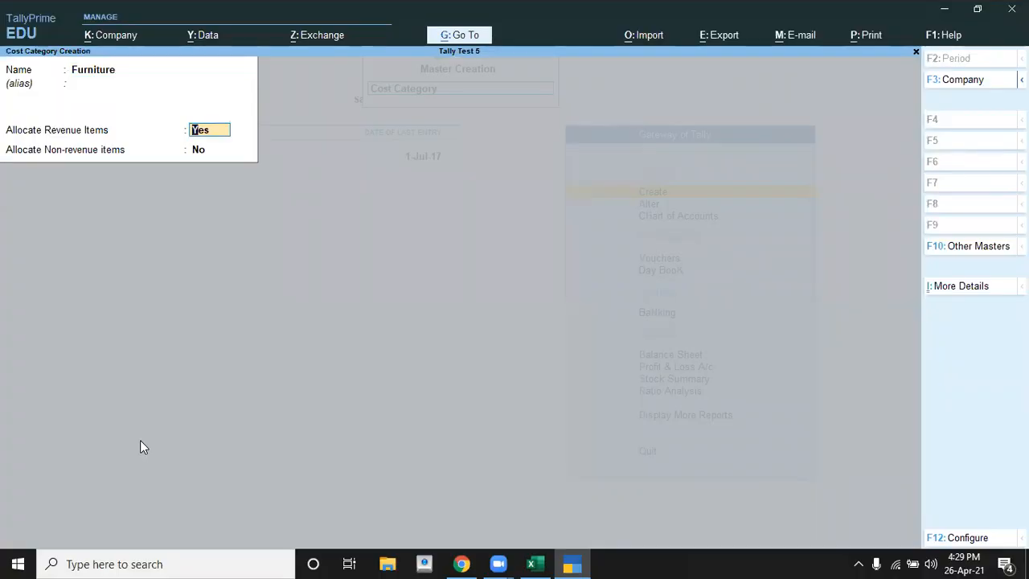
{"action": "type", "text": "n"}
{"action": "key", "text": "Return"}
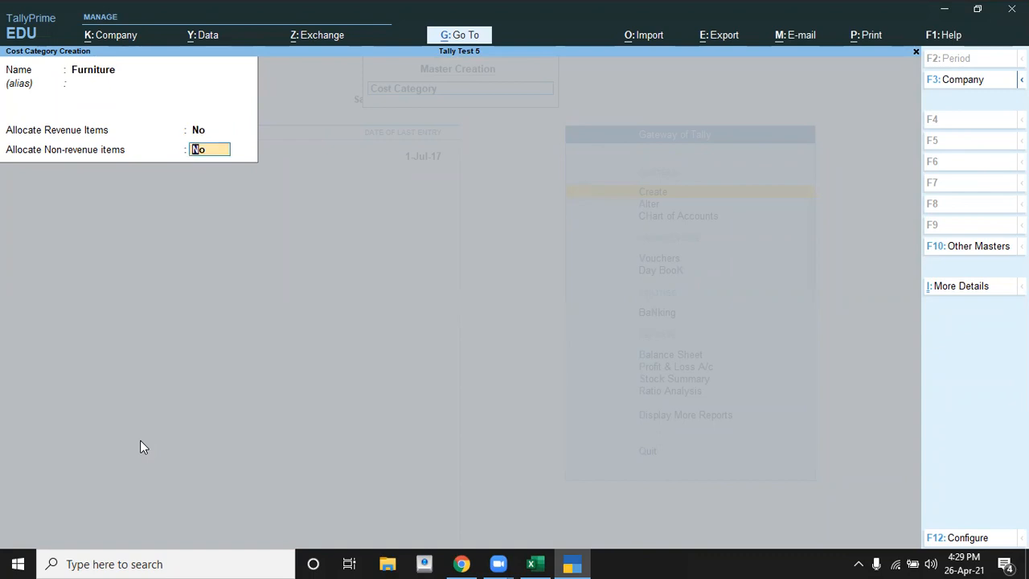
{"action": "type", "text": "y"}
{"action": "key", "text": "Return"}
{"action": "key", "text": "Return"}
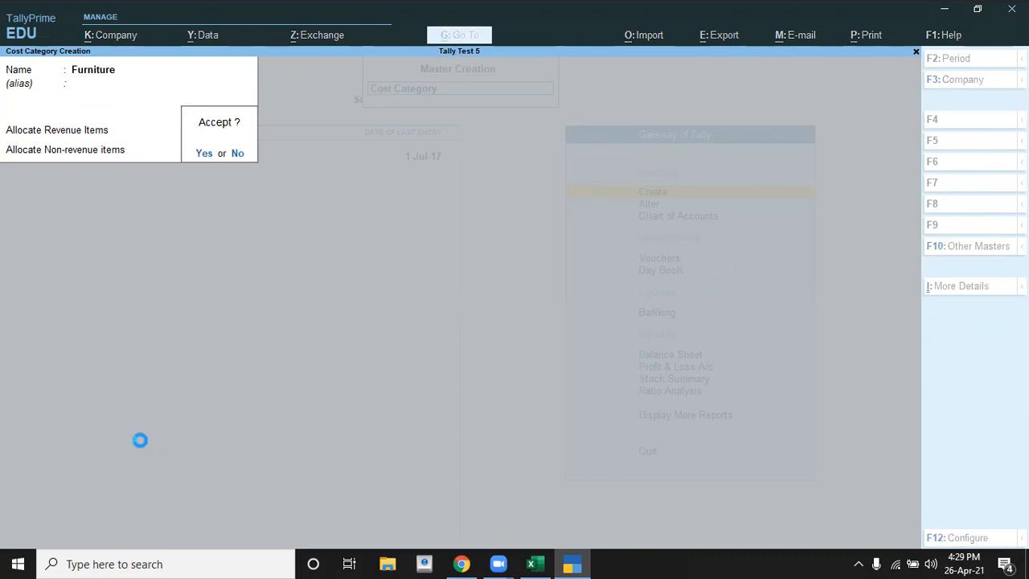
{"action": "key", "text": "Escape"}
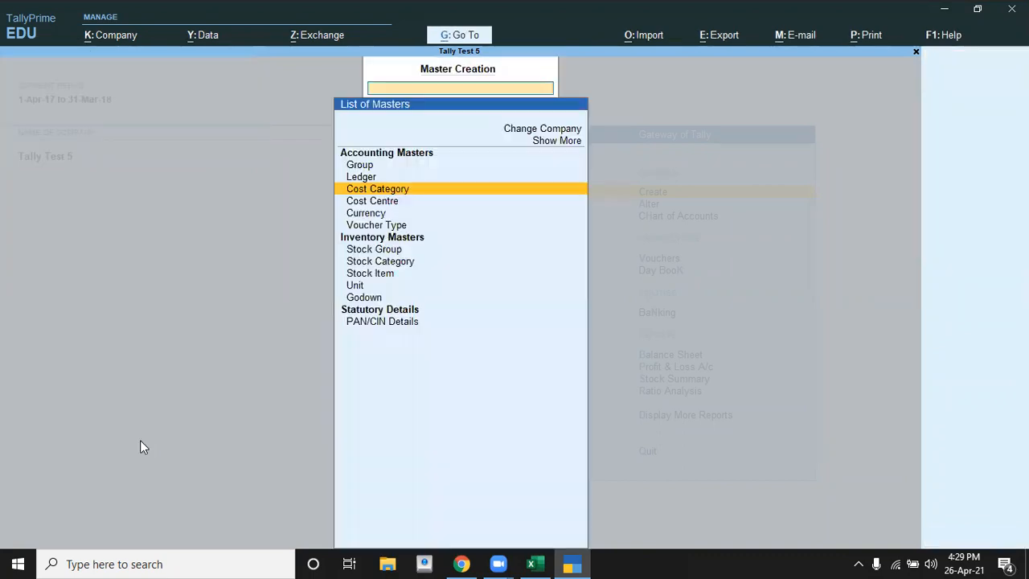
Step: Start creating a new cost centre and change its category to Furniture
{"action": "key", "text": "Down"}
{"action": "key", "text": "Return"}
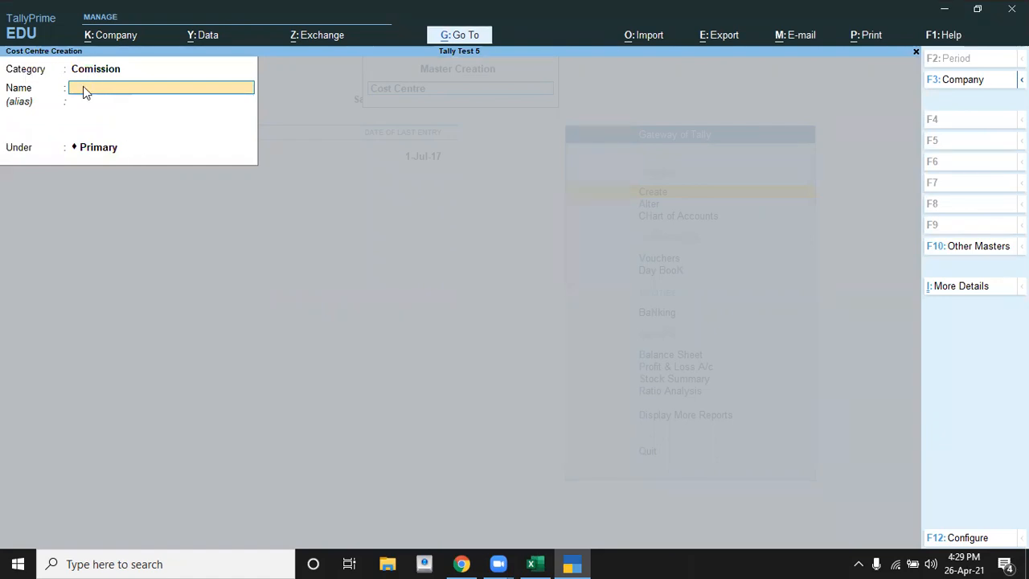
{"action": "key", "text": "BackSpace"}
{"action": "key", "text": "Up"}
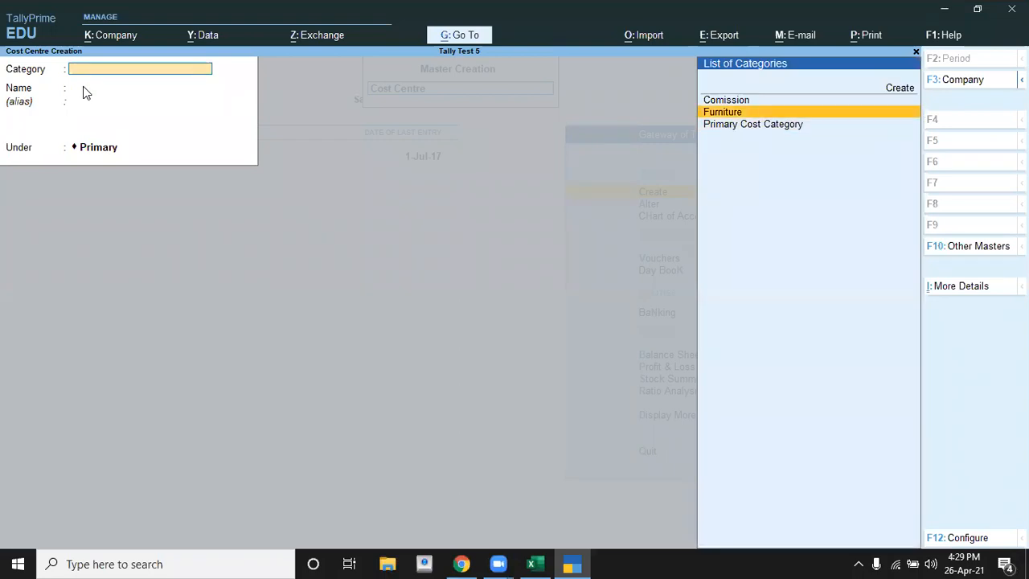
{"action": "key", "text": "Return"}
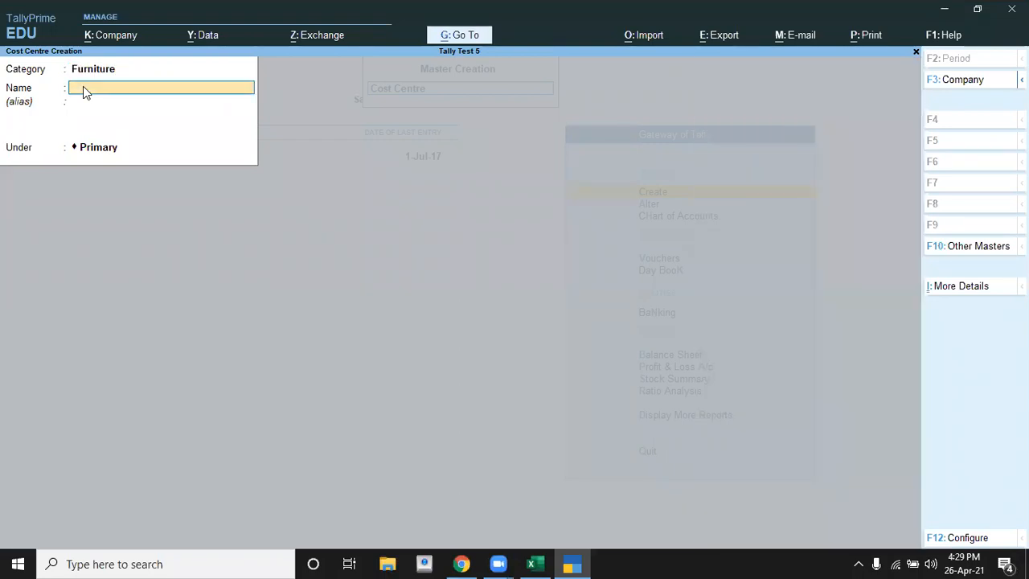
Step: Check the furniture items in the Excel exercise and save the cost centre as Rack under Primary
{"action": "key", "text": "alt+Tab"}
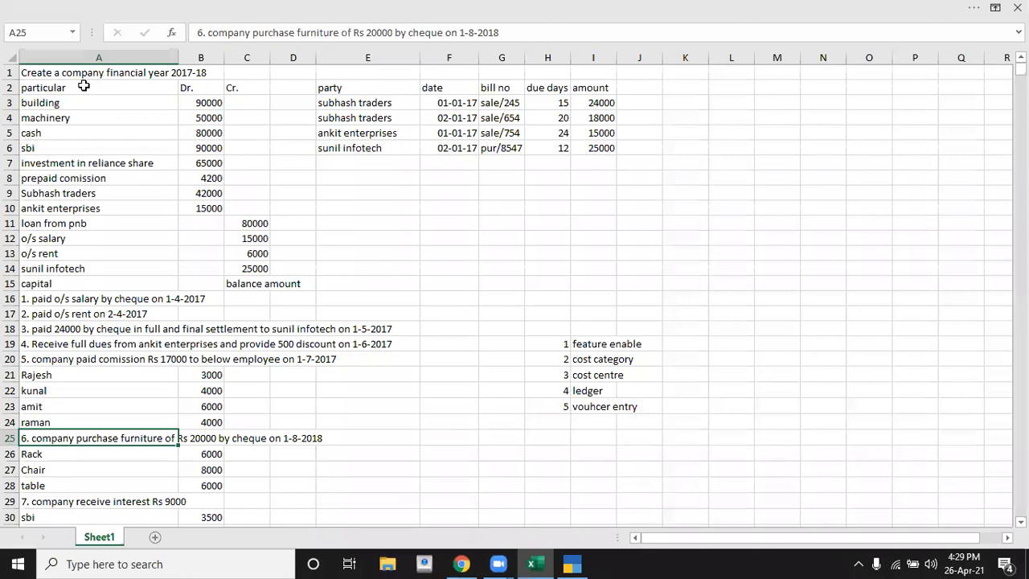
{"action": "key", "text": "alt+Tab"}
{"action": "type", "text": "Rack"}
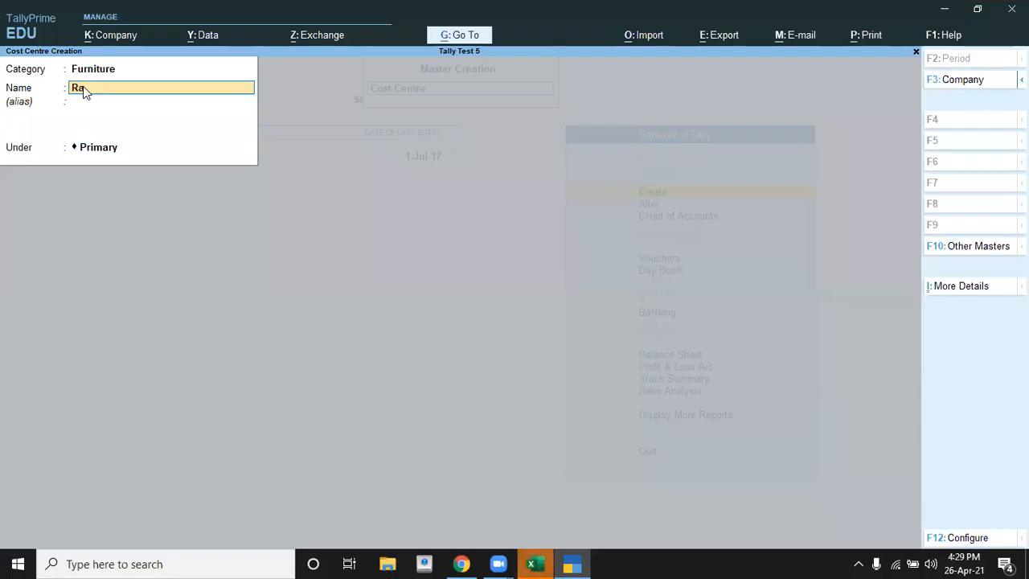
{"action": "key", "text": "Return"}
{"action": "key", "text": "Return"}
{"action": "key", "text": "Return"}
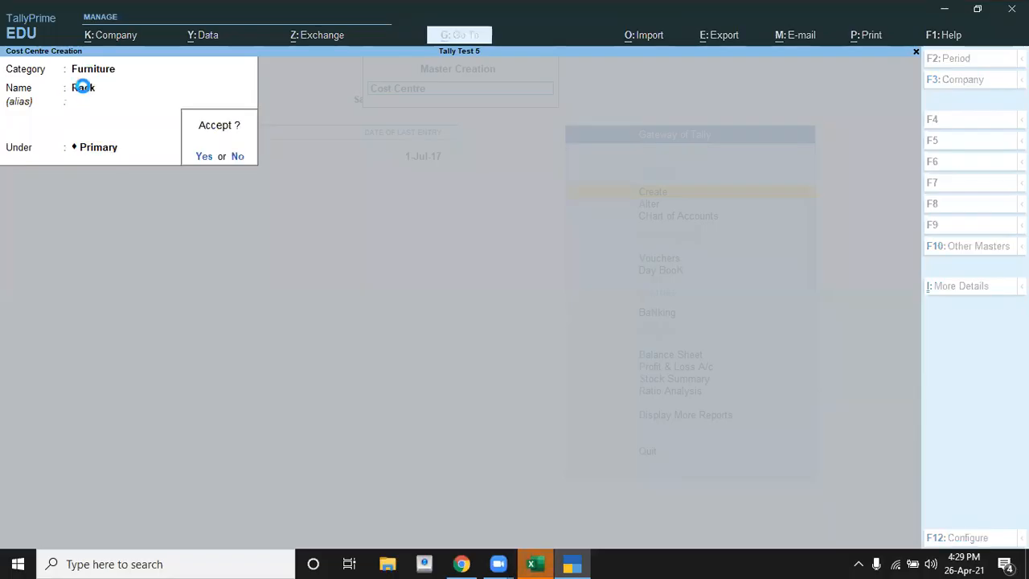
Step: Create a second cost centre named Chair in the Furniture category under Primary
{"action": "key", "text": "Return"}
{"action": "type", "text": "Chair"}
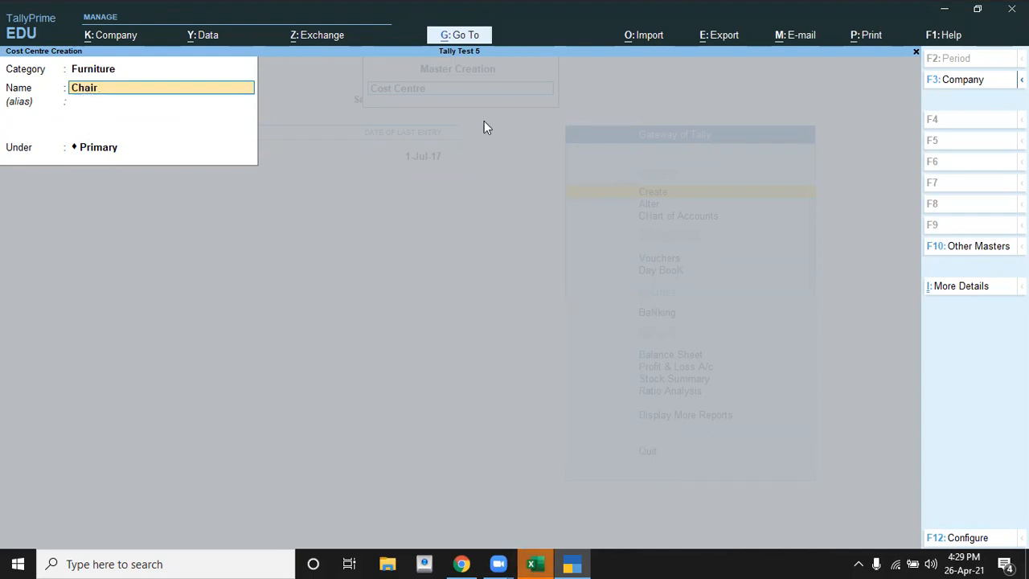
{"action": "key", "text": "Return"}
{"action": "key", "text": "Return"}
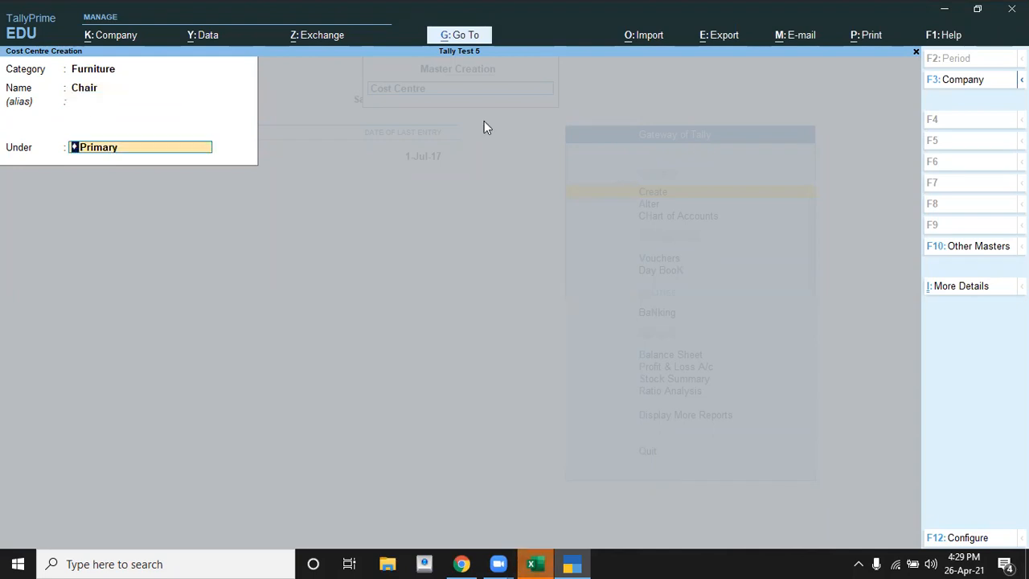
{"action": "key", "text": "Return"}
Step: Create a third cost centre named Table in the Furniture category and close cost centre creation
{"action": "key", "text": "alt+Tab"}
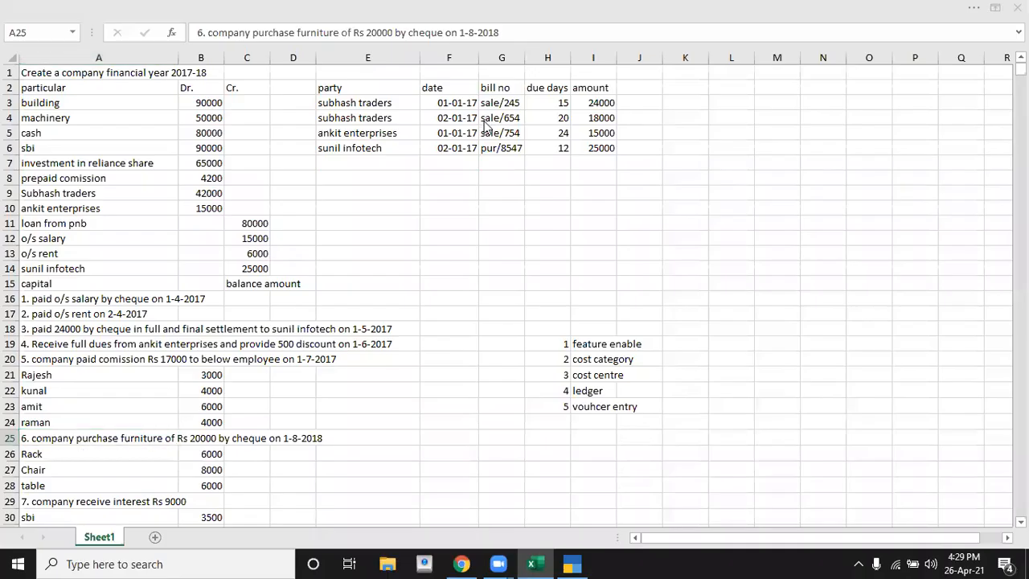
{"action": "key", "text": "alt+Tab"}
{"action": "type", "text": "Table"}
{"action": "key", "text": "Return"}
{"action": "key", "text": "Return"}
{"action": "key", "text": "Return"}
{"action": "key", "text": "Return"}
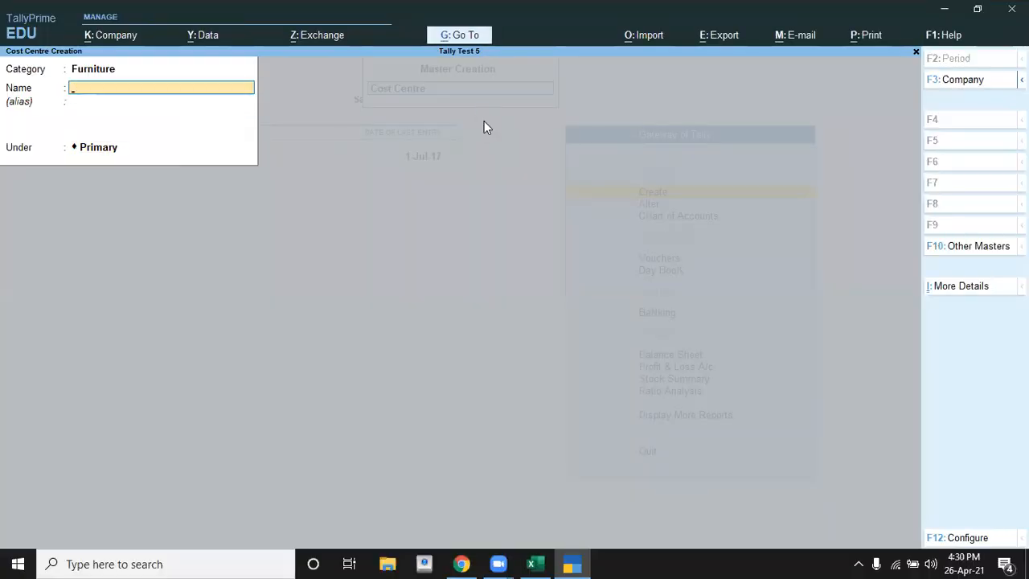
{"action": "key", "text": "Escape"}
Step: Start creating a new ledger and name it Furniture, as in transaction 6 of the Excel exercise
{"action": "key", "text": "Return"}
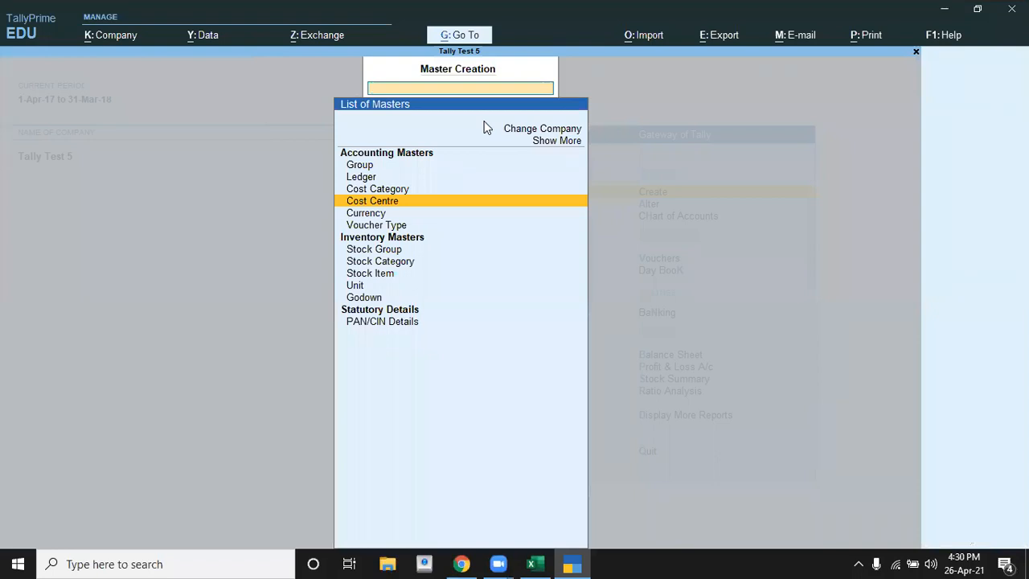
{"action": "key", "text": "Up"}
{"action": "key", "text": "Up"}
{"action": "key", "text": "Return"}
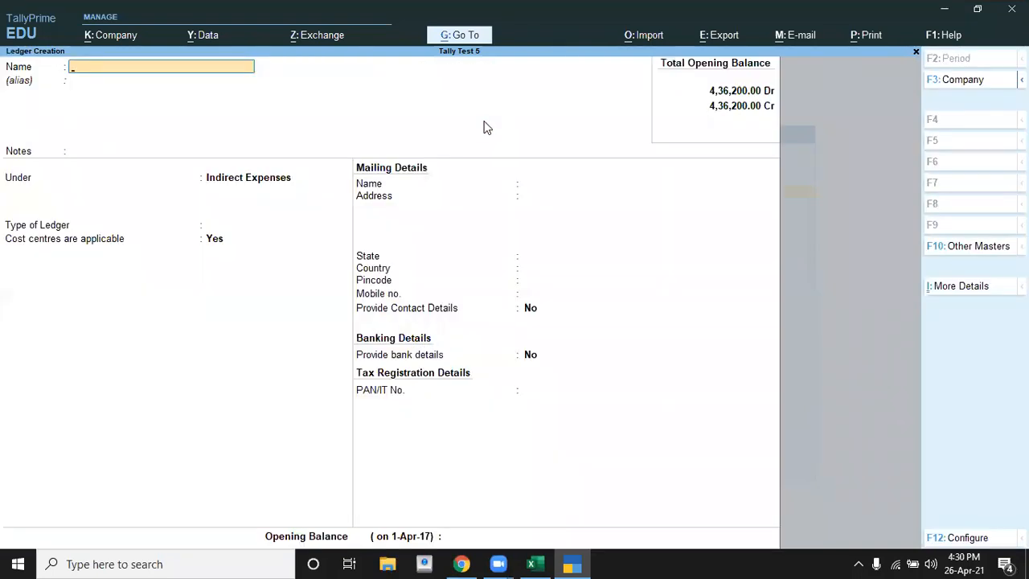
{"action": "key", "text": "alt+Tab"}
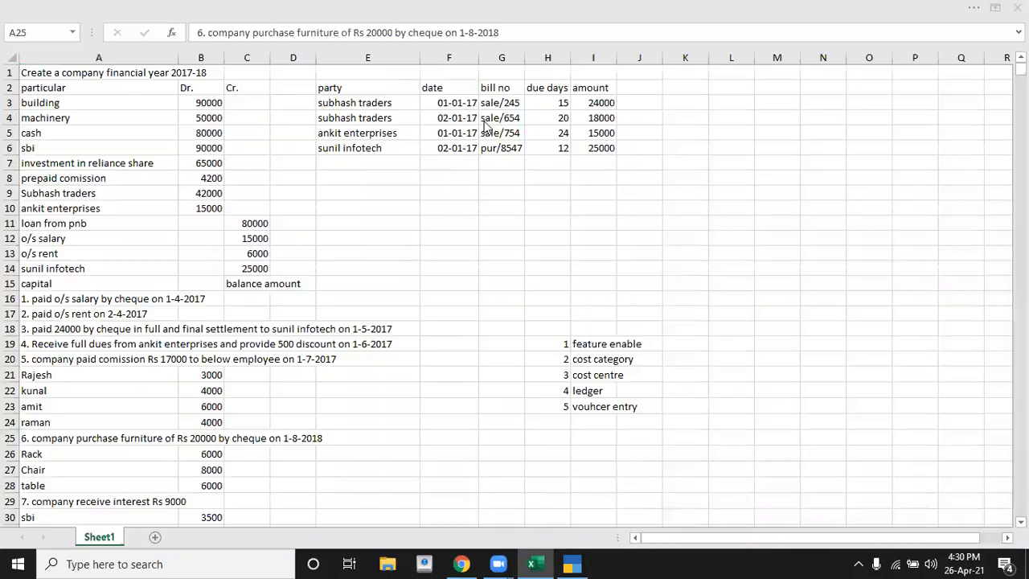
{"action": "key", "text": "alt+Tab"}
{"action": "type", "text": "Furniture"}
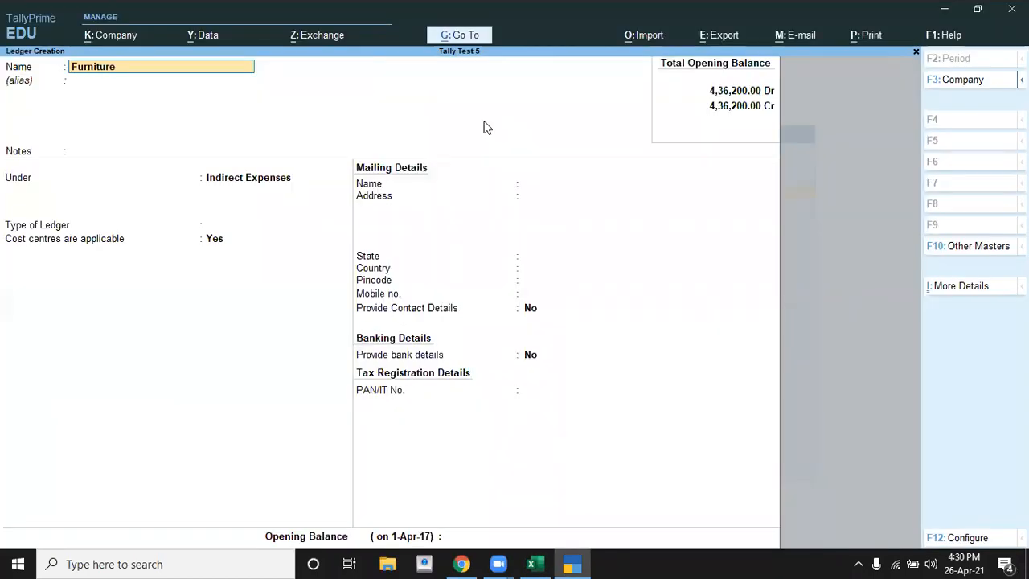
{"action": "key", "text": "Return"}
Step: Place the Furniture ledger under Fixed Assets, make cost centres applicable and save it
{"action": "key", "text": "Return"}
{"action": "key", "text": "Return"}
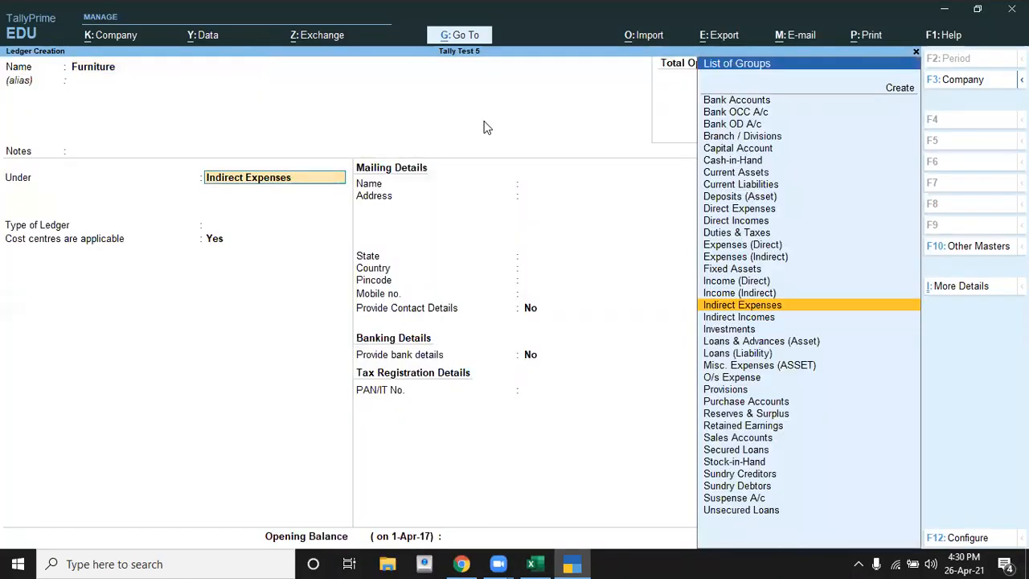
{"action": "type", "text": "F"}
{"action": "key", "text": "Return"}
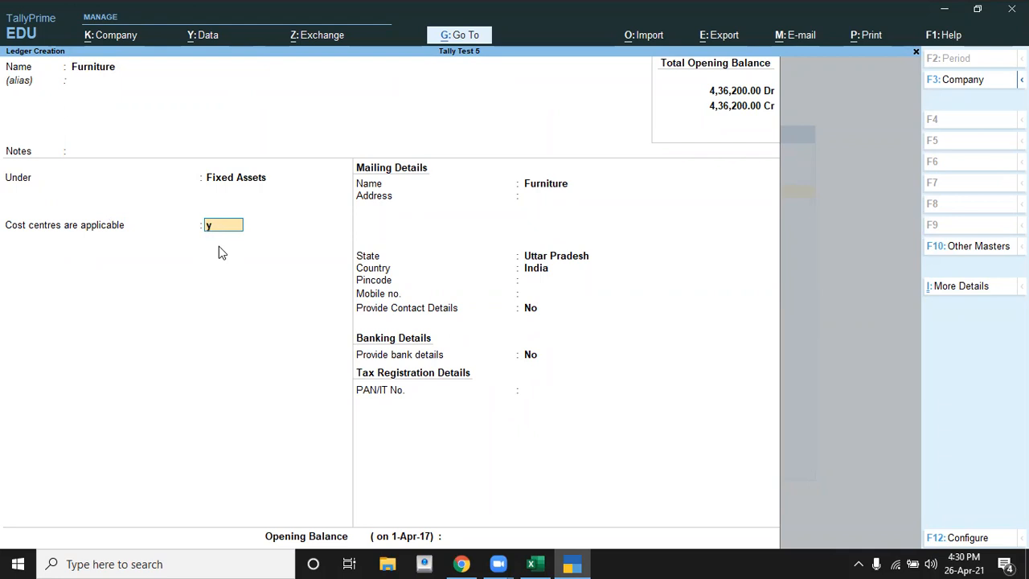
{"action": "key", "text": "Return"}
{"action": "key", "text": "Return"}
{"action": "key", "text": "Return"}
{"action": "key", "text": "Return"}
{"action": "key", "text": "Return"}
{"action": "key", "text": "Return"}
{"action": "key", "text": "Return"}
{"action": "key", "text": "Return"}
{"action": "key", "text": "Return"}
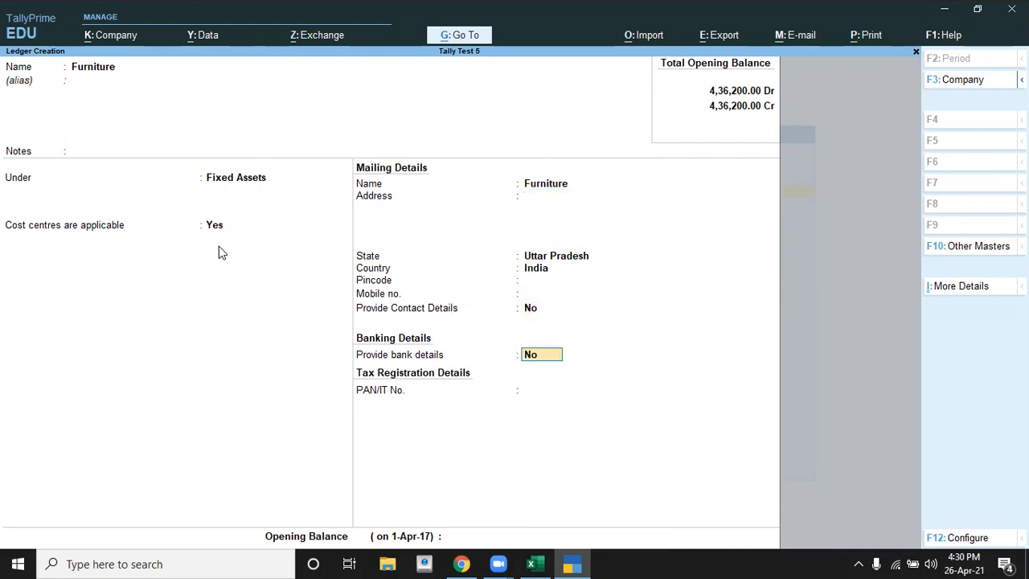
{"action": "key", "text": "Return"}
{"action": "key", "text": "Return"}
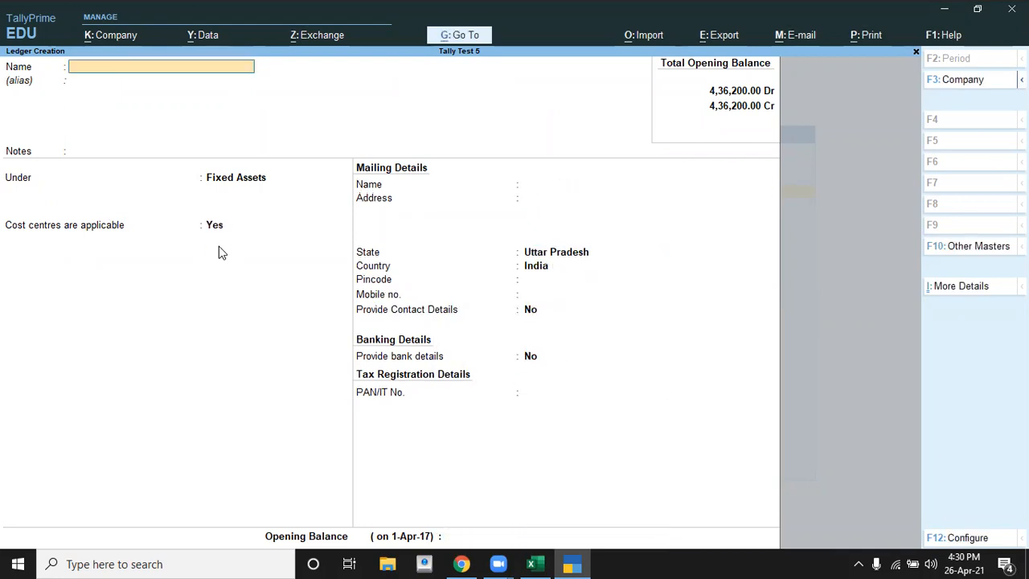
Step: Close ledger creation and start a payment voucher, checking transaction 6 in the Excel exercise
{"action": "key", "text": "Escape"}
{"action": "key", "text": "Down"}
{"action": "key", "text": "Down"}
{"action": "key", "text": "Down"}
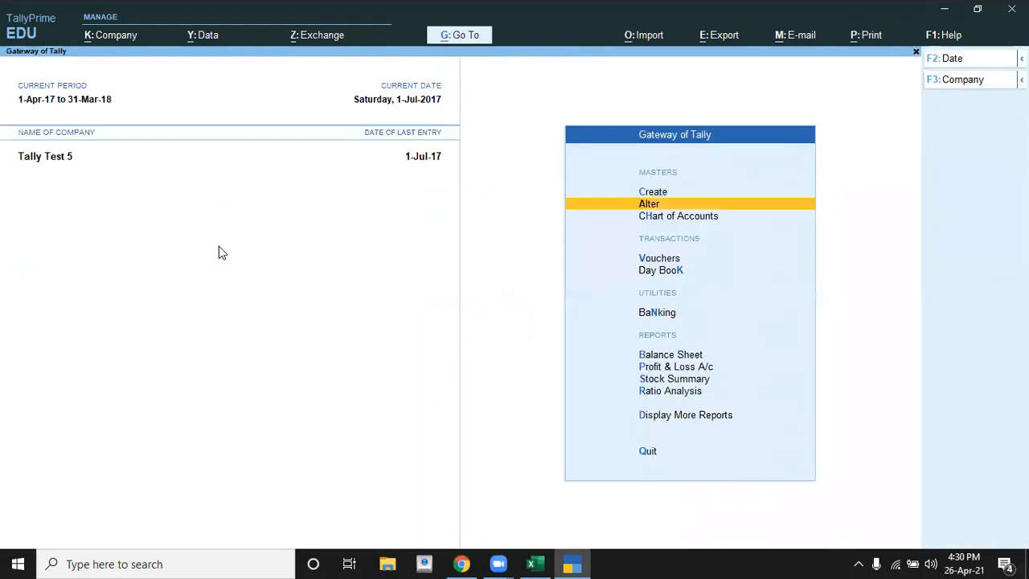
{"action": "key", "text": "Return"}
{"action": "key", "text": "alt+Tab"}
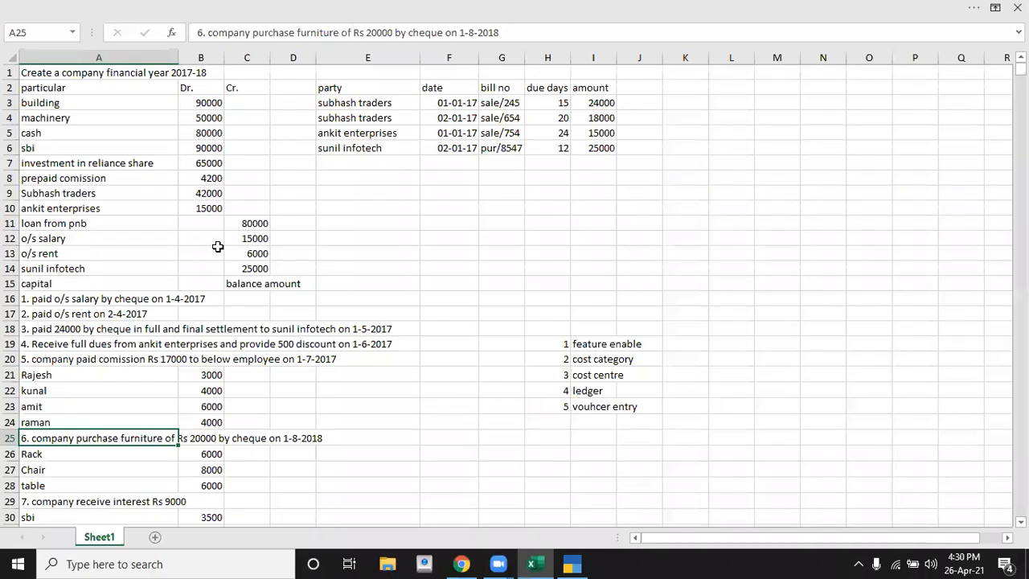
{"action": "key", "text": "alt+Tab"}
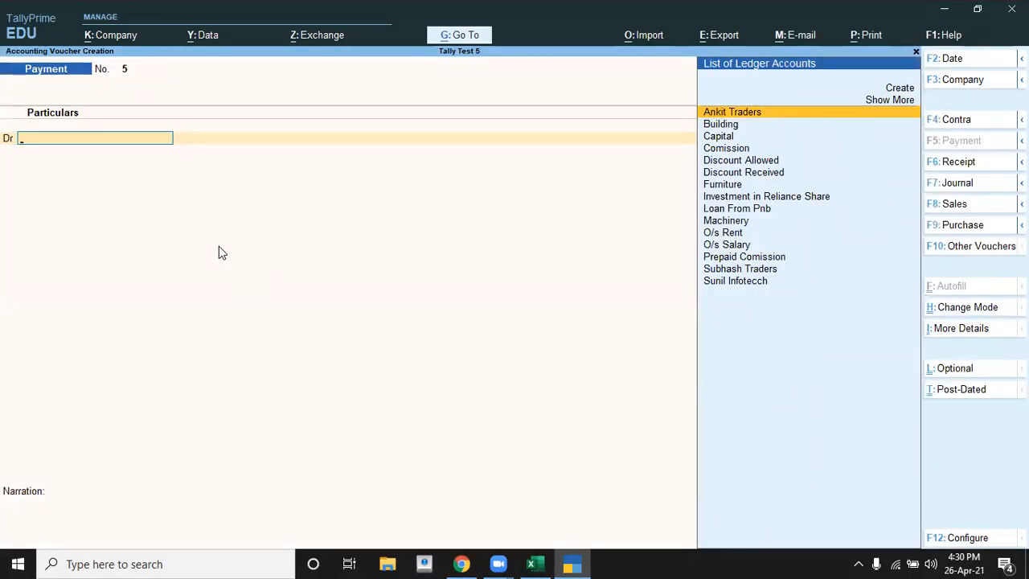
Step: Debit the Furniture ledger with 20,000 in the payment voucher, as given in the Excel exercise
{"action": "type", "text": "F"}
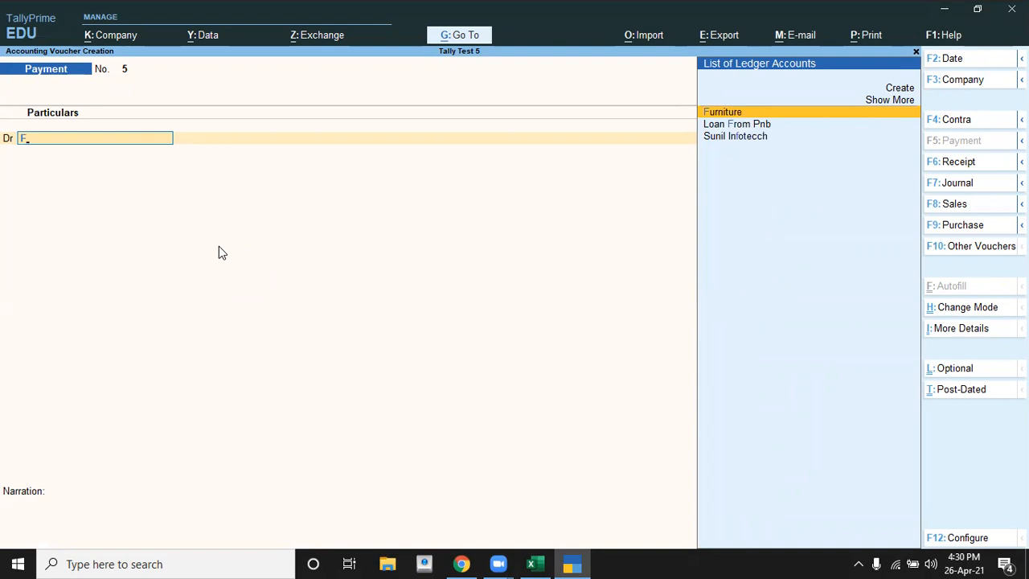
{"action": "key", "text": "Return"}
{"action": "key", "text": "alt+Tab"}
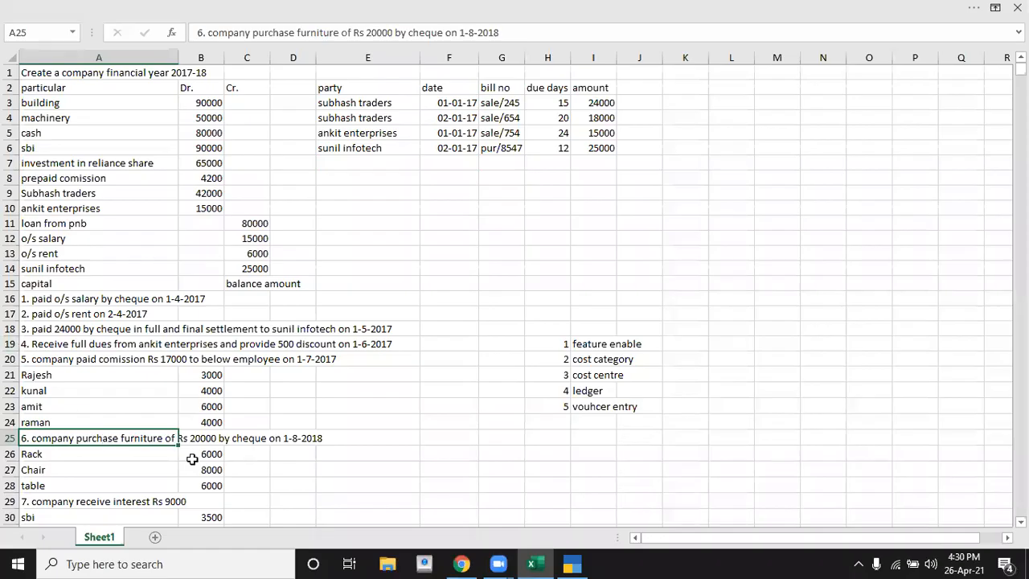
{"action": "key", "text": "alt+Tab"}
{"action": "type", "text": "2"}
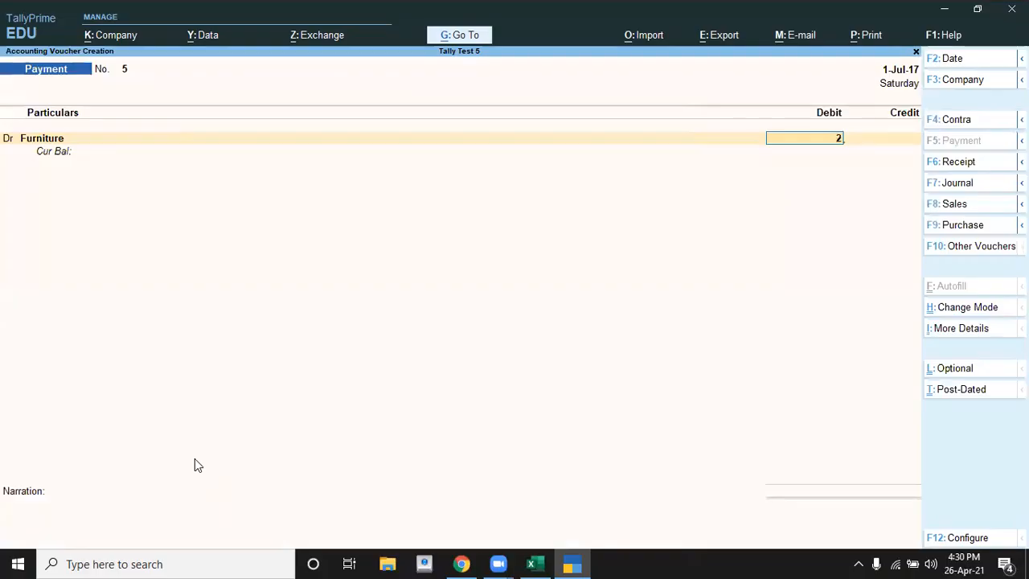
{"action": "type", "text": "0,0000"}
{"action": "key", "text": "Return"}
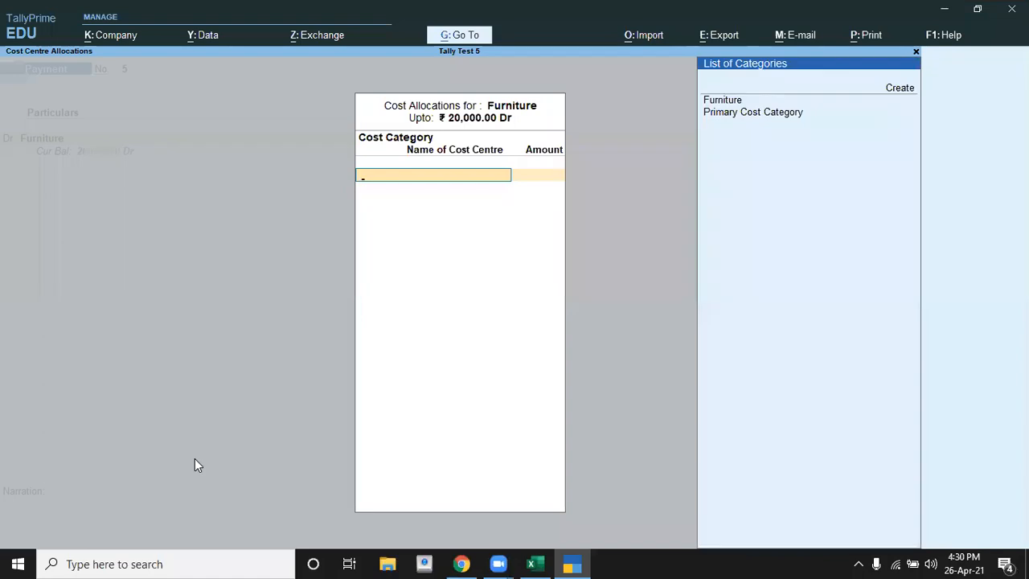
Step: Choose the Furniture cost category and allocate 8,000 to the Chair cost centre, as listed in the Excel exercise
{"action": "key", "text": "Return"}
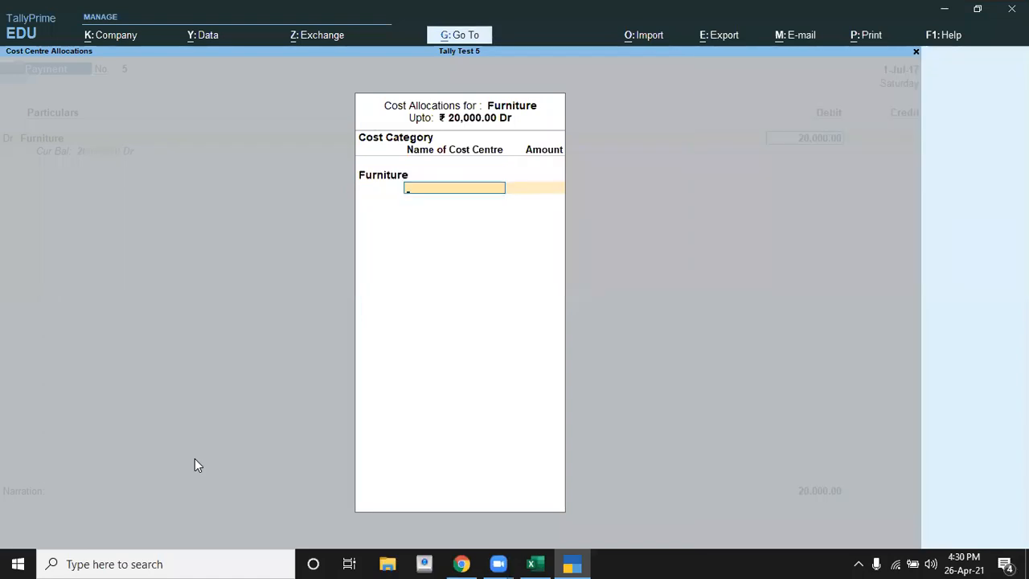
{"action": "key", "text": "Down"}
{"action": "key", "text": "Return"}
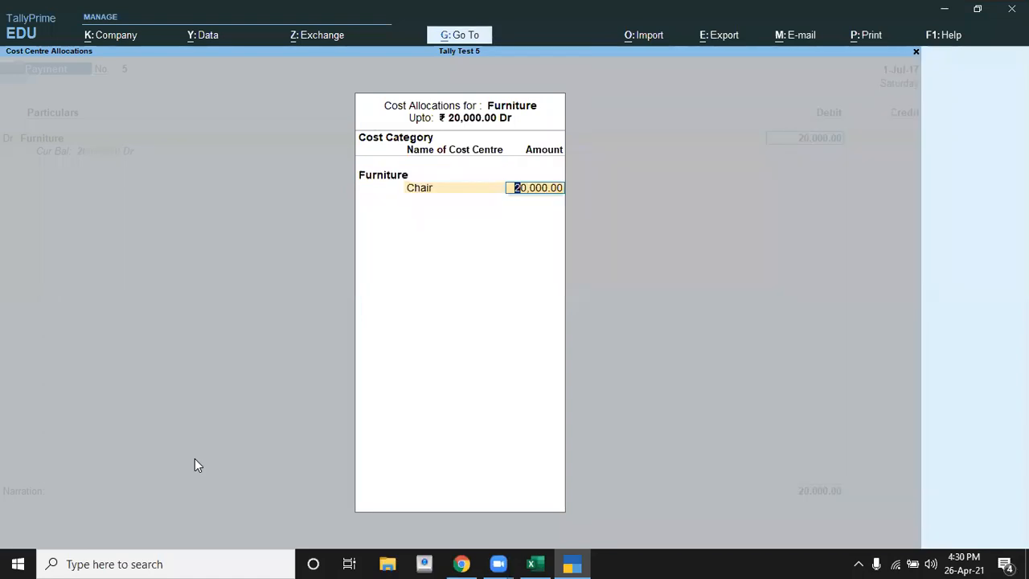
{"action": "key", "text": "alt+Tab"}
{"action": "key", "text": "Down"}
{"action": "key", "text": "Down"}
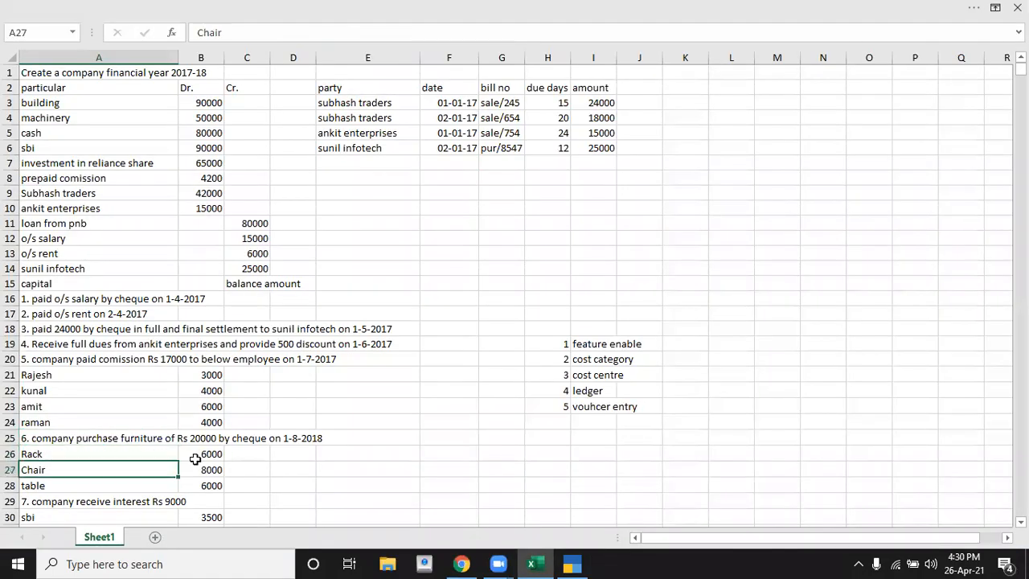
{"action": "key", "text": "alt+Tab"}
{"action": "type", "text": "8000"}
{"action": "key", "text": "Return"}
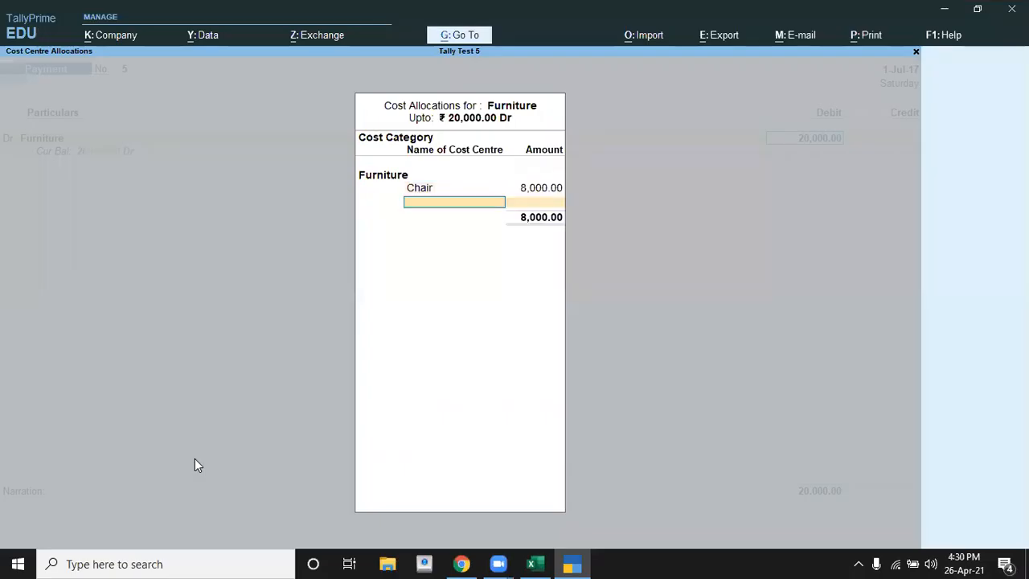
Step: Allocate 6,000 to the Rack cost centre, taking the amount from the Excel exercise
{"action": "key", "text": "Down"}
{"action": "key", "text": "Return"}
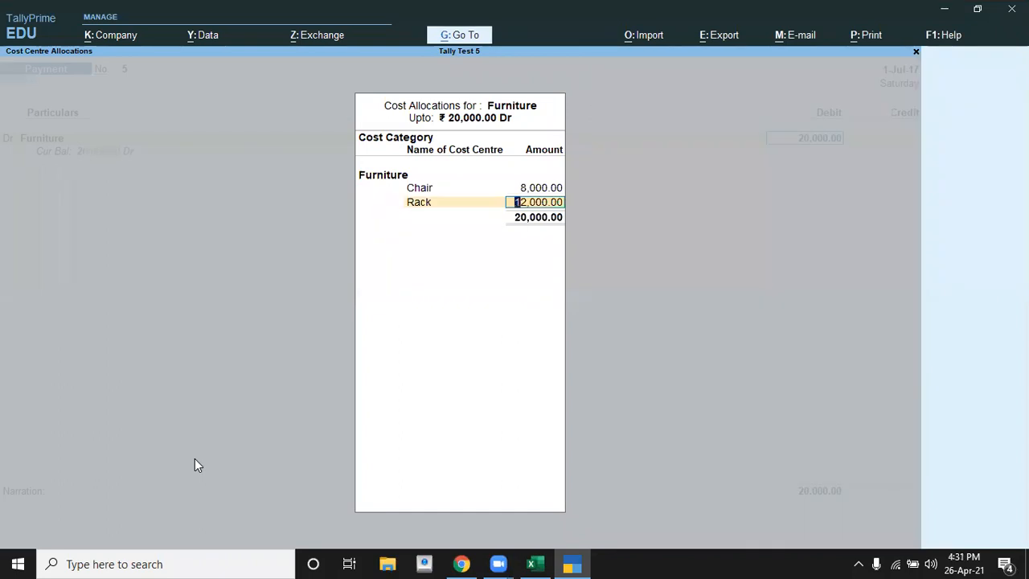
{"action": "key", "text": "alt+Tab"}
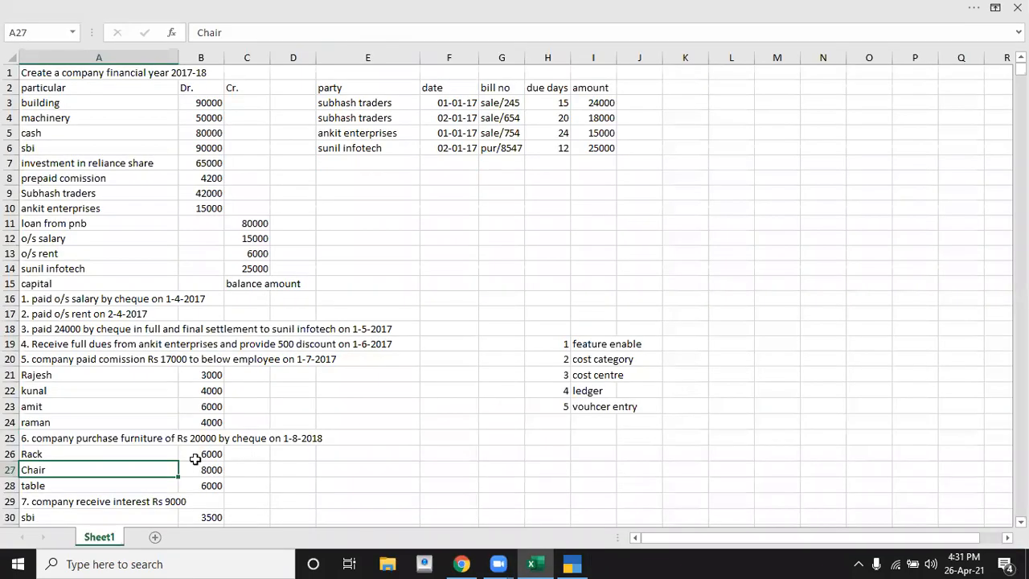
{"action": "key", "text": "alt+Tab"}
{"action": "type", "text": "6,000"}
{"action": "key", "text": "Return"}
Step: Allocate 6,000 to the Table cost centre and finish the Furniture cost allocations
{"action": "key", "text": "Down"}
{"action": "key", "text": "Down"}
{"action": "key", "text": "Down"}
{"action": "key", "text": "Return"}
{"action": "key", "text": "Return"}
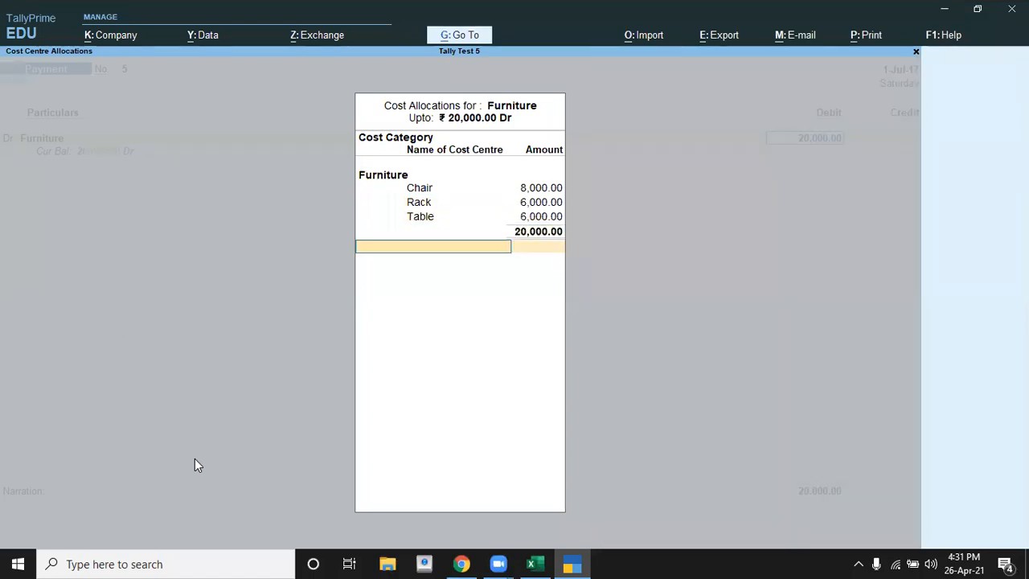
{"action": "key", "text": "Return"}
Step: Credit Sbi with 20,000 by cheque, keep the default bank allocation details and save the payment voucher
{"action": "key", "text": "Return"}
{"action": "key", "text": "Down"}
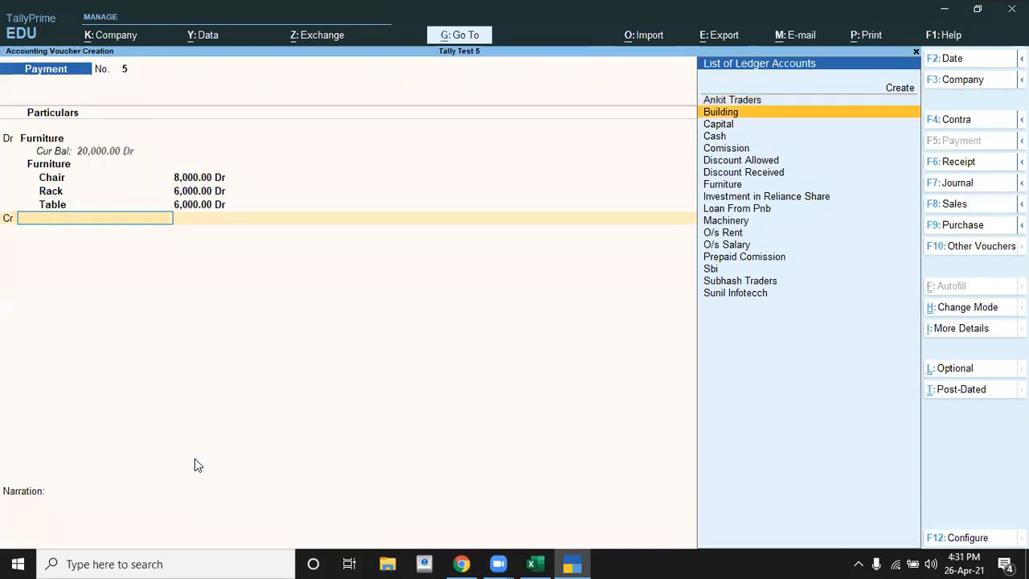
{"action": "key", "text": "Down"}
{"action": "key", "text": "Down"}
{"action": "key", "text": "Down"}
{"action": "key", "text": "Down"}
{"action": "key", "text": "Down"}
{"action": "key", "text": "Down"}
{"action": "key", "text": "Down"}
{"action": "key", "text": "Down"}
{"action": "key", "text": "Down"}
{"action": "key", "text": "Down"}
{"action": "key", "text": "Down"}
{"action": "key", "text": "Down"}
{"action": "key", "text": "Down"}
{"action": "key", "text": "Return"}
{"action": "key", "text": "Return"}
{"action": "key", "text": "Return"}
{"action": "key", "text": "Return"}
{"action": "key", "text": "Return"}
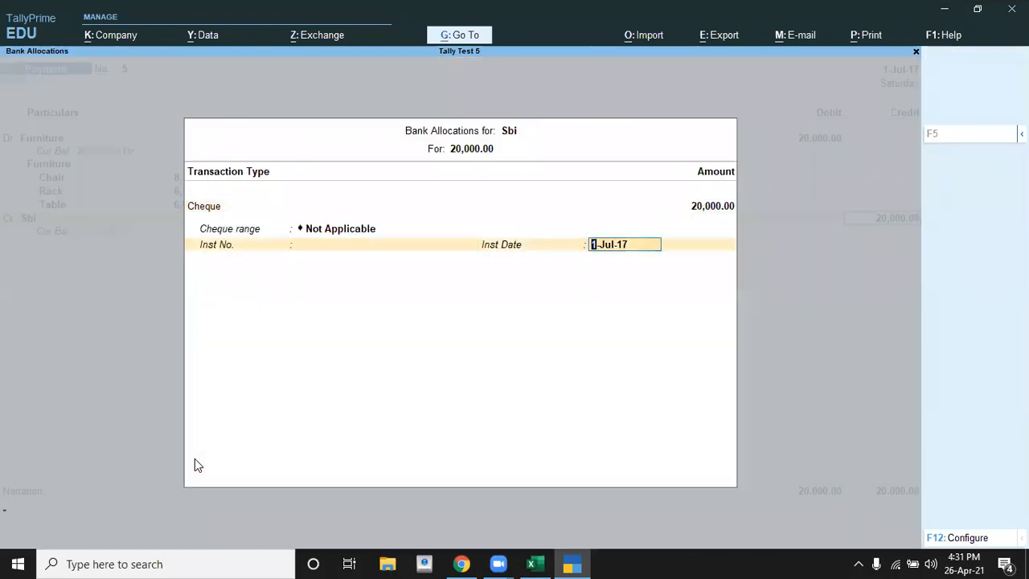
{"action": "key", "text": "Return"}
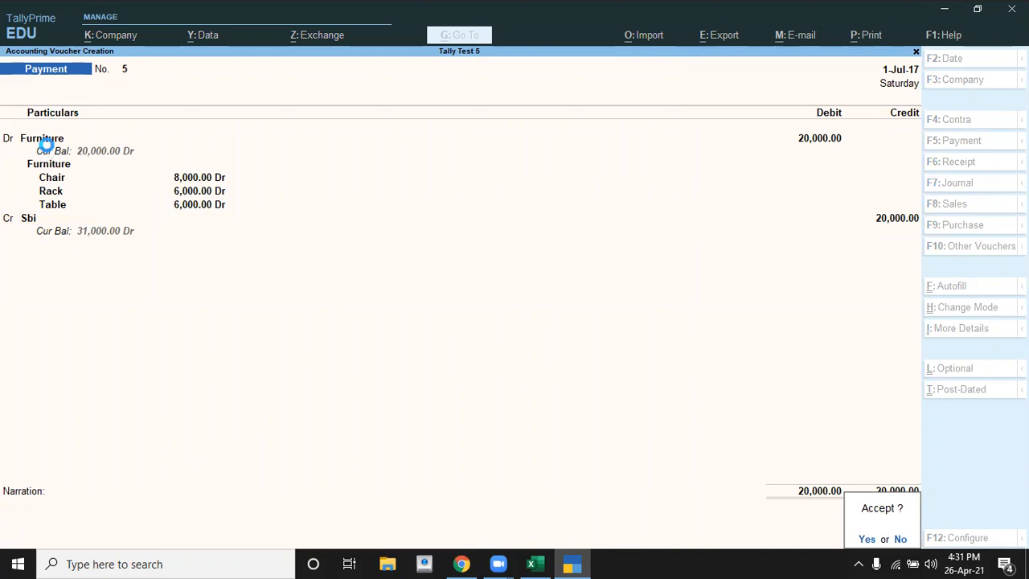
{"action": "key", "text": "Return"}
Step: Switch to Excel and examine transaction 7 on received interest with its bank-wise amounts
{"action": "key", "text": "alt+Tab"}
{"action": "key", "text": "Down"}
{"action": "key", "text": "Down"}
{"action": "key", "text": "Down"}
{"action": "key", "text": "Down"}
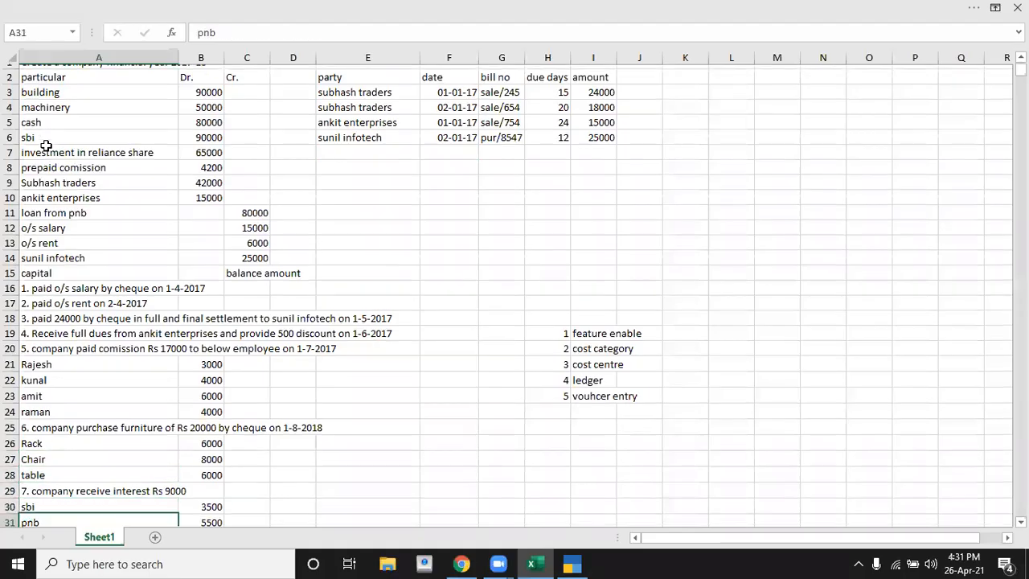
{"action": "key", "text": "Up"}
{"action": "key", "text": "Up"}
{"action": "key", "text": "Down"}
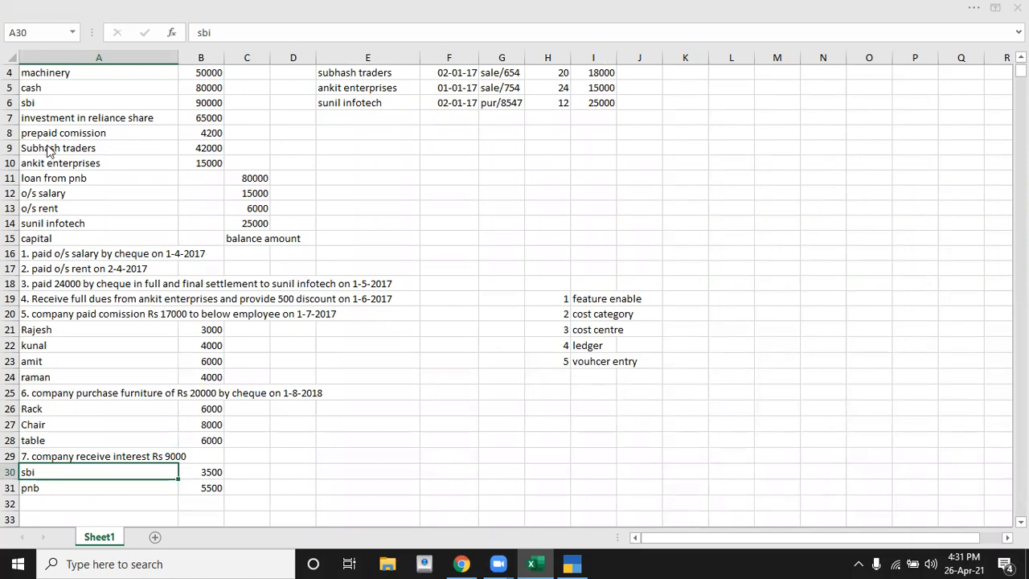
Step: Return to TallyPrime, leave voucher entry and start creating a new cost category
{"action": "key", "text": "alt+Tab"}
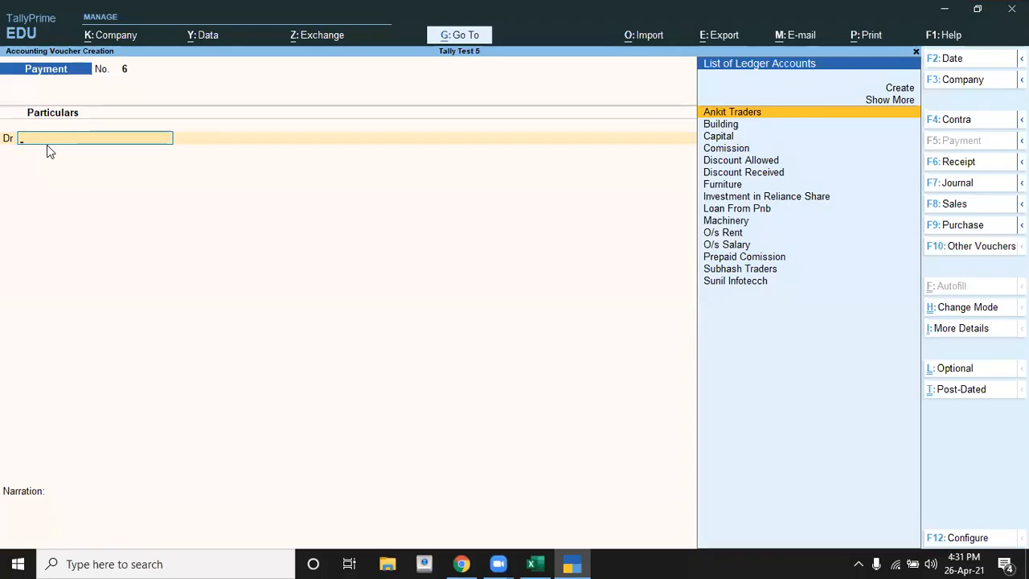
{"action": "key", "text": "Escape"}
{"action": "key", "text": "Up"}
{"action": "key", "text": "Up"}
{"action": "key", "text": "Up"}
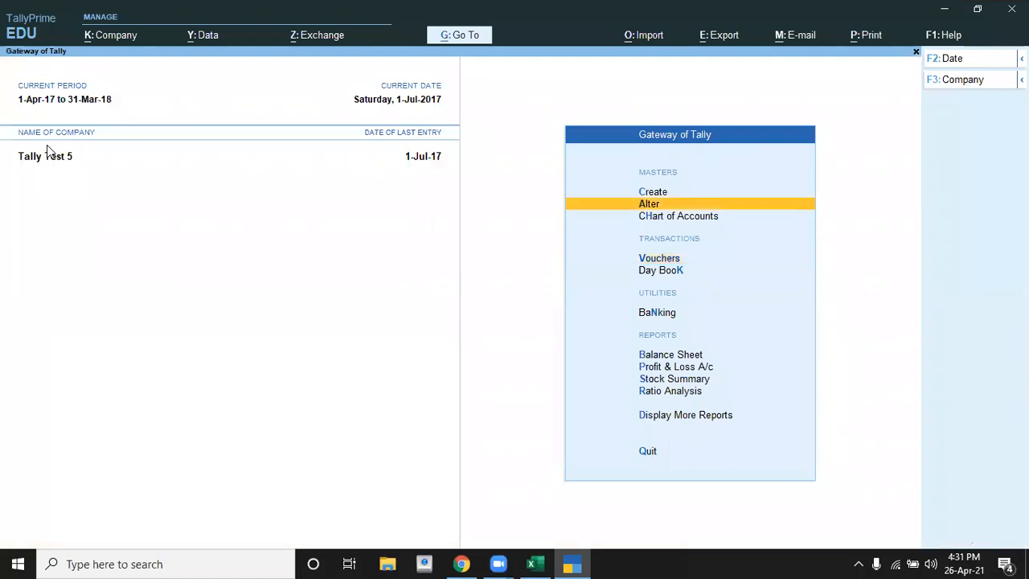
{"action": "key", "text": "Return"}
{"action": "key", "text": "Down"}
{"action": "key", "text": "Down"}
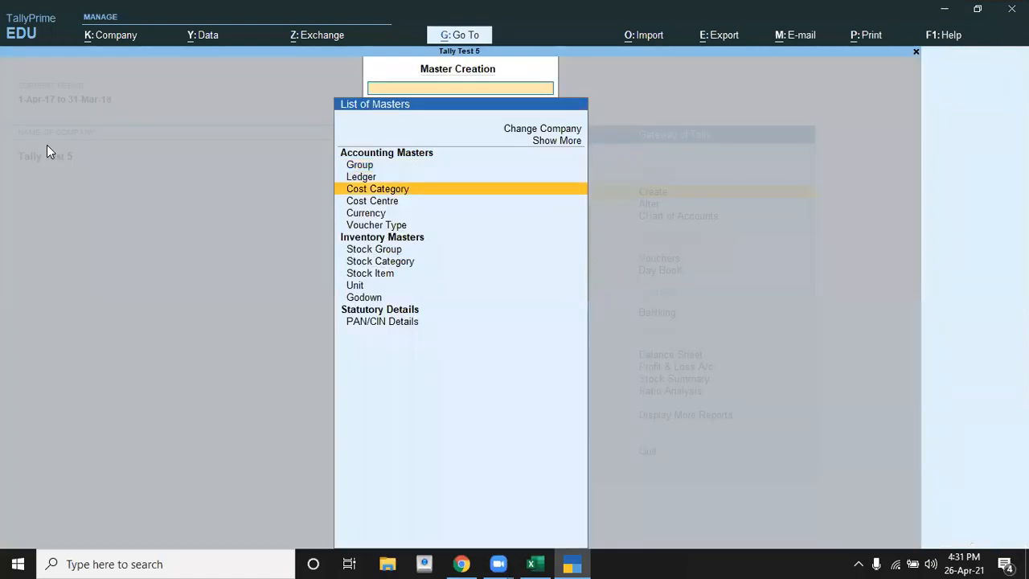
{"action": "key", "text": "Return"}
Step: Name the cost category Interest, allocate revenue items but not non-revenue items, save it and close cost category creation
{"action": "type", "text": "Interes"}
{"action": "key", "text": "Return"}
{"action": "key", "text": "Return"}
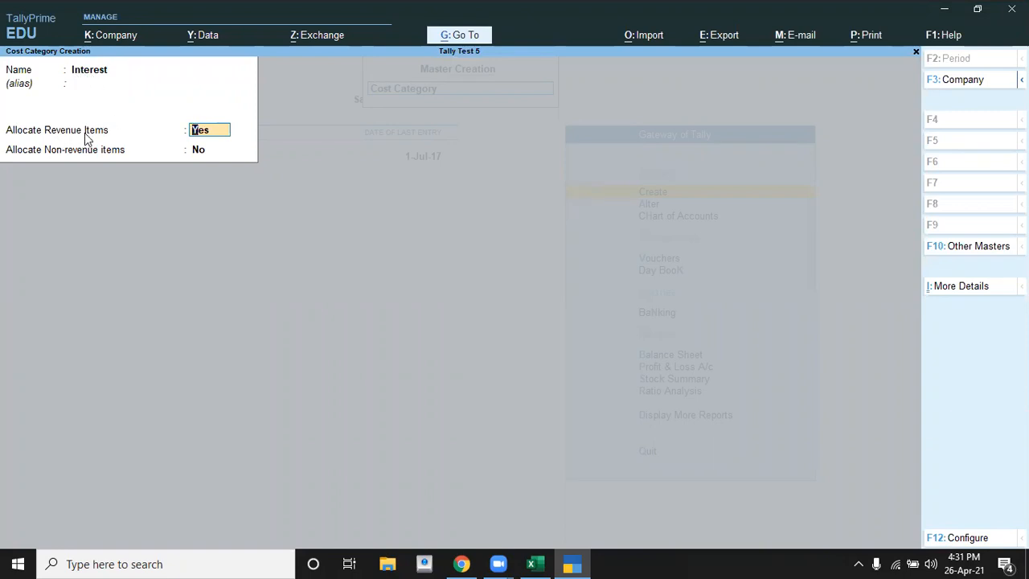
{"action": "key", "text": "Return"}
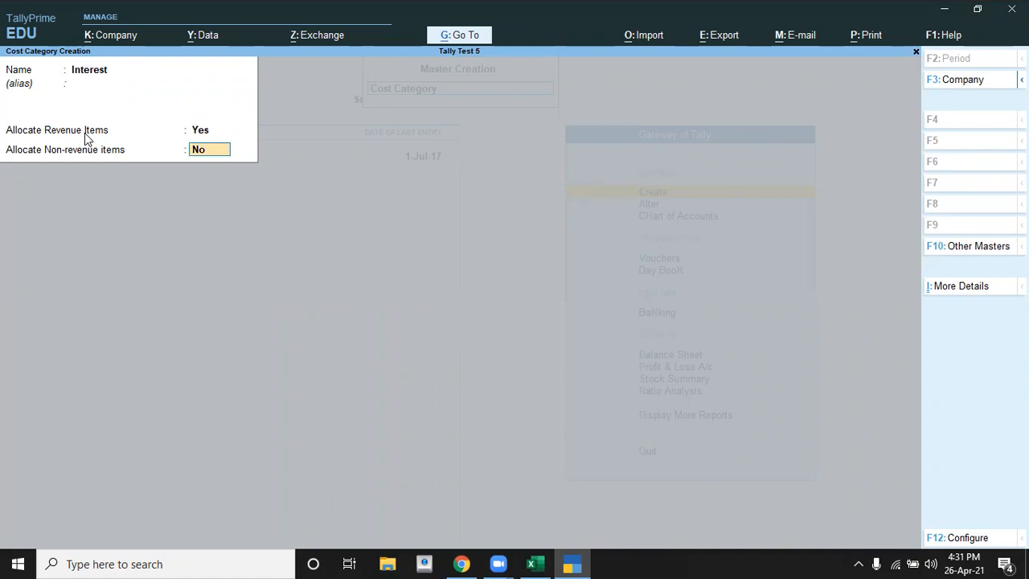
{"action": "key", "text": "Return"}
{"action": "key", "text": "Return"}
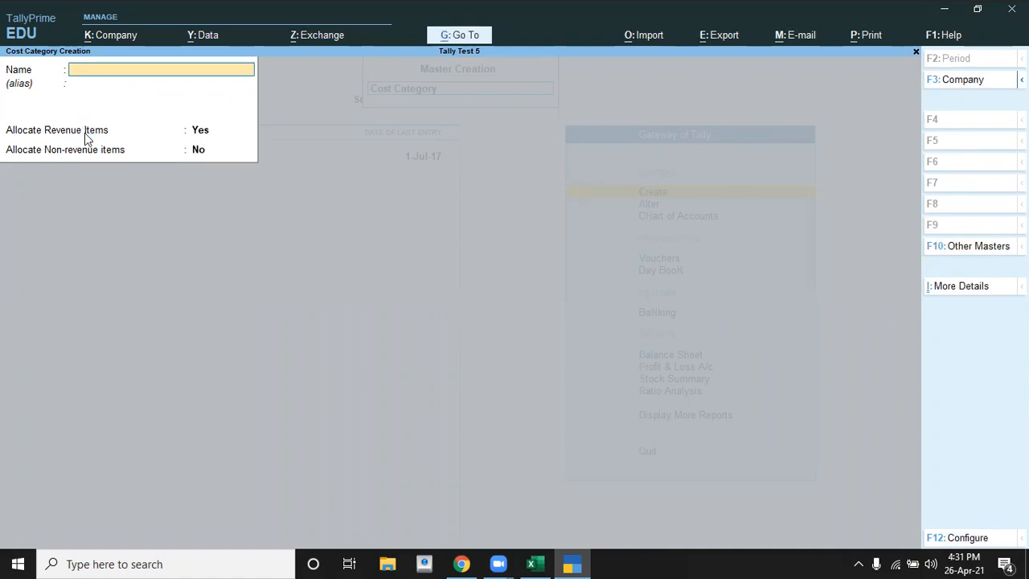
{"action": "key", "text": "Escape"}
Step: Start creating a cost centre and set its category to Interest
{"action": "key", "text": "Down"}
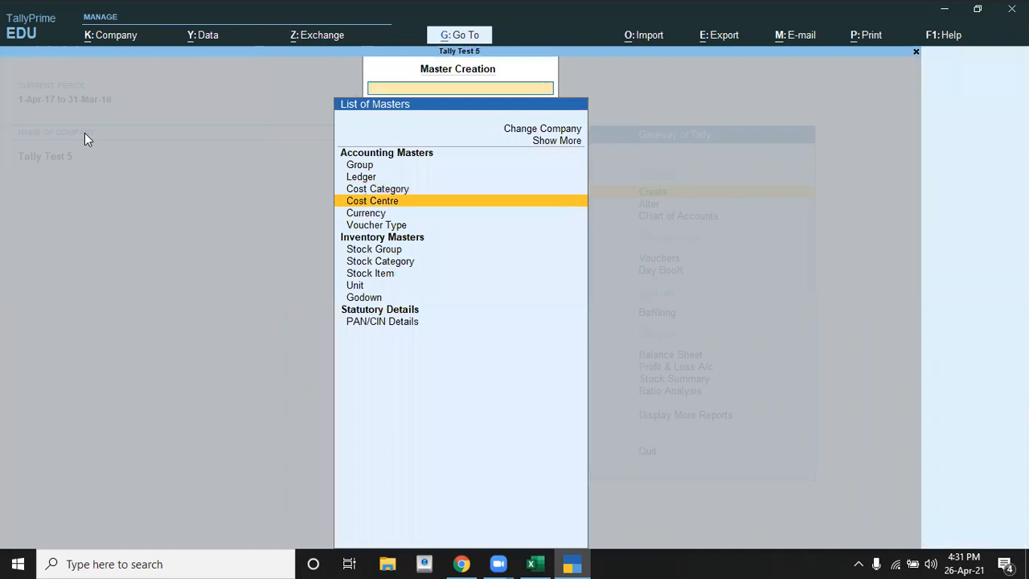
{"action": "key", "text": "Return"}
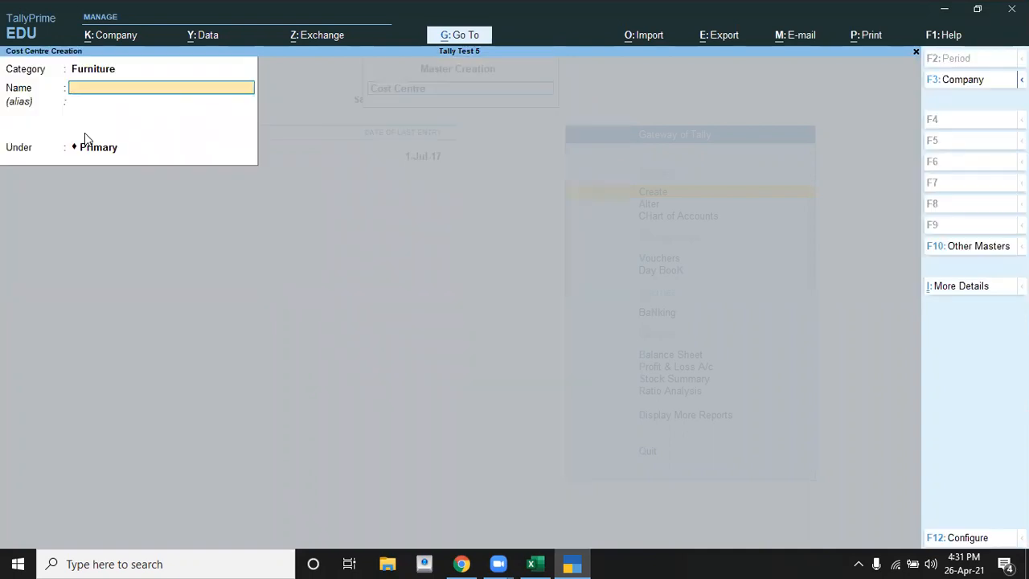
{"action": "key", "text": "BackSpace"}
{"action": "key", "text": "BackSpace"}
{"action": "key", "text": "Down"}
{"action": "key", "text": "Down"}
{"action": "key", "text": "Down"}
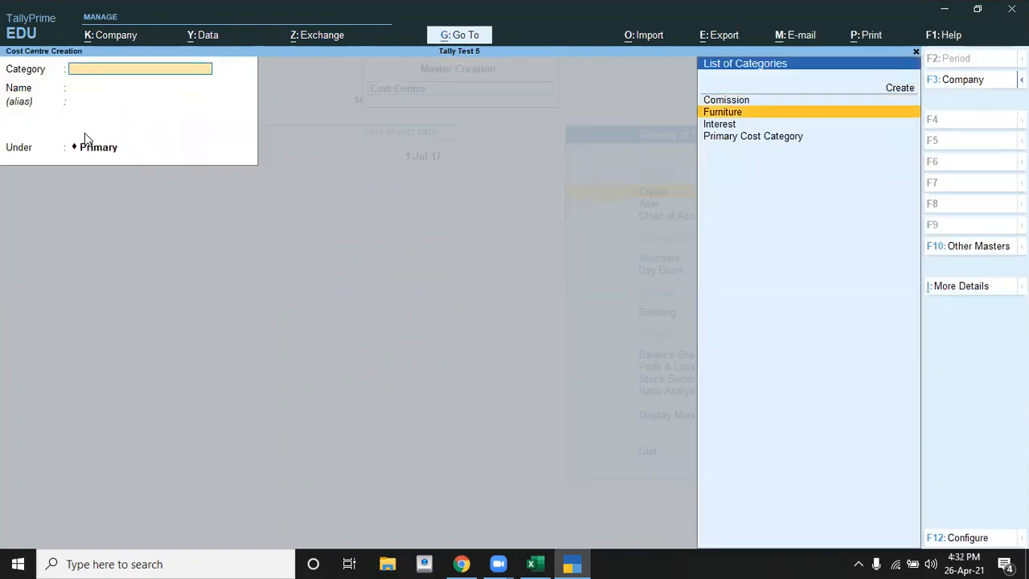
{"action": "key", "text": "Return"}
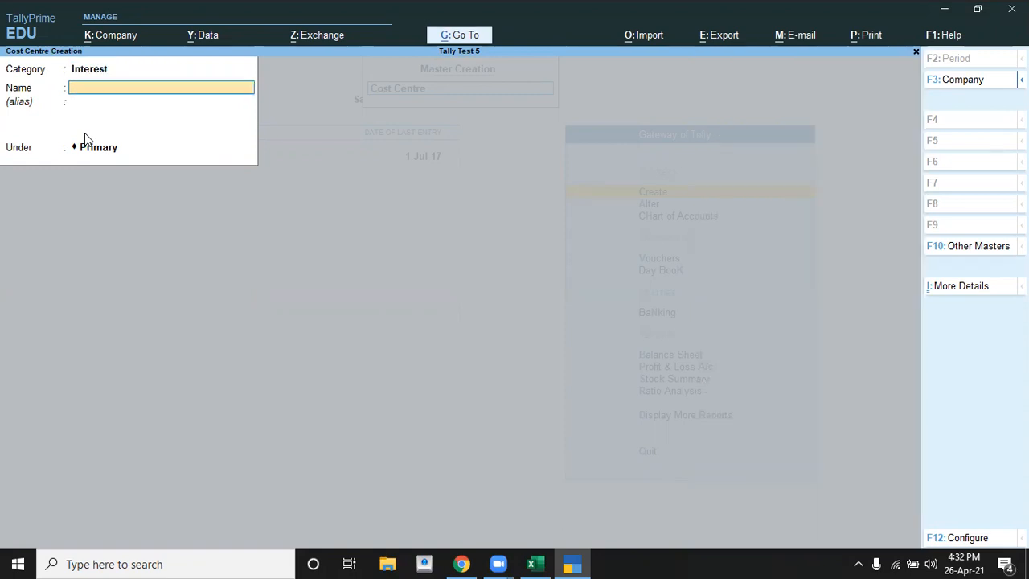
Step: Name the cost centre Sbi, as in the Excel exercise, keep it under Primary and save it
{"action": "key", "text": "alt+Tab"}
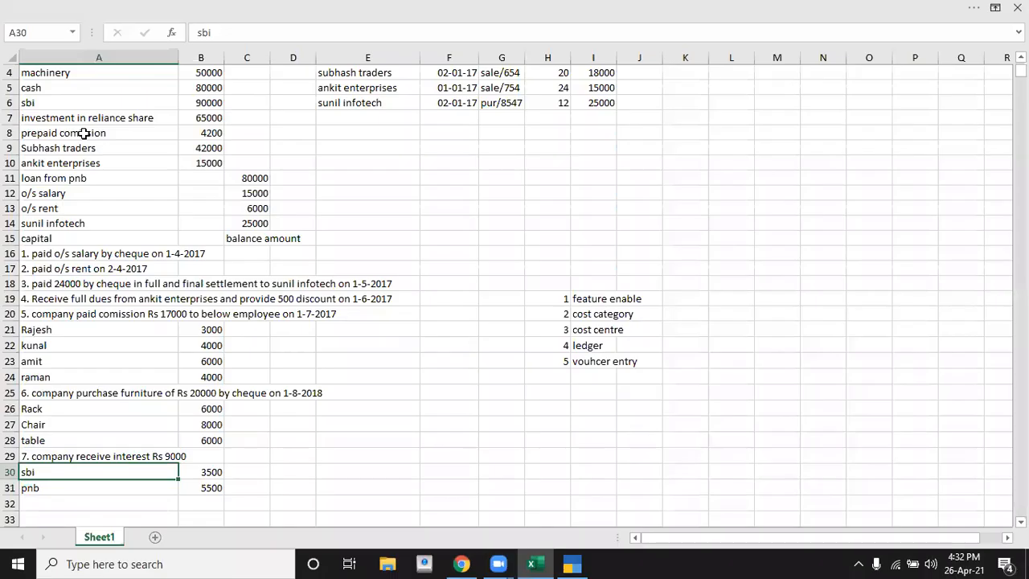
{"action": "key", "text": "alt+Tab"}
{"action": "type", "text": "Sbi"}
{"action": "key", "text": "Return"}
{"action": "key", "text": "Return"}
{"action": "key", "text": "Return"}
Step: Create a second cost centre named Pnb in the Interest category under Primary and close cost centre creation
{"action": "key", "text": "Return"}
{"action": "type", "text": "Pnb"}
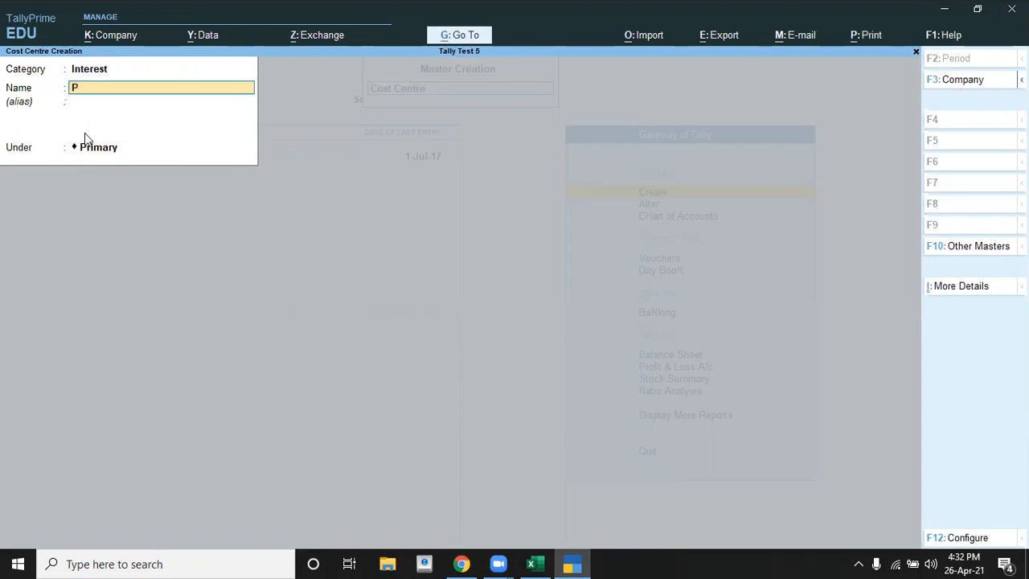
{"action": "key", "text": "Return"}
{"action": "key", "text": "Return"}
{"action": "key", "text": "Return"}
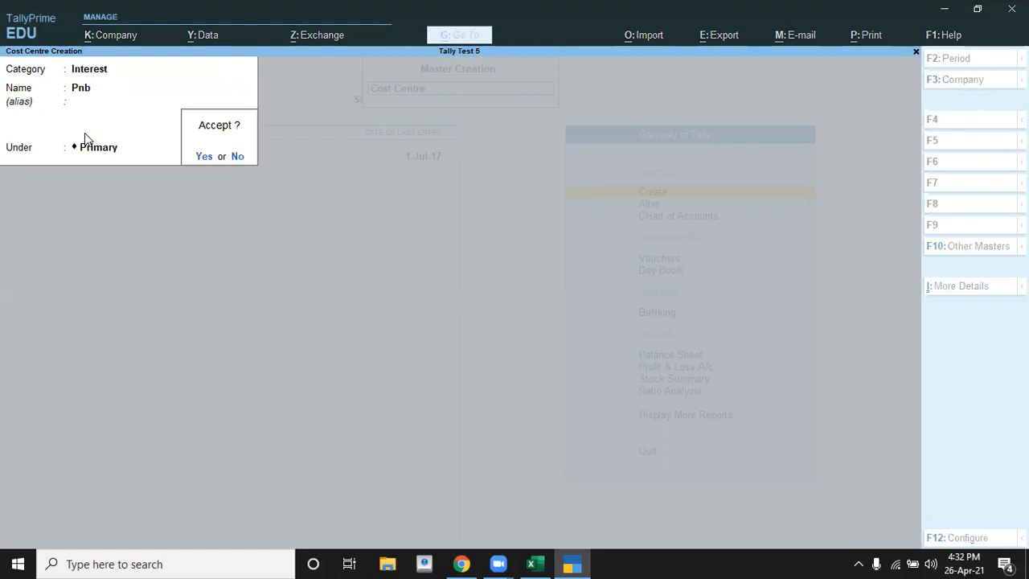
{"action": "key", "text": "Return"}
{"action": "key", "text": "Escape"}
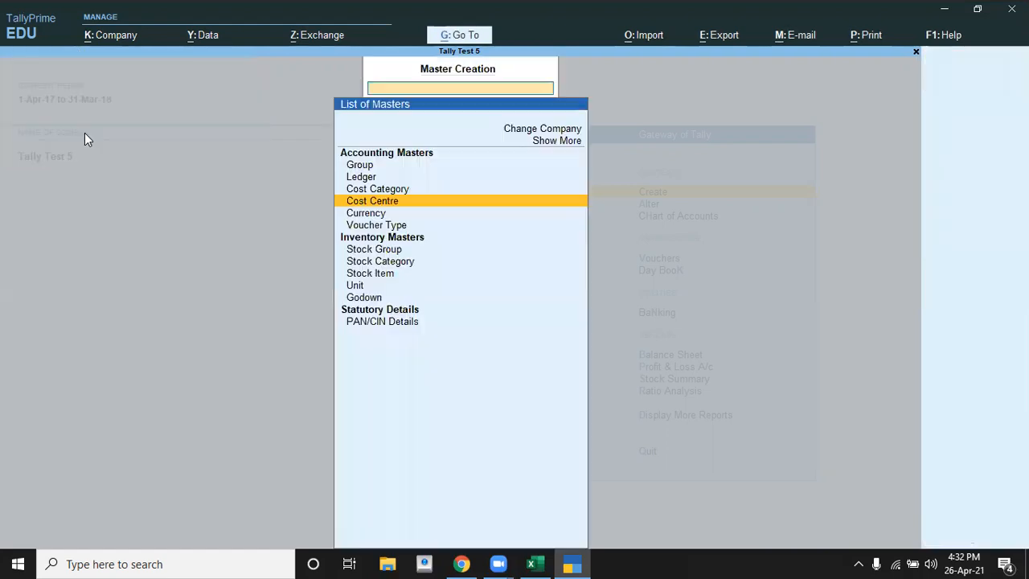
Step: Start creating a ledger and name it Interst, without an alias
{"action": "key", "text": "Up"}
{"action": "key", "text": "Up"}
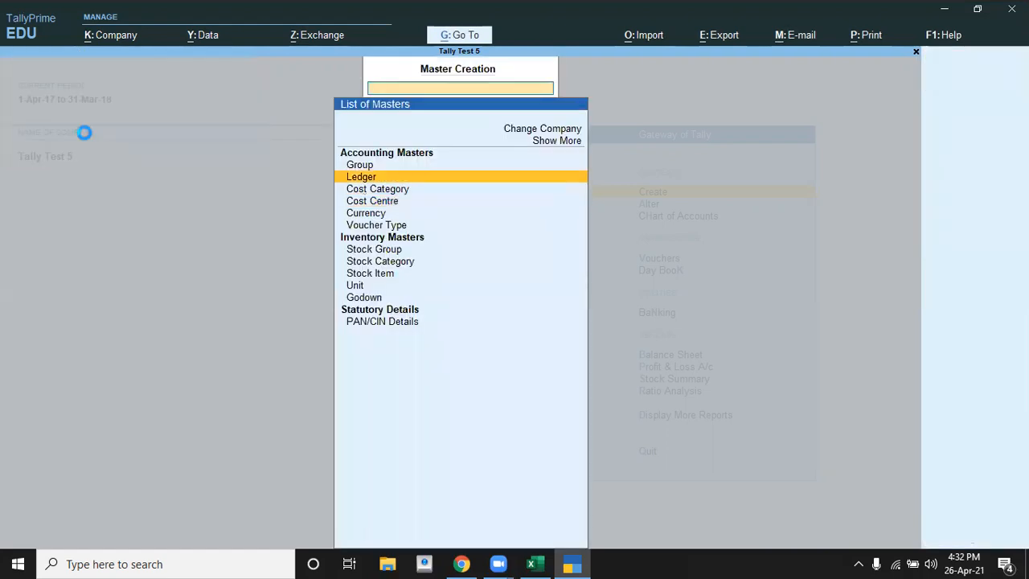
{"action": "key", "text": "Return"}
{"action": "type", "text": "Interst"}
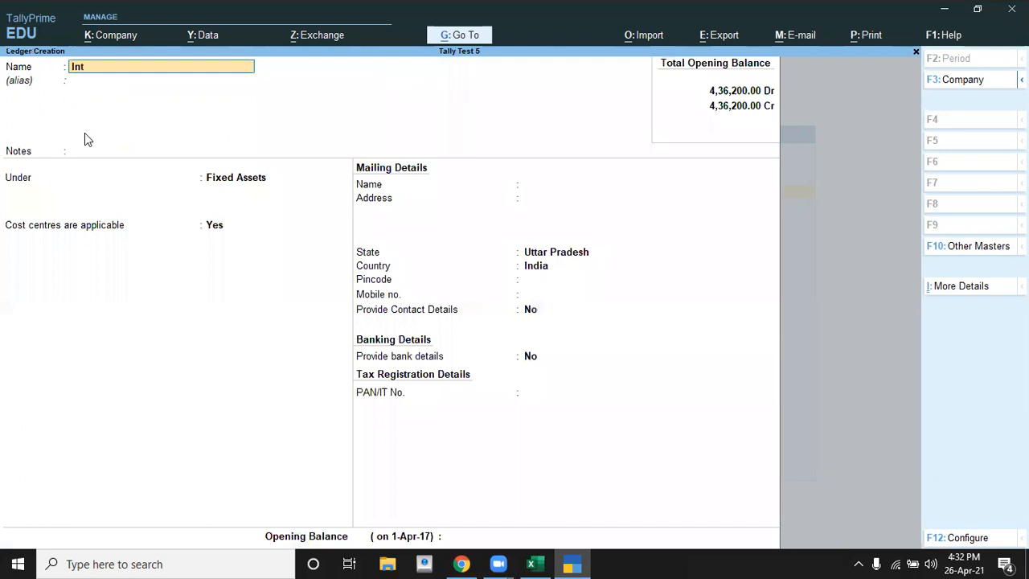
{"action": "key", "text": "Return"}
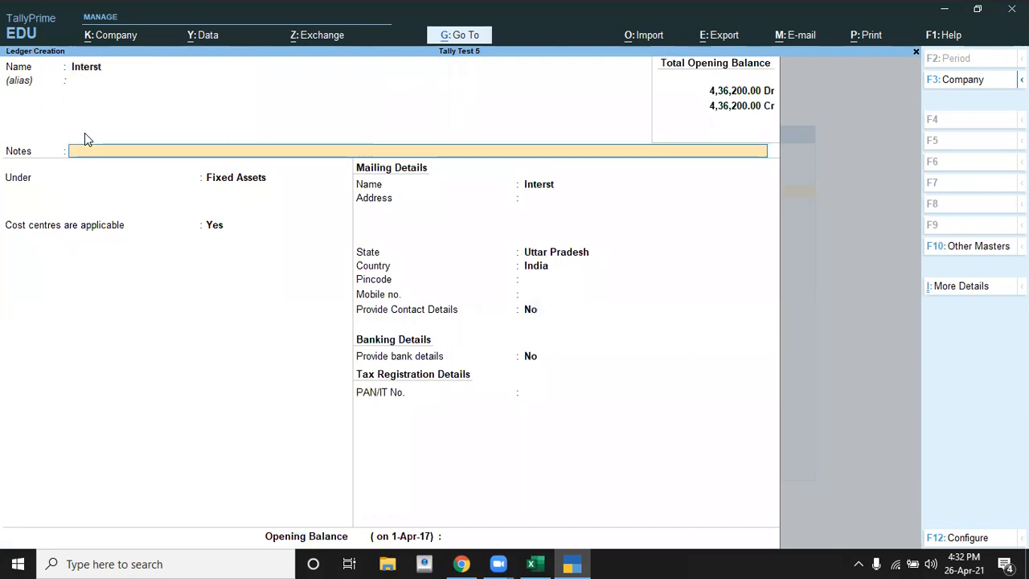
Step: Place the Interst ledger under Indirect Incomes, keep its type Not Applicable with cost centres applicable, save it and close ledger creation
{"action": "key", "text": "Return"}
{"action": "type", "text": "i"}
{"action": "key", "text": "Down"}
{"action": "key", "text": "Down"}
{"action": "key", "text": "Down"}
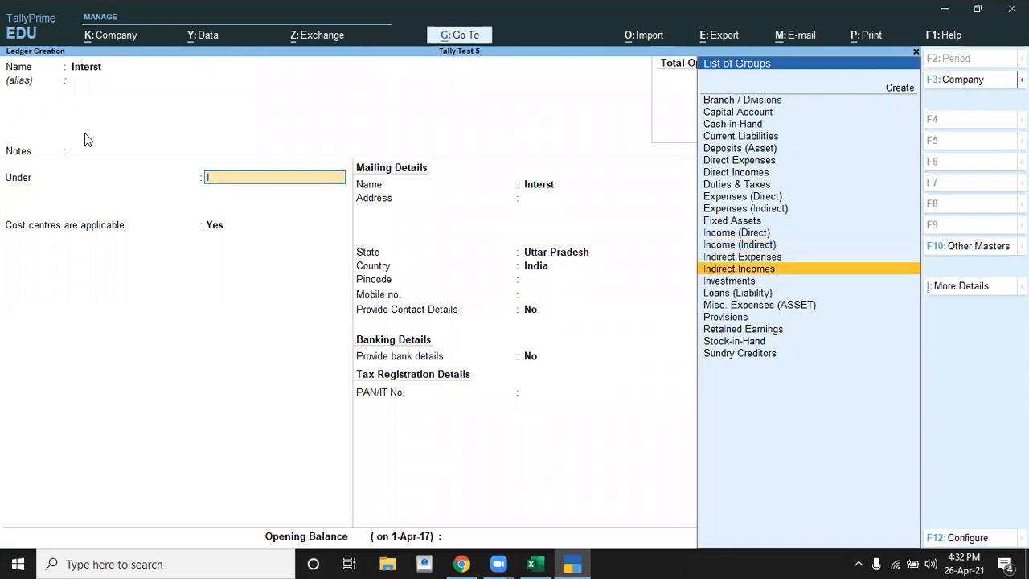
{"action": "key", "text": "Return"}
{"action": "key", "text": "Return"}
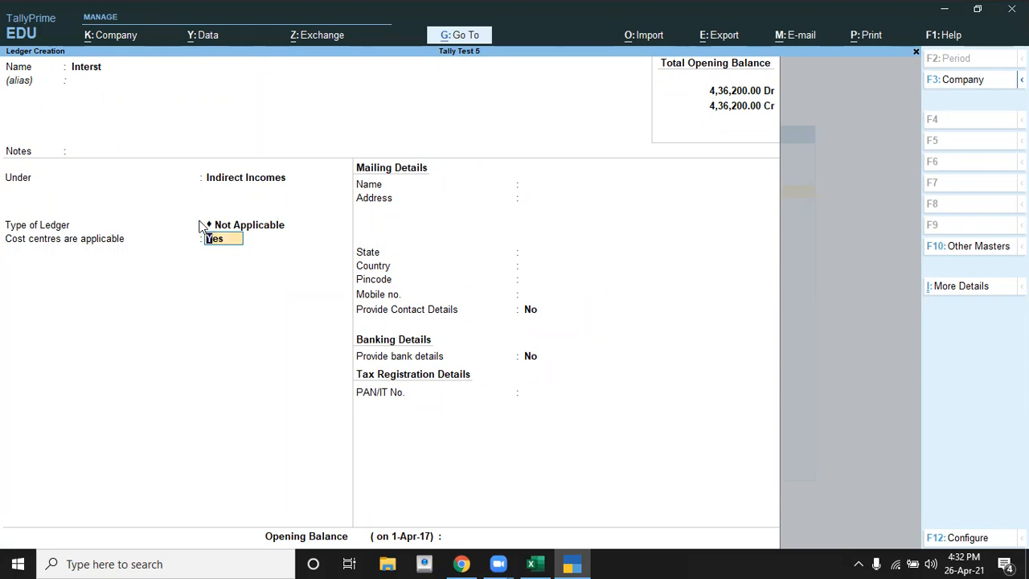
{"action": "key", "text": "Return"}
{"action": "key", "text": "Return"}
{"action": "key", "text": "Return"}
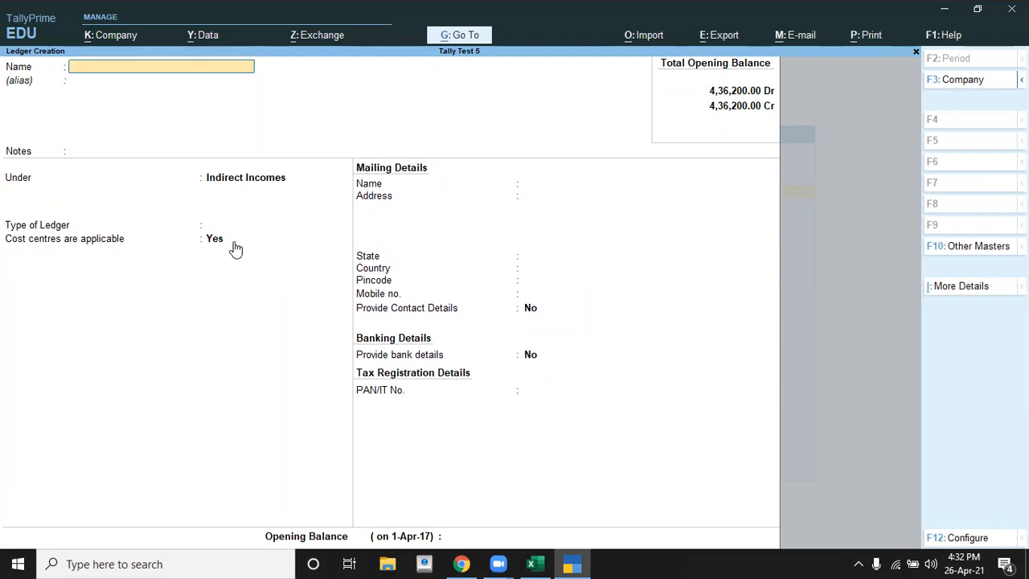
{"action": "key", "text": "Escape"}
{"action": "key", "text": "Escape"}
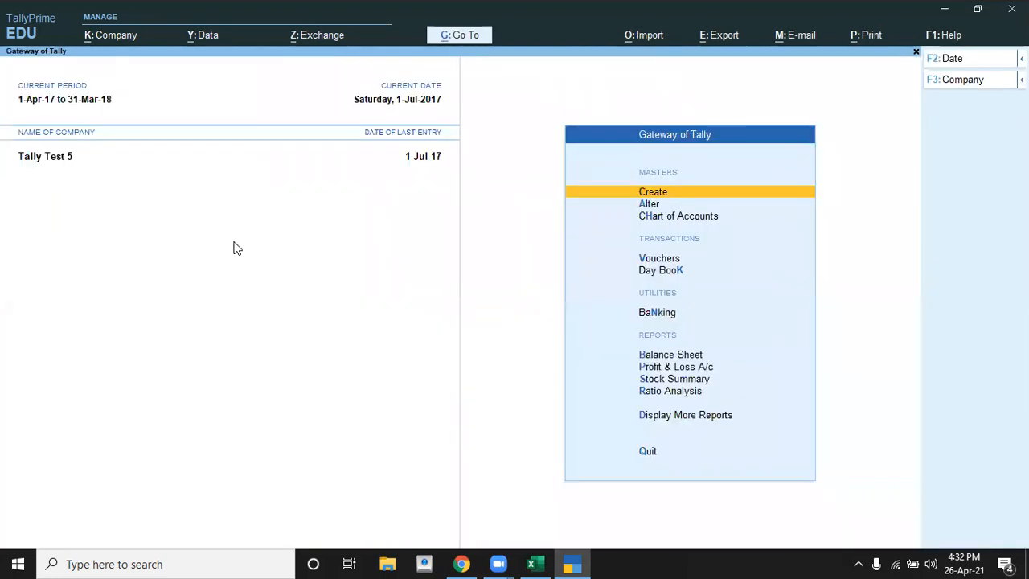
Step: Start a receipt voucher dated 2-7-2017 for the interest transaction in the Excel exercise
{"action": "key", "text": "Down"}
{"action": "key", "text": "Down"}
{"action": "key", "text": "Down"}
{"action": "key", "text": "Down"}
{"action": "key", "text": "Up"}
{"action": "key", "text": "Return"}
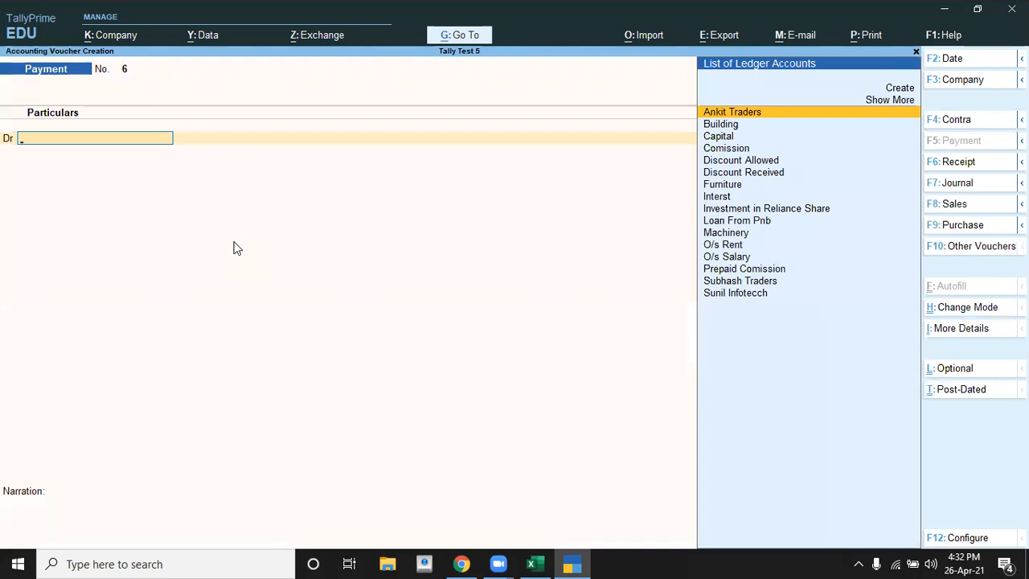
{"action": "key", "text": "F6"}
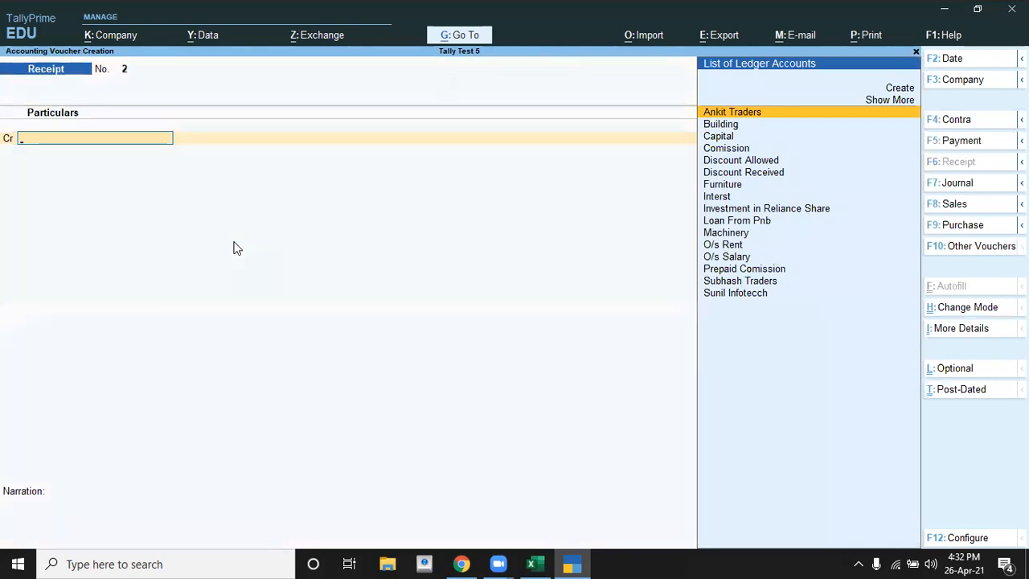
{"action": "key", "text": "F2"}
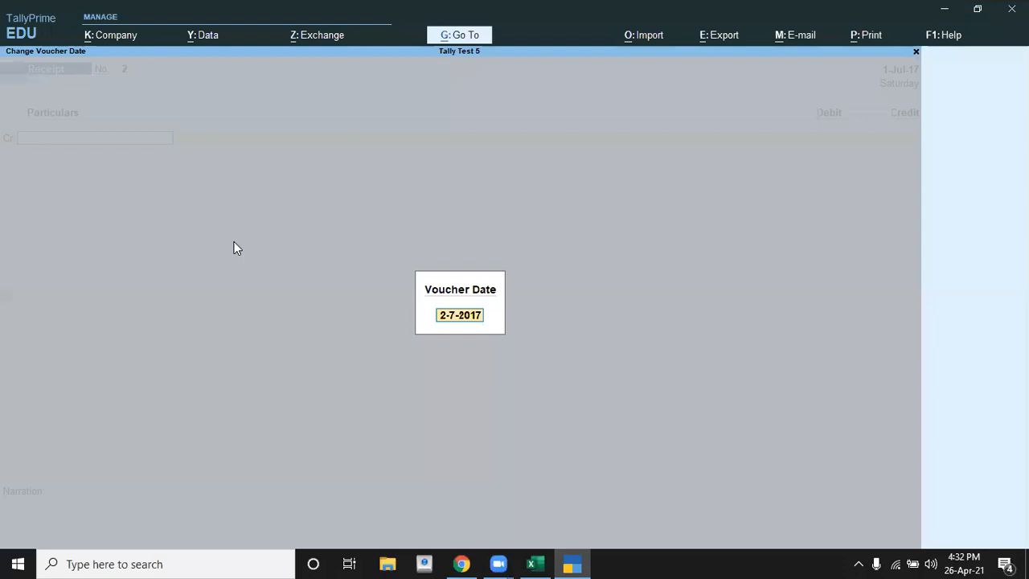
{"action": "key", "text": "alt+Tab"}
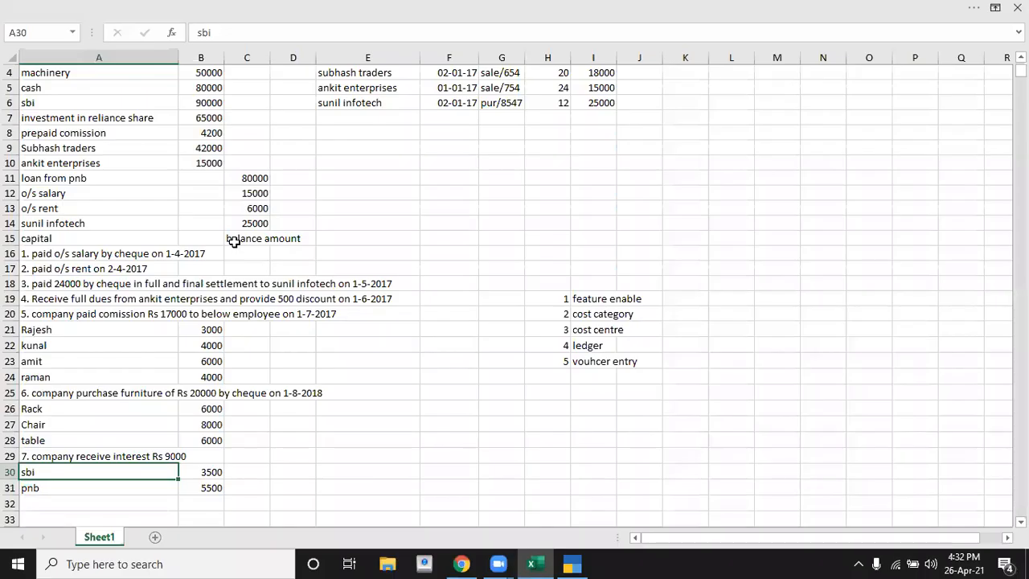
{"action": "key", "text": "alt+Tab"}
{"action": "key", "text": "Return"}
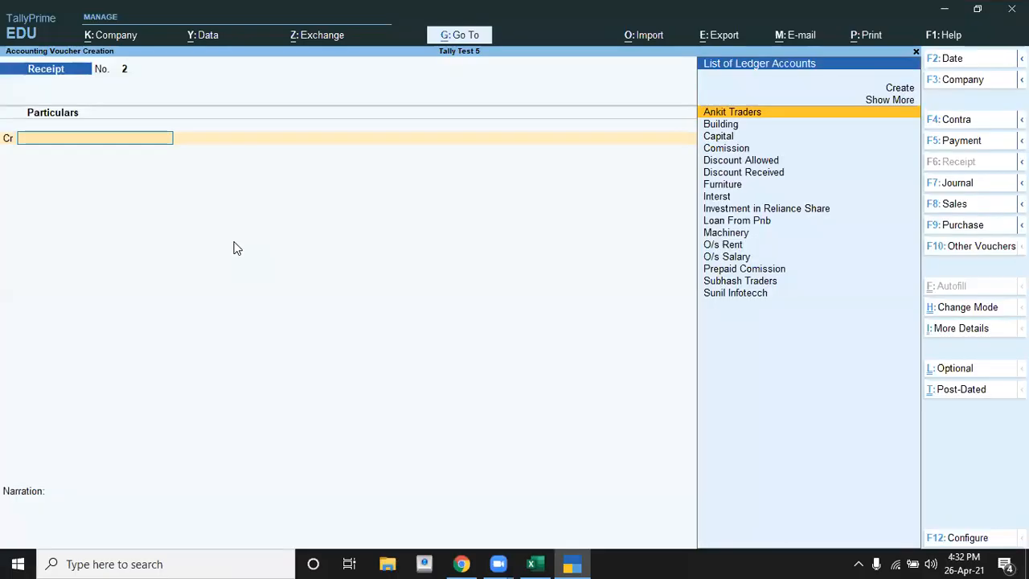
Step: Credit the Interst ledger with 9000, the interest amount given in the Excel exercise
{"action": "type", "text": "I"}
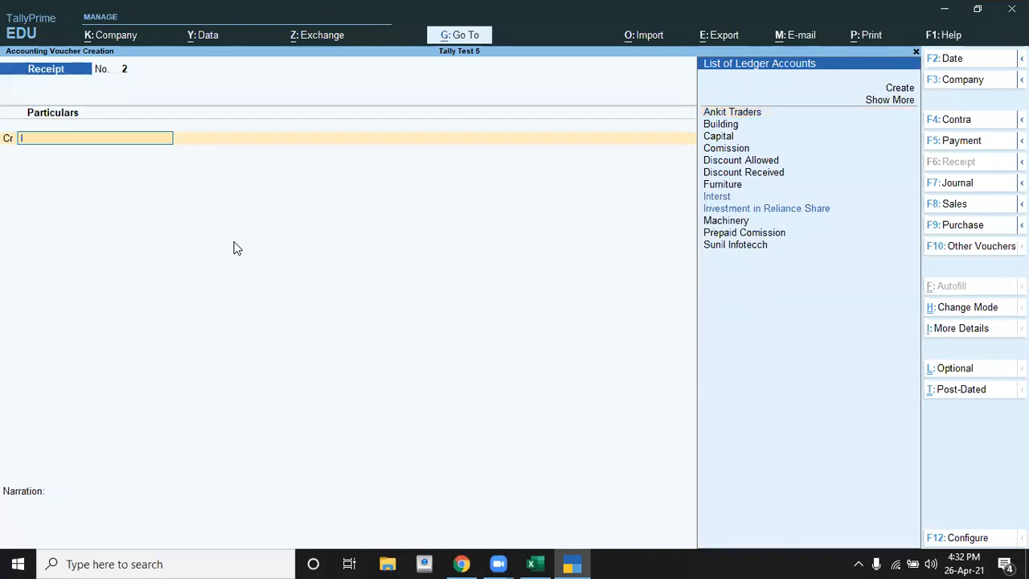
{"action": "key", "text": "Return"}
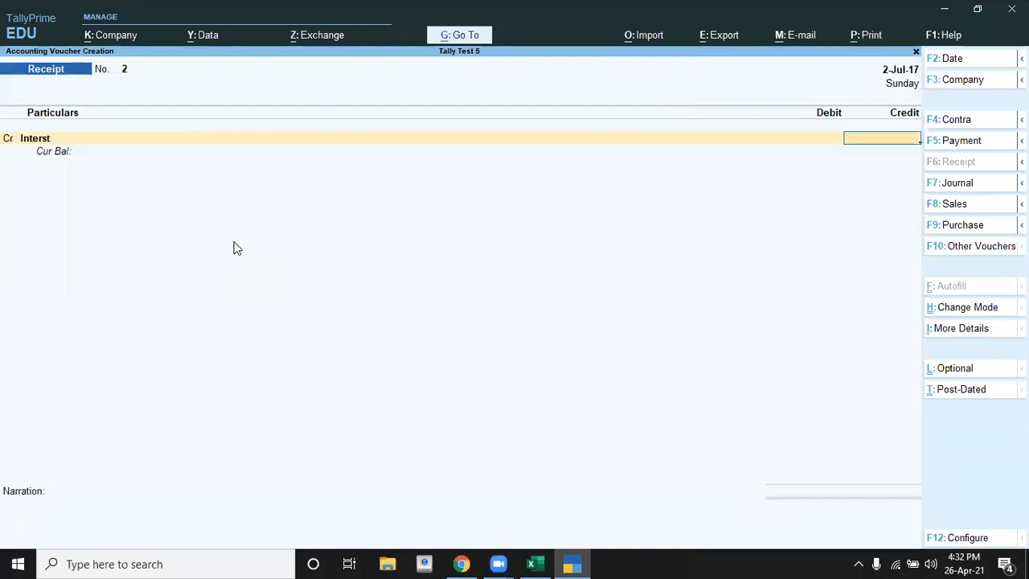
{"action": "key", "text": "alt+Tab"}
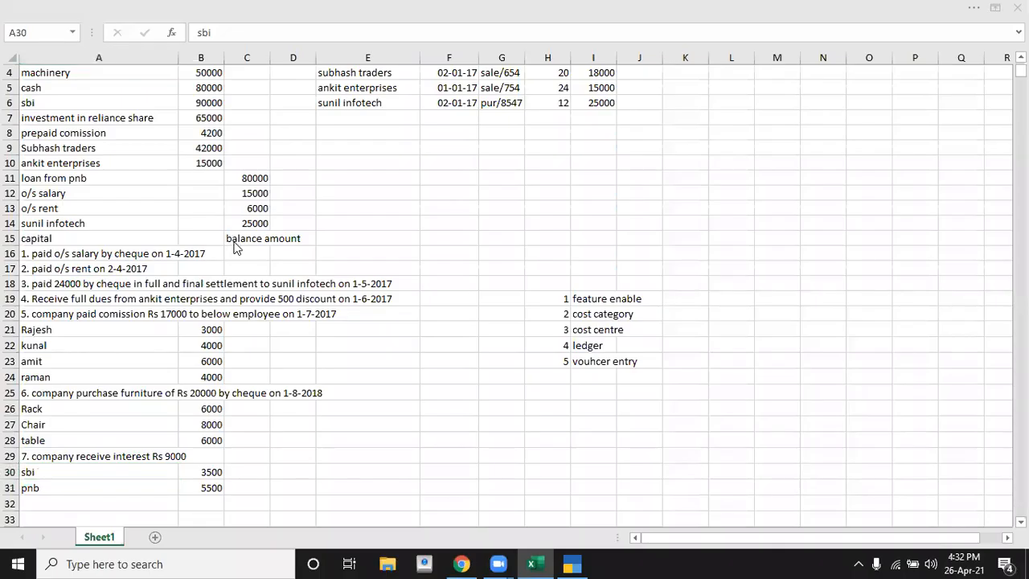
{"action": "key", "text": "alt+Tab"}
{"action": "type", "text": "9000"}
{"action": "key", "text": "Return"}
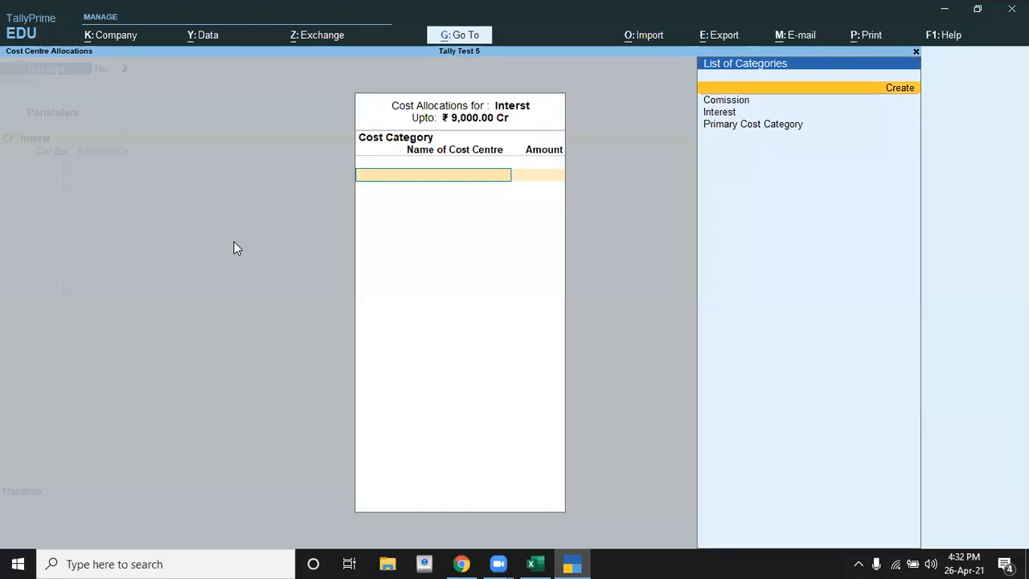
Step: Choose the Interest cost category and allocate 5500 to the Pnb cost centre, as in the Excel exercise
{"action": "key", "text": "Down"}
{"action": "key", "text": "Down"}
{"action": "key", "text": "Return"}
{"action": "key", "text": "Down"}
{"action": "key", "text": "Return"}
{"action": "key", "text": "alt+Tab"}
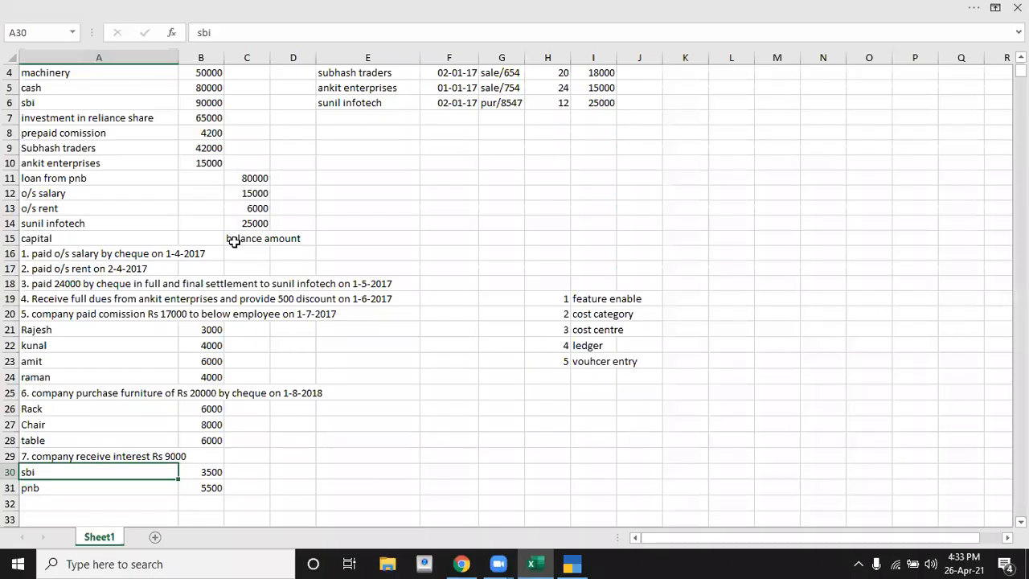
{"action": "key", "text": "alt+Tab"}
{"action": "type", "text": "5500"}
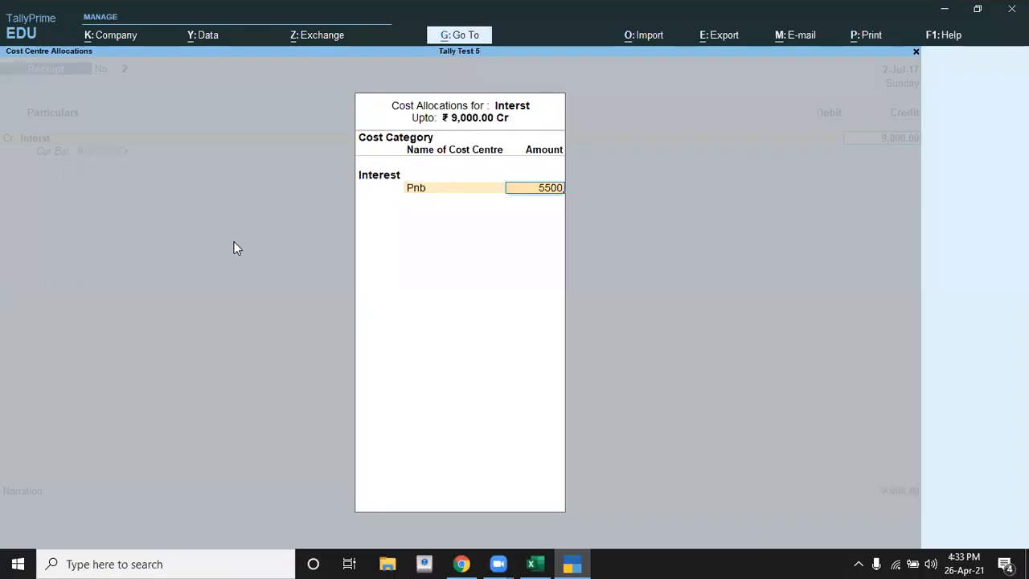
{"action": "key", "text": "Return"}
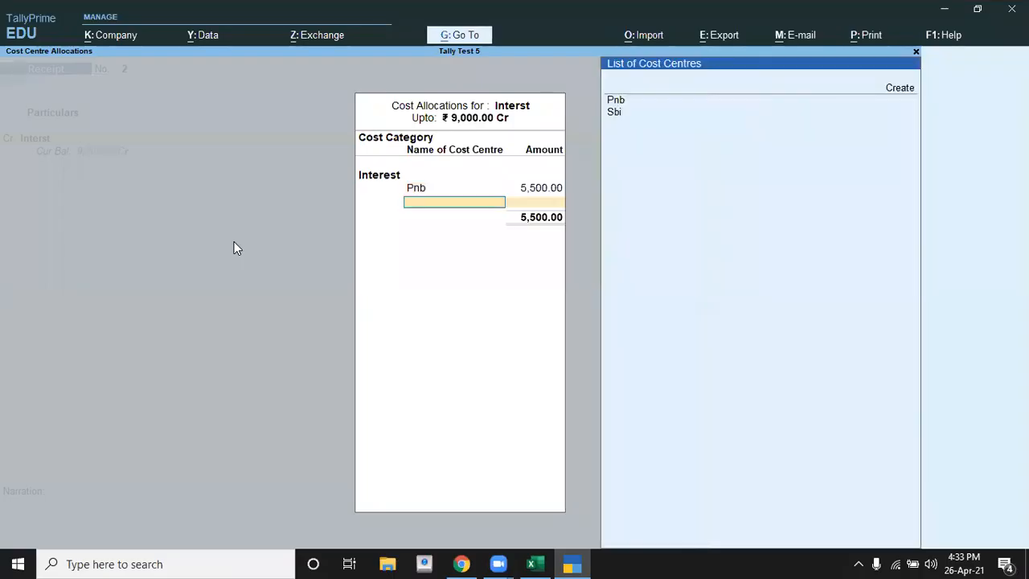
Step: Allocate the remaining 3500 to the Sbi cost centre, checking it against the Excel exercise, and accept the allocation
{"action": "key", "text": "Down"}
{"action": "key", "text": "Down"}
{"action": "key", "text": "Return"}
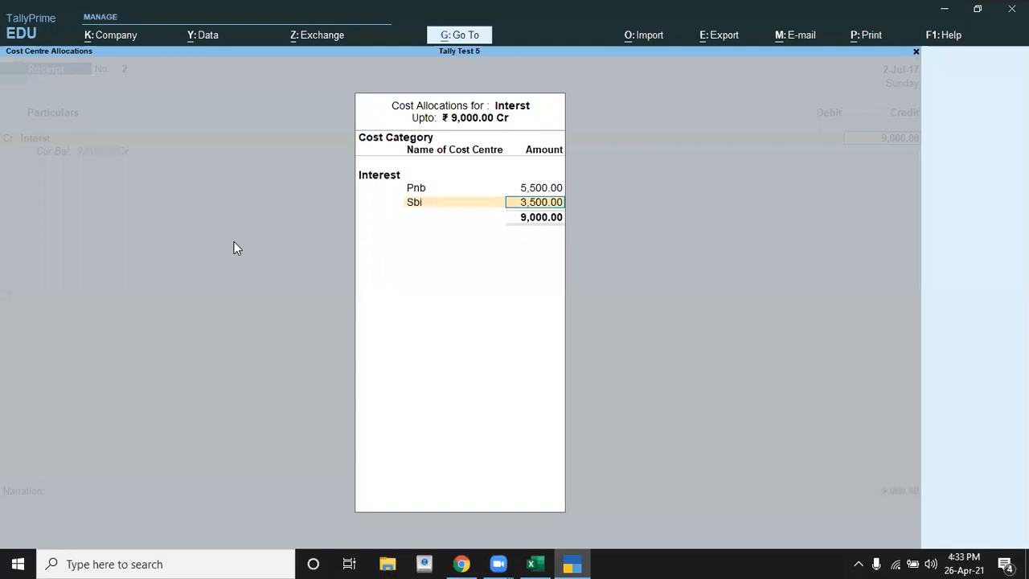
{"action": "key", "text": "alt+Tab"}
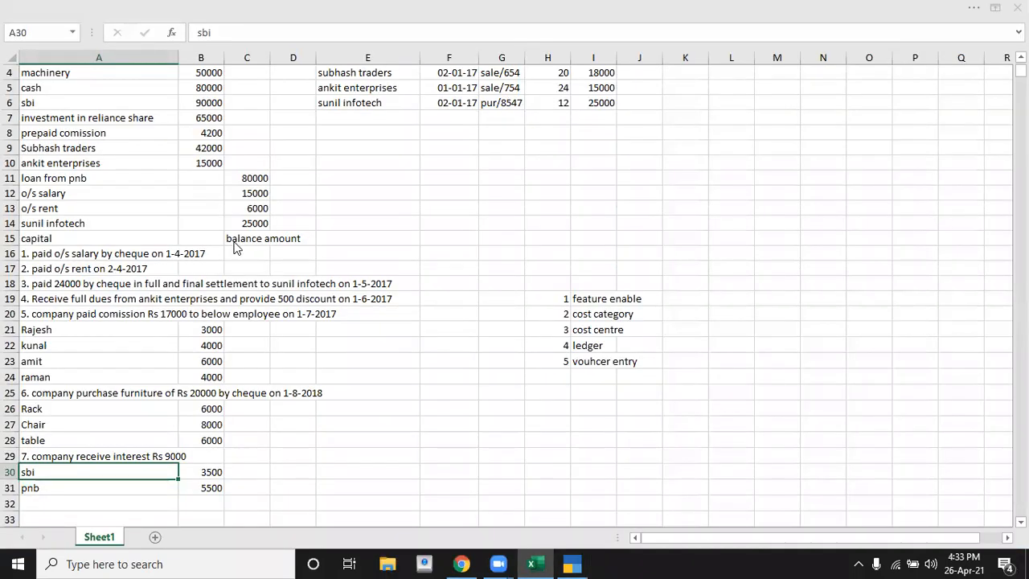
{"action": "key", "text": "alt+Tab"}
{"action": "key", "text": "Return"}
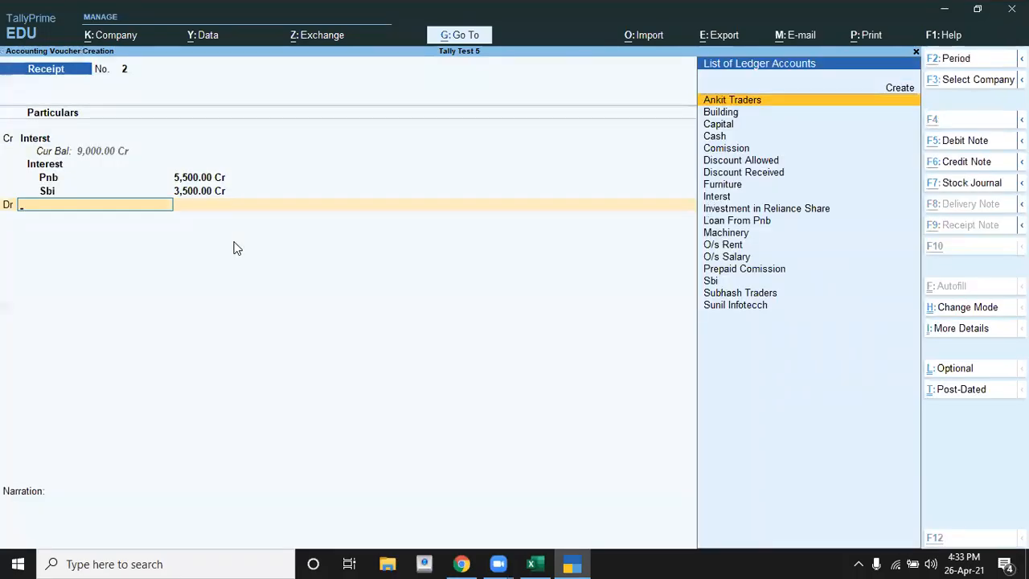
Step: Debit the Sbi bank ledger with 9000 in the interest receipt voucher
{"action": "key", "text": "alt+Tab"}
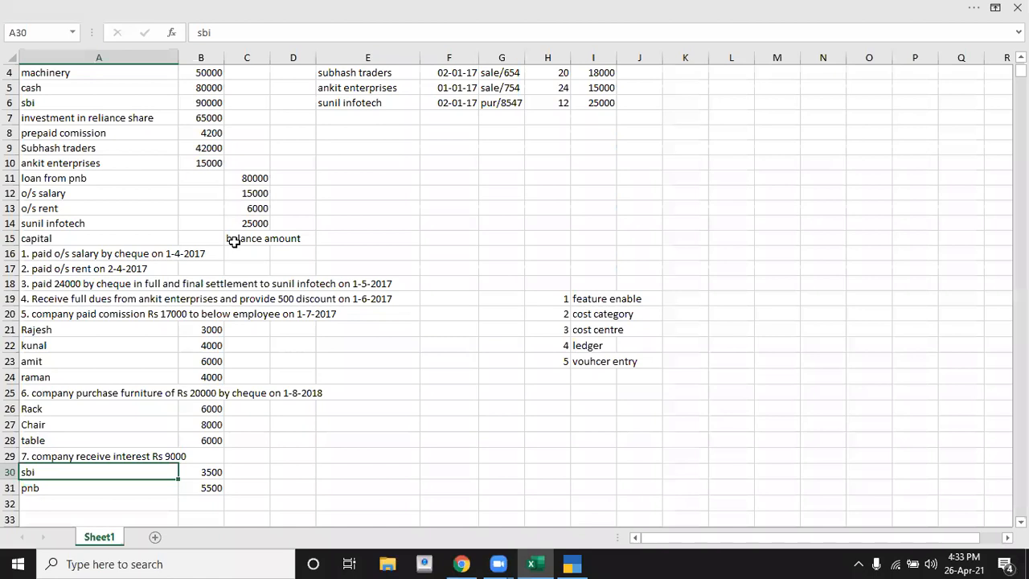
{"action": "key", "text": "alt+Tab"}
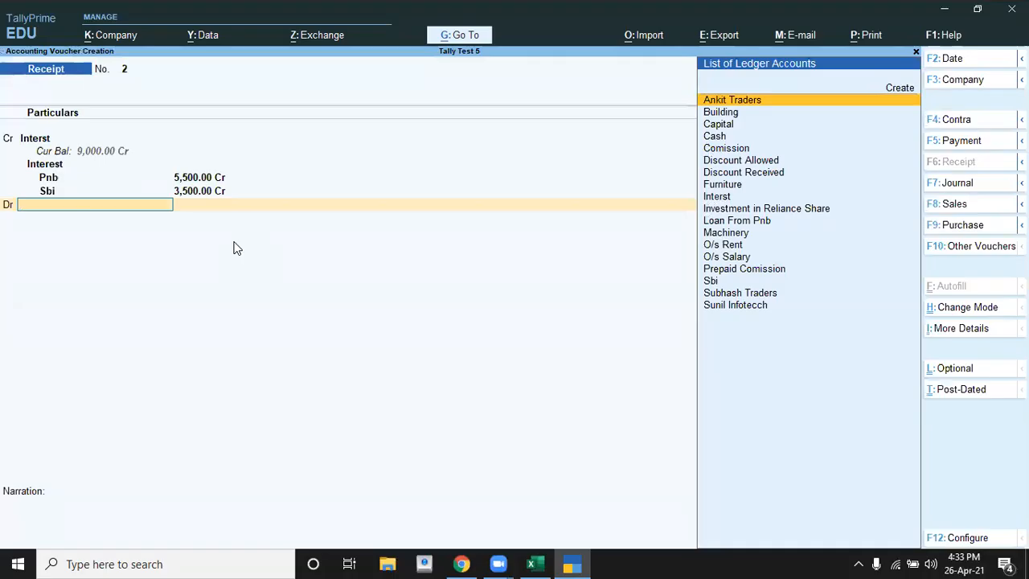
{"action": "type", "text": "B"}
{"action": "key", "text": "Down"}
{"action": "key", "text": "Down"}
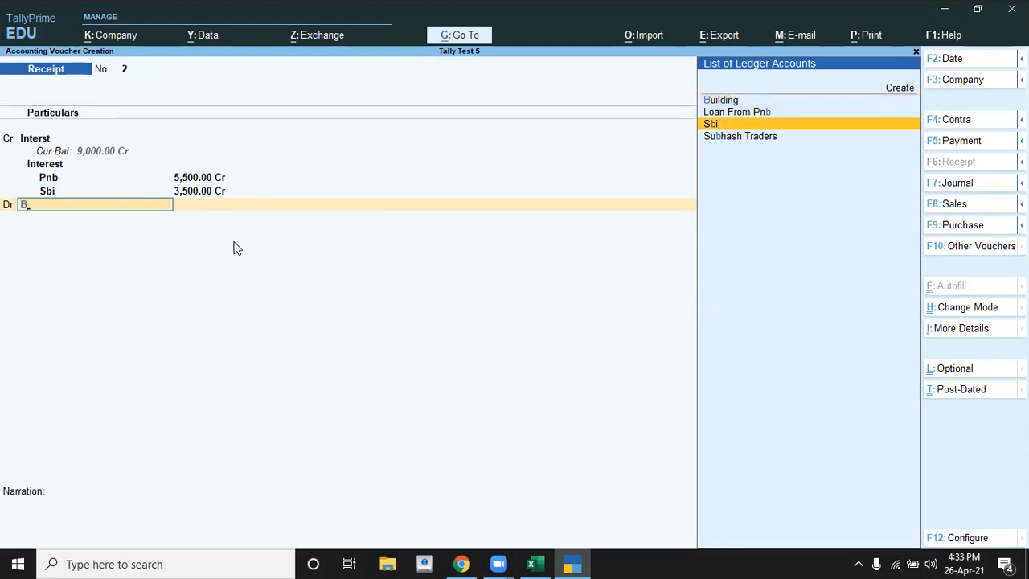
{"action": "key", "text": "Return"}
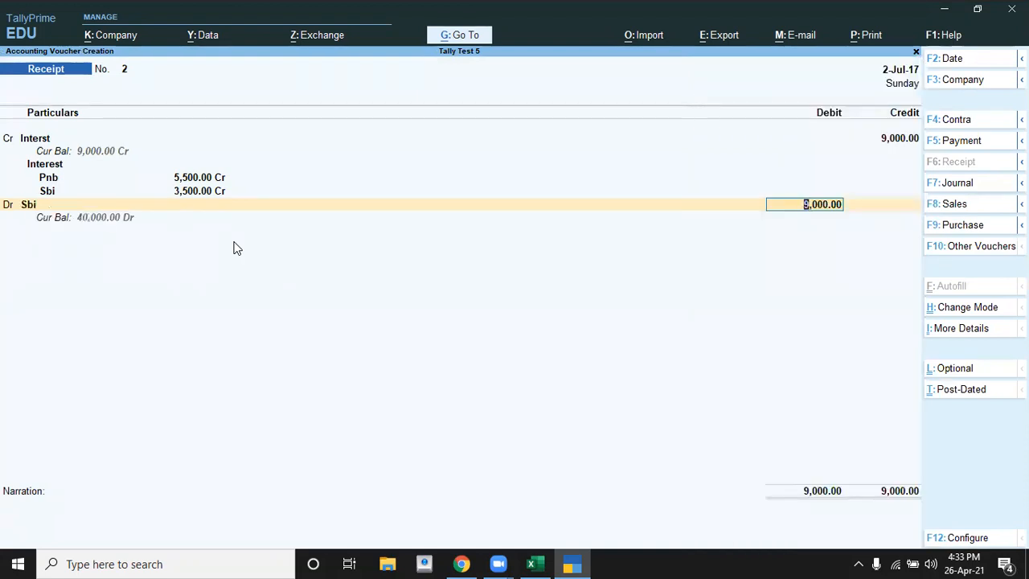
{"action": "key", "text": "Return"}
{"action": "key", "text": "Return"}
{"action": "key", "text": "Return"}
{"action": "key", "text": "Return"}
{"action": "key", "text": "Return"}
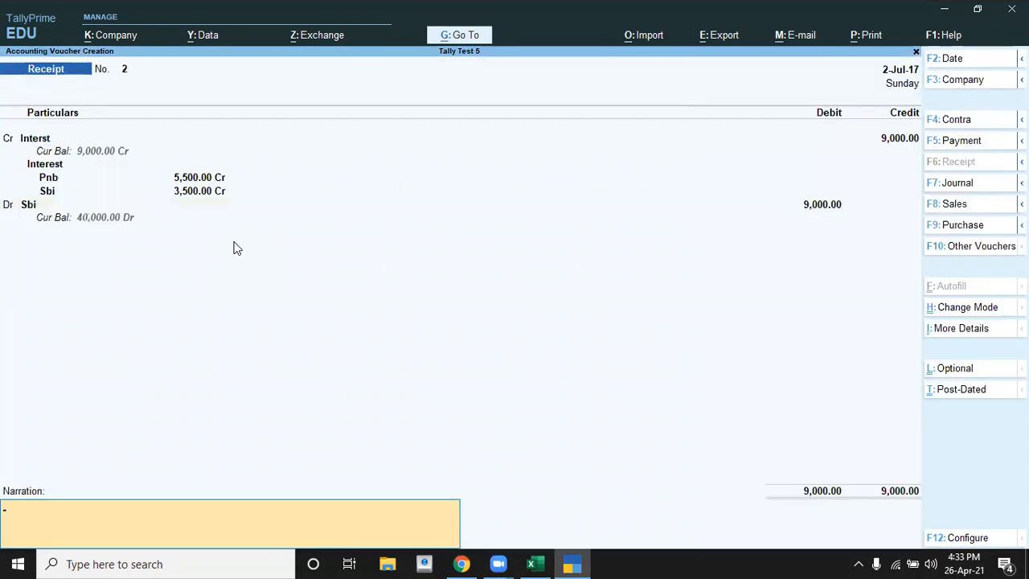
Step: Accept the default bank details, leave the narration empty, save the receipt voucher and leave voucher entry
{"action": "key", "text": "Return"}
{"action": "key", "text": "Return"}
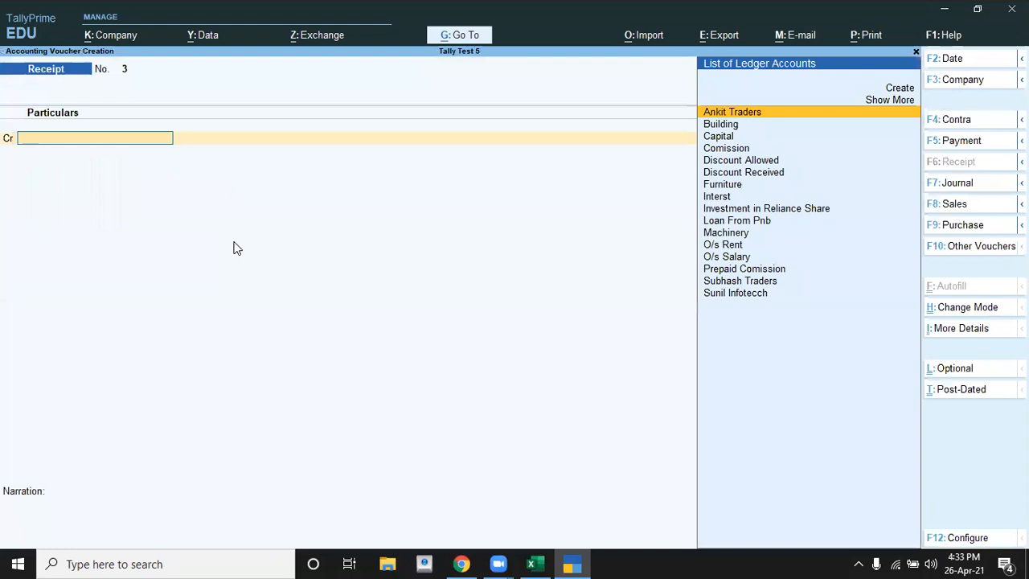
{"action": "key", "text": "Escape"}
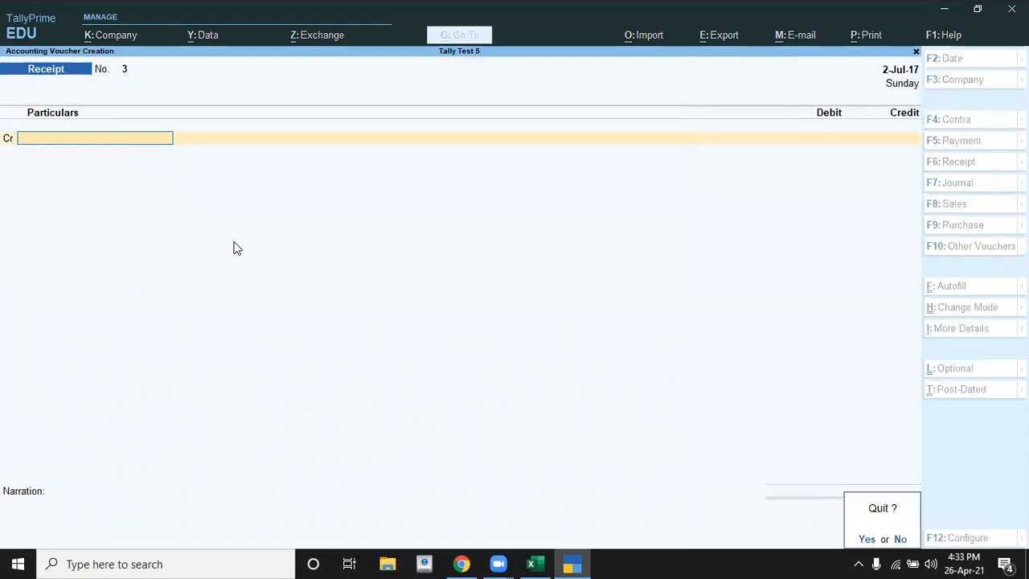
{"action": "key", "text": "Return"}
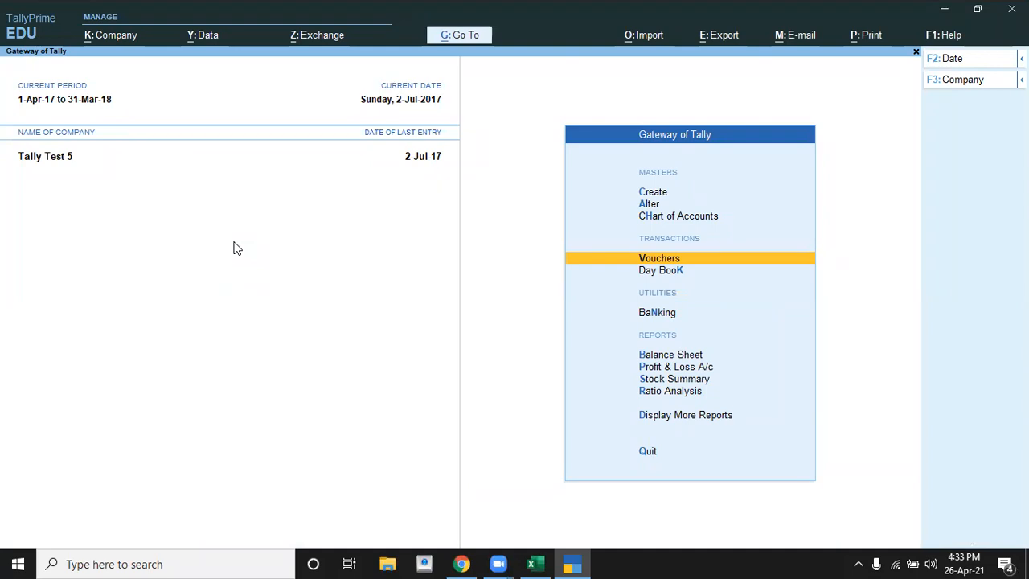
Step: Open the Cost Centres reports among the Statements of Accounts in the additional reports
{"action": "key", "text": "Down"}
{"action": "key", "text": "Down"}
{"action": "key", "text": "Down"}
{"action": "key", "text": "Down"}
{"action": "key", "text": "Down"}
{"action": "key", "text": "Down"}
{"action": "key", "text": "Down"}
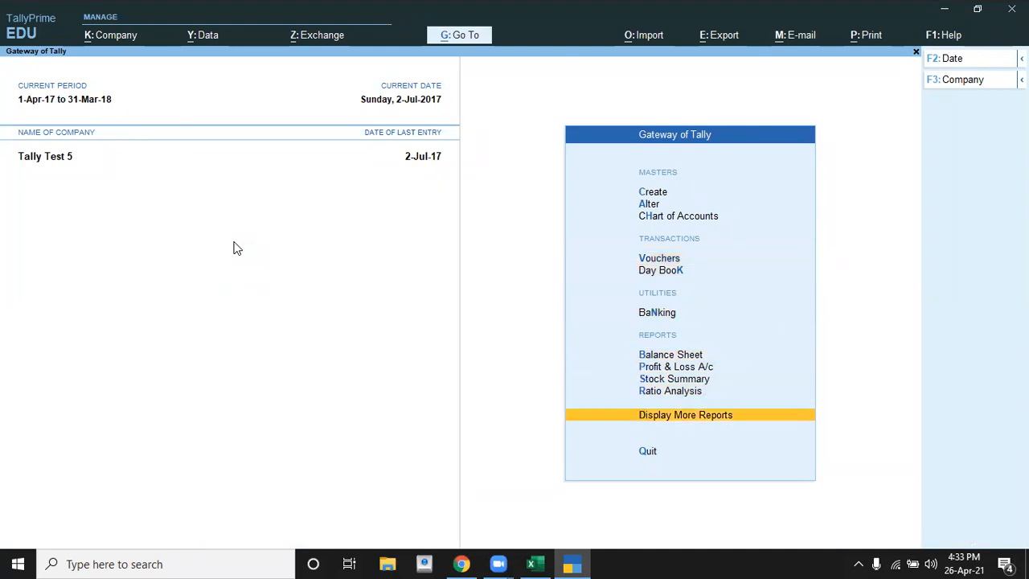
{"action": "key", "text": "Return"}
{"action": "key", "text": "Down"}
{"action": "key", "text": "Down"}
{"action": "key", "text": "Down"}
{"action": "key", "text": "Down"}
{"action": "key", "text": "Down"}
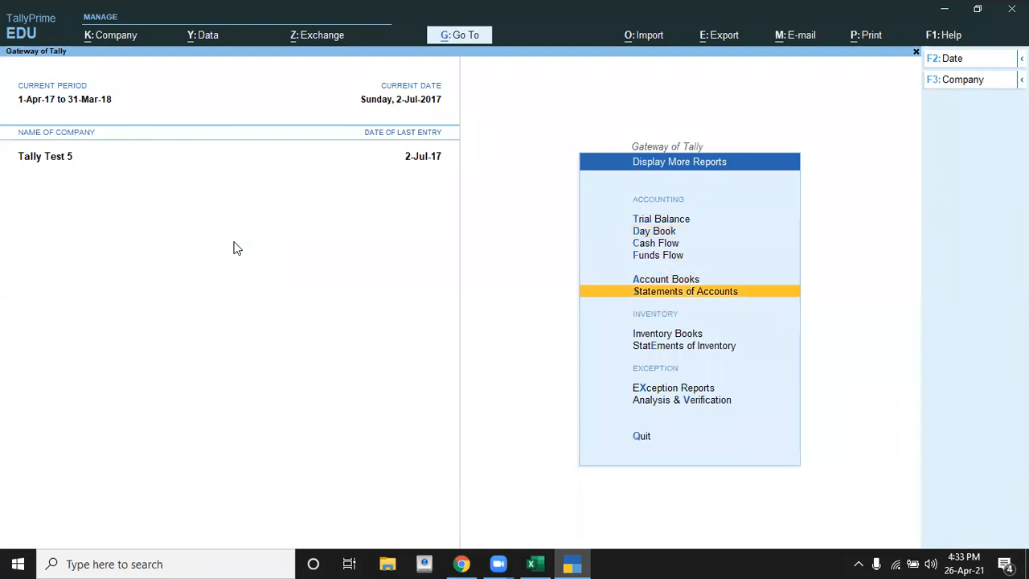
{"action": "key", "text": "Return"}
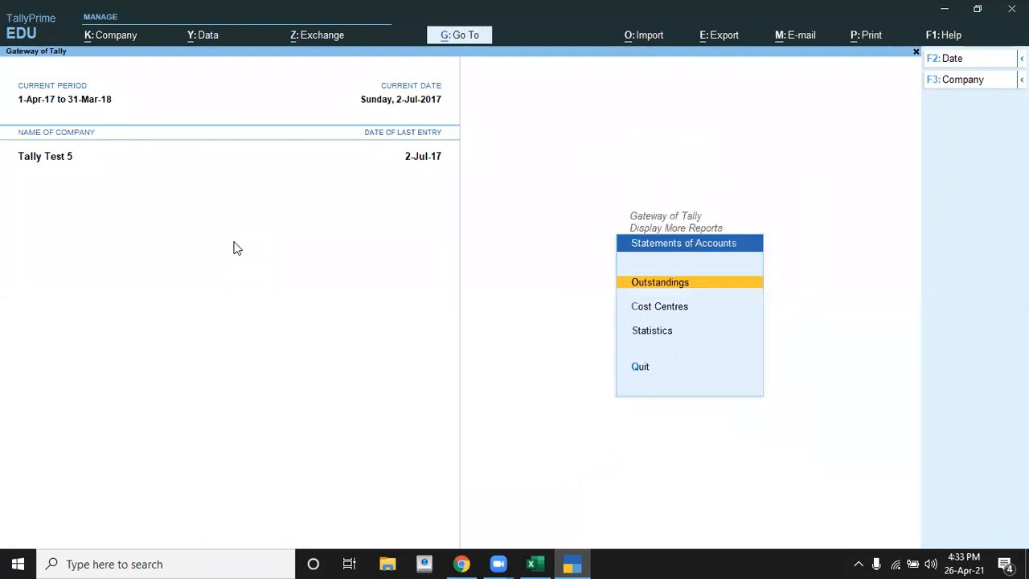
{"action": "key", "text": "Down"}
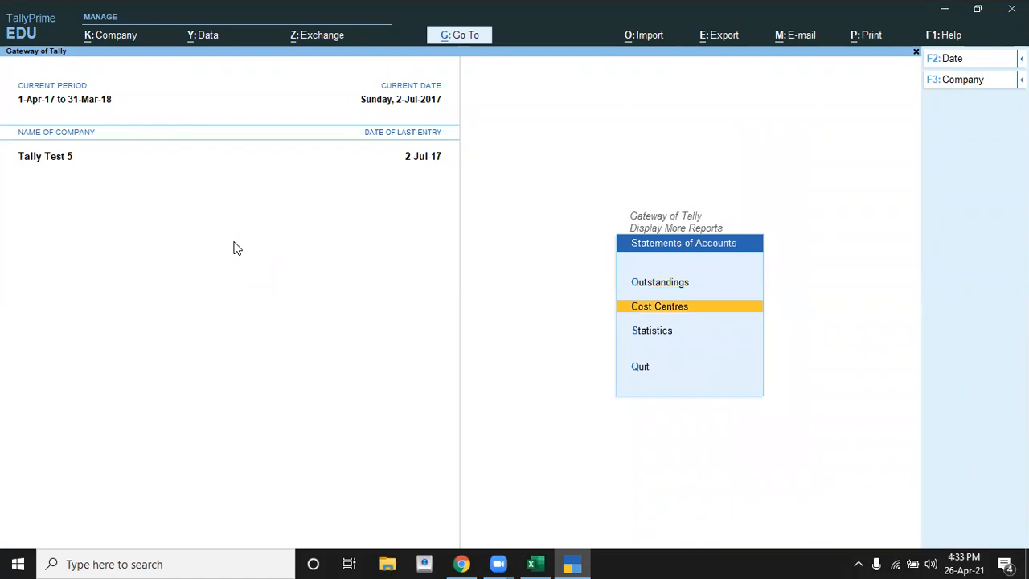
{"action": "key", "text": "Return"}
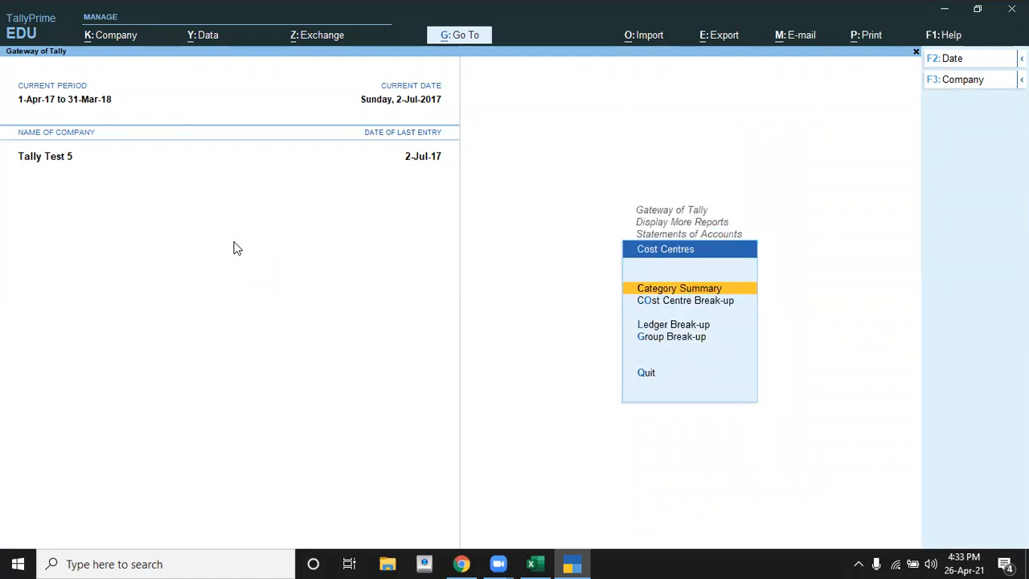
Step: Look through the available cost centre report types and open the Category Summary
{"action": "key", "text": "Down"}
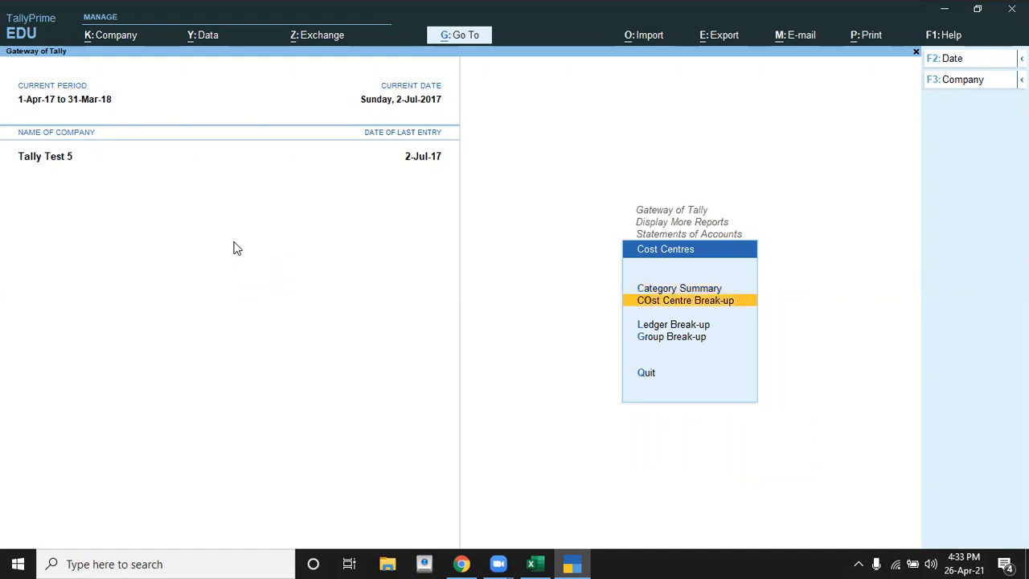
{"action": "key", "text": "Down"}
{"action": "key", "text": "Down"}
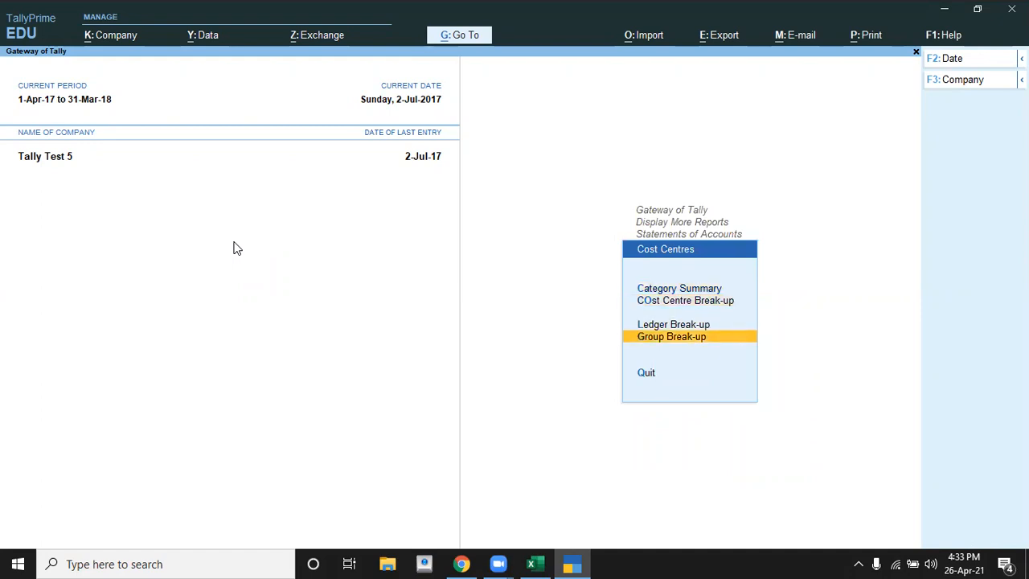
{"action": "key", "text": "Up"}
{"action": "key", "text": "Up"}
{"action": "key", "text": "Up"}
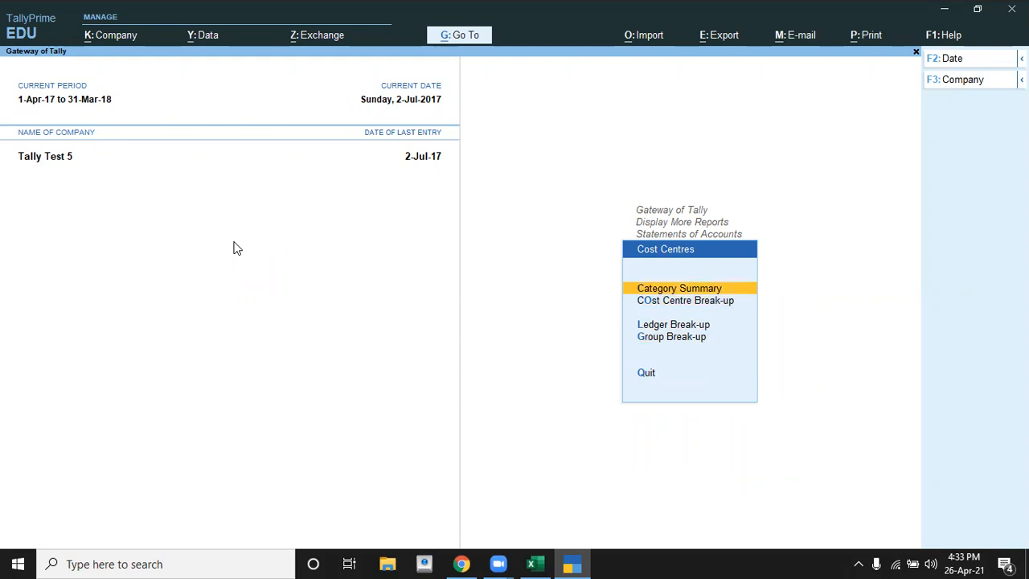
{"action": "key", "text": "Return"}
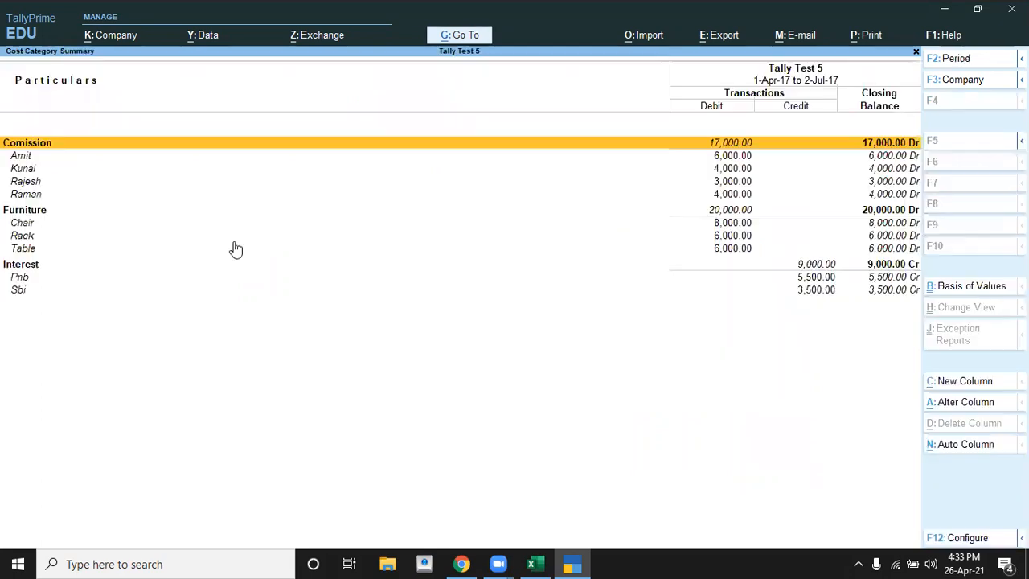
Step: Examine the amounts allocated to each cost centre in the Comission category of the summary
{"action": "key", "text": "Down"}
{"action": "key", "text": "Down"}
{"action": "key", "text": "Down"}
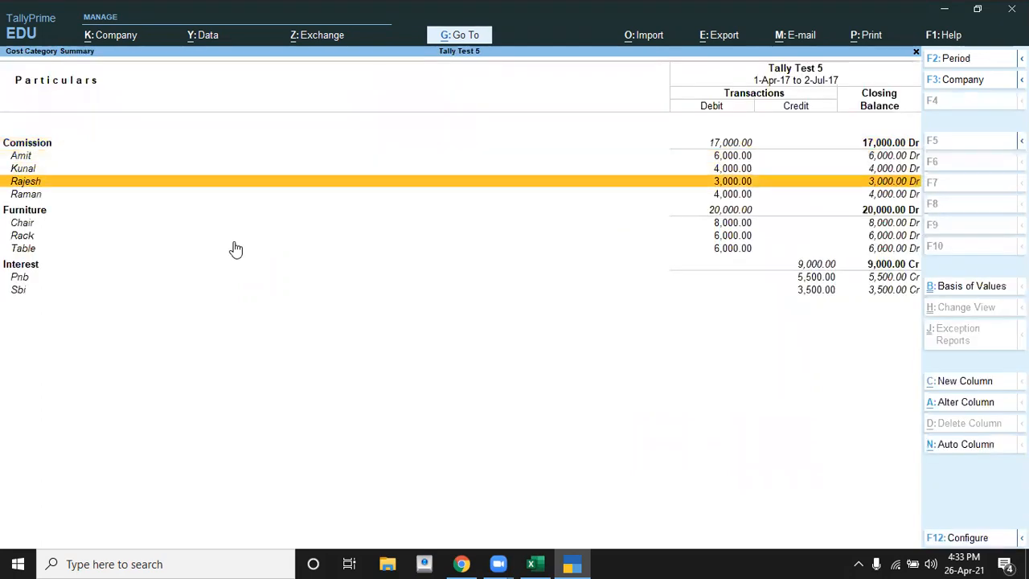
{"action": "key", "text": "Up"}
{"action": "key", "text": "Up"}
{"action": "key", "text": "Up"}
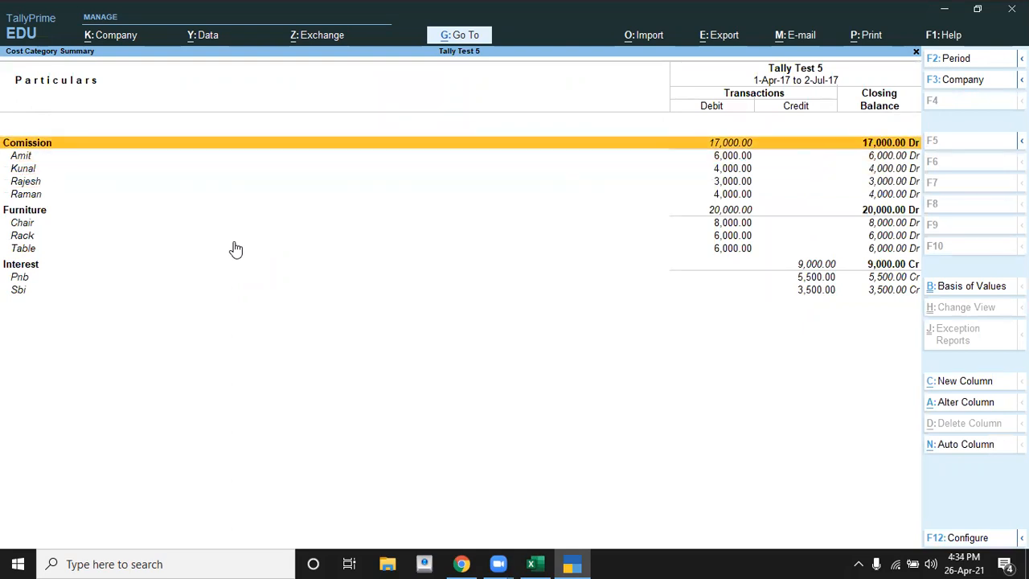
{"action": "key", "text": "Down"}
{"action": "key", "text": "Down"}
{"action": "key", "text": "Down"}
{"action": "key", "text": "Down"}
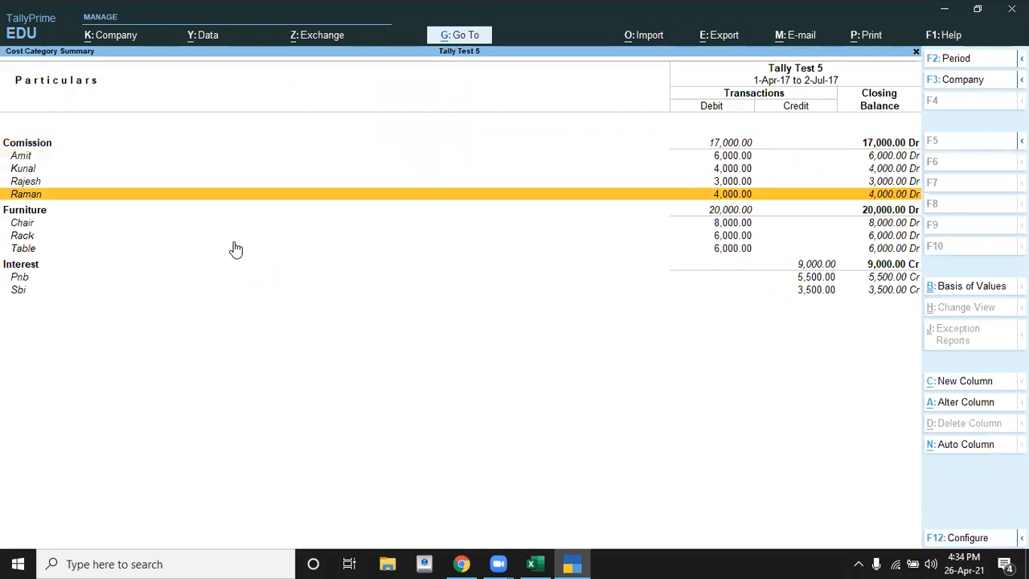
Step: Examine the cost centre amounts in the Furniture and Interest categories of the summary
{"action": "key", "text": "Down"}
{"action": "key", "text": "Down"}
{"action": "key", "text": "Up"}
{"action": "key", "text": "Down"}
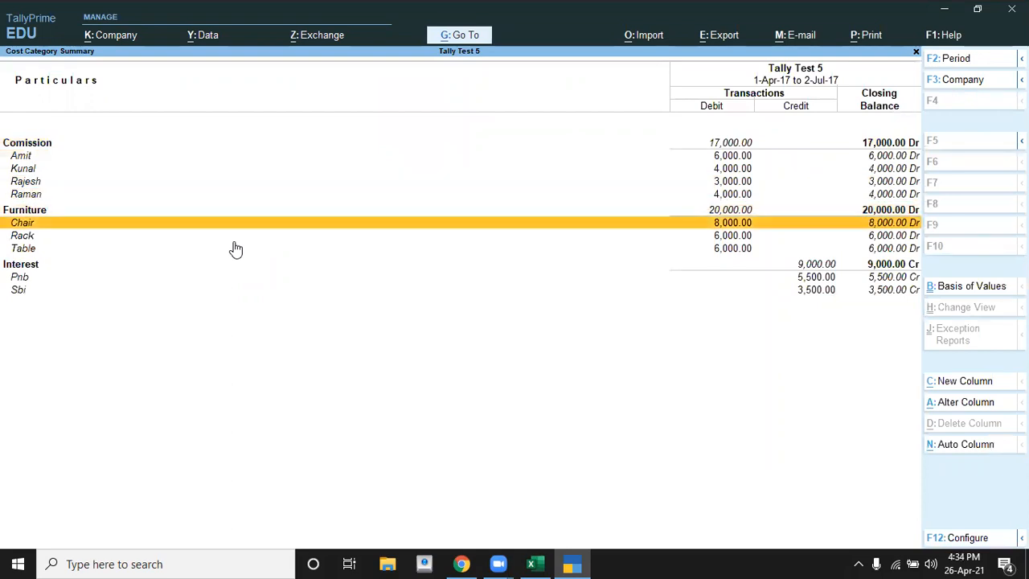
{"action": "key", "text": "Down"}
{"action": "key", "text": "Down"}
{"action": "key", "text": "Down"}
{"action": "key", "text": "Down"}
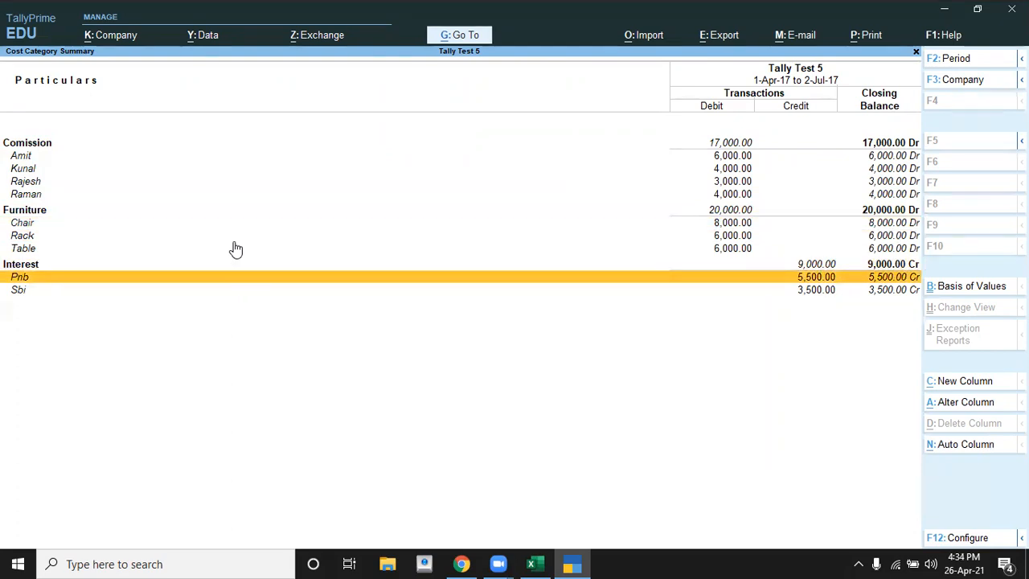
Step: Close the cost category summary and return to the Gateway of Tally
{"action": "key", "text": "Escape"}
{"action": "key", "text": "Escape"}
{"action": "key", "text": "Escape"}
{"action": "key", "text": "Escape"}
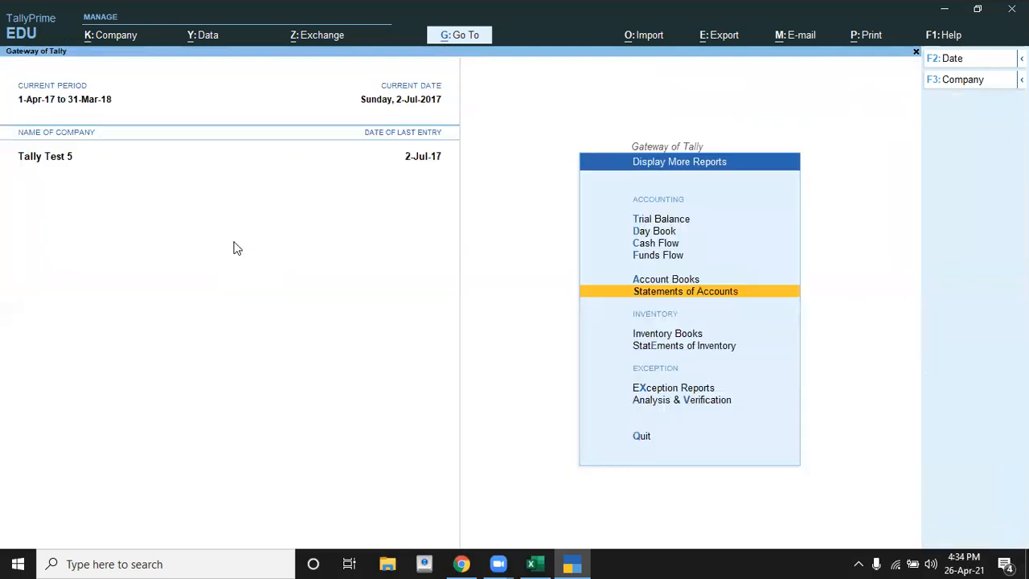
{"action": "key", "text": "Escape"}
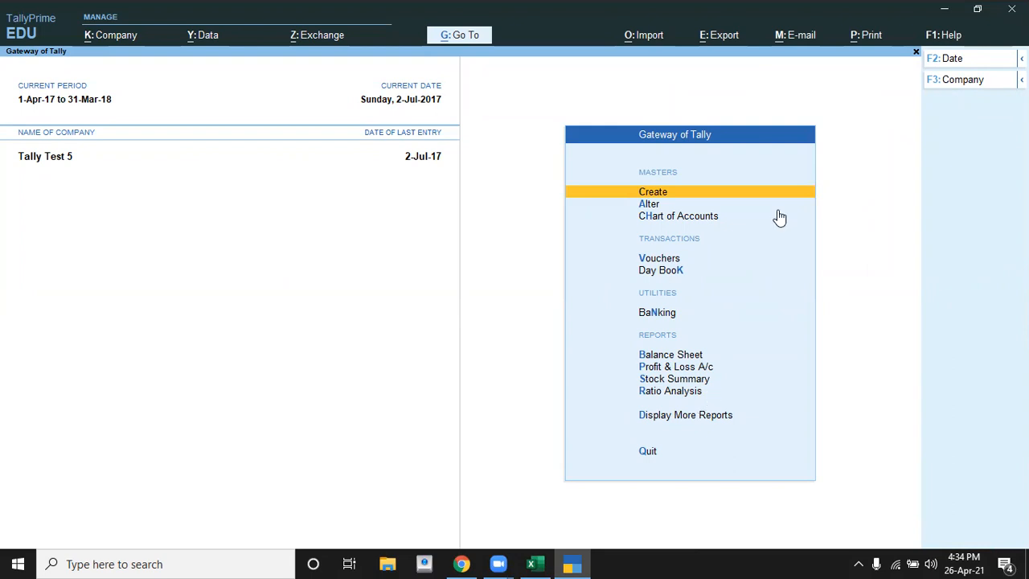
{"action": "key", "text": "Return"}
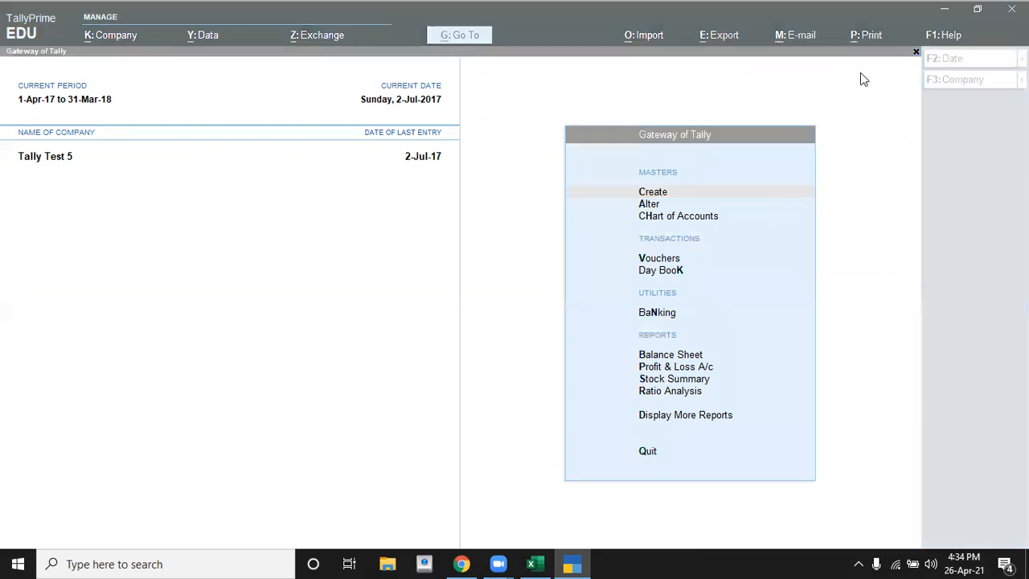